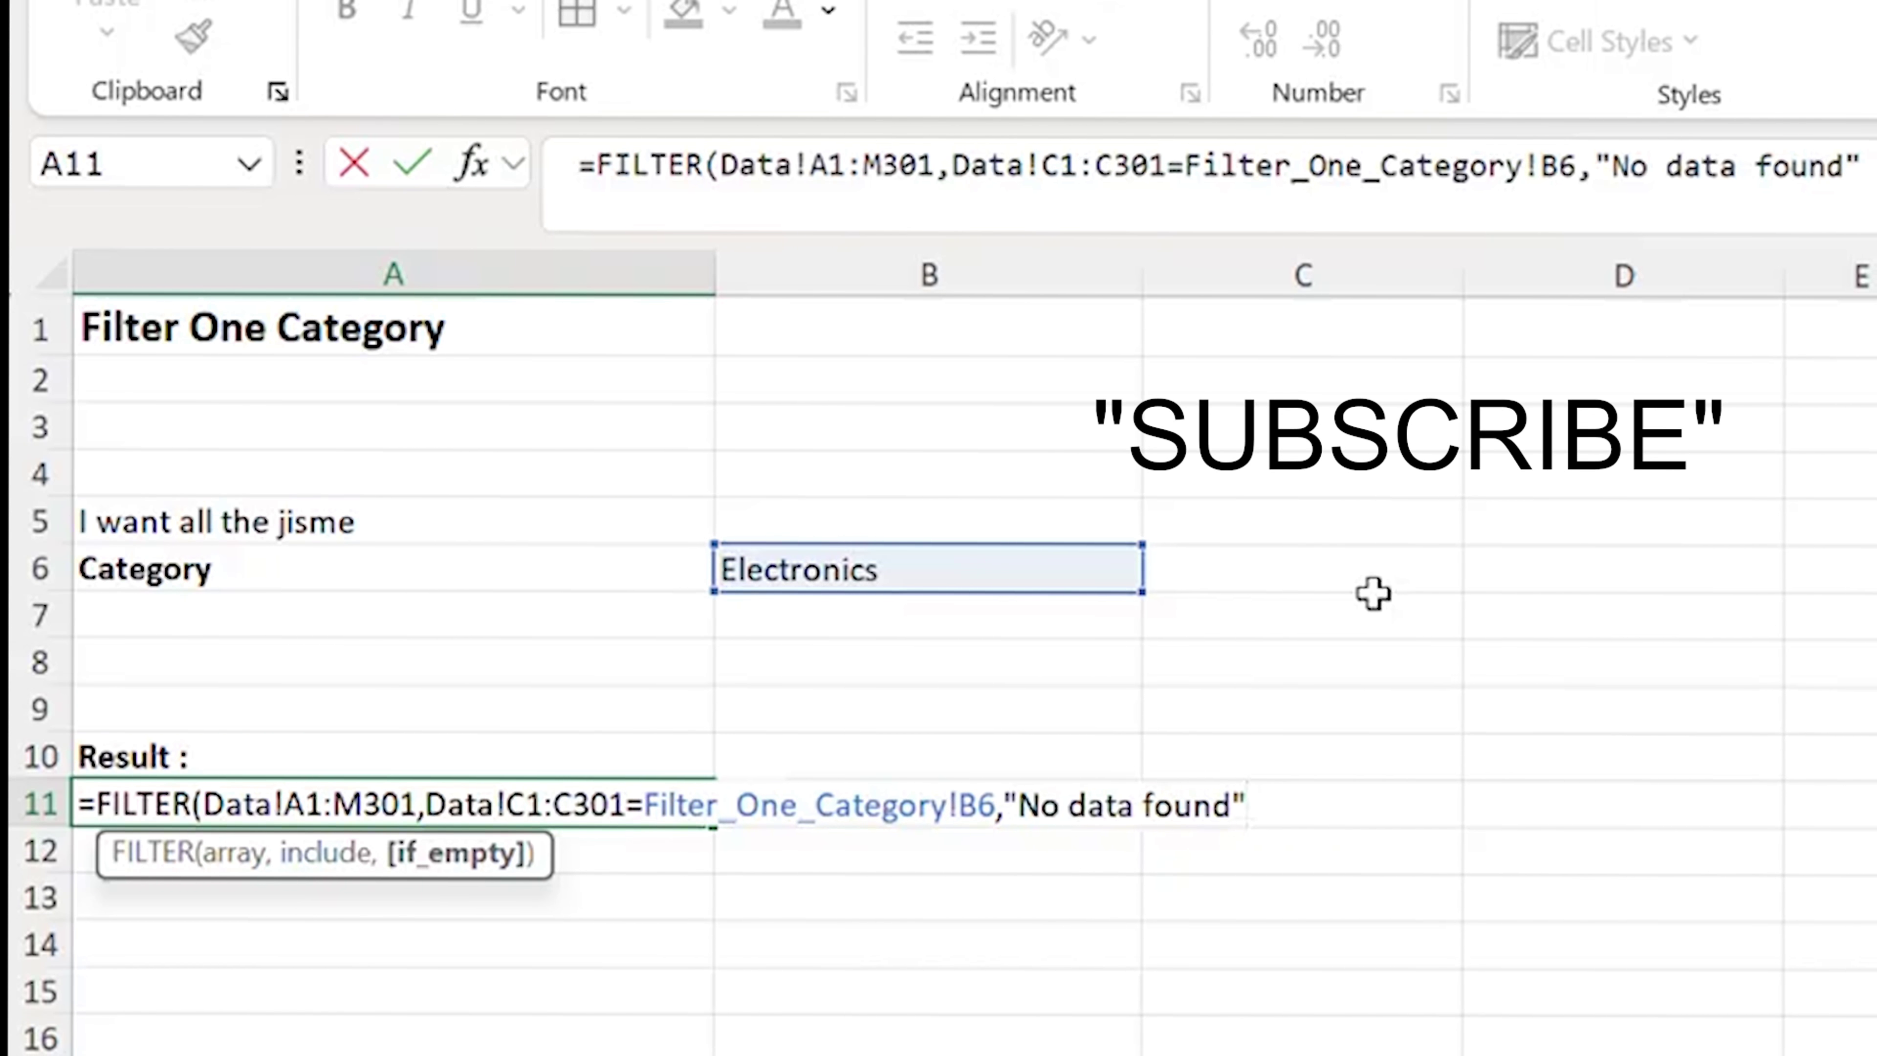
Complete and enter the FILTER formula in A11, returning Data!A1:M301 where Data!C1:C301 matches B6, otherwise "No data found".
type(")")
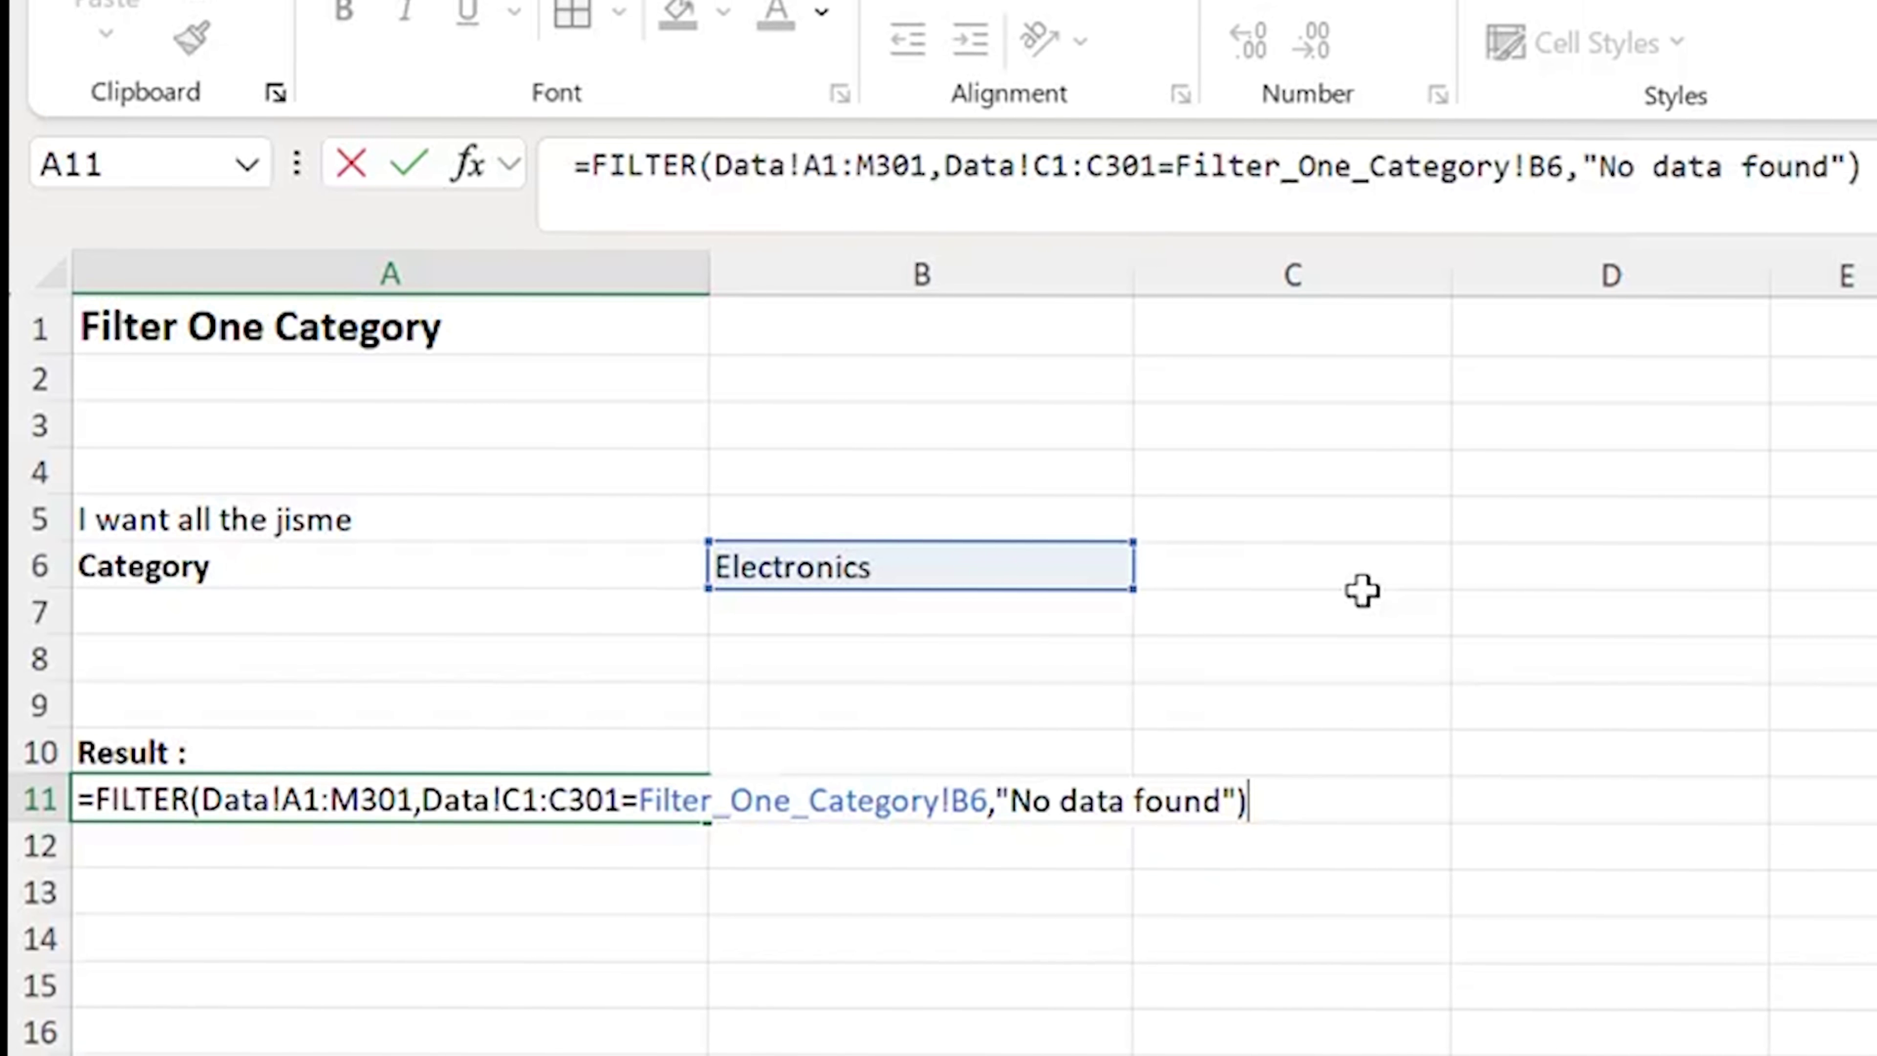
key("Return")
Examine the Category column of the filtered results from the first row to the last.
scroll(1362, 591, "down", 2)
key("Up")
key("Down")
key("Right")
key("Right")
key("Up")
key("Down")
key("ctrl+Down")
key("ctrl+shift+Up")
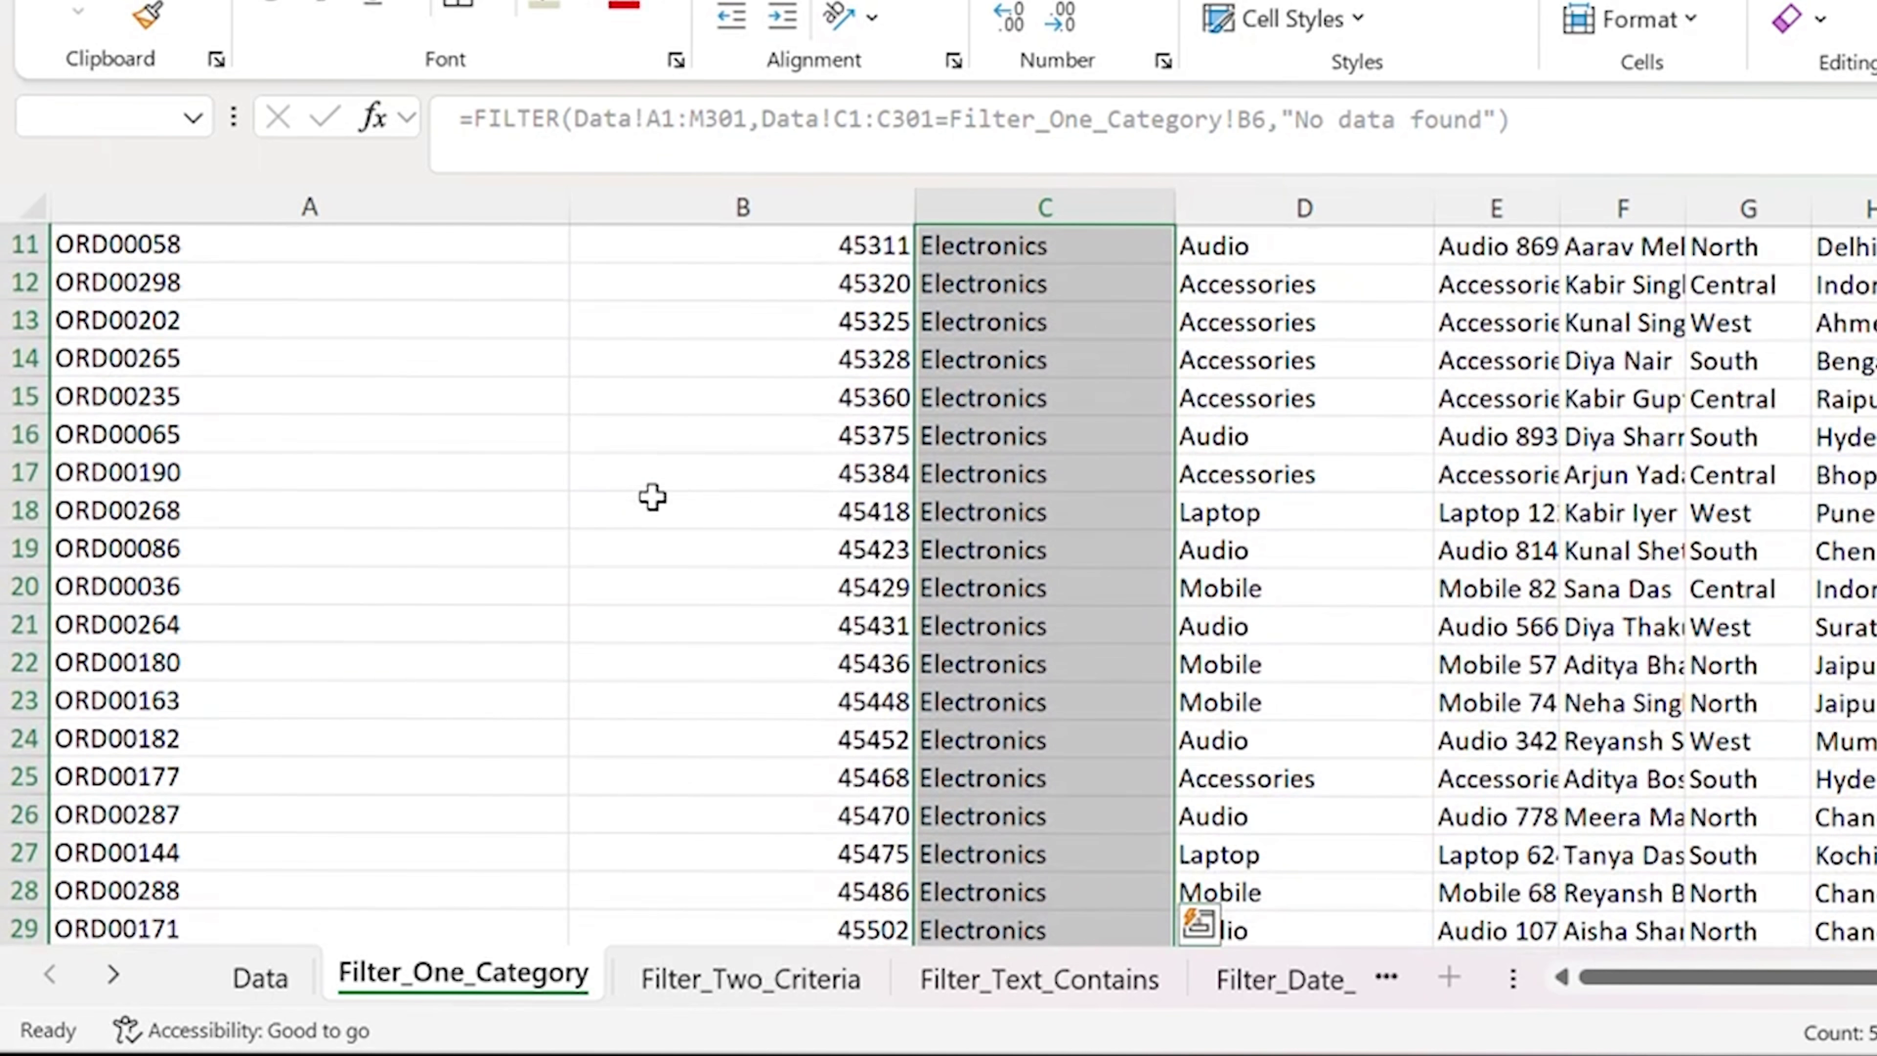
Check the Category filter's options on the Data sheet using temporary column filters.
left_click(260, 976)
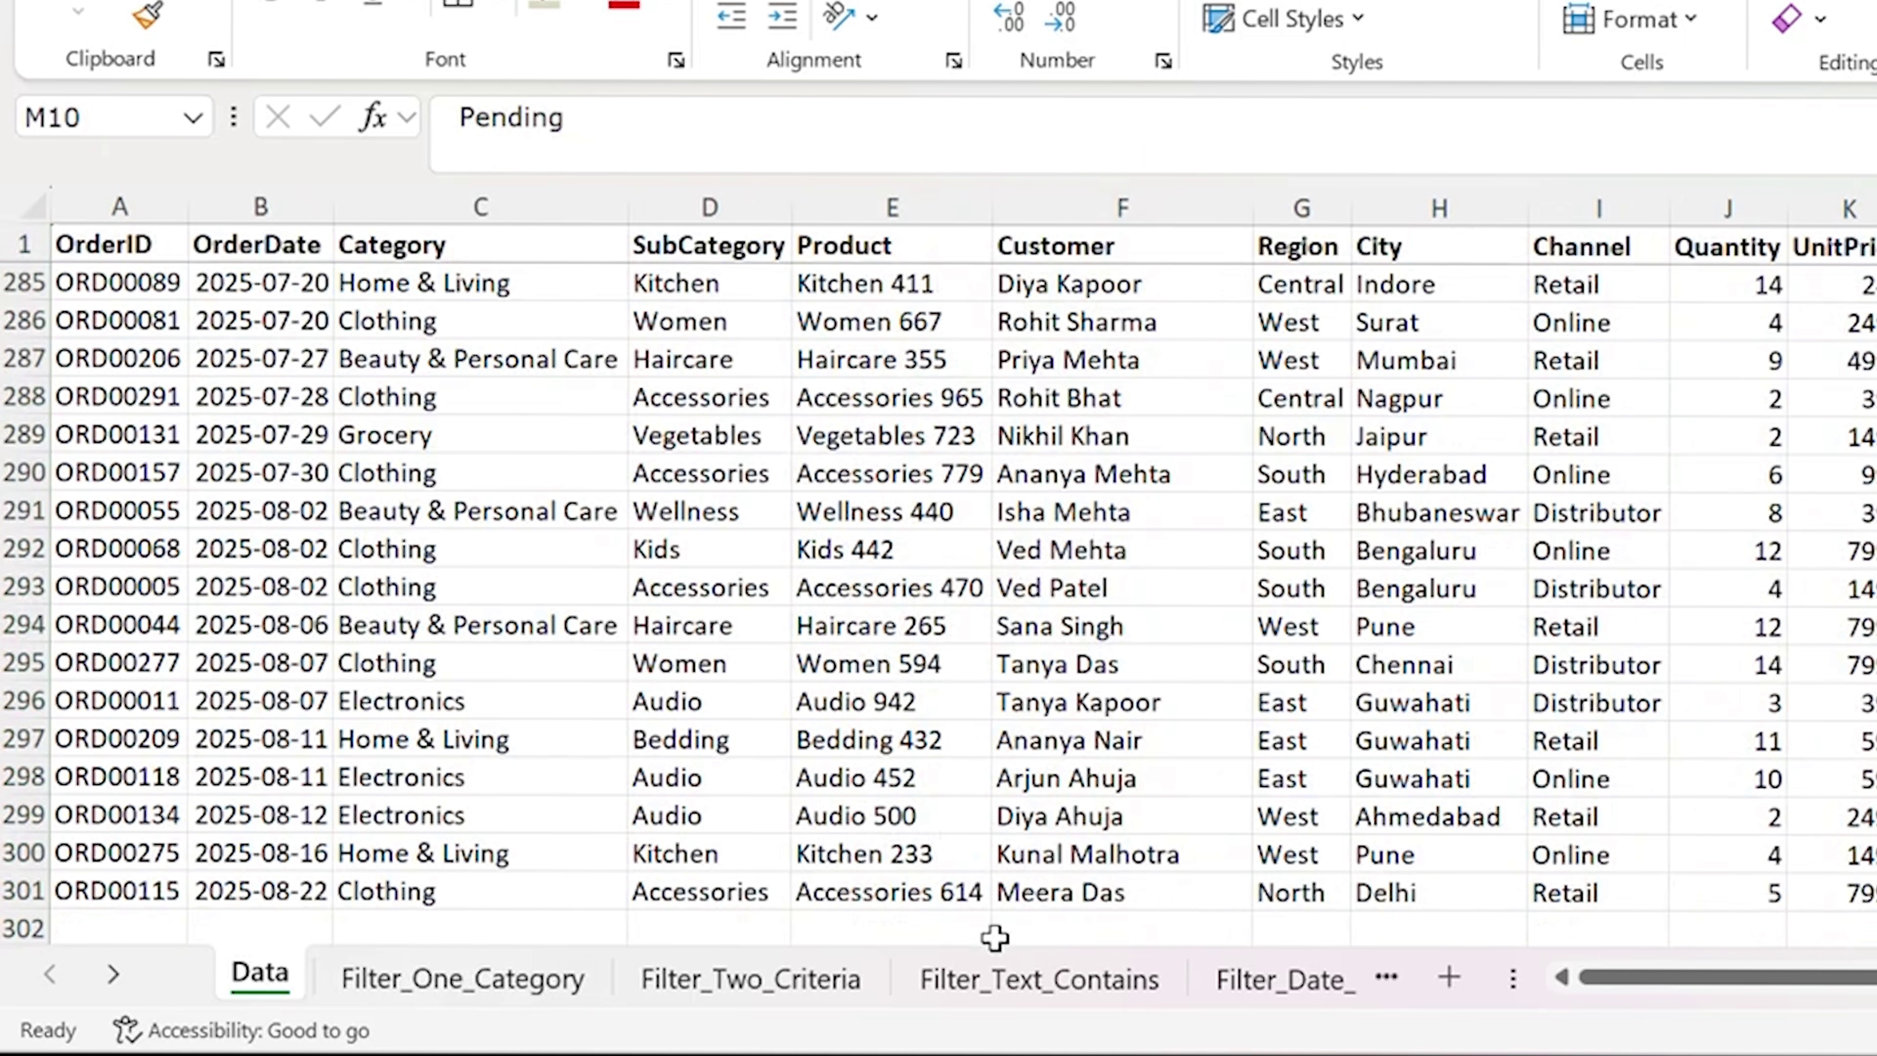
left_click(456, 250)
key("ctrl+shift+semicolon")
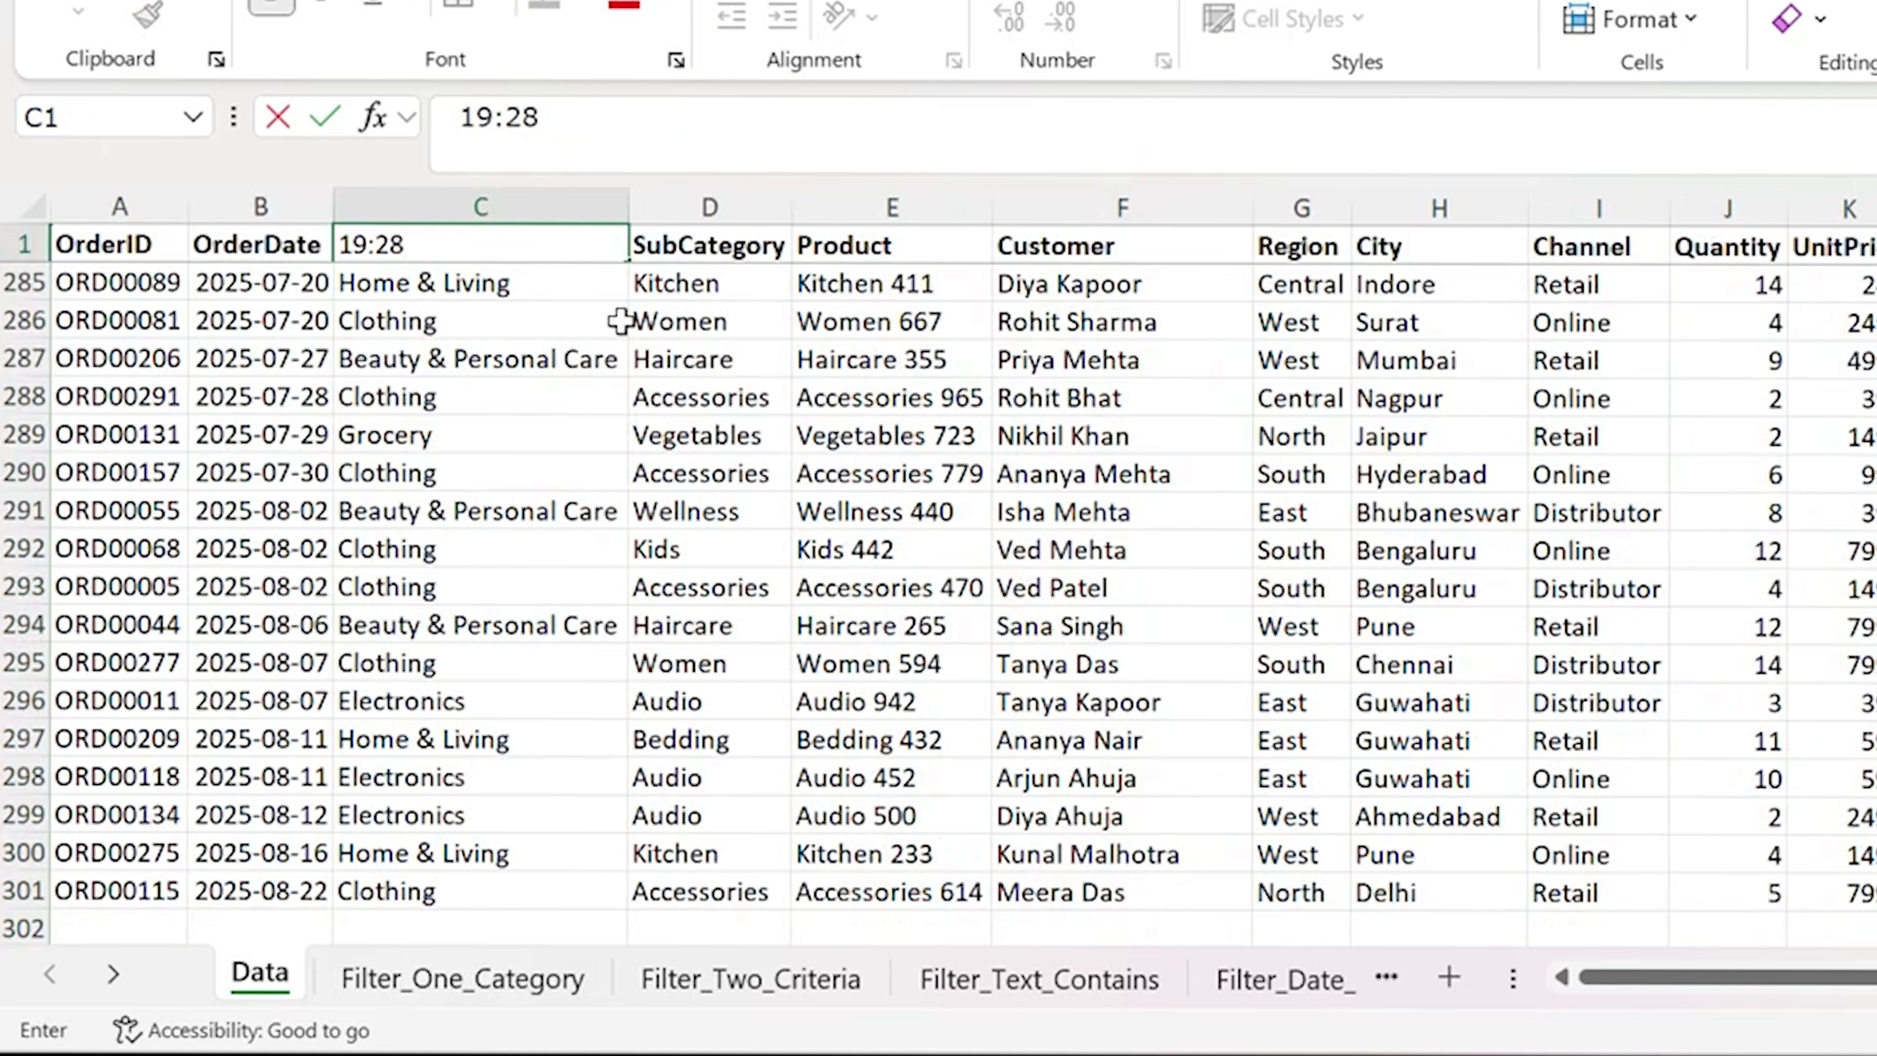
key("Escape")
key("ctrl+shift+l")
left_click(610, 245)
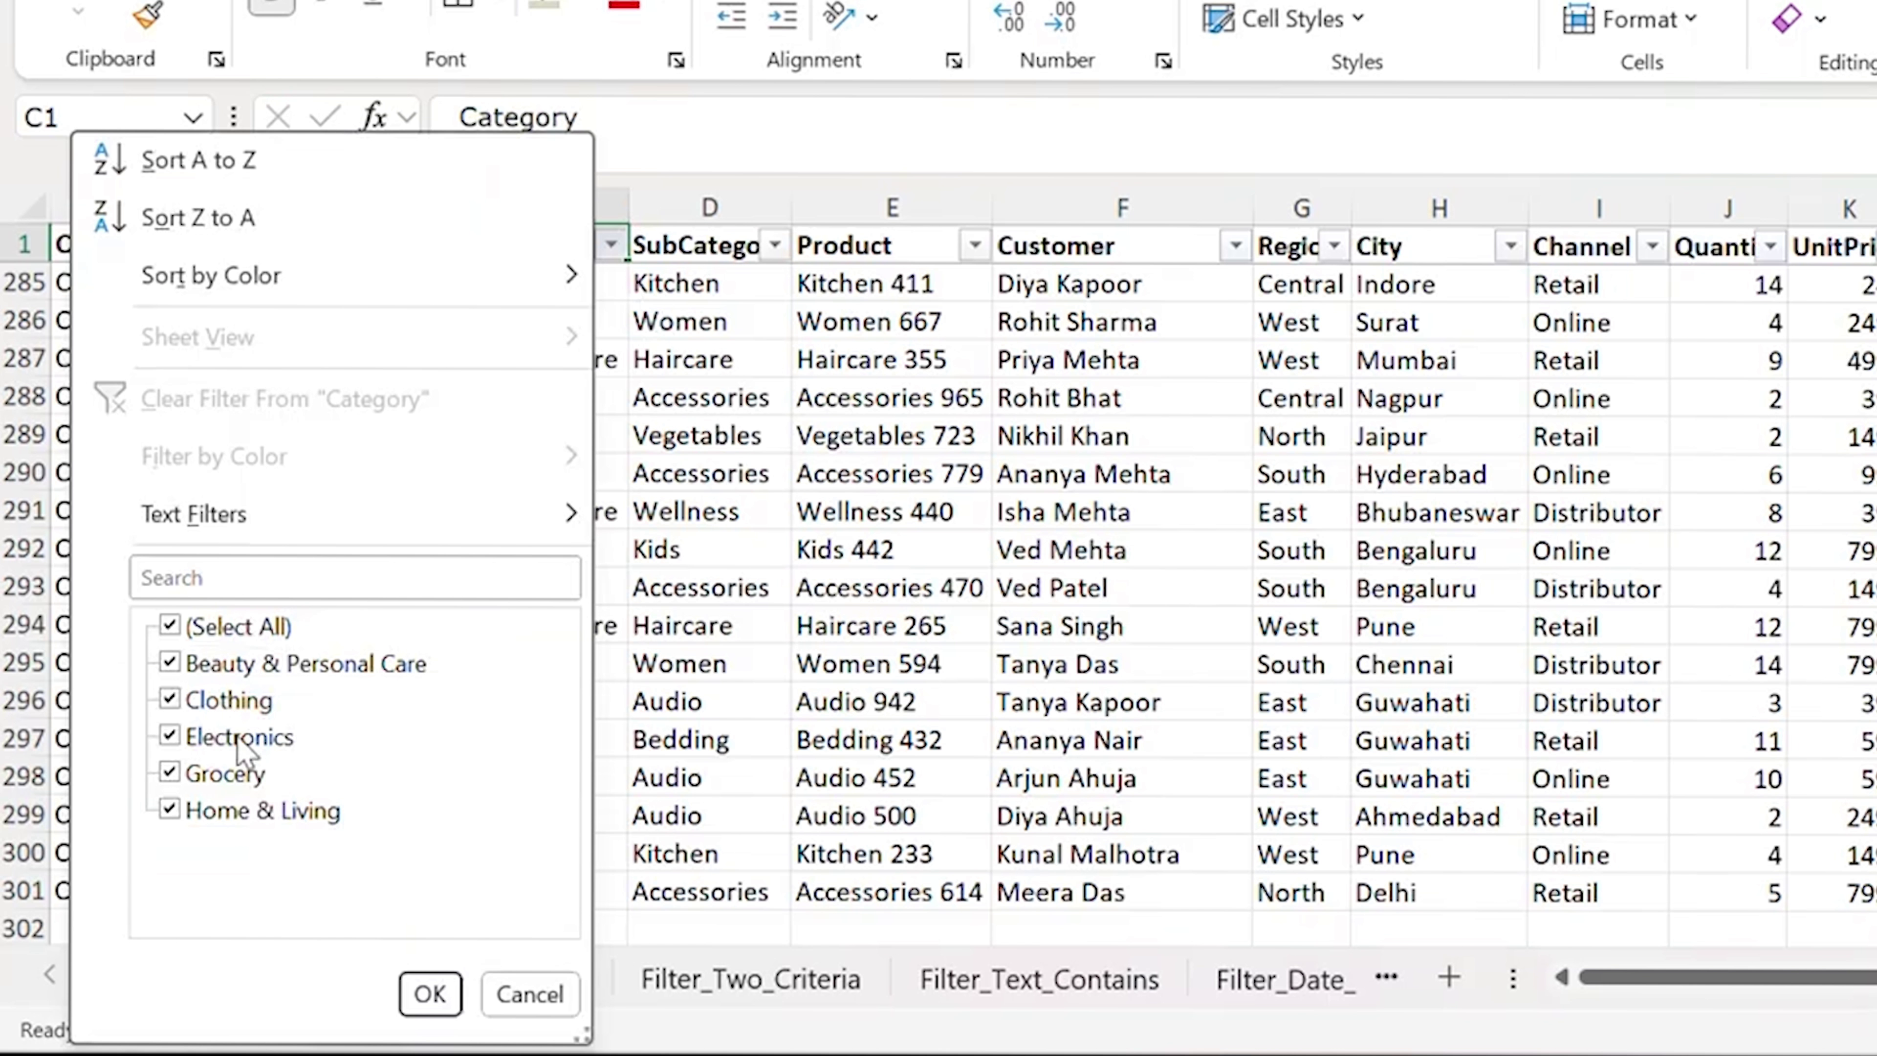
key("Escape")
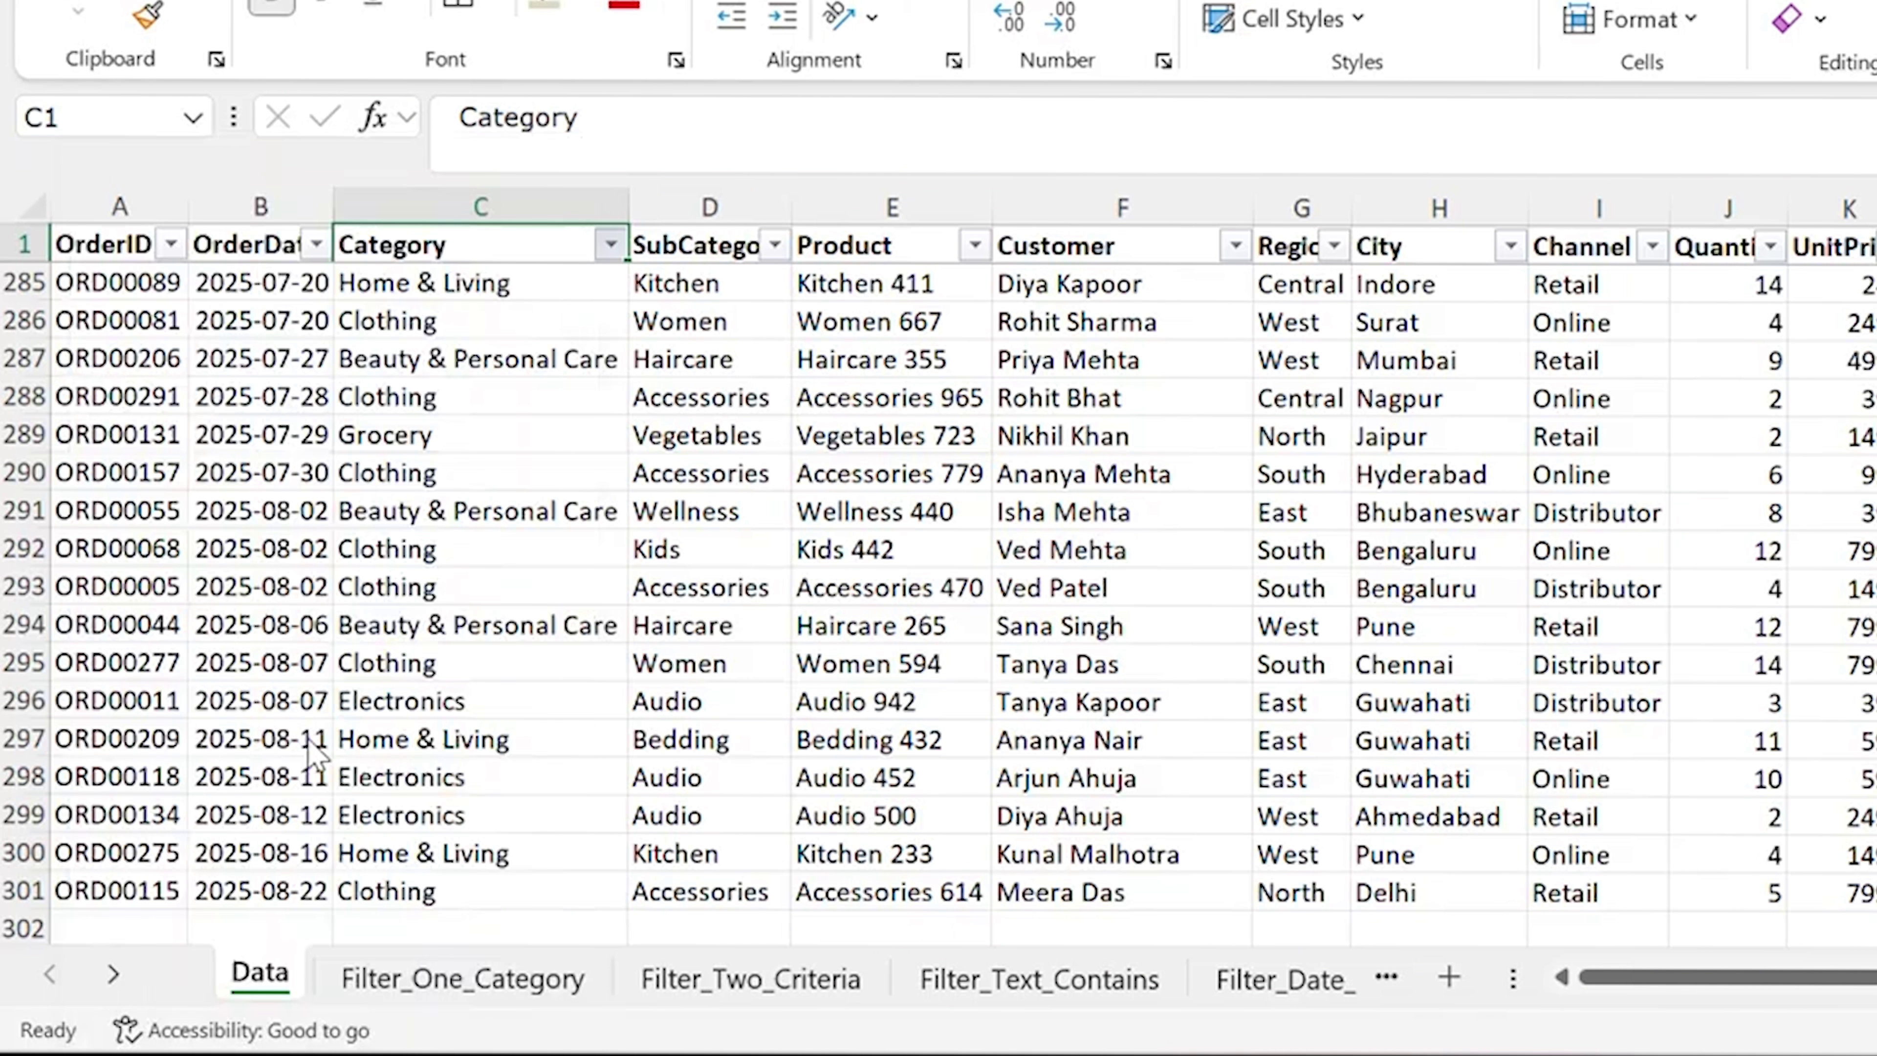
key("ctrl+shift+l")
Return to the Filter_One_Category sheet and select cell C13 in the filtered results.
left_click(432, 991)
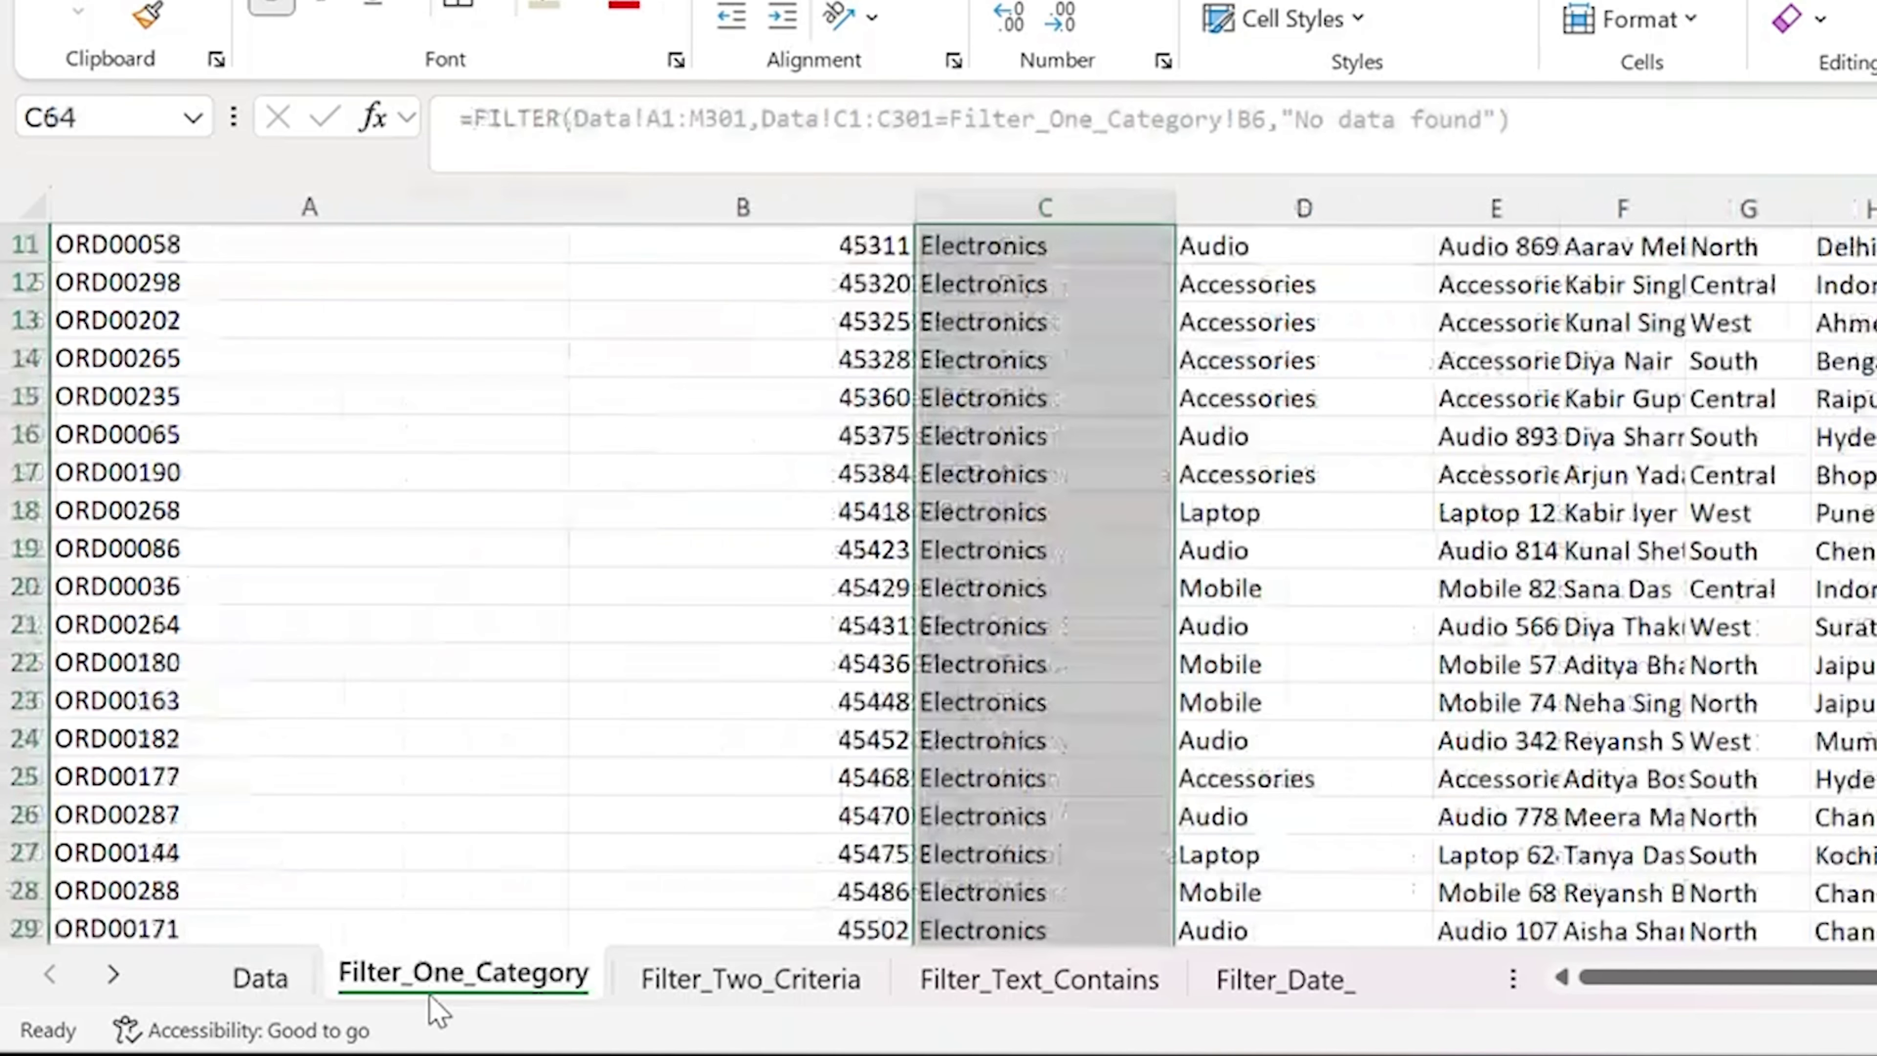
scroll(654, 592, "up", 2)
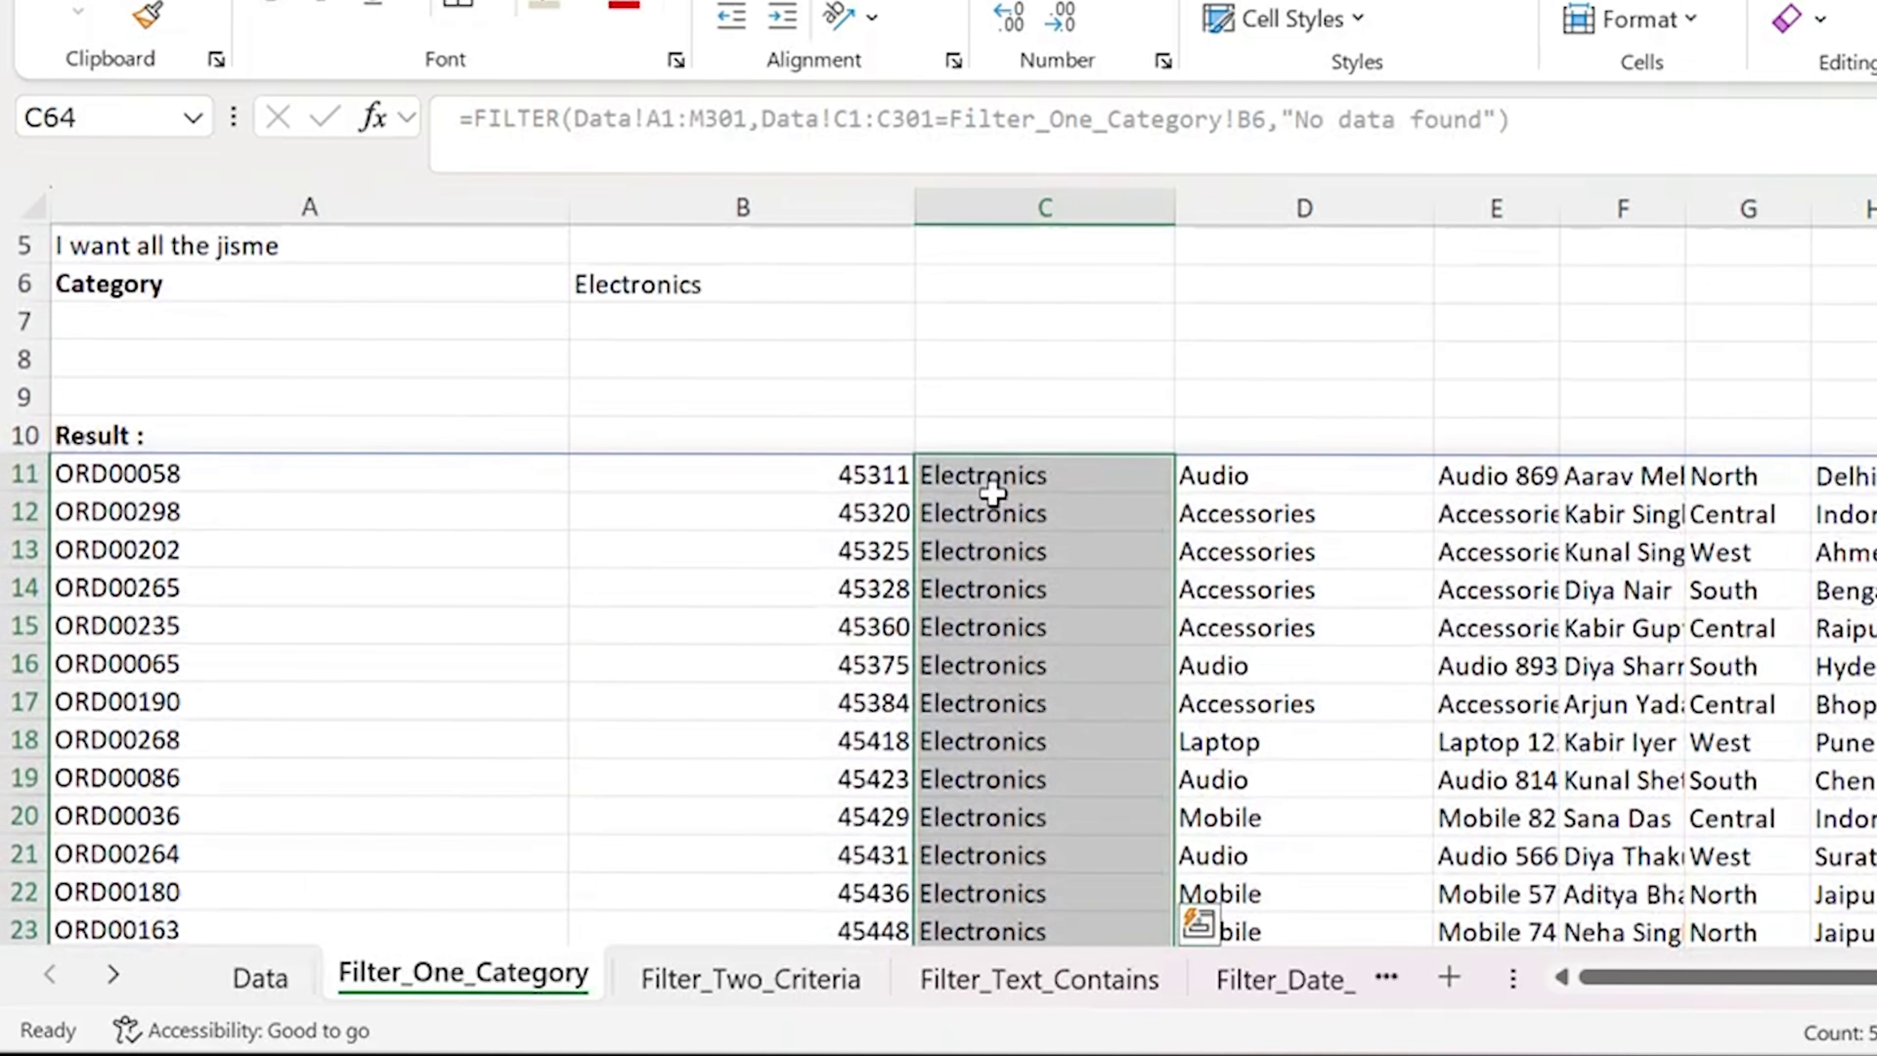
left_click(990, 556)
scroll(779, 772, "up", 1)
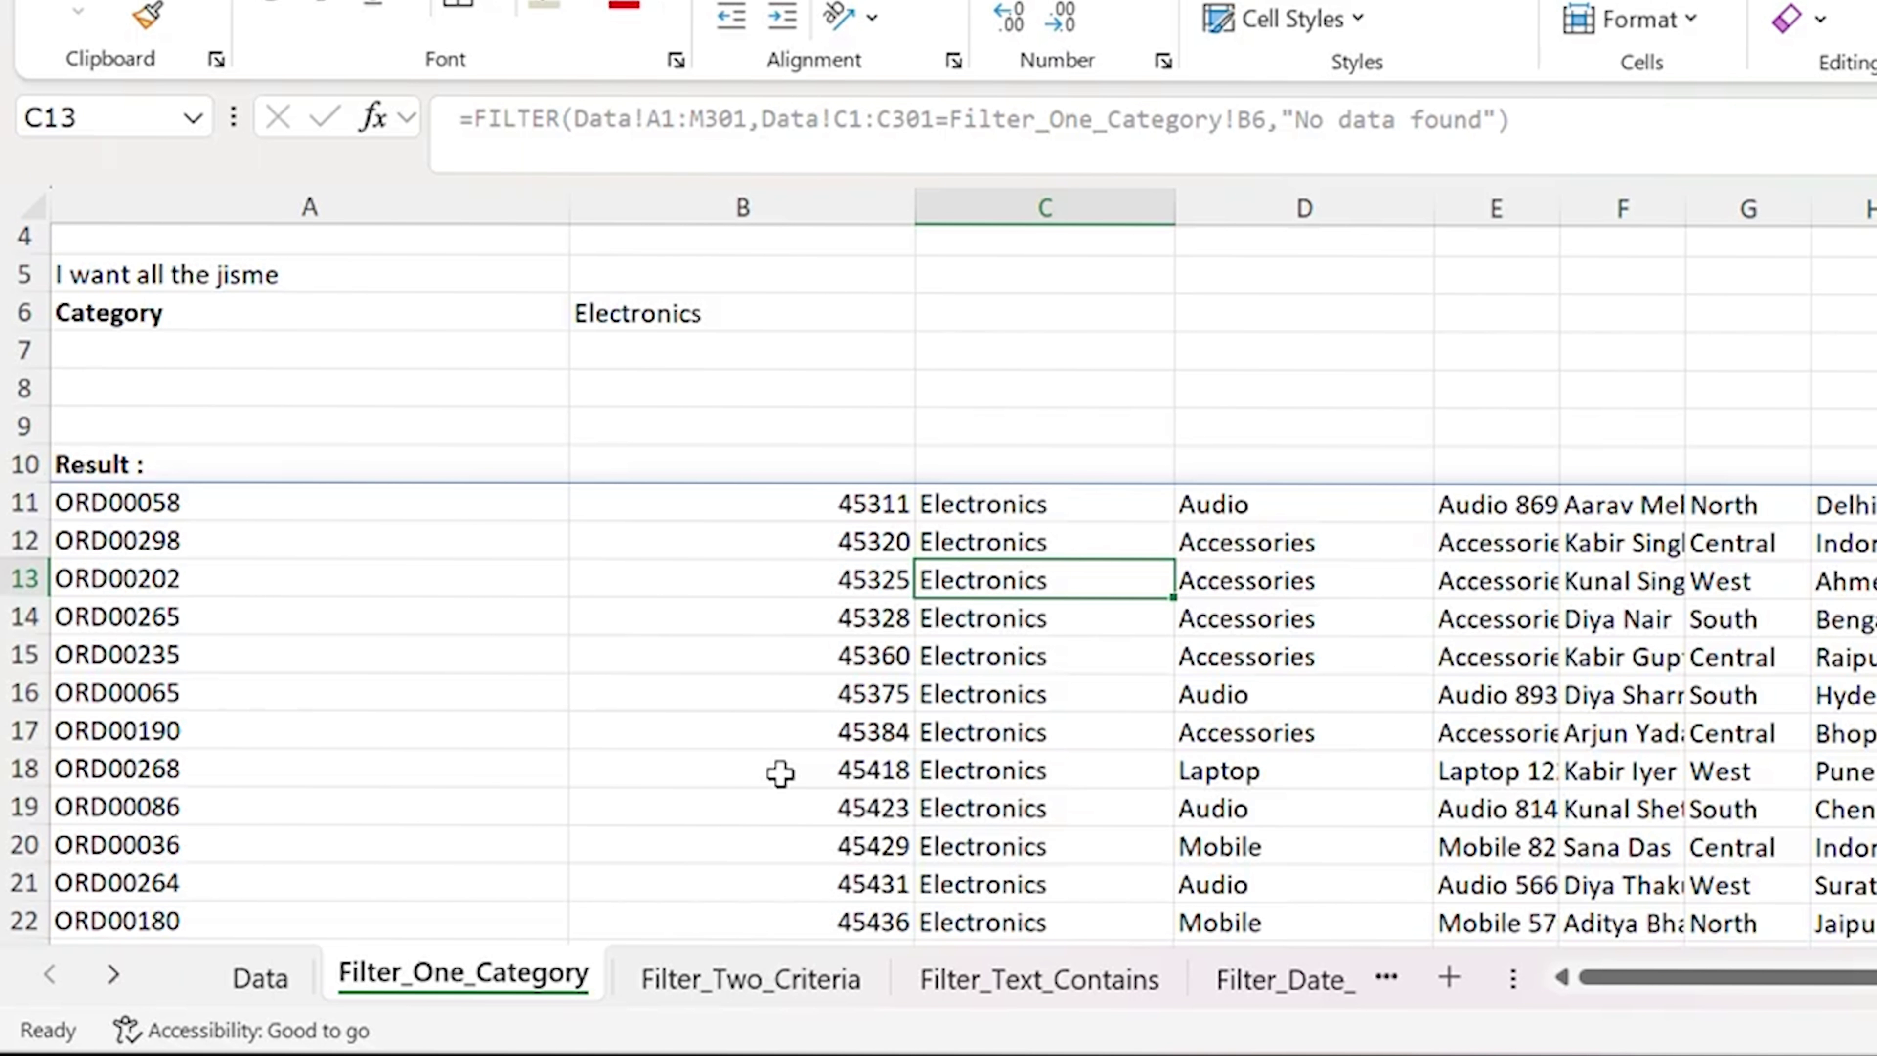
Try to overwrite result cell B14 with "hfkhfh", and undo the entry.
left_click(365, 574)
key("Down")
key("Right")
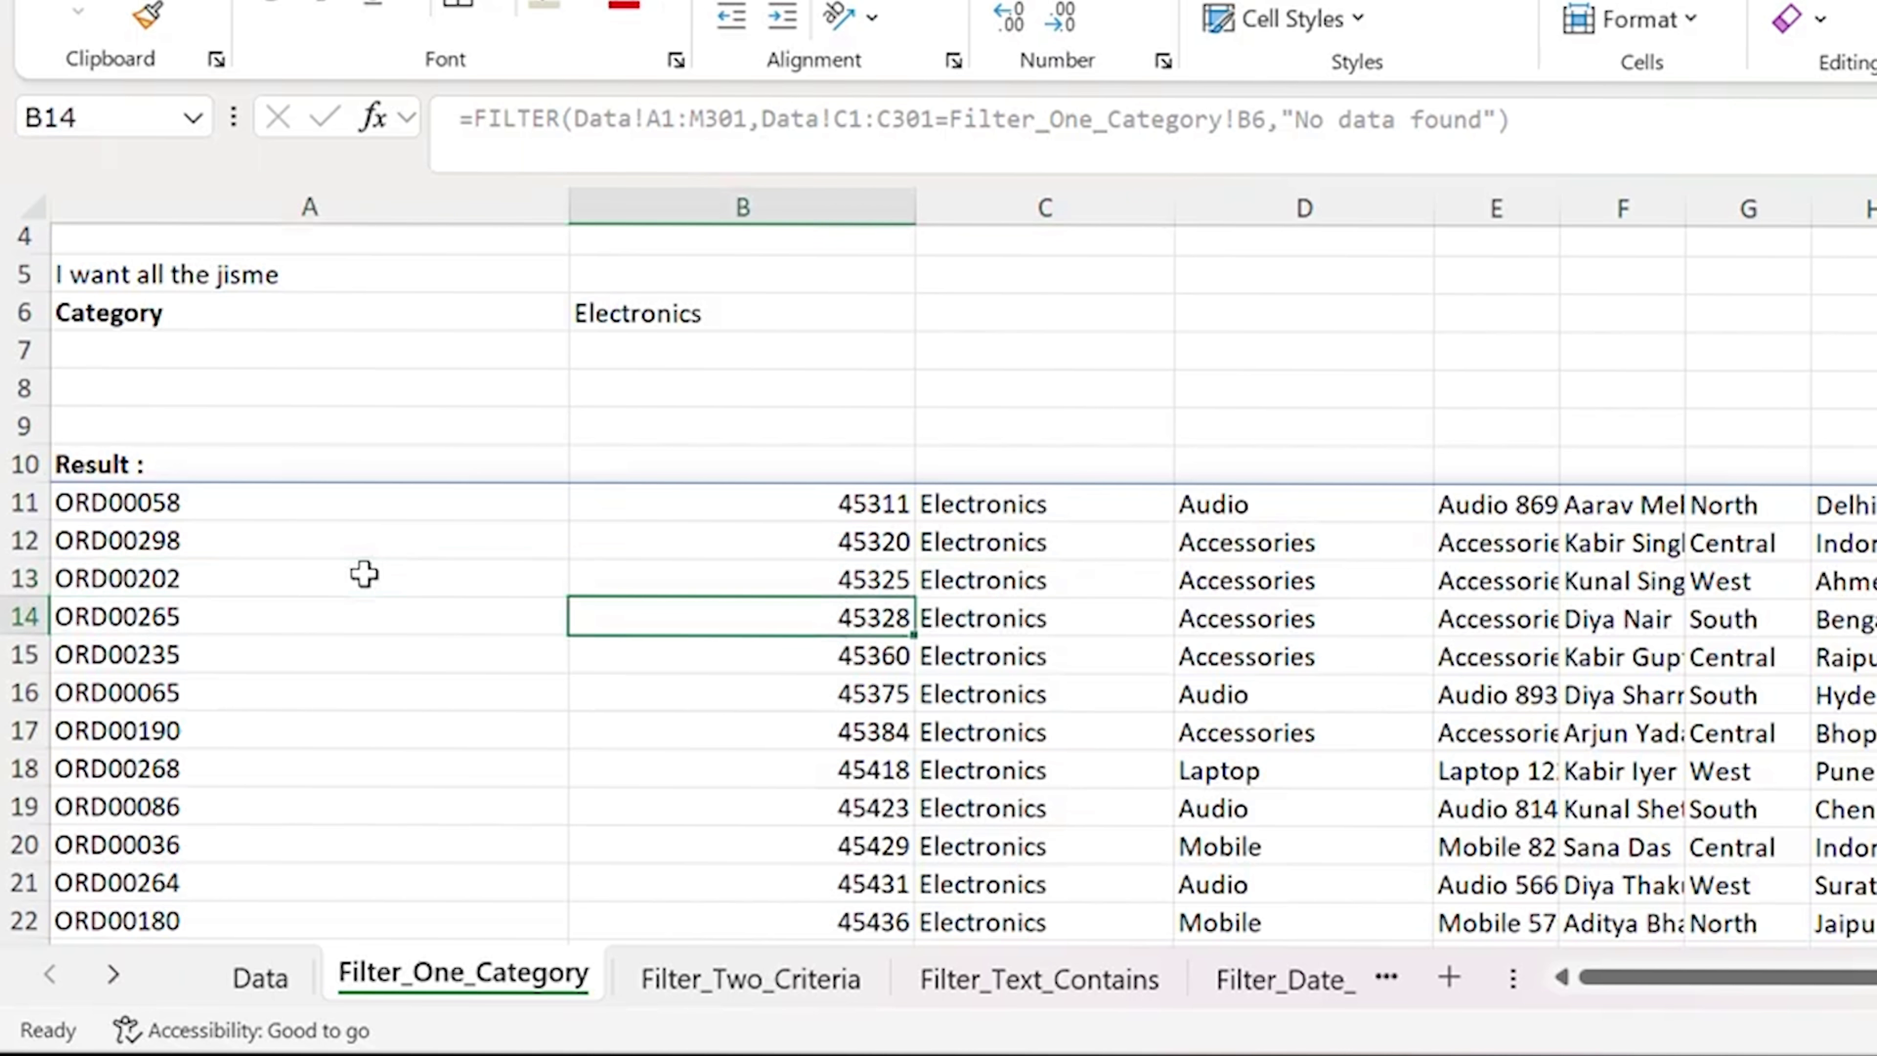
key("BackSpace")
type("hfkh")
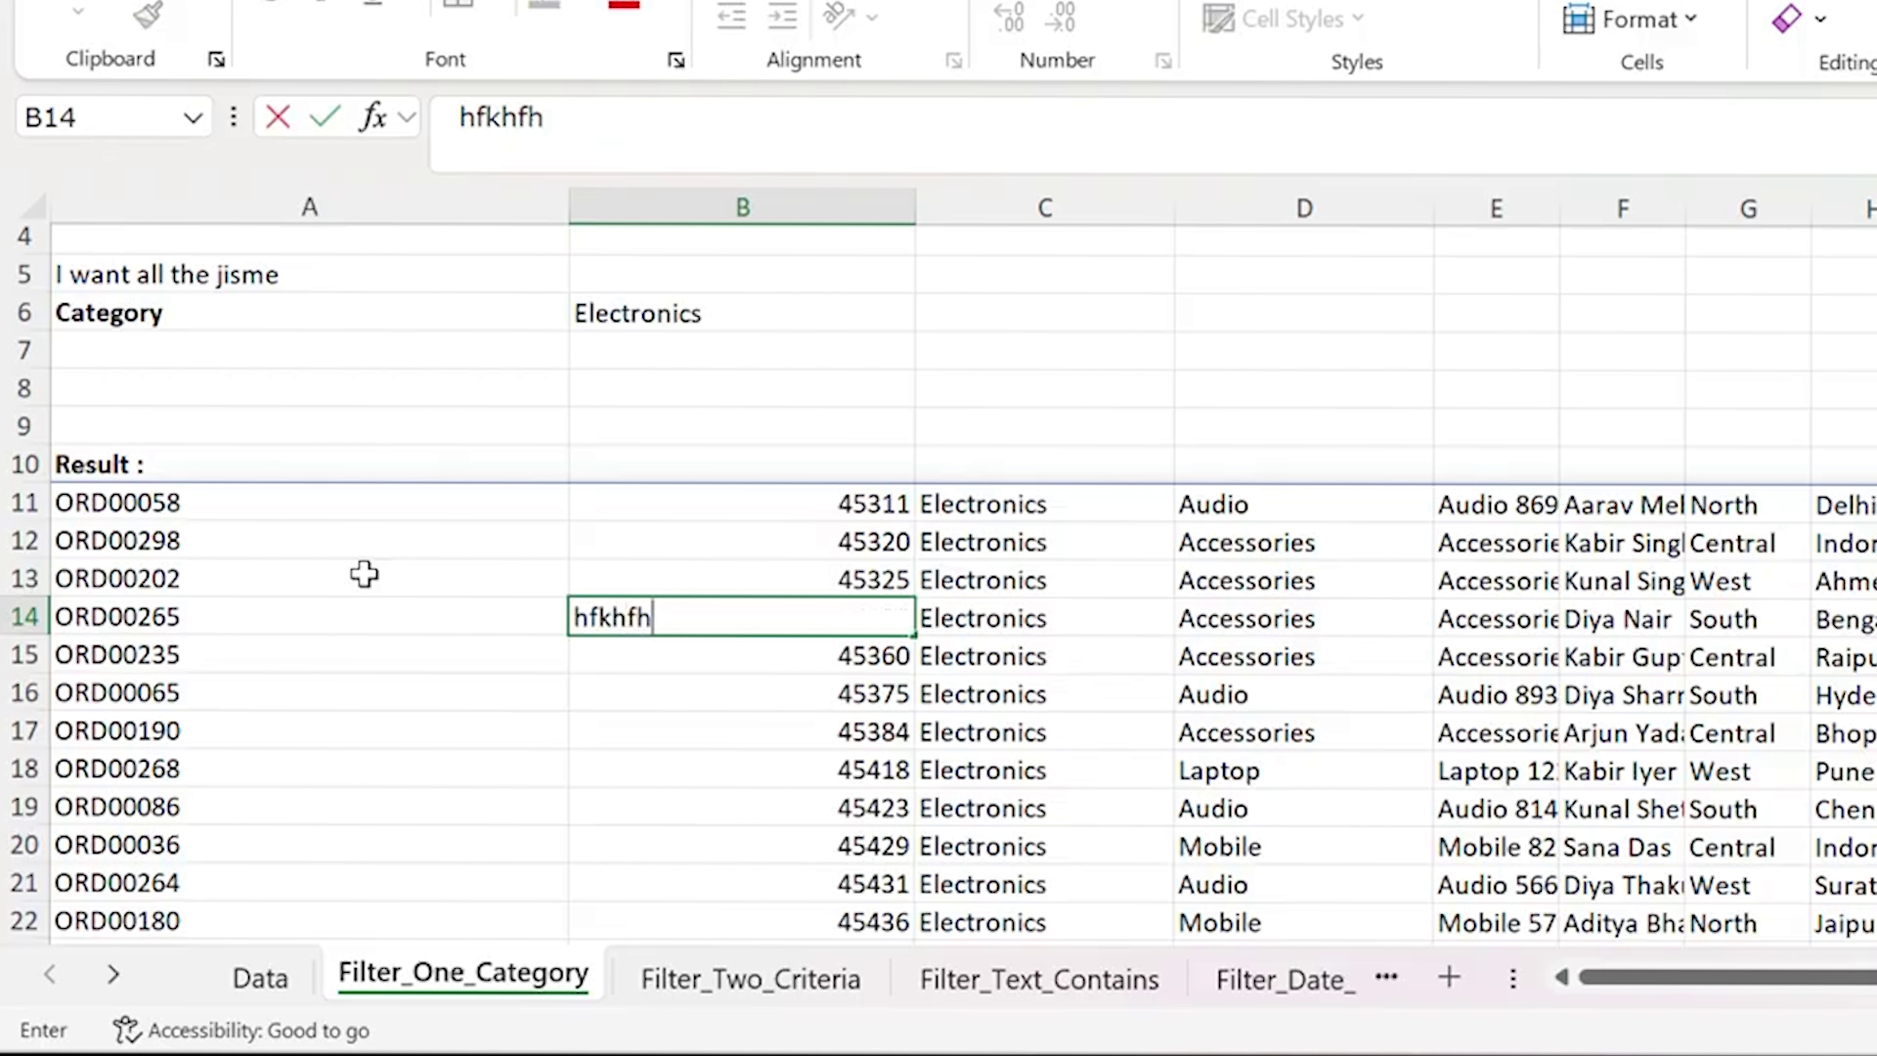
type("fh")
key("Return")
key("ctrl+z")
Go back to the first result cell, A11, and examine its FILTER formula.
key("Left")
key("Up")
key("Up")
key("Right")
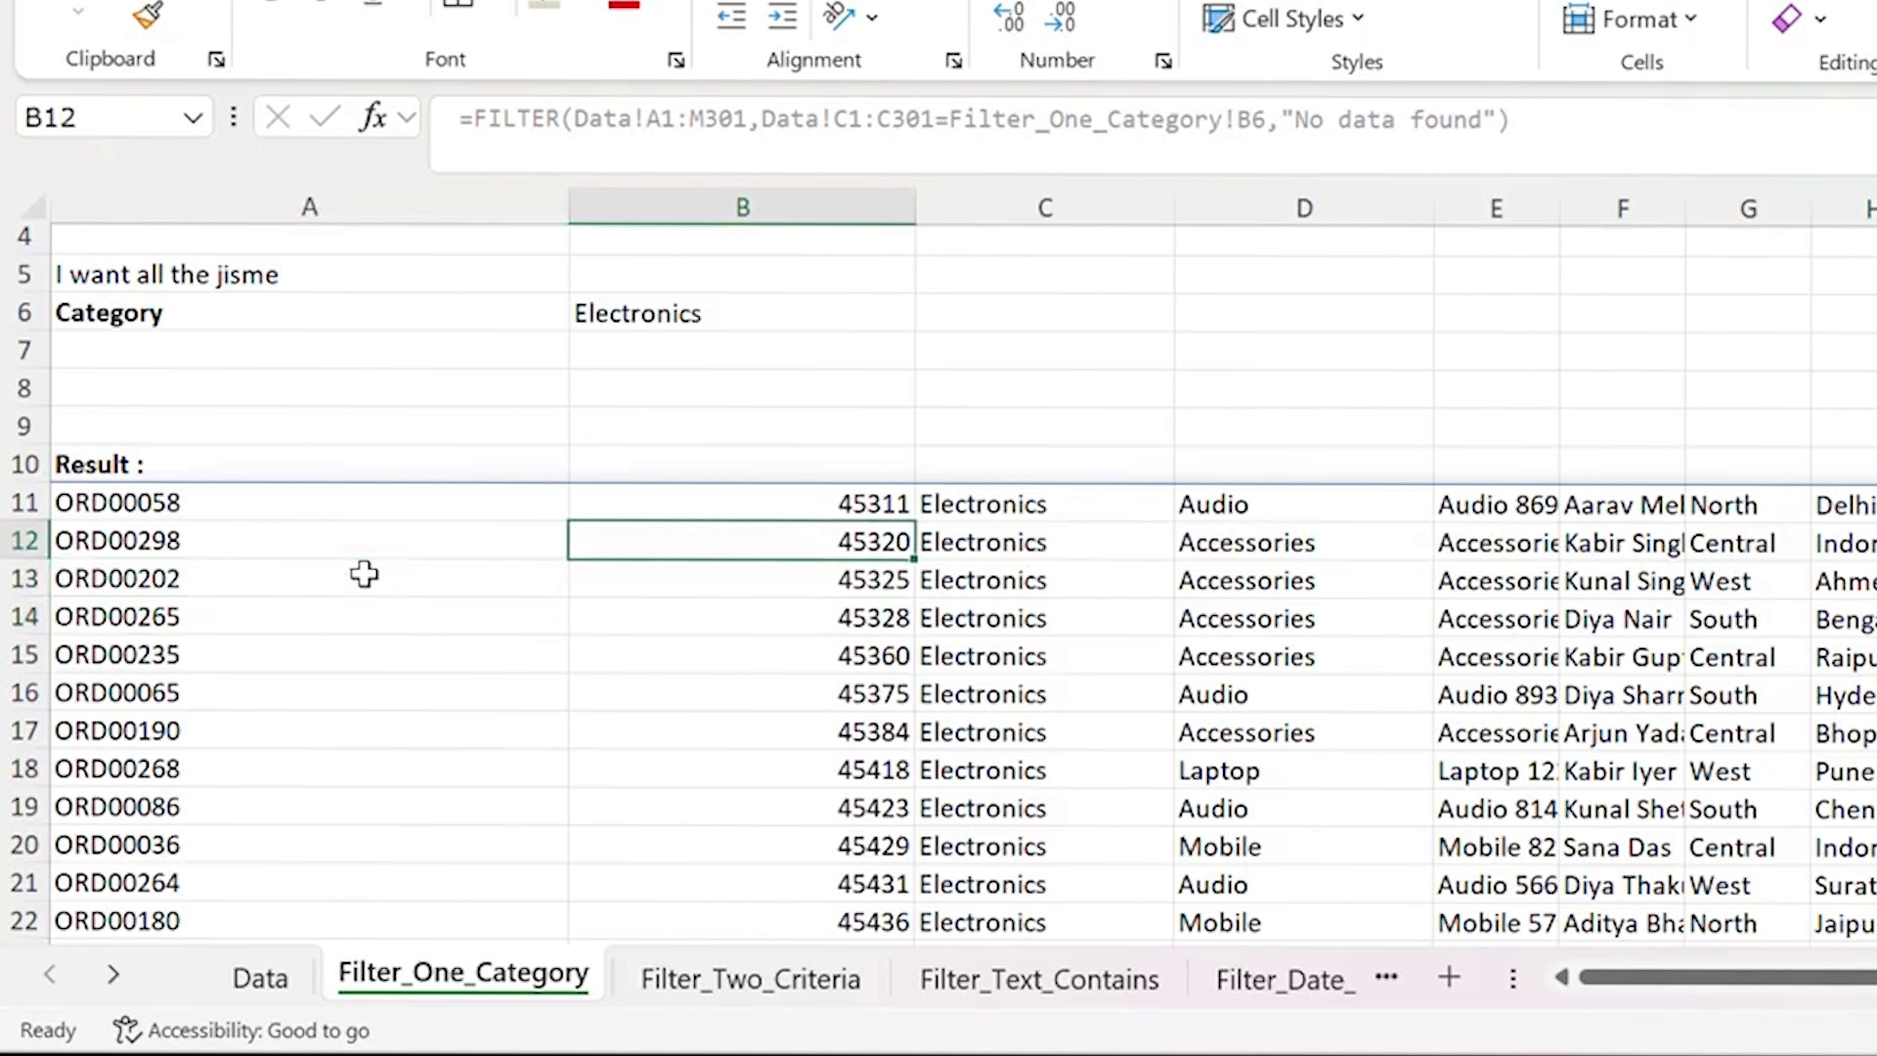
key("Up")
key("Left")
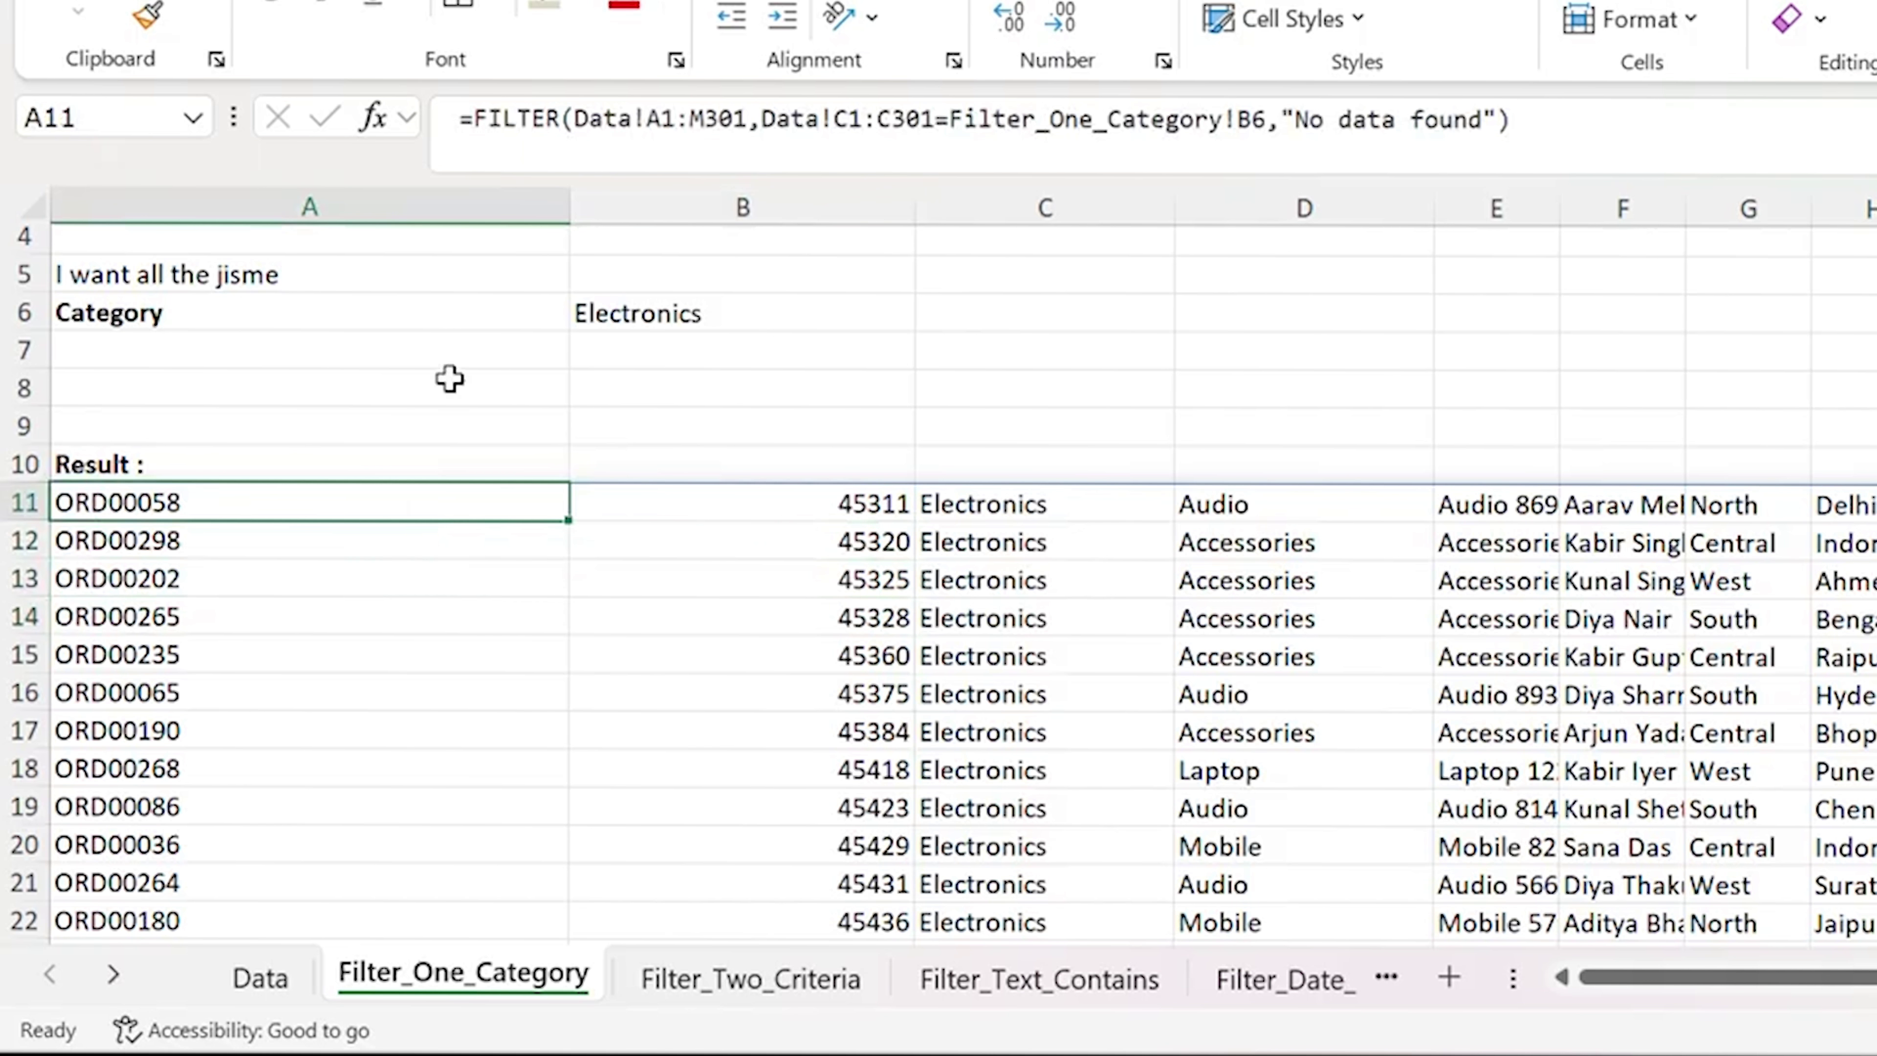
left_click(605, 152)
key("ctrl+a")
key("Escape")
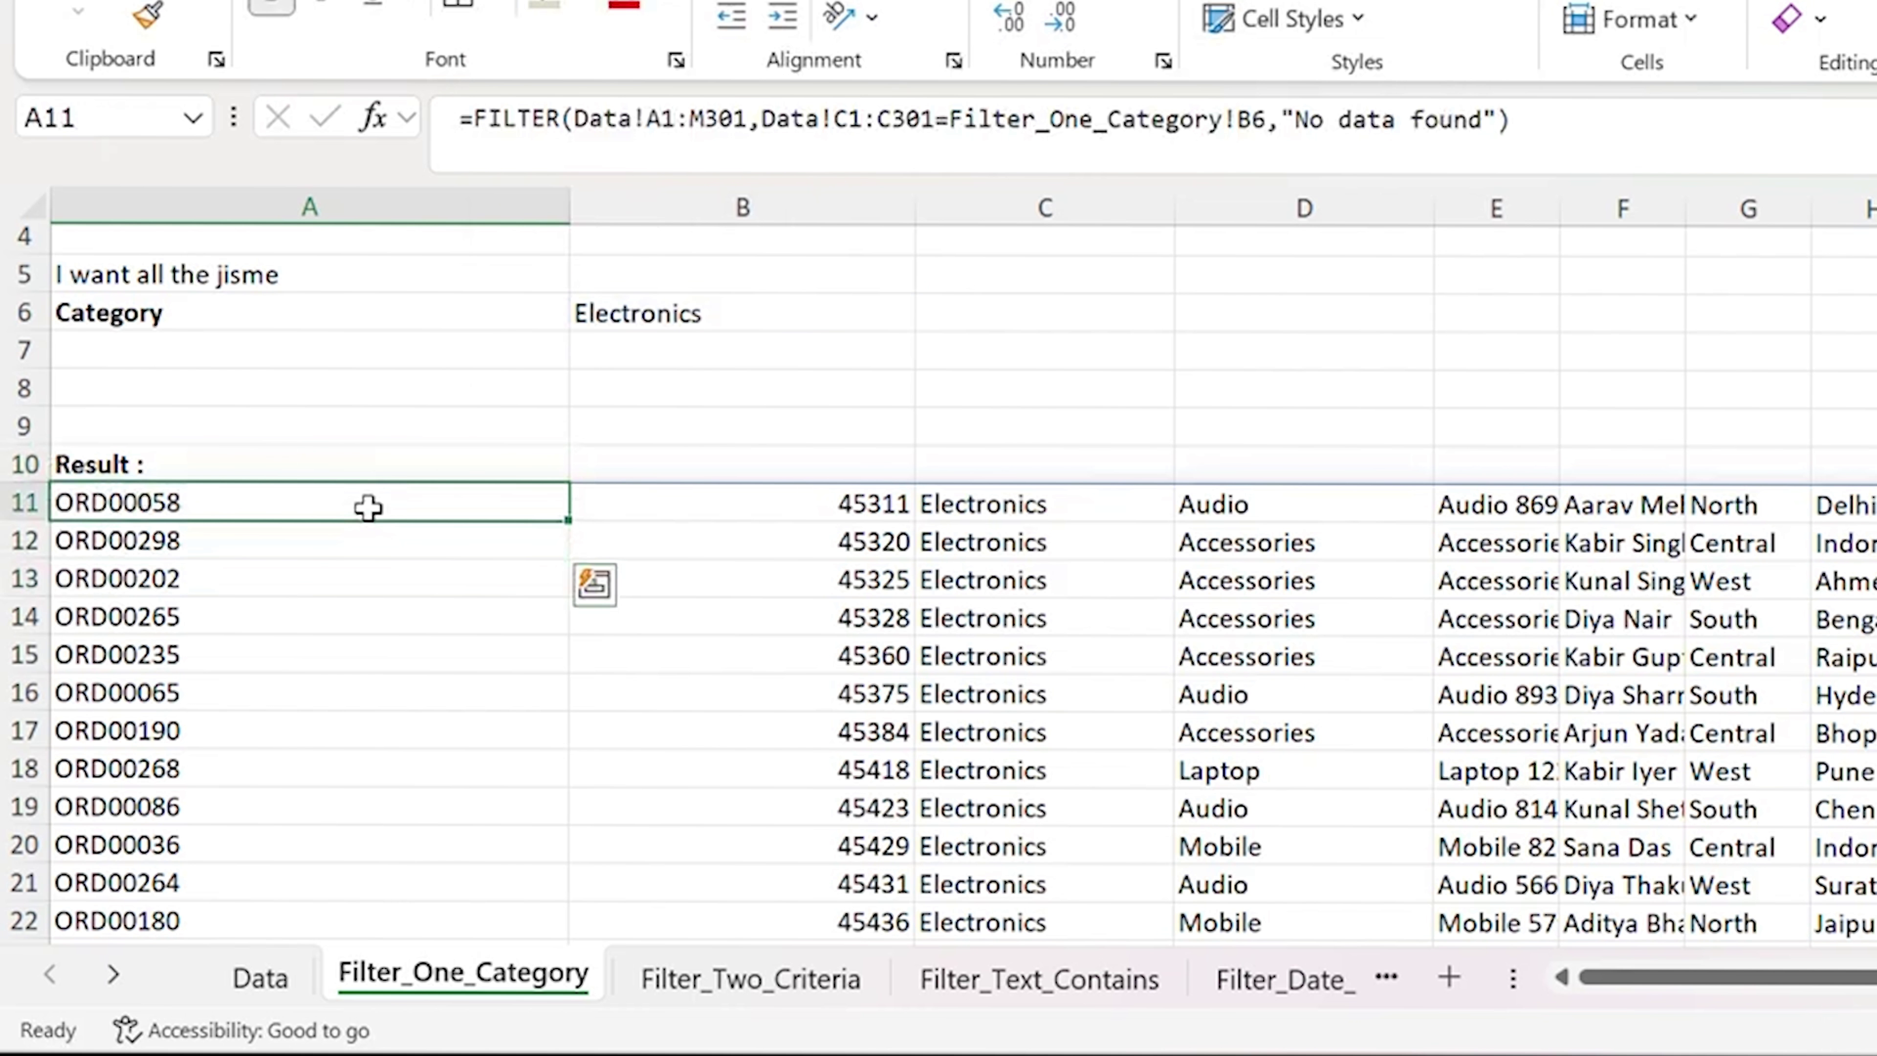
double_click(299, 491)
Enter "alk" in cell A13 inside the spilled results, and clear the cell.
left_click(416, 576)
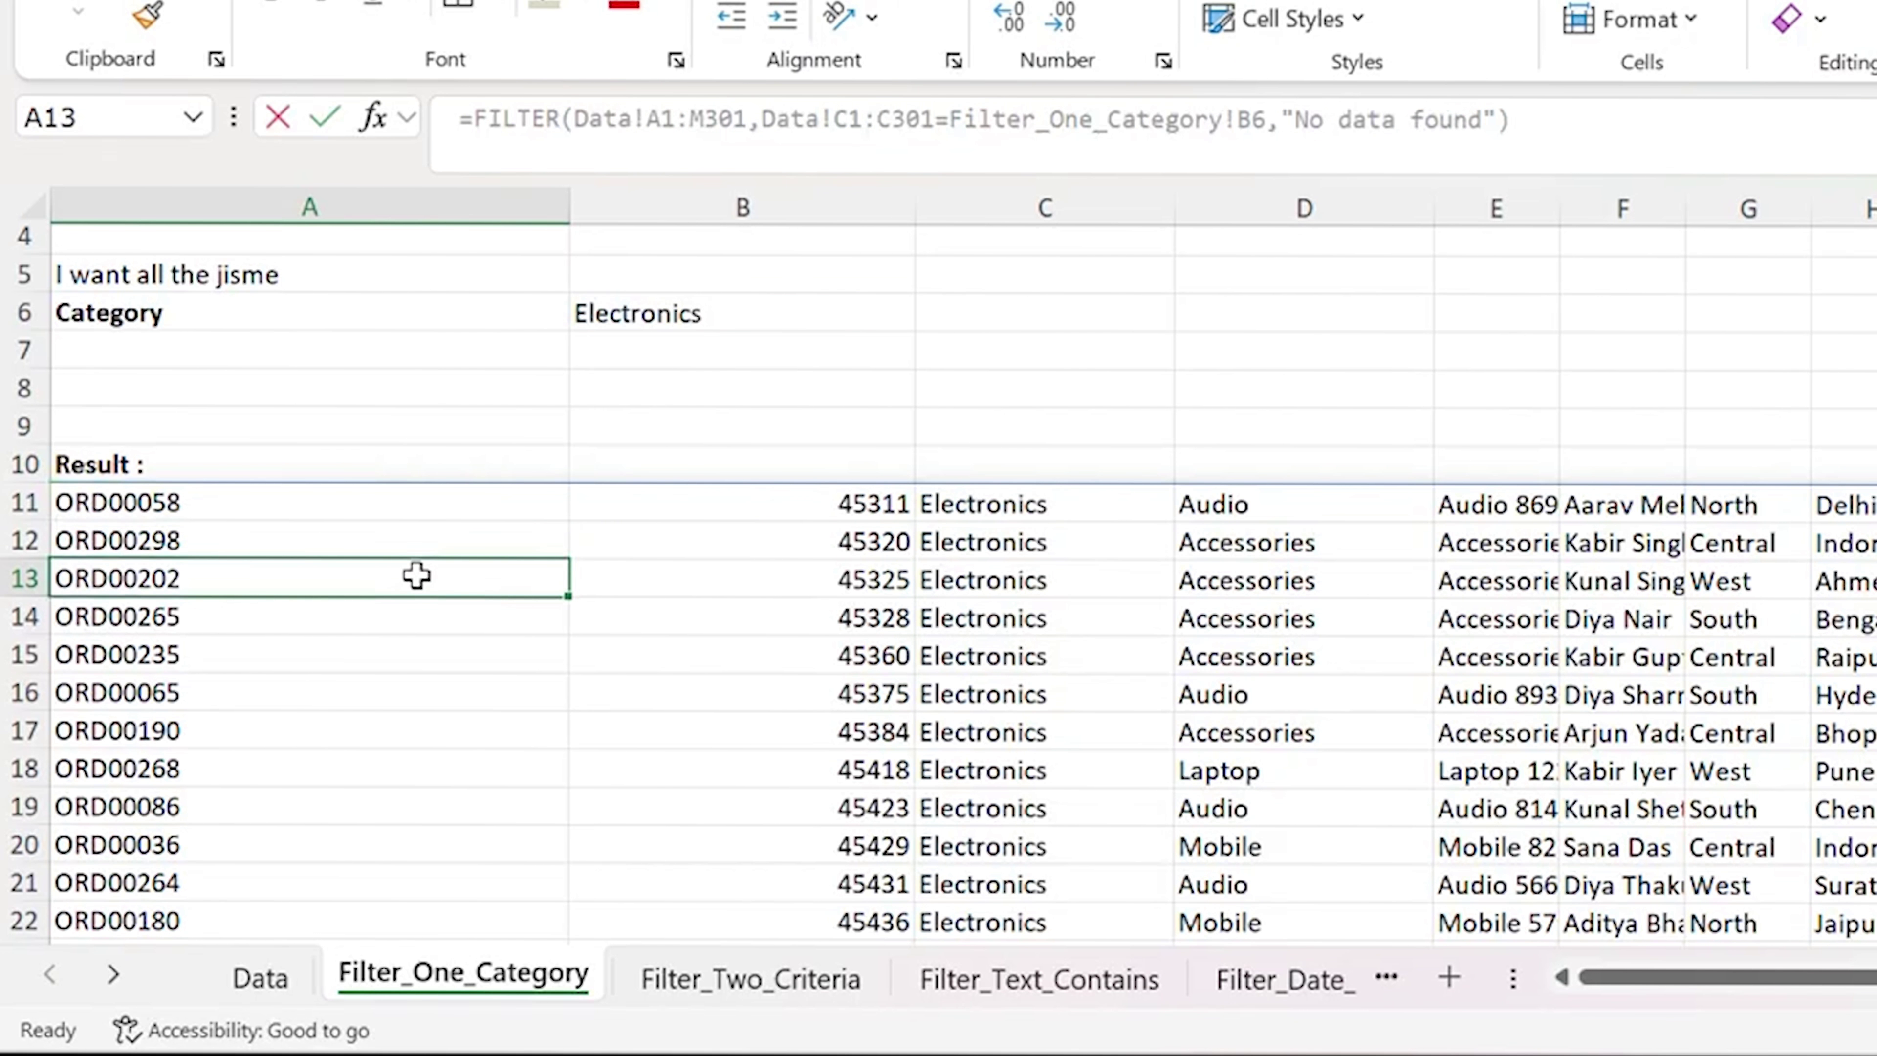
type("alk")
key("Return")
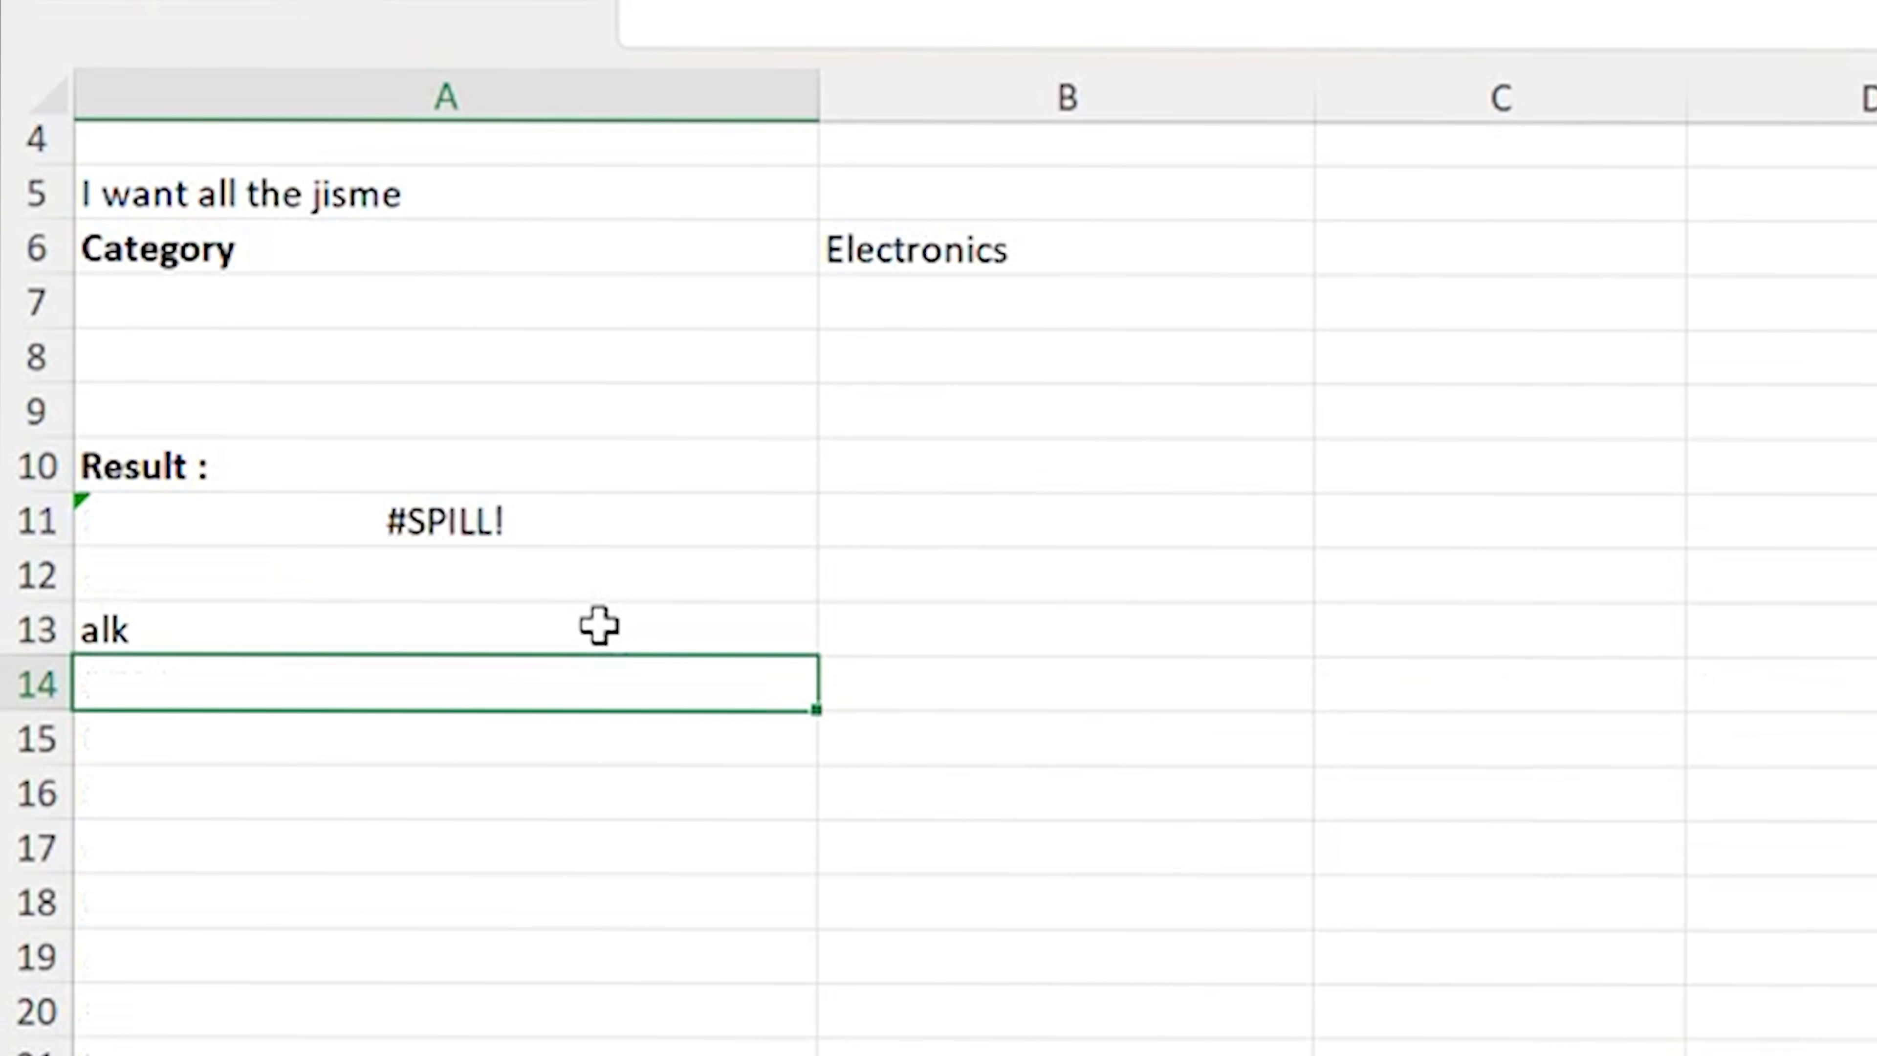
left_click(520, 605)
key("Delete")
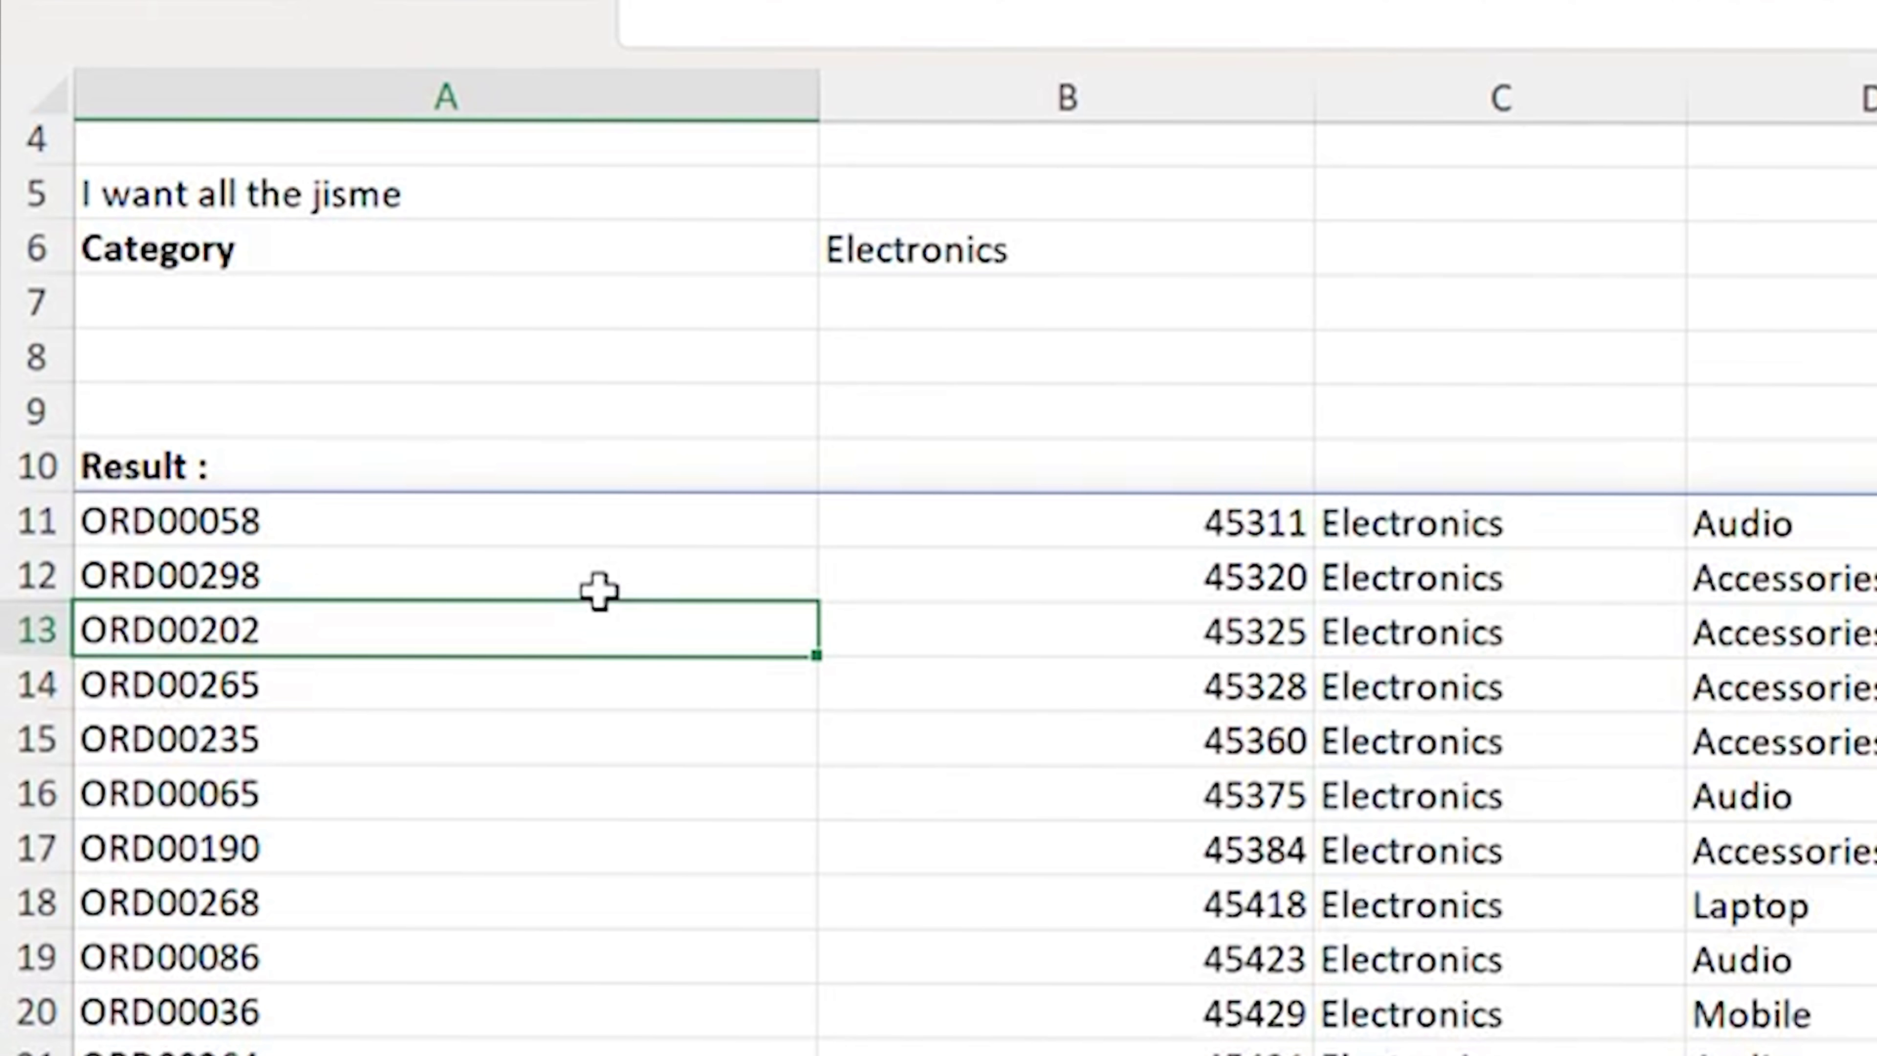
Enter "mjefkje" in A65, directly below the last filtered row, and clear it.
key("ctrl+Down")
key("Down")
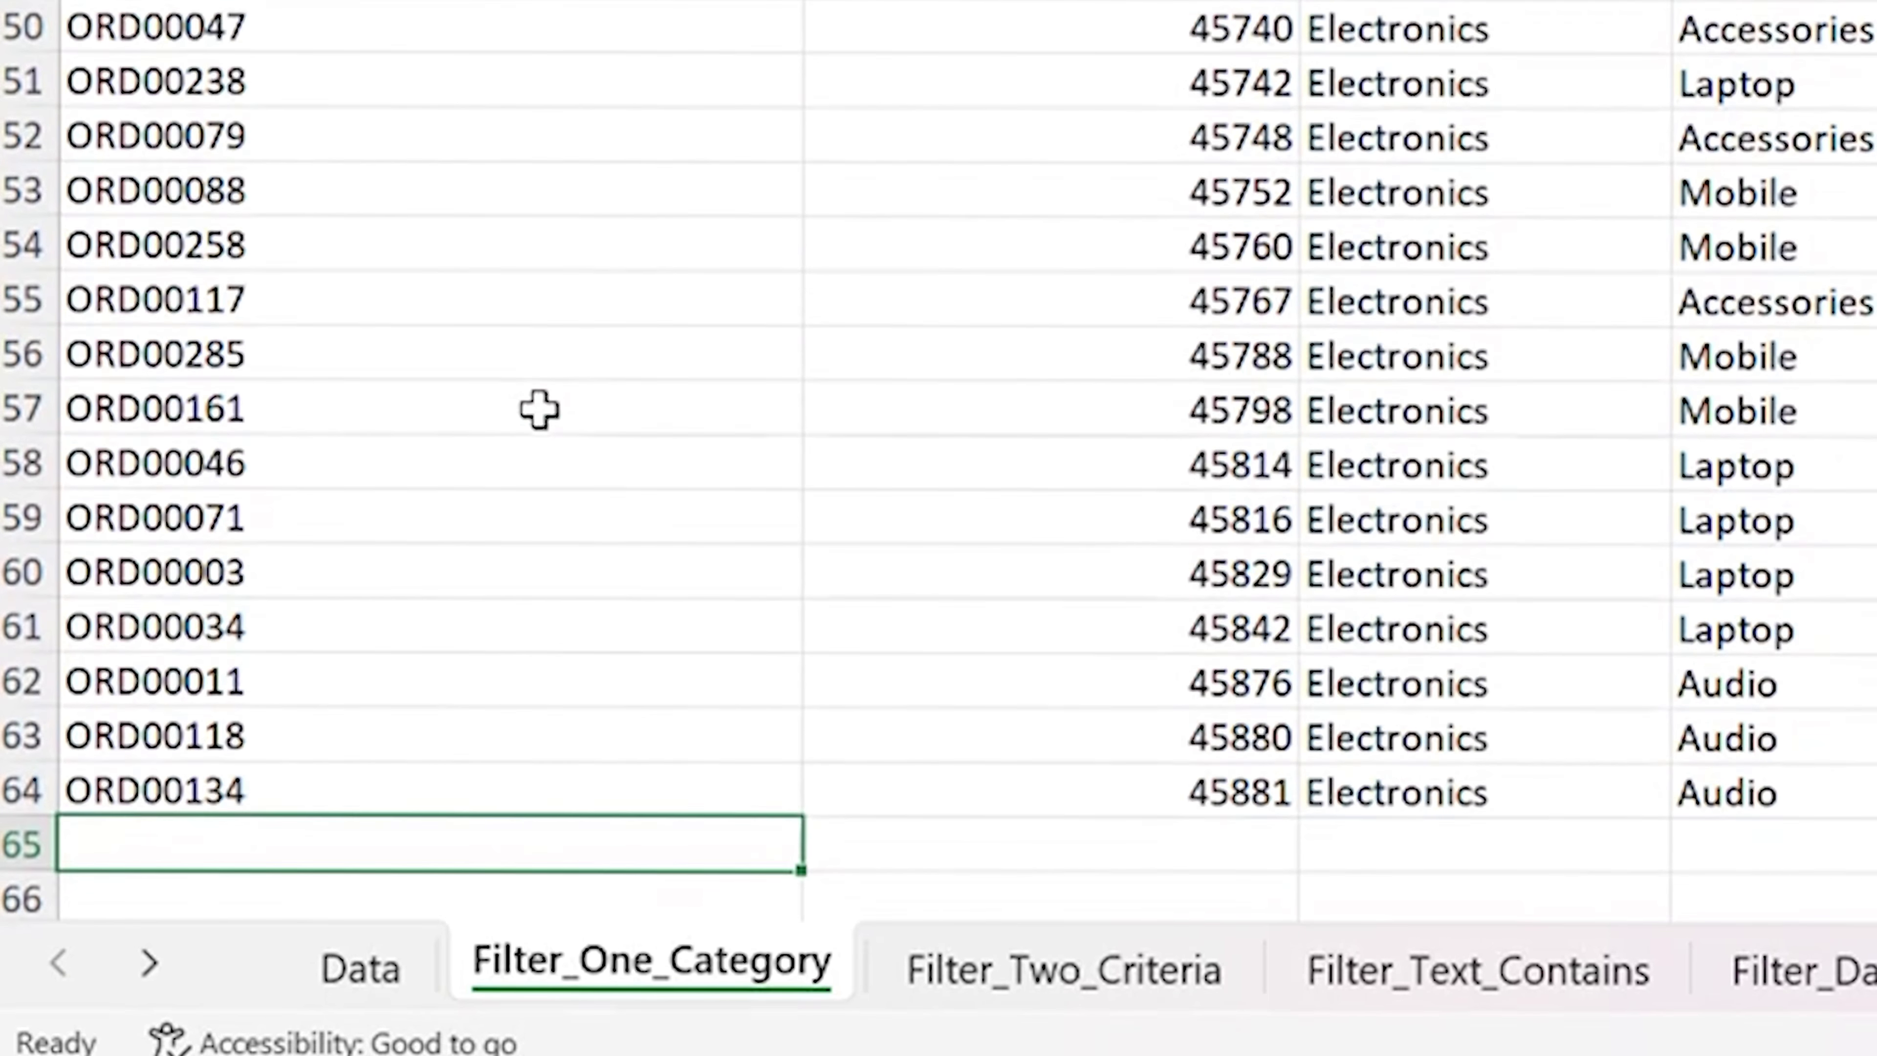
type("mjefkje")
key("Return")
key("Up")
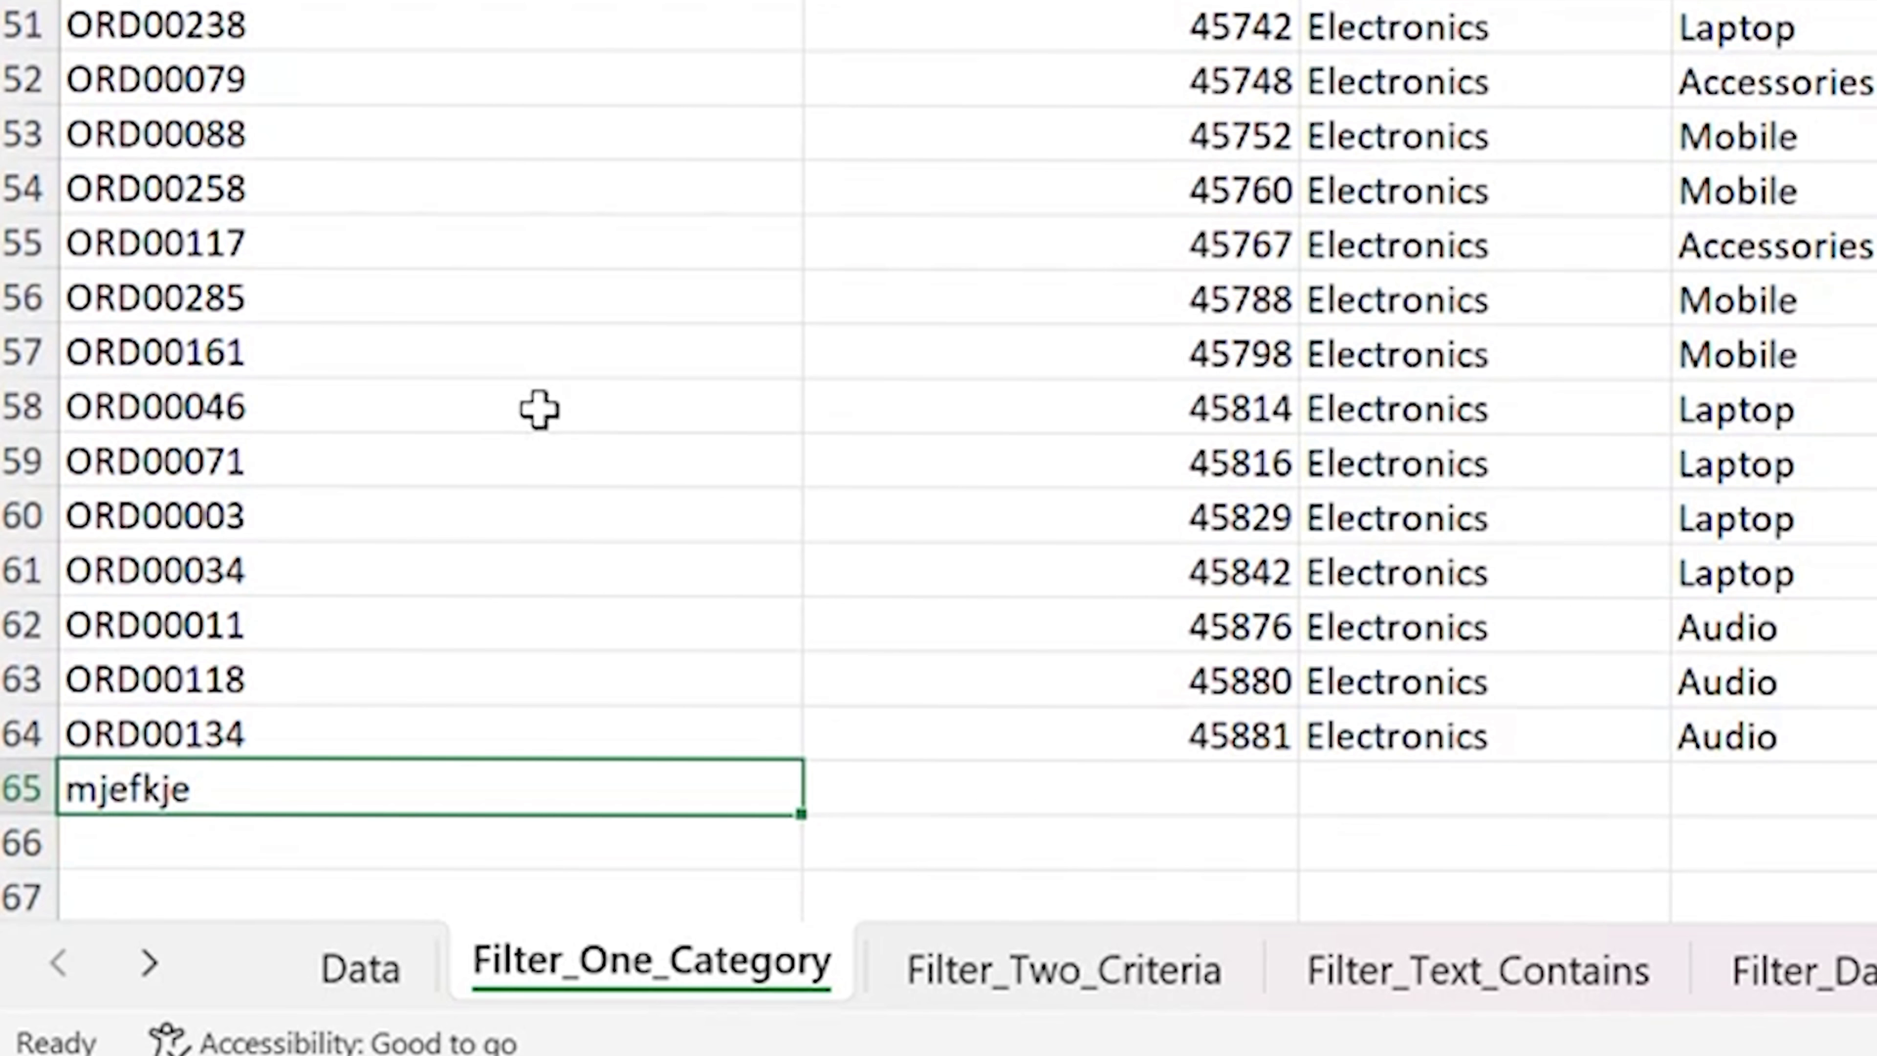
key("Delete")
Enter "hfhe" in A64, the last row of the spilled results, and delete it.
key("Up")
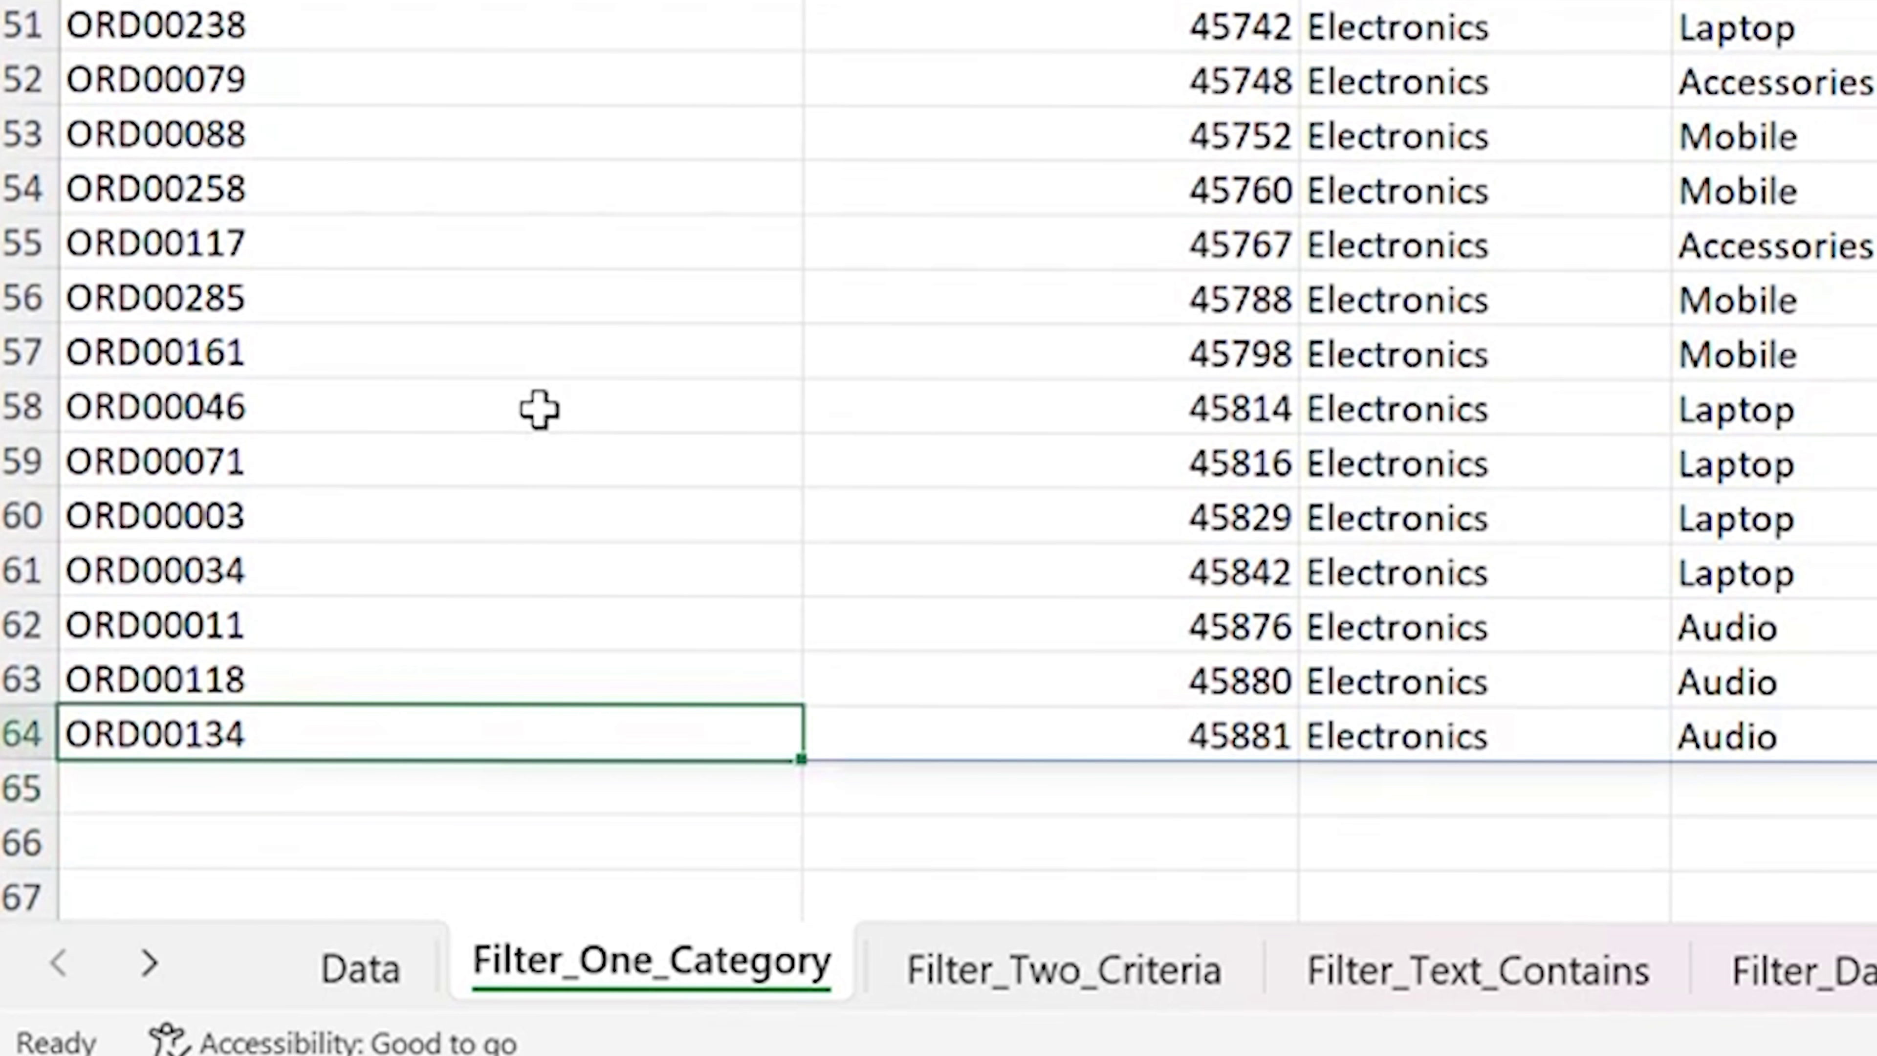
type("hfhe")
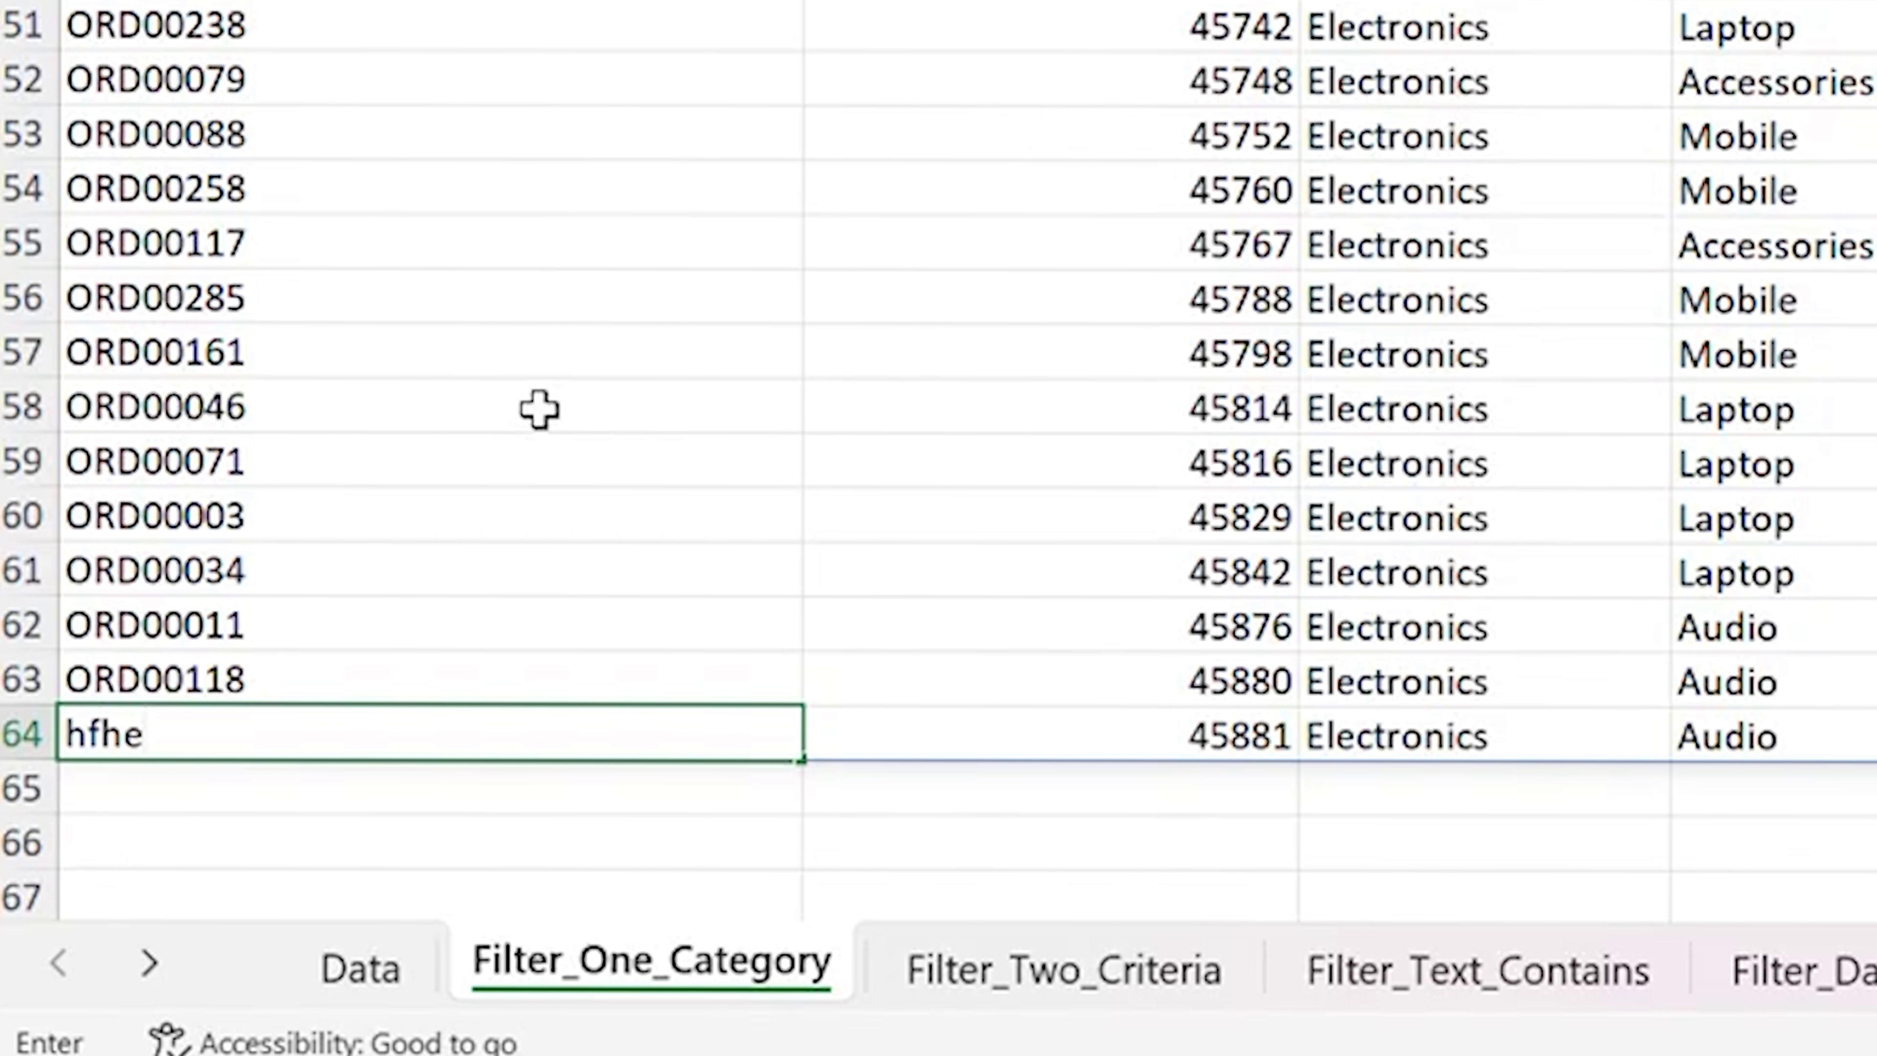
key("ctrl+Up")
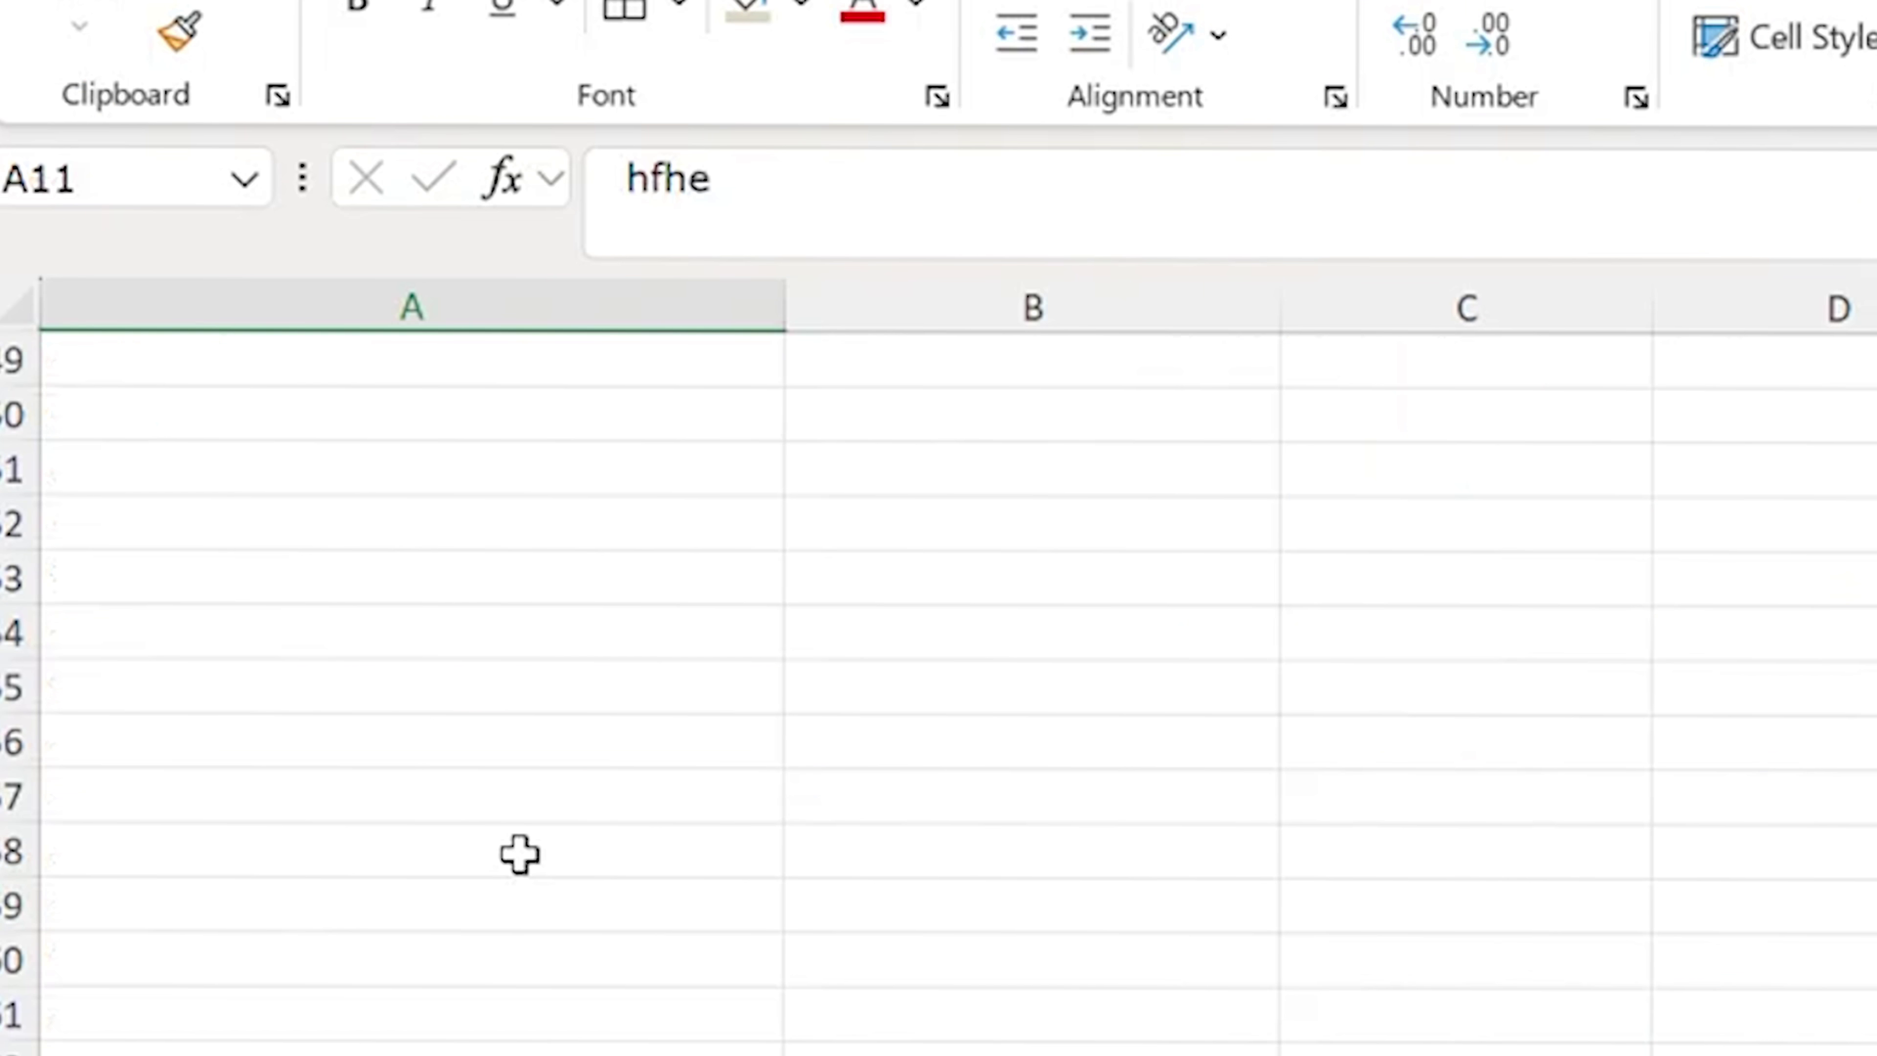
key("ctrl+Down")
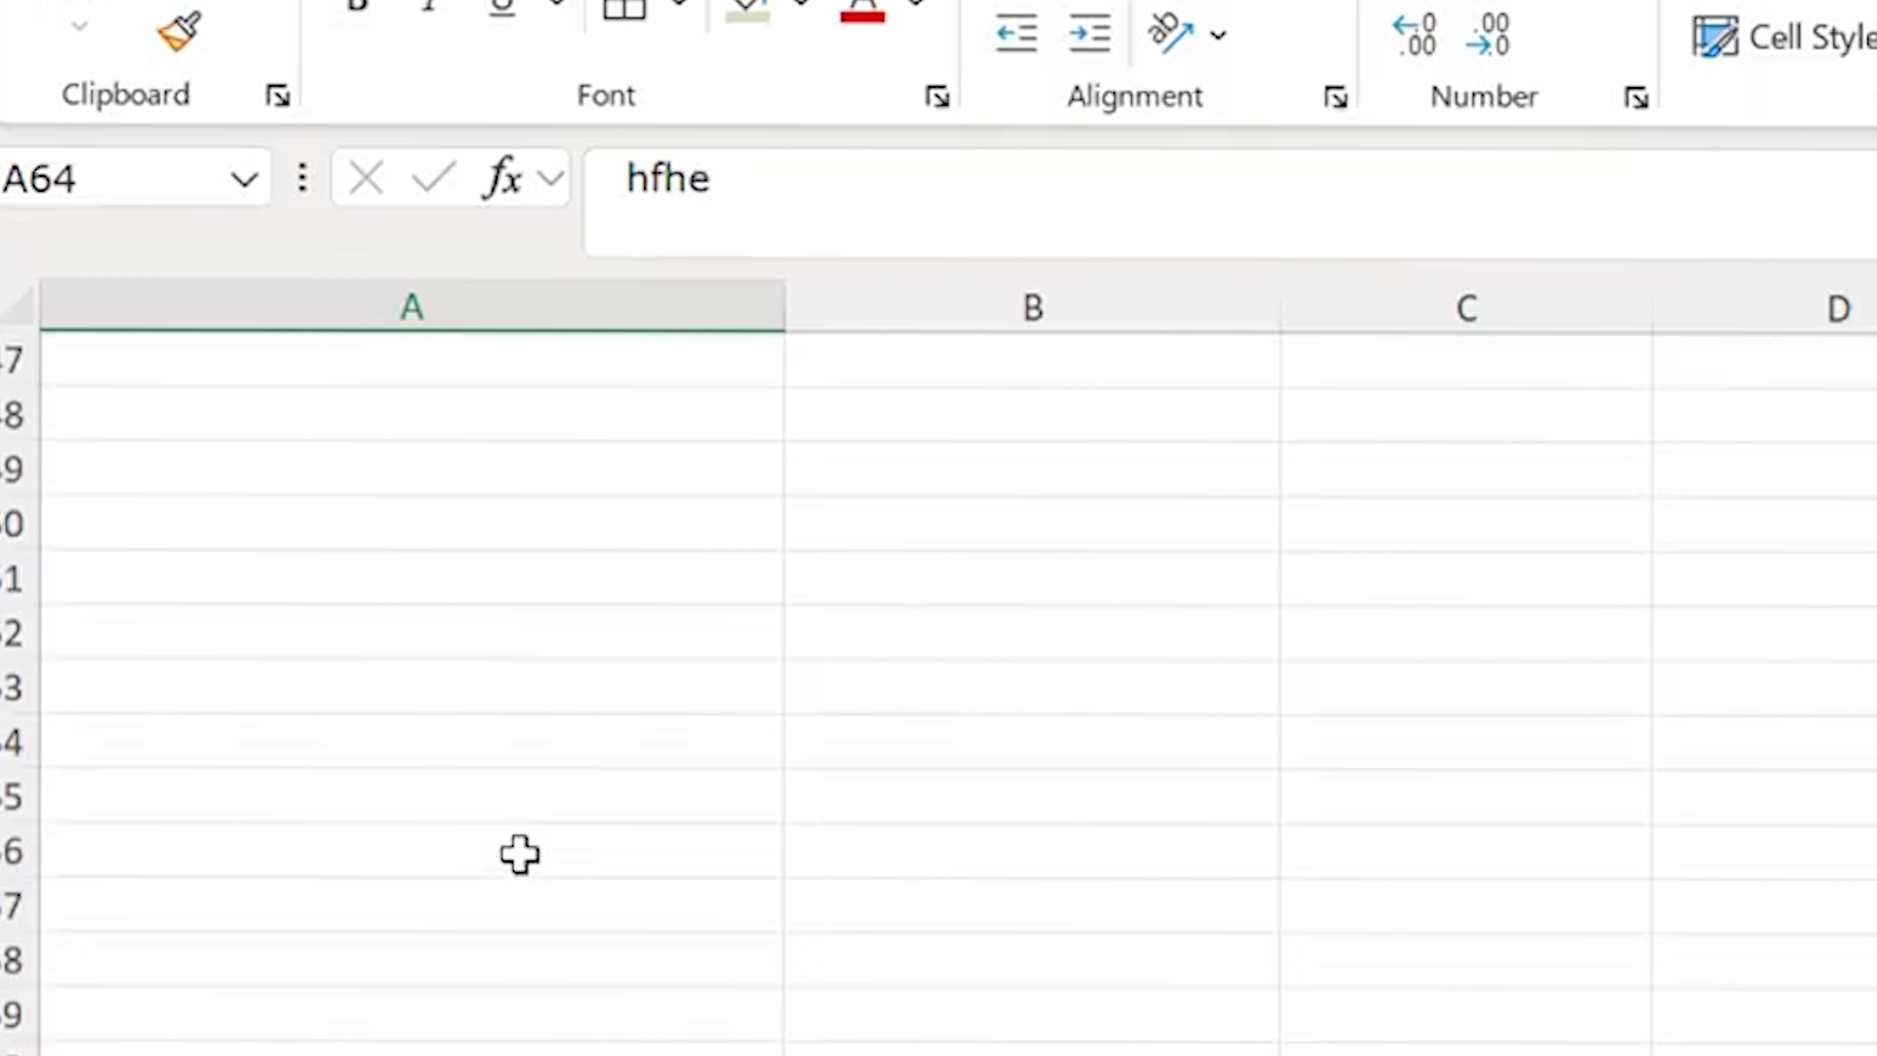
key("Delete")
Copy the entire filtered result range, from A11 through the last row and column M.
key("ctrl+Up")
key("ctrl+Up")
key("ctrl+Up")
key("ctrl+Down")
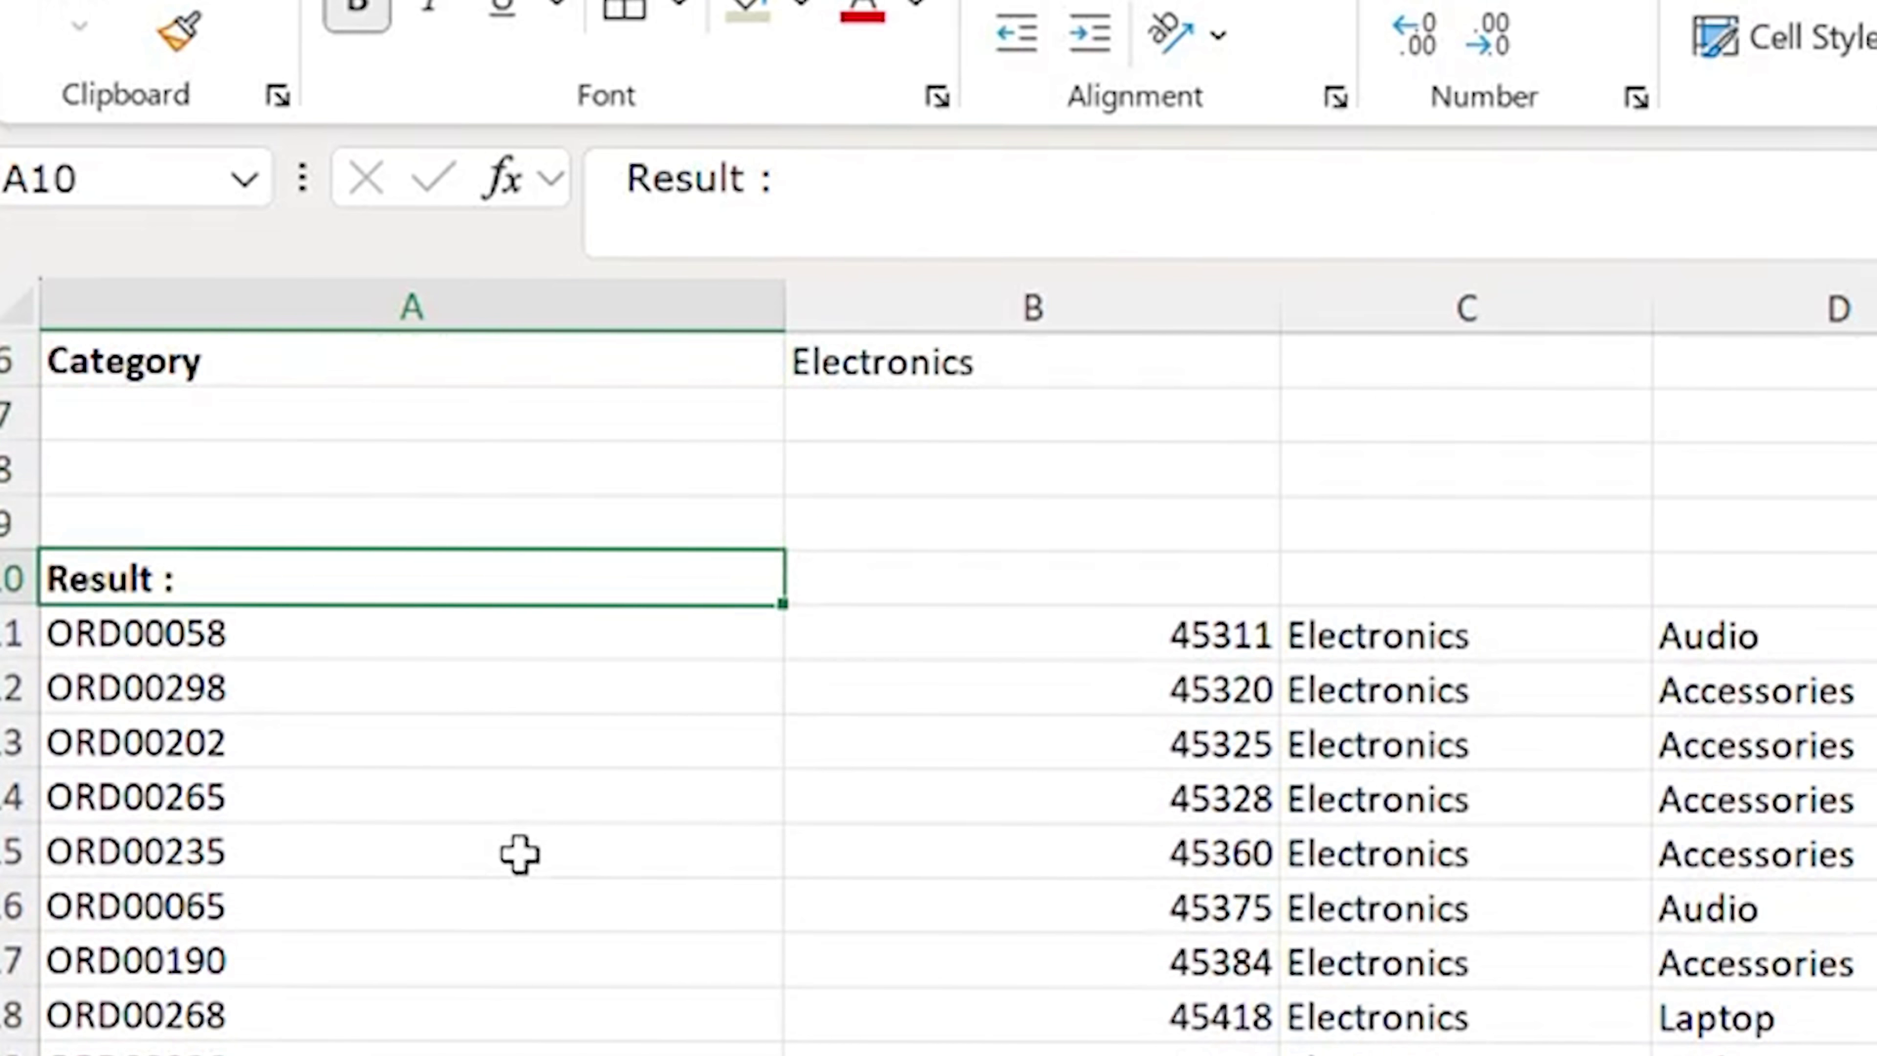
key("Down")
key("ctrl+shift+Down")
key("ctrl+shift+Right")
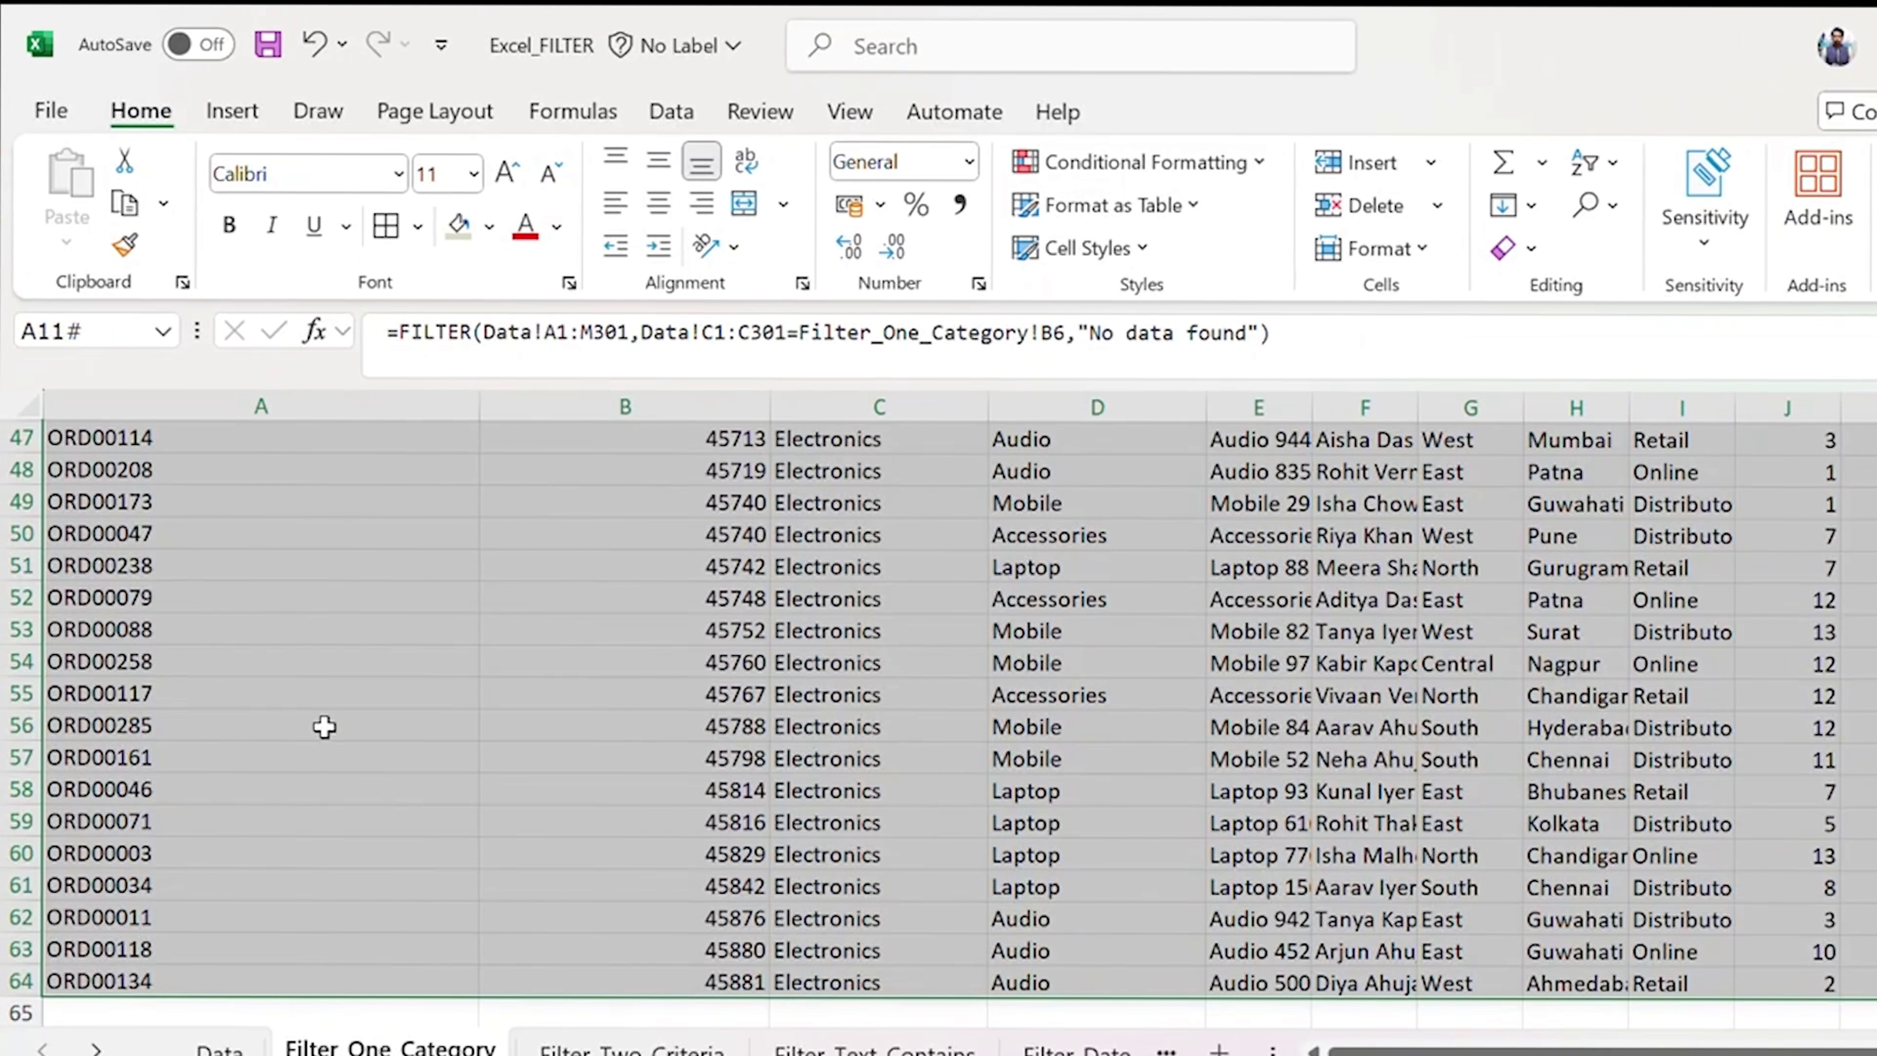
key("Up")
key("Down")
key("ctrl+shift+Down")
key("ctrl+shift+Right")
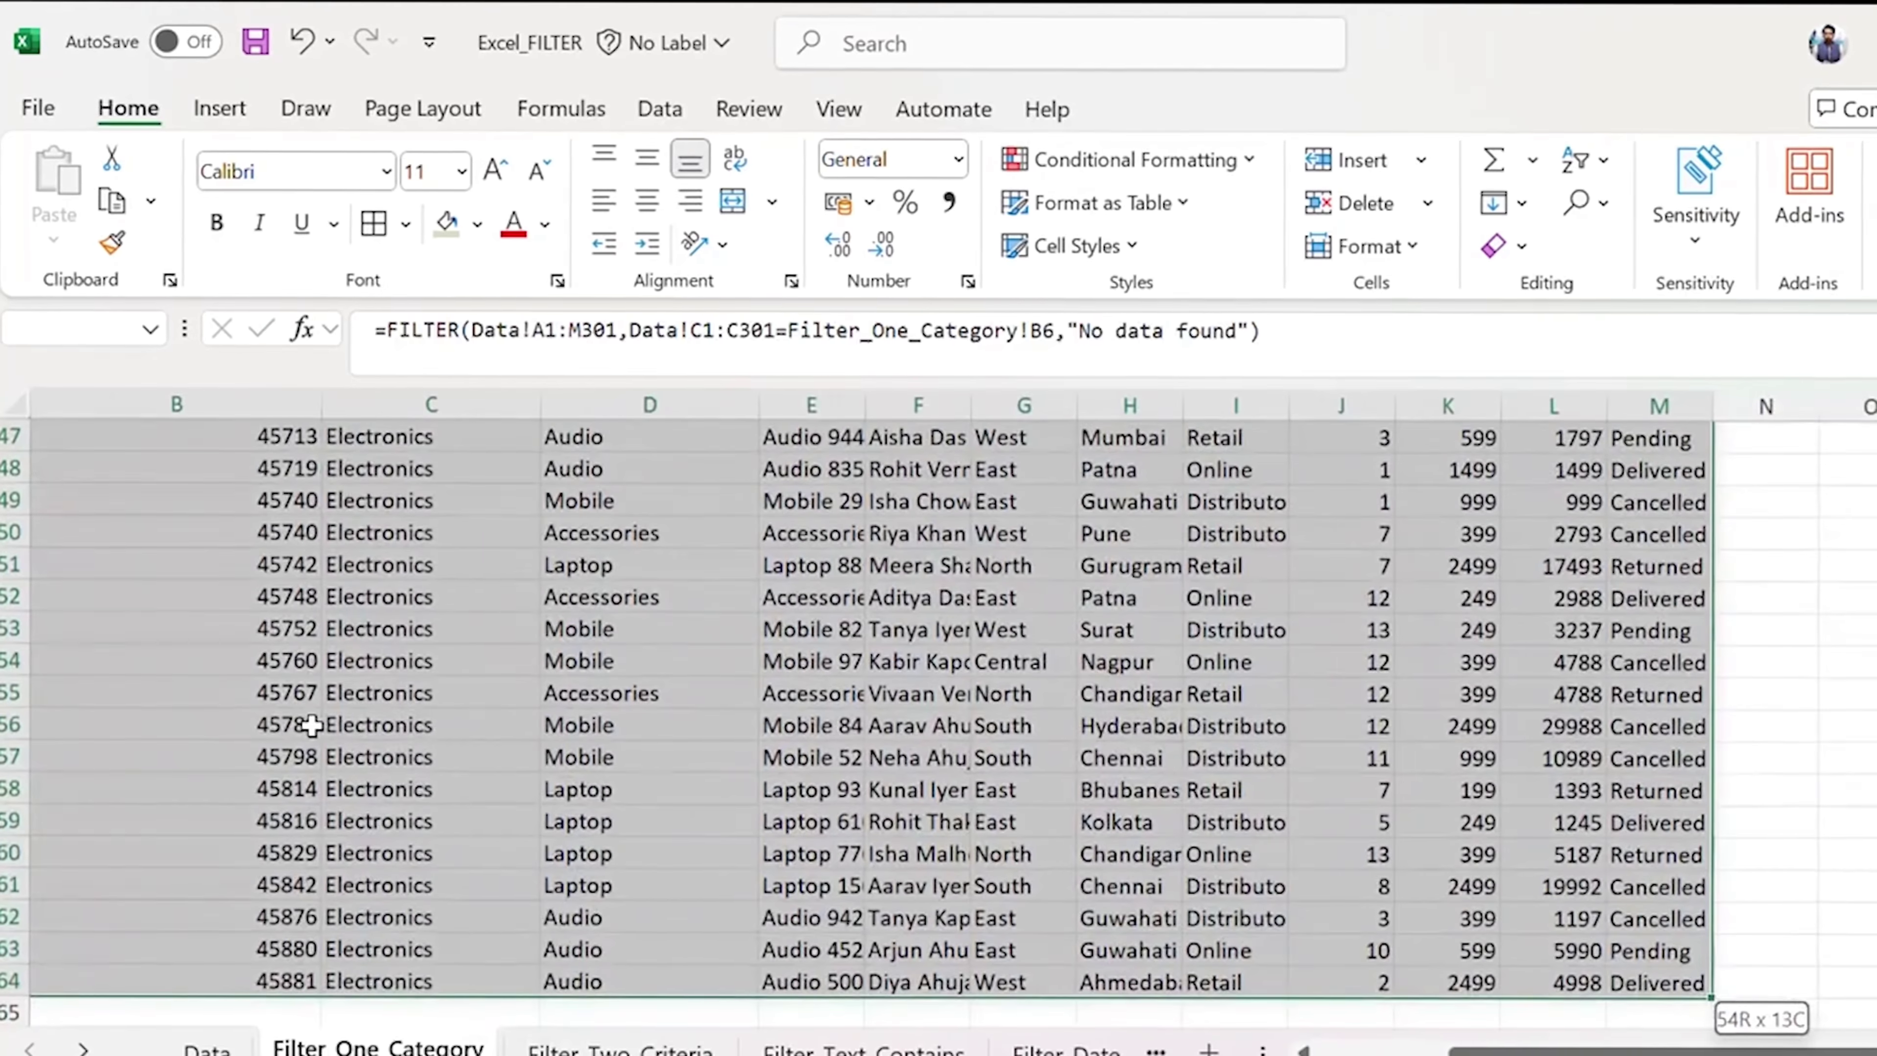
key("ctrl+c")
Paste the copied results as values only over the FILTER output, starting at A11.
key("Up")
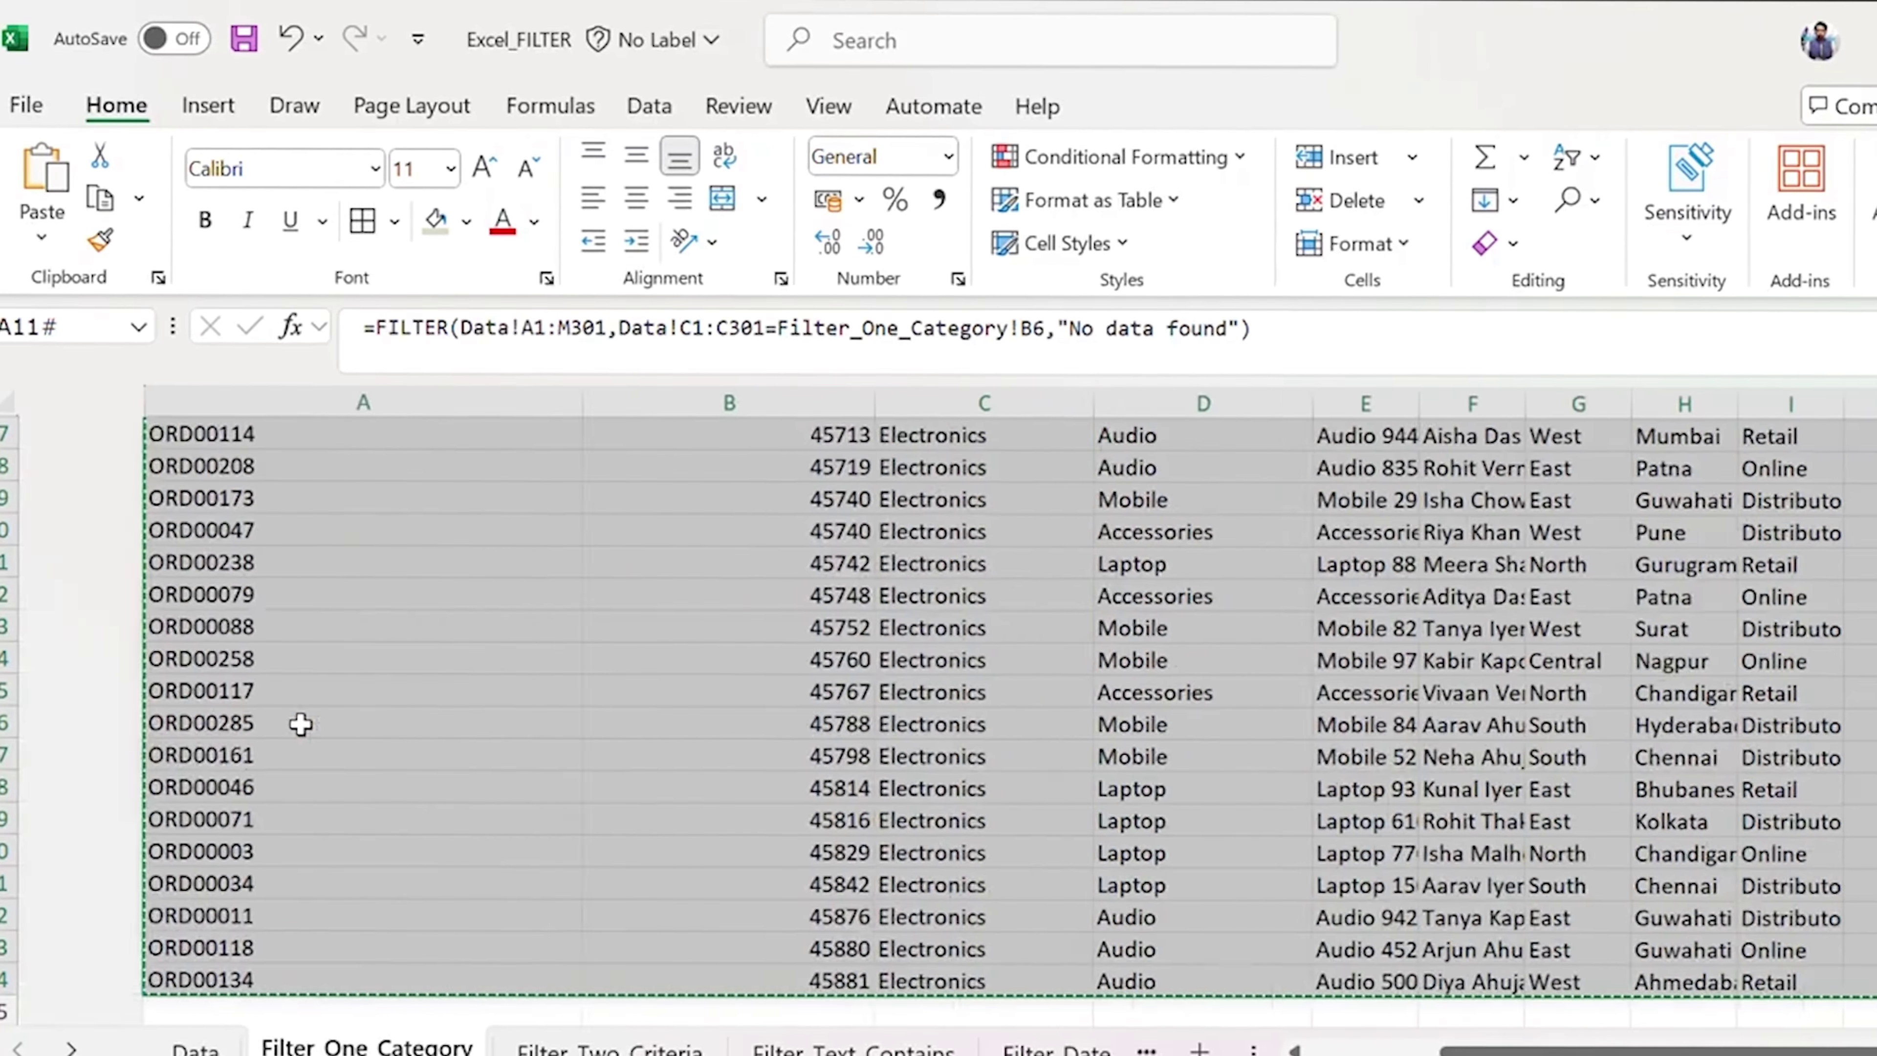
key("Down")
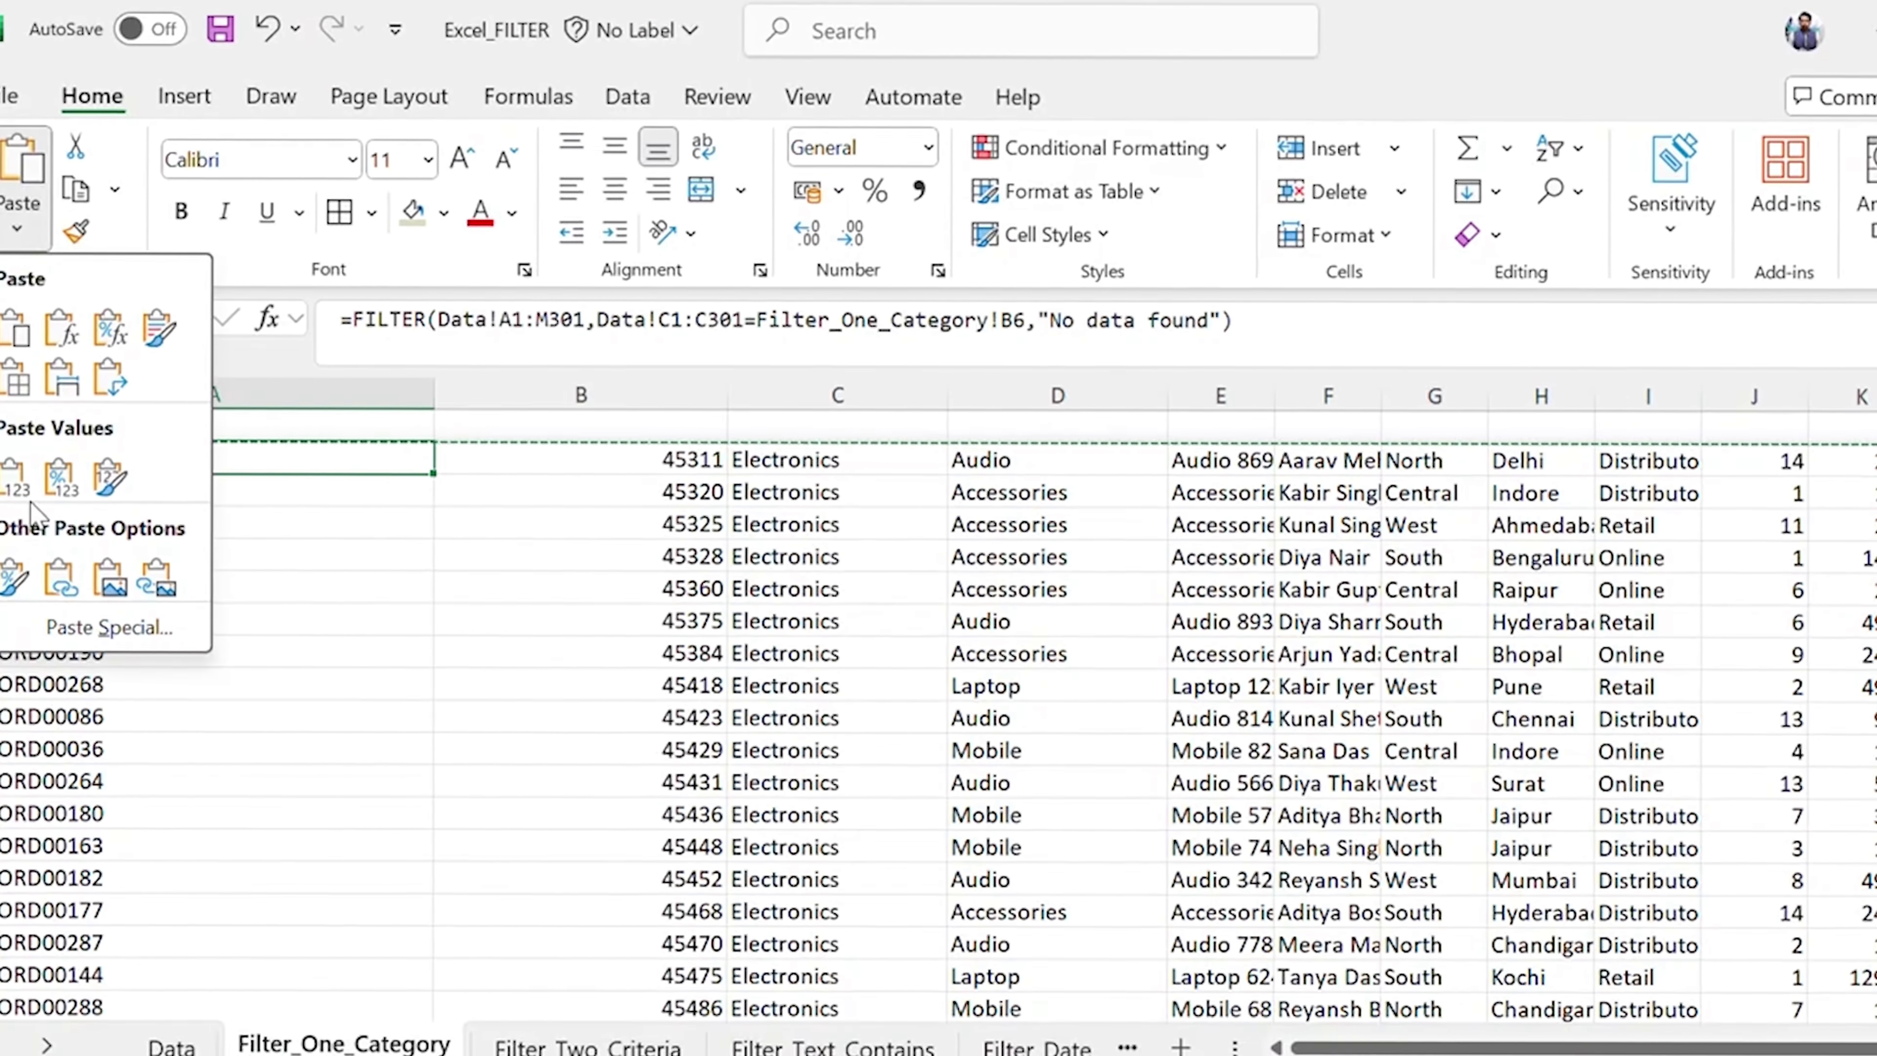
left_click(332, 495)
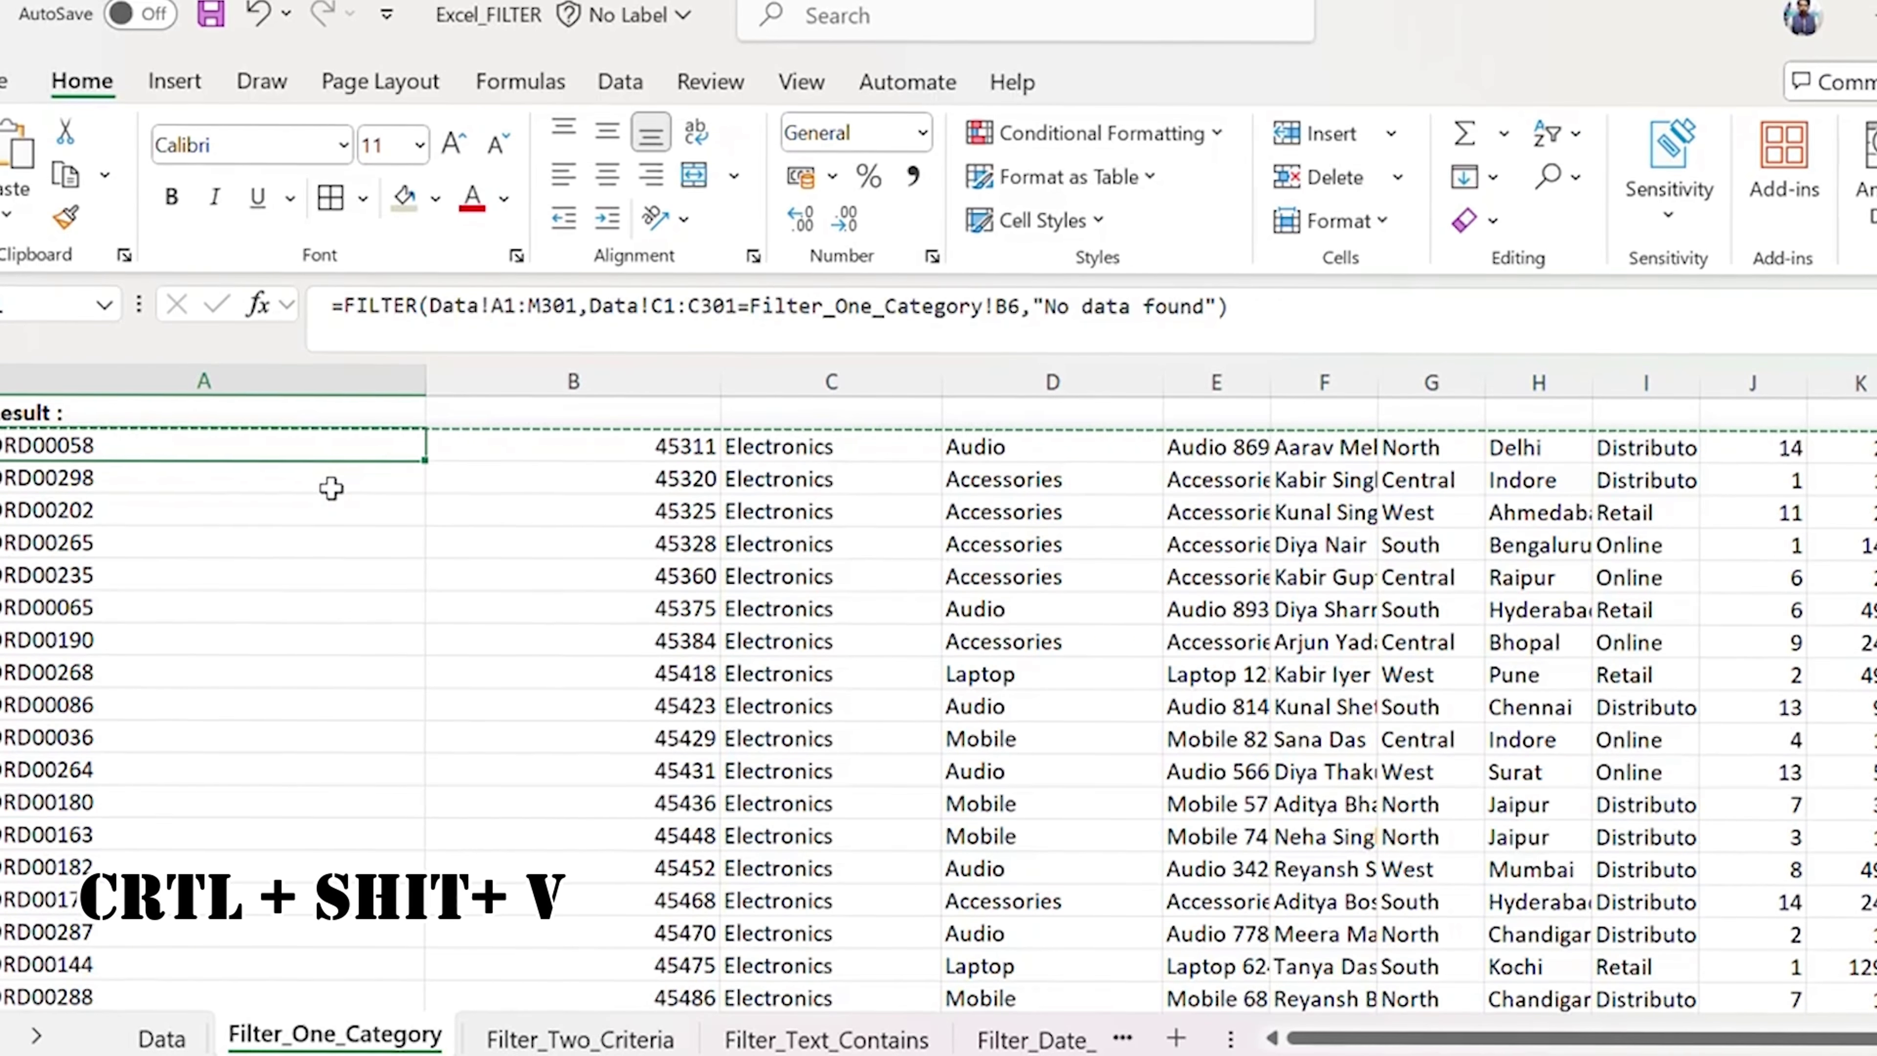
key("ctrl+shift+v")
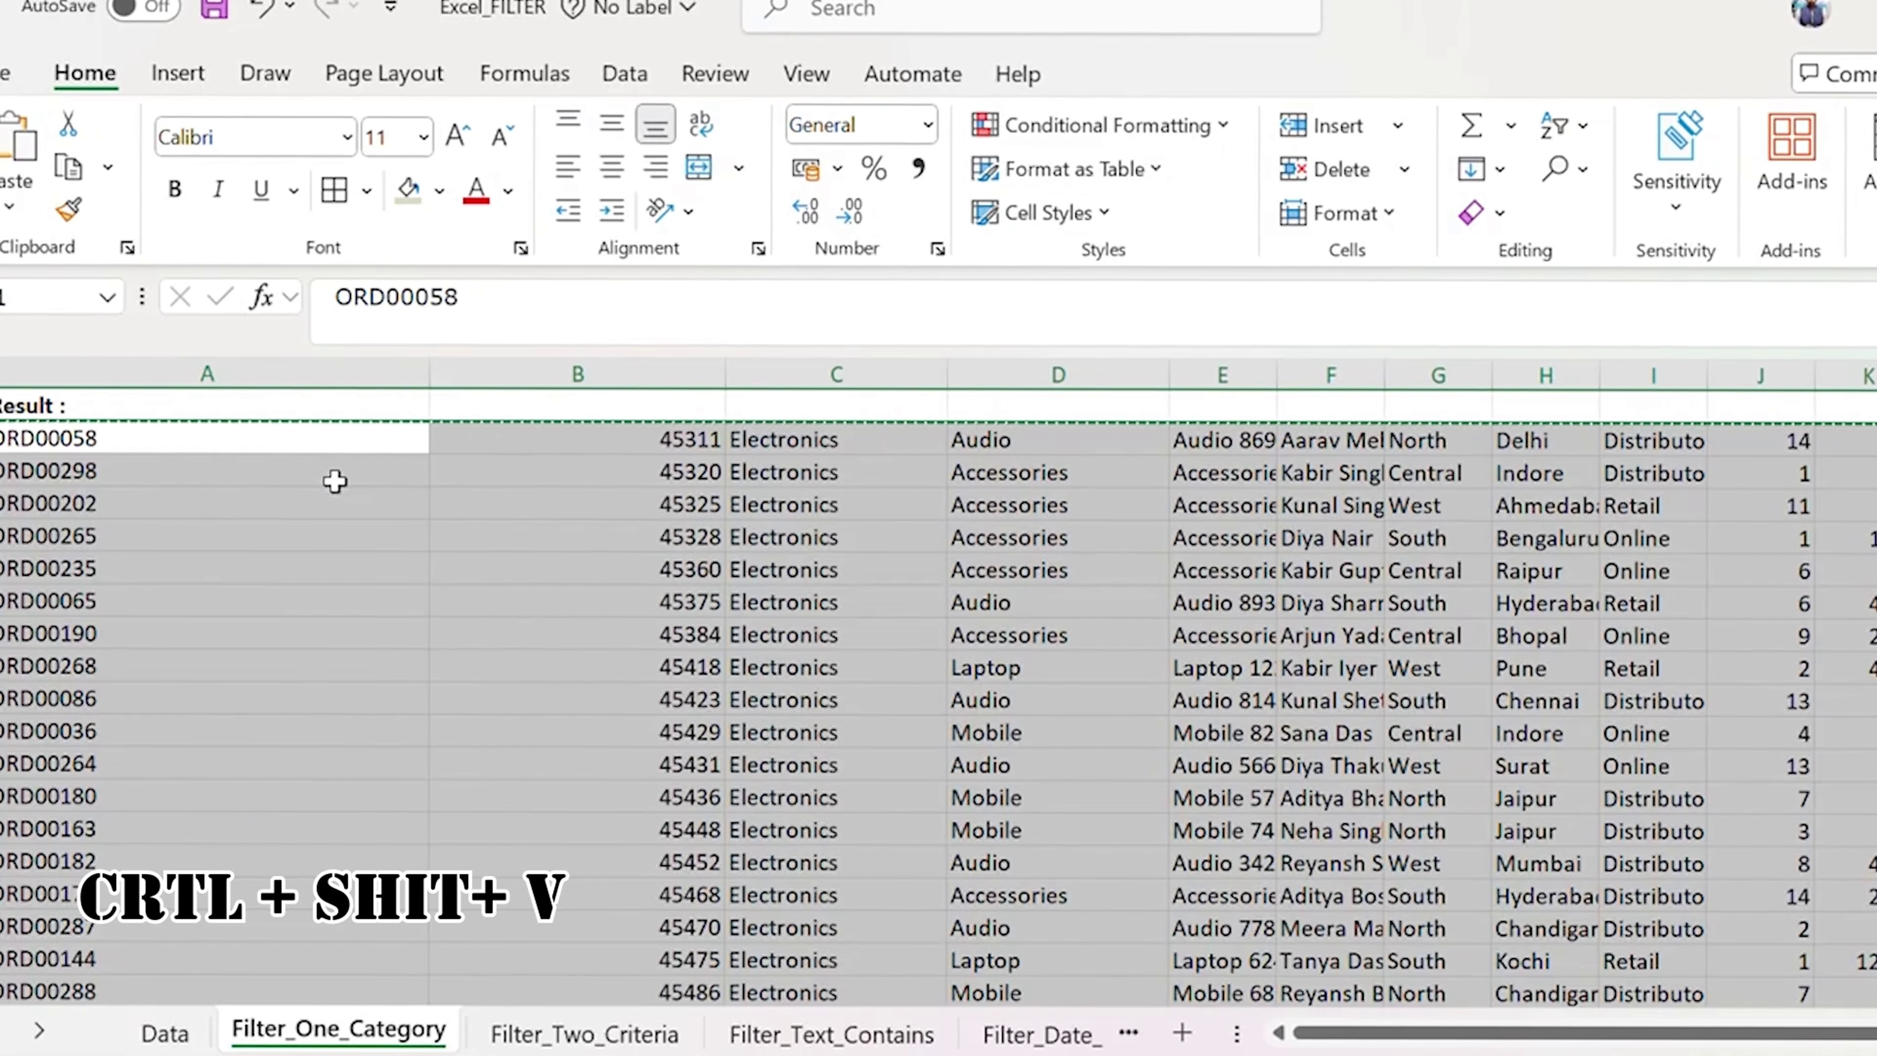
Inspect the contents of A11 to check whether it holds a formula or a plain value.
left_click(334, 482)
key("Up")
left_click_drag(582, 290, 304, 327)
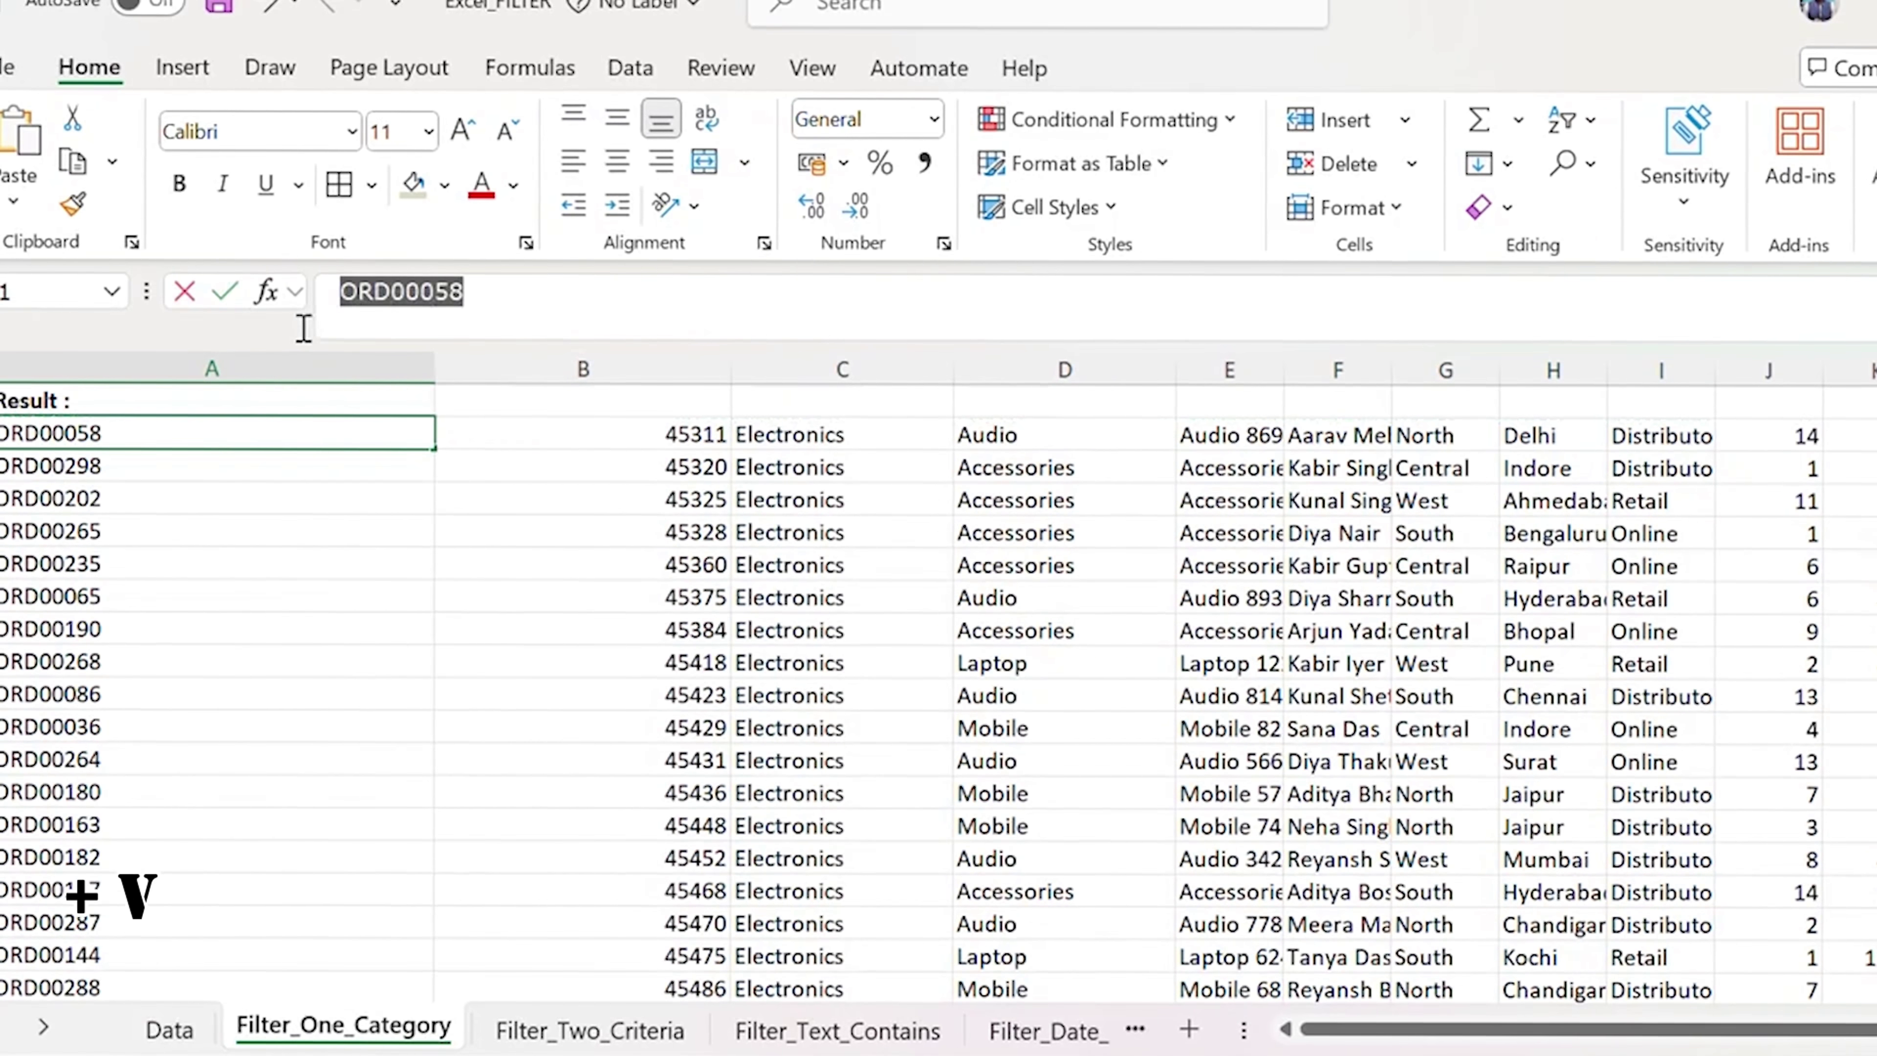
left_click(330, 457)
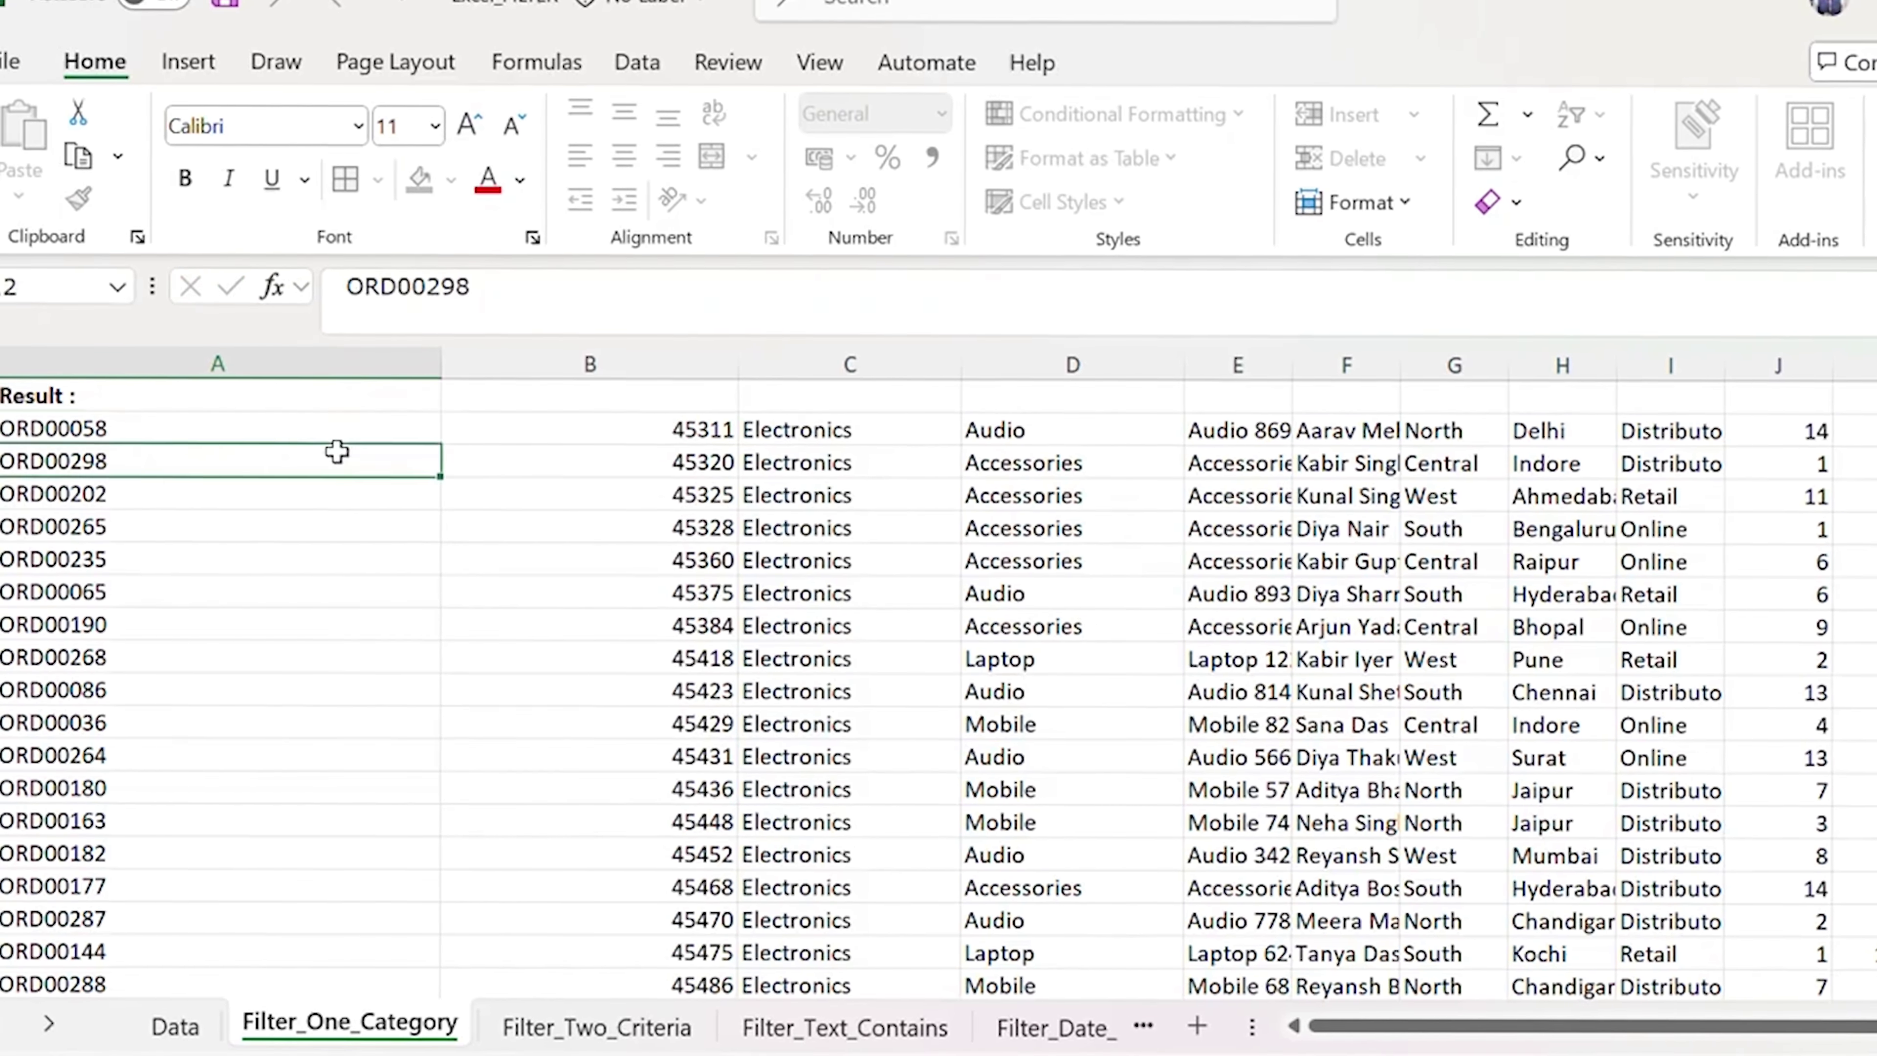
Undo the values-only paste and select the empty cell B10 above the results.
key("ctrl+z")
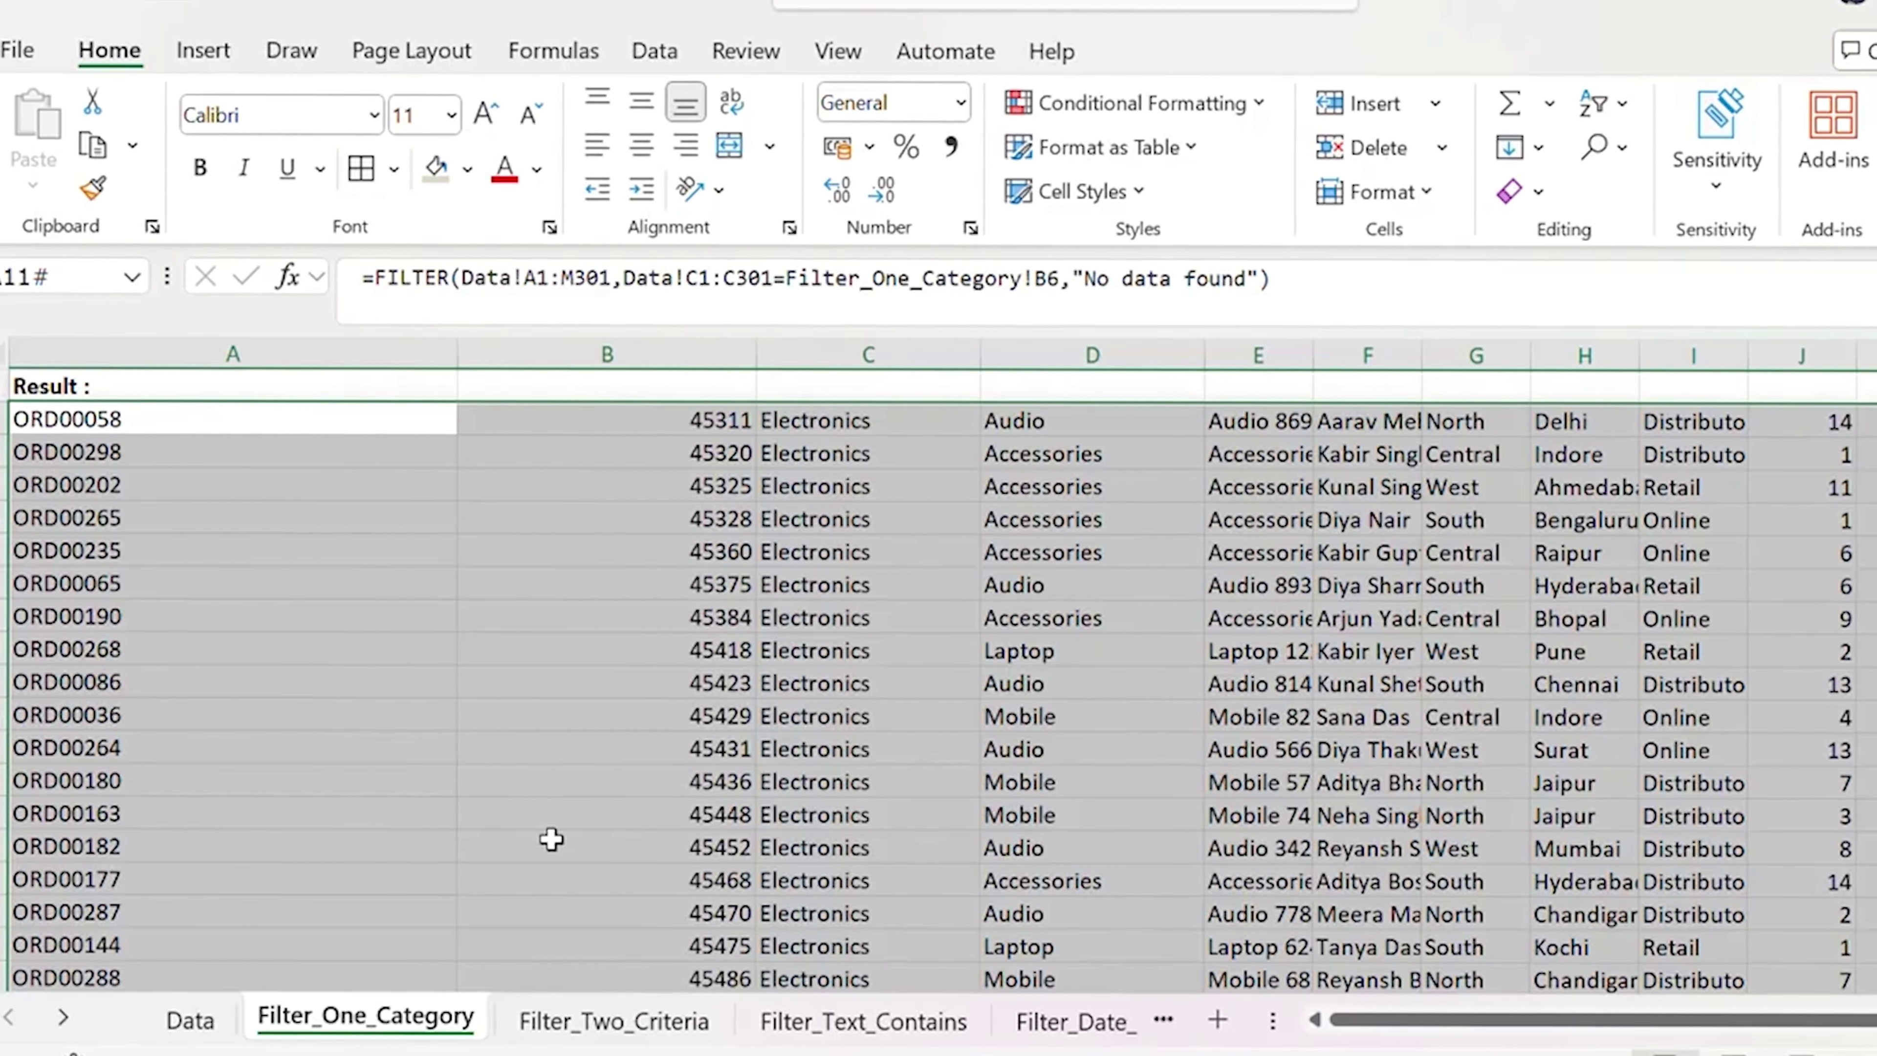
scroll(552, 839, "up", 3)
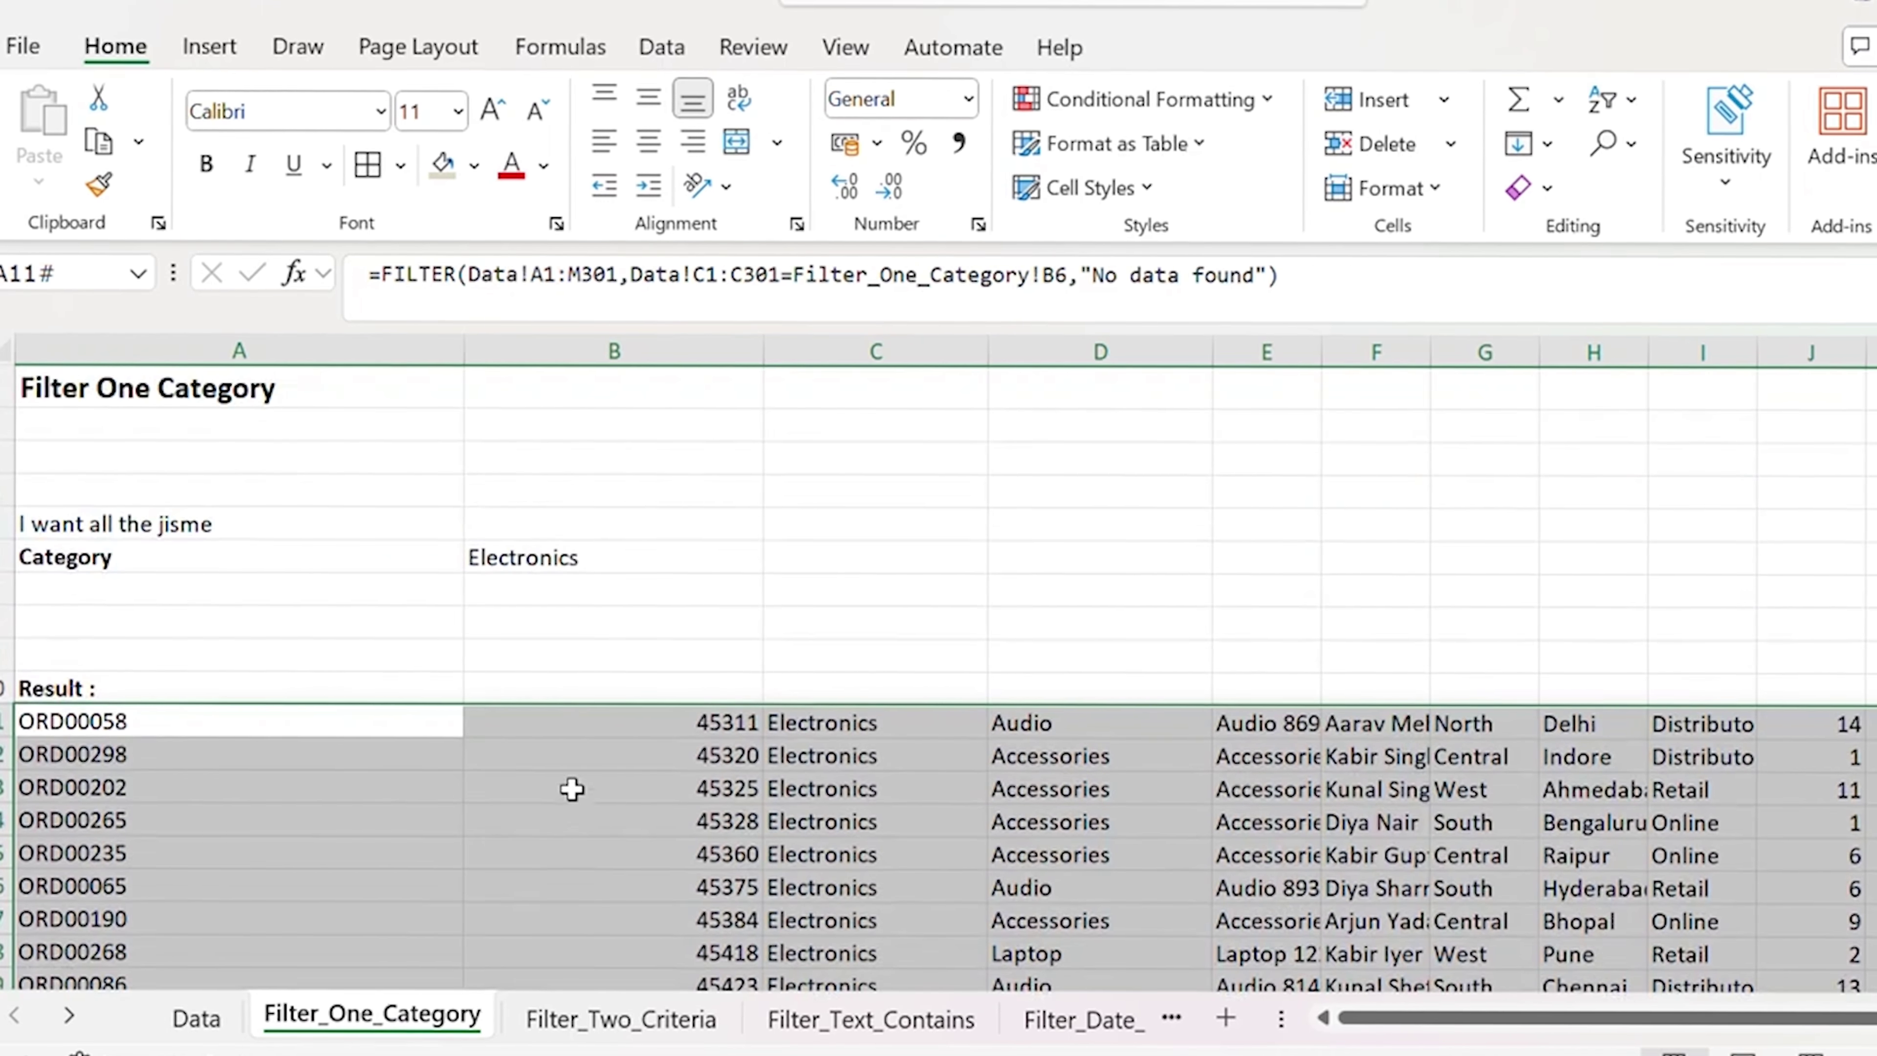
left_click(603, 674)
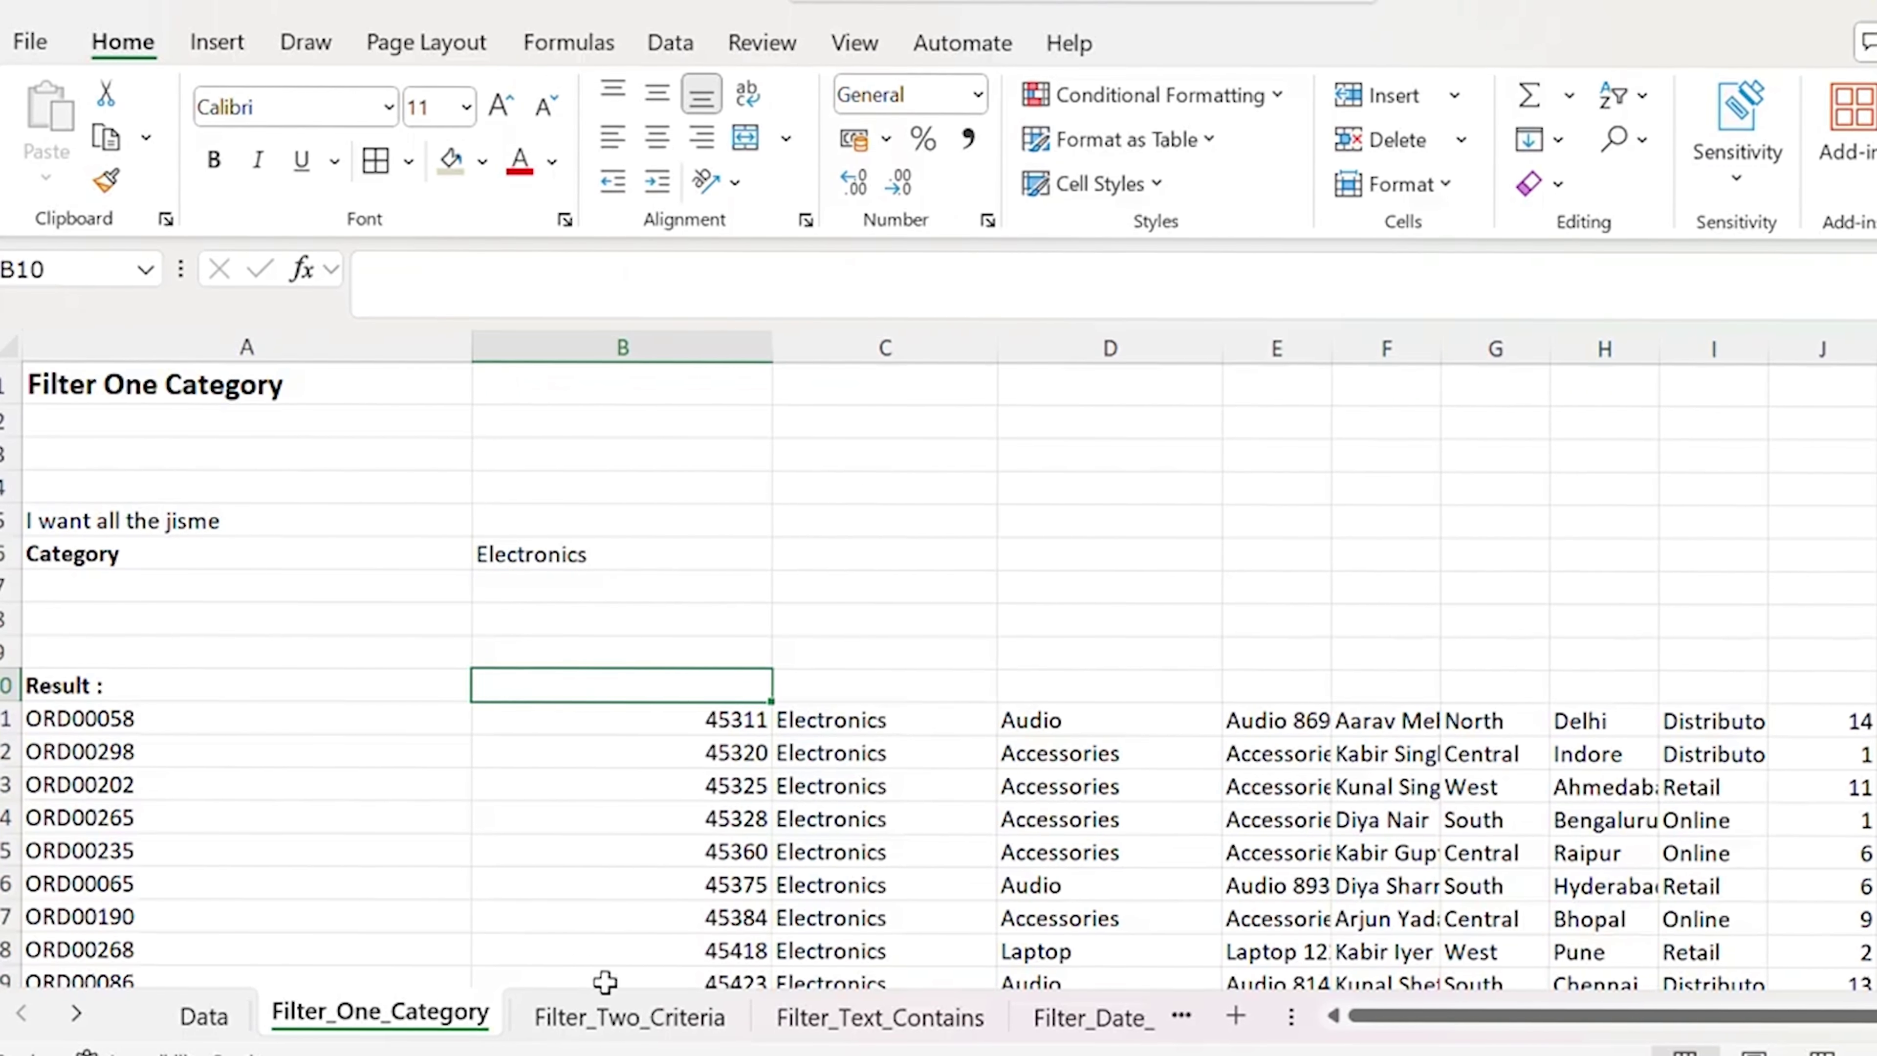
Switch to the Filter_Two_Criteria sheet and correct the label in A10 to "Result :".
left_click(621, 1016)
left_click(470, 736)
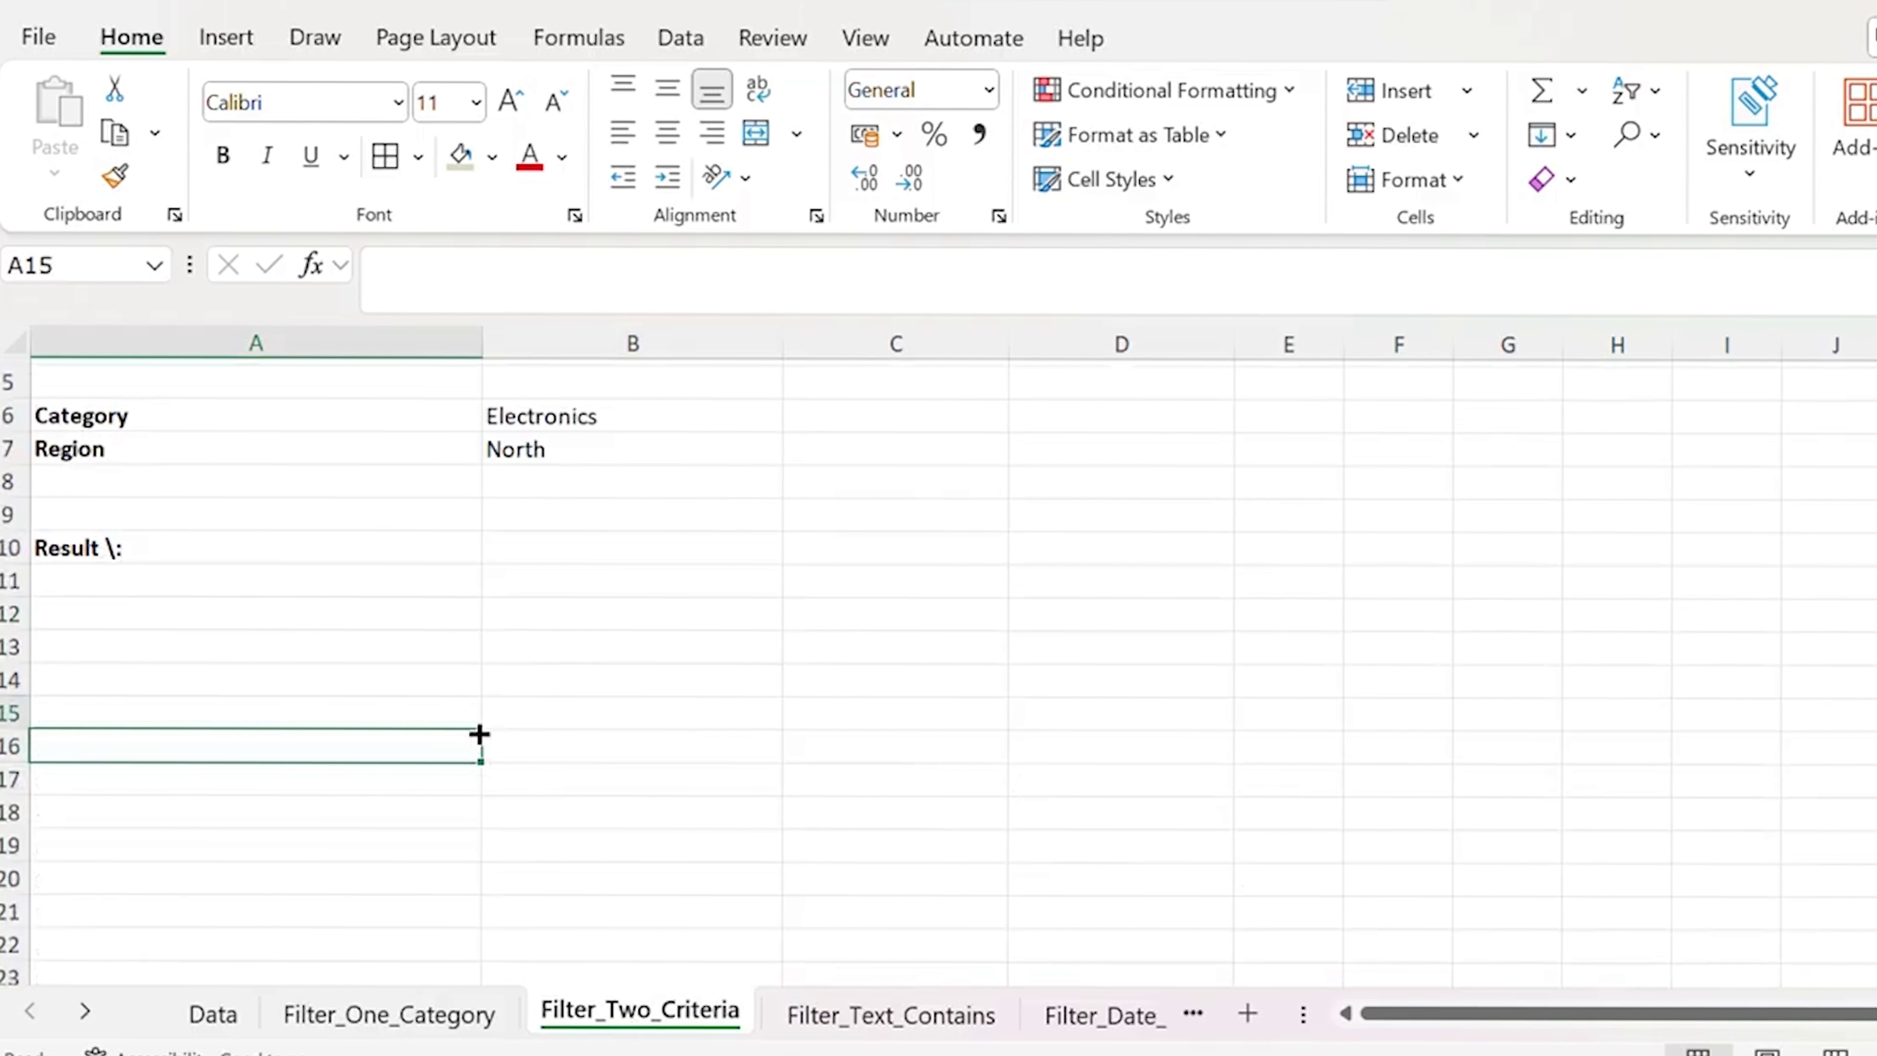
key("Up")
key("Up")
key("Up")
key("Up")
key("Up")
key("Up")
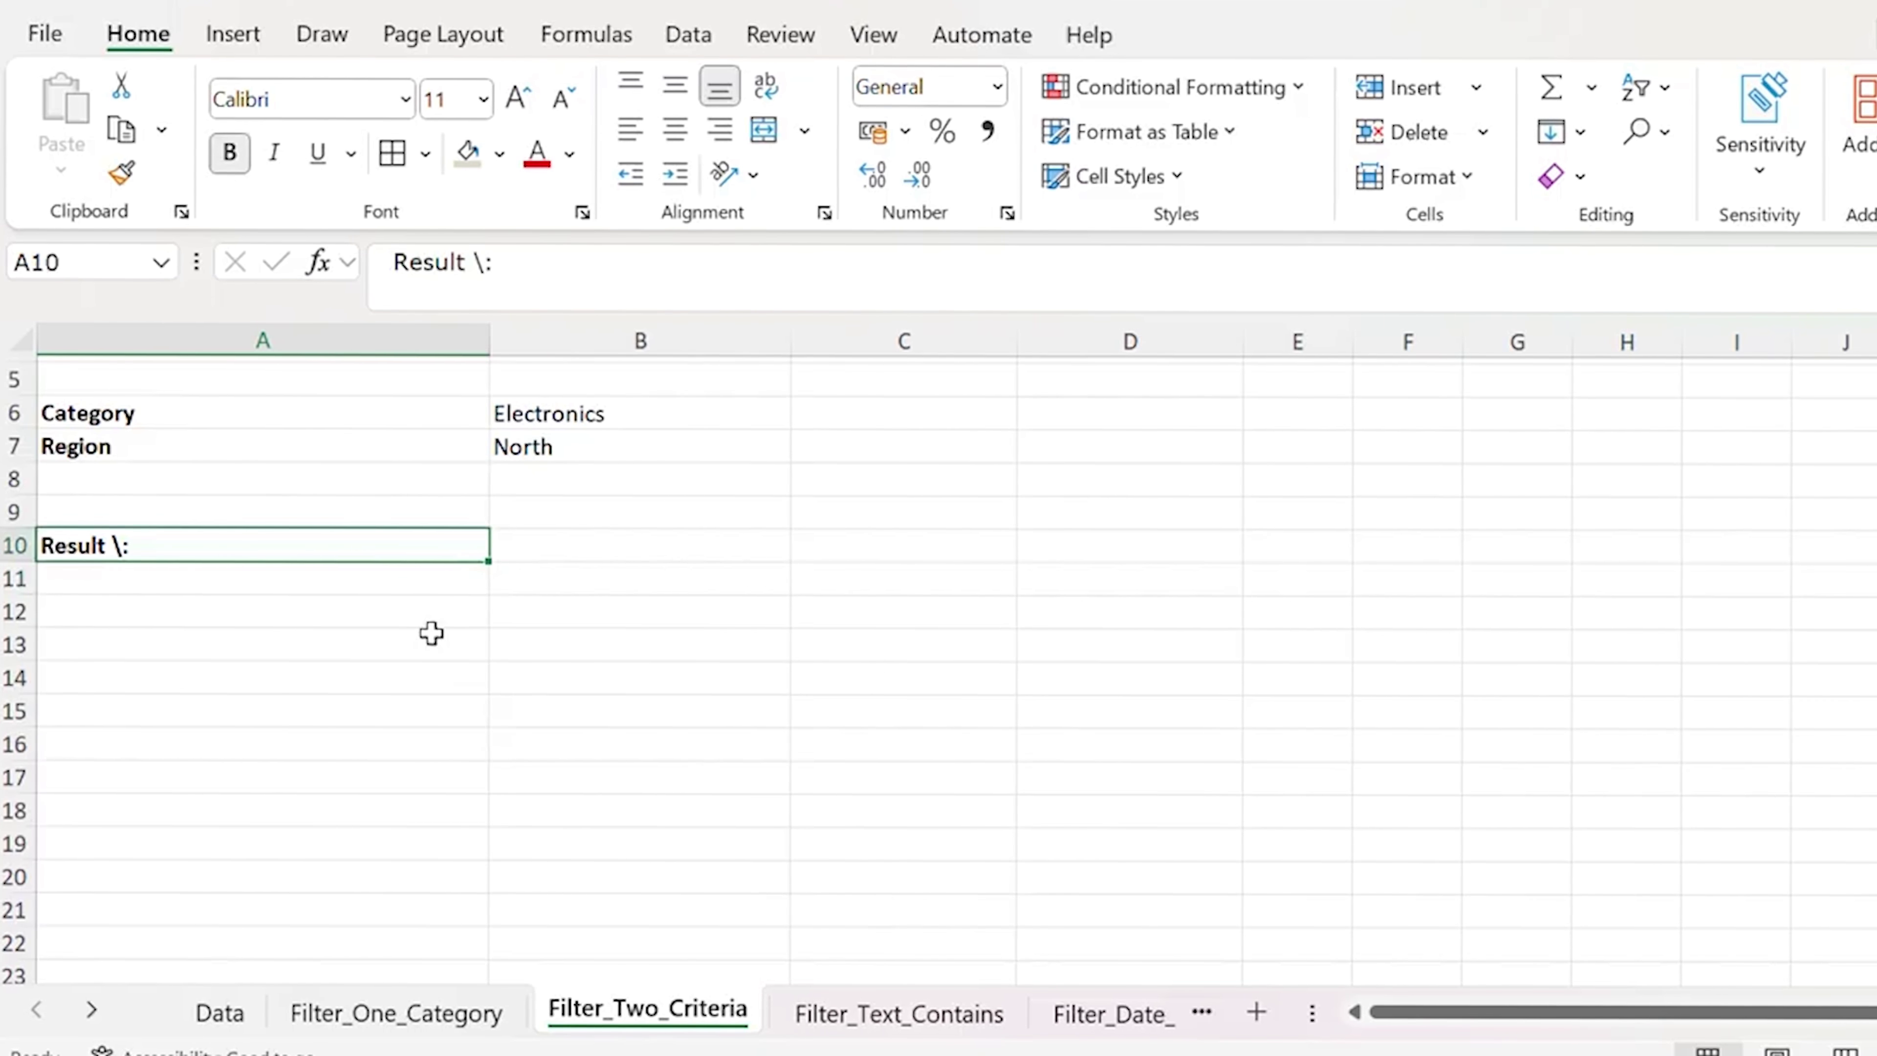
double_click(199, 538)
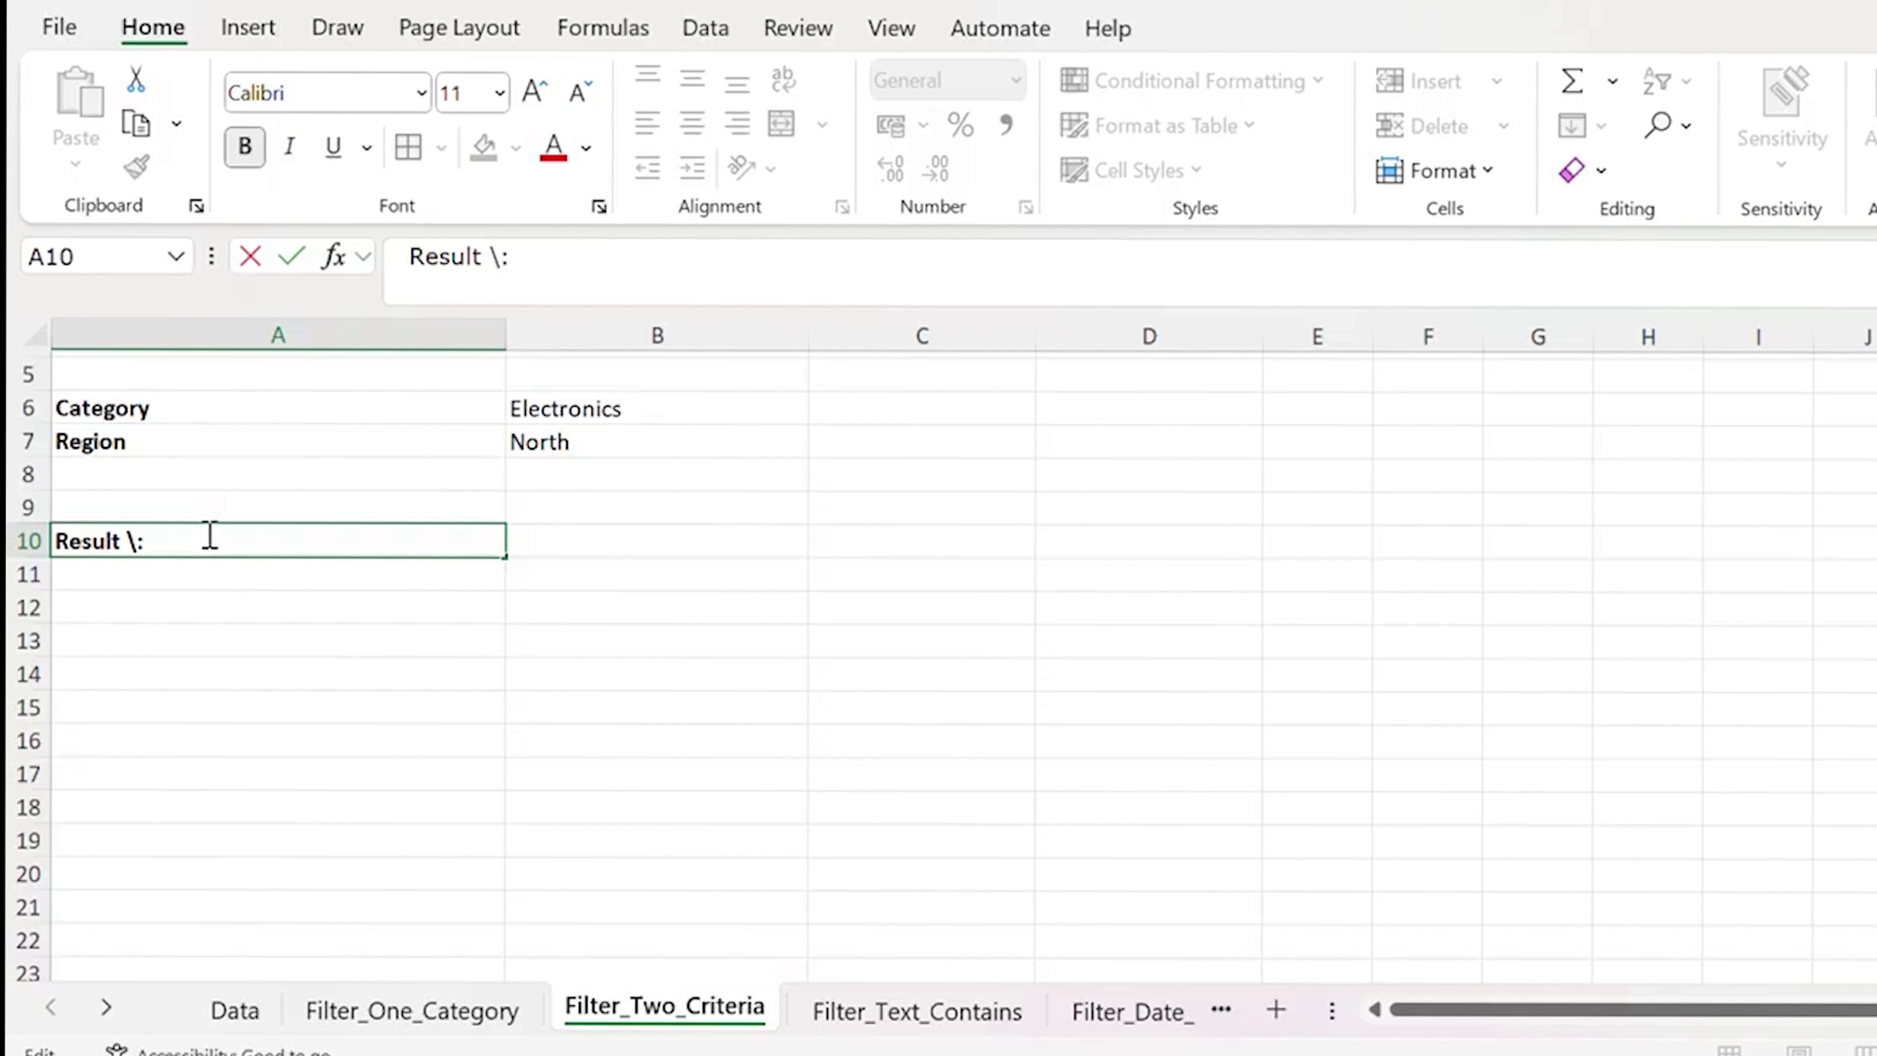
key("Left")
key("BackSpace")
key("Return")
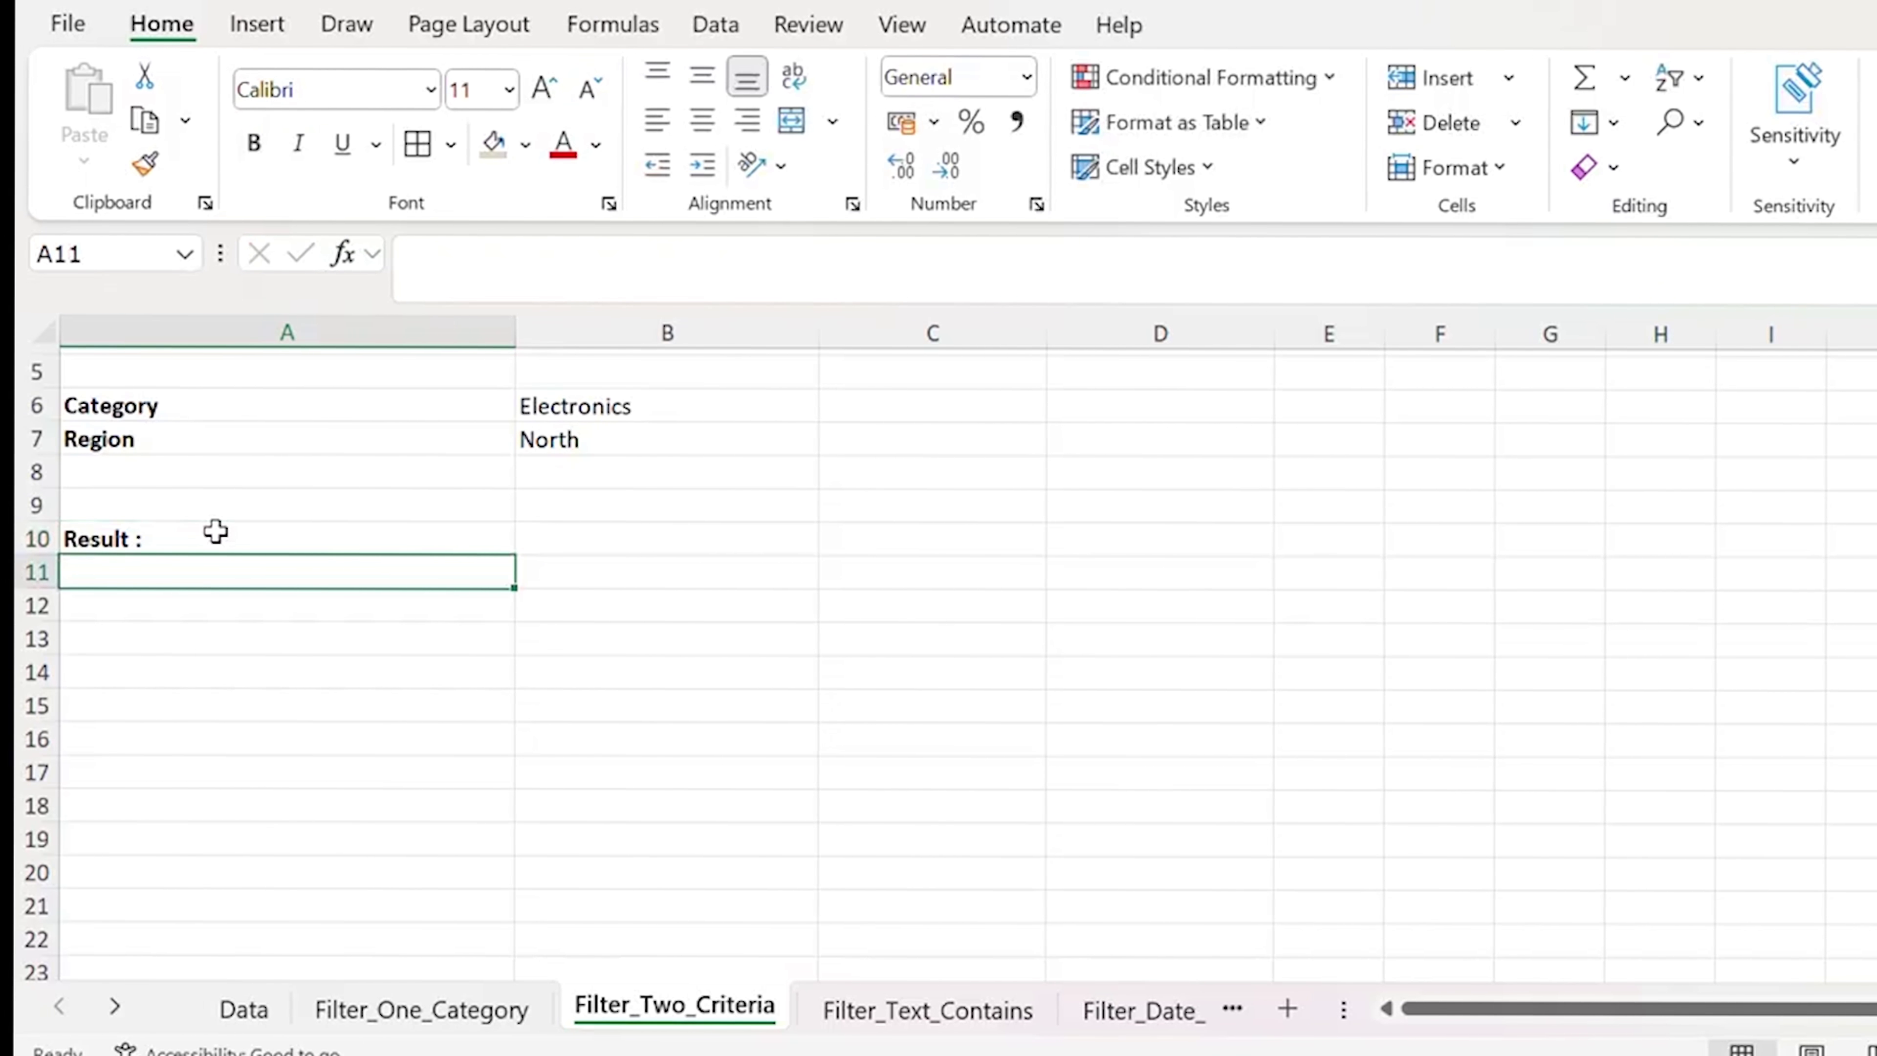
Review the Category and Region criteria in A6:B7.
key("Up")
key("Up")
key("Up")
key("Up")
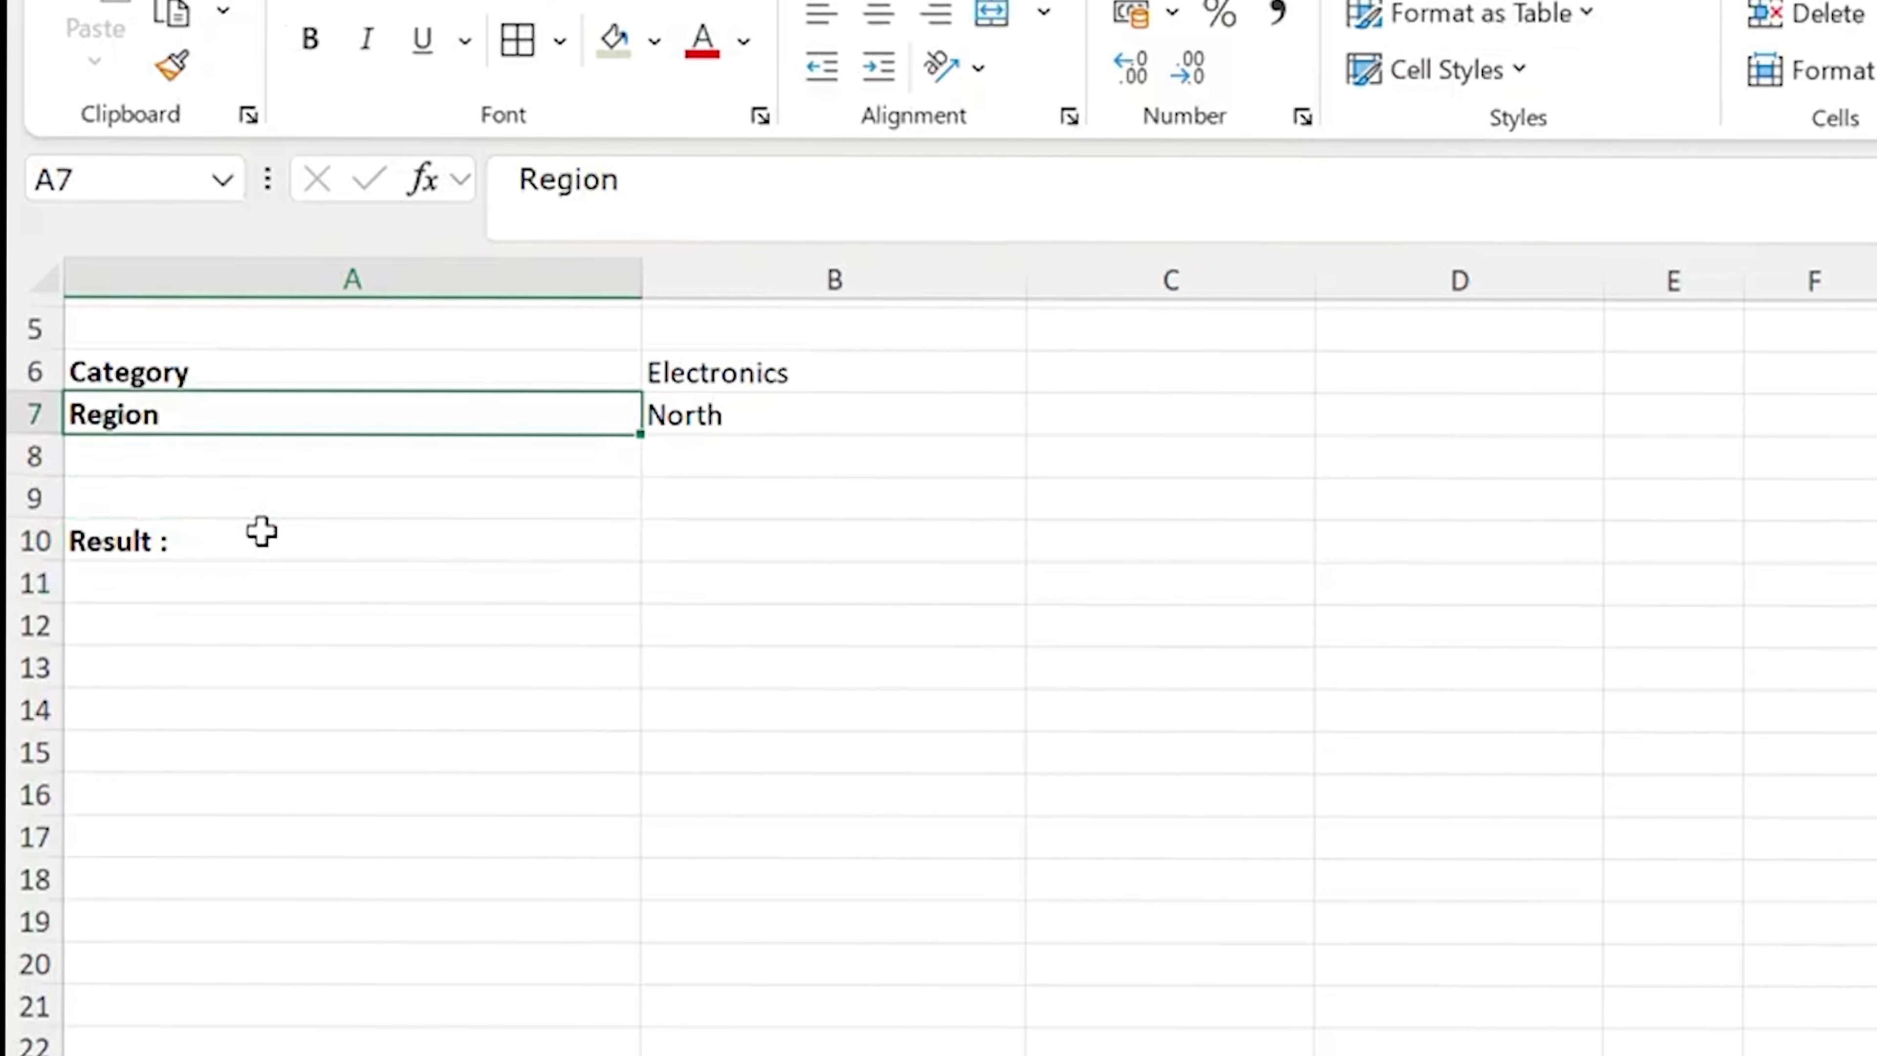
key("Up")
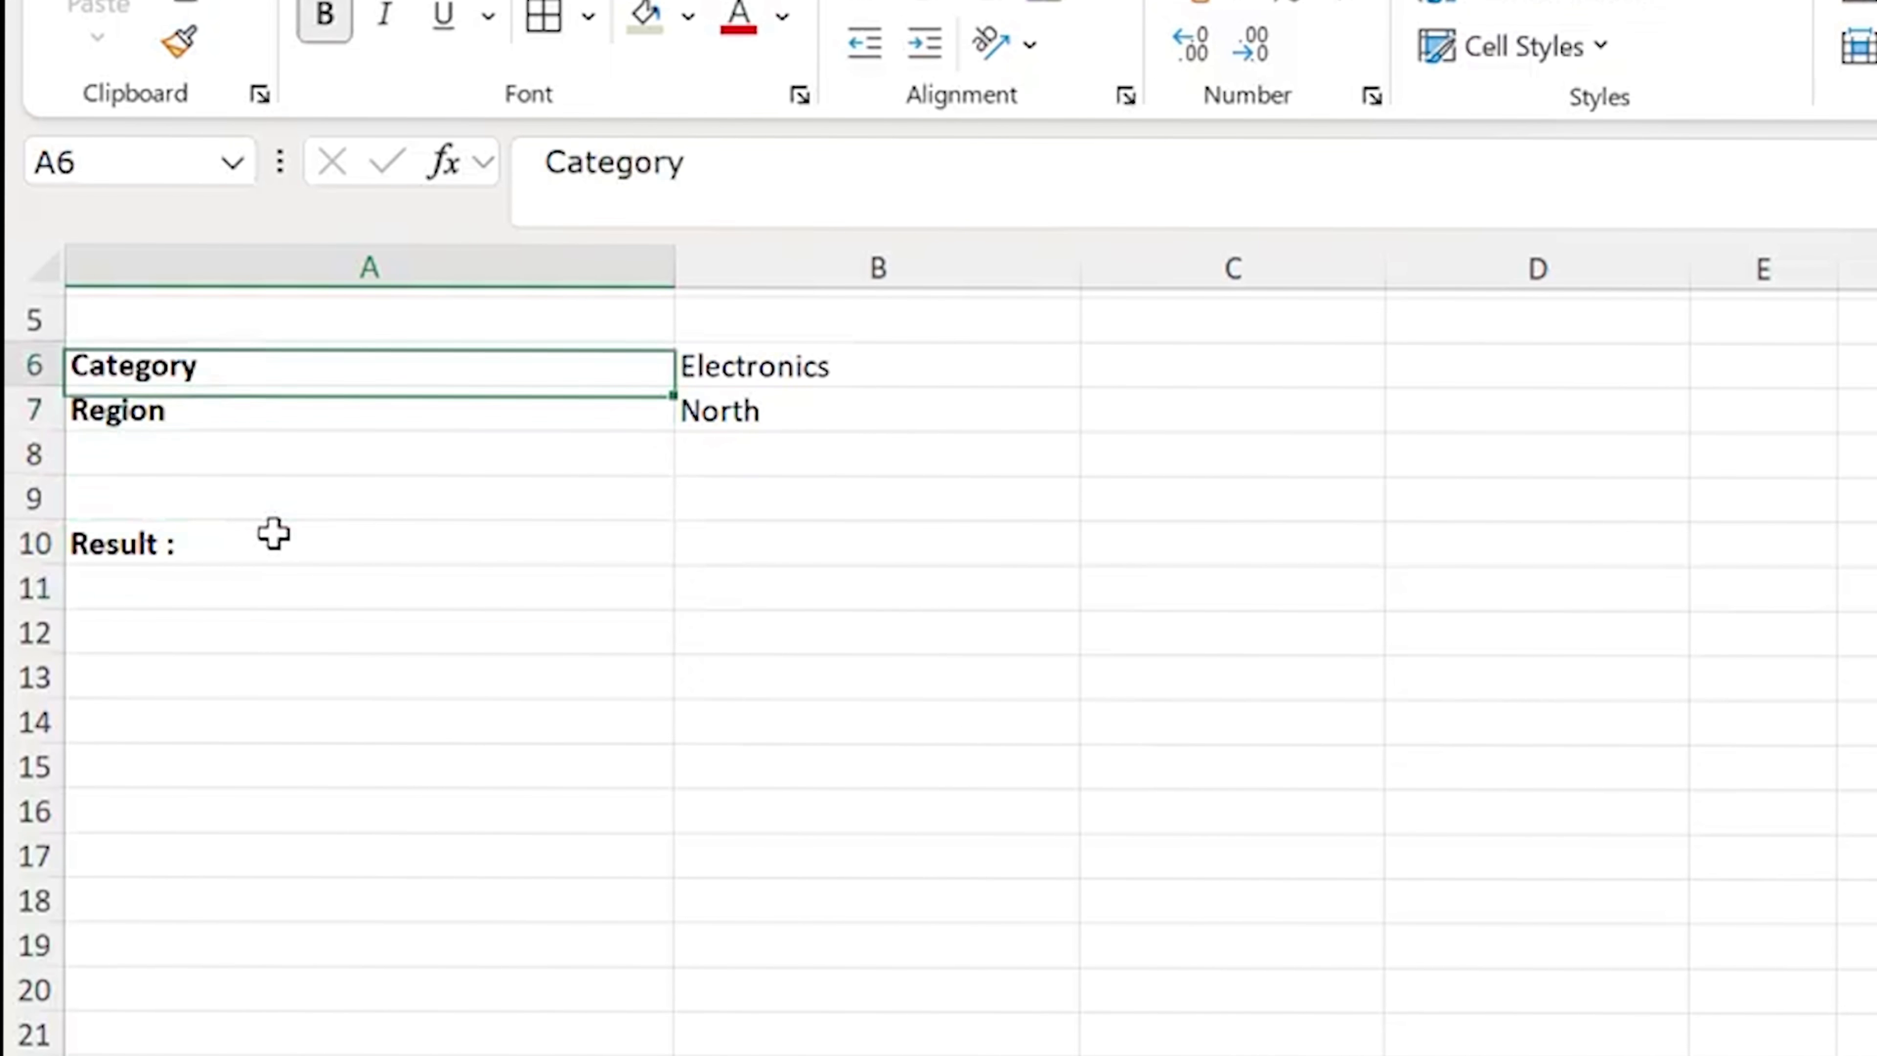
key("Right")
key("Down")
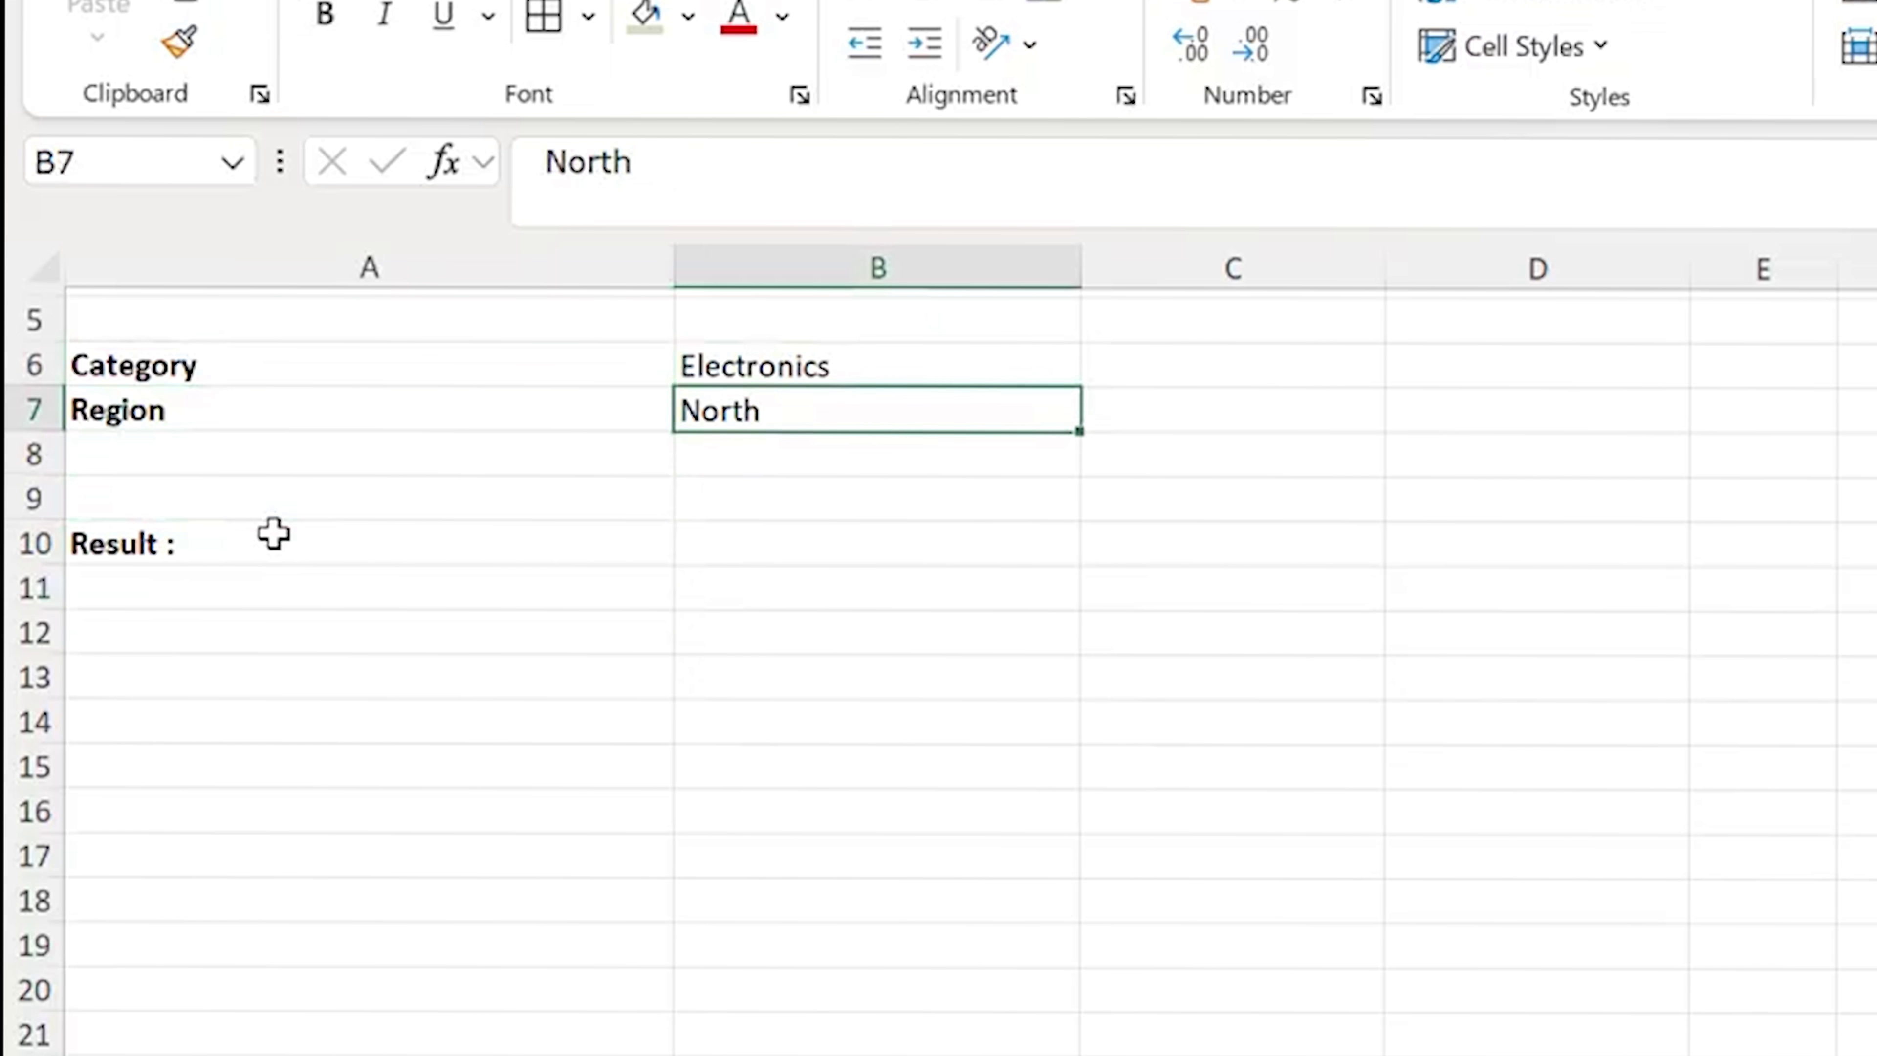
key("shift+Left")
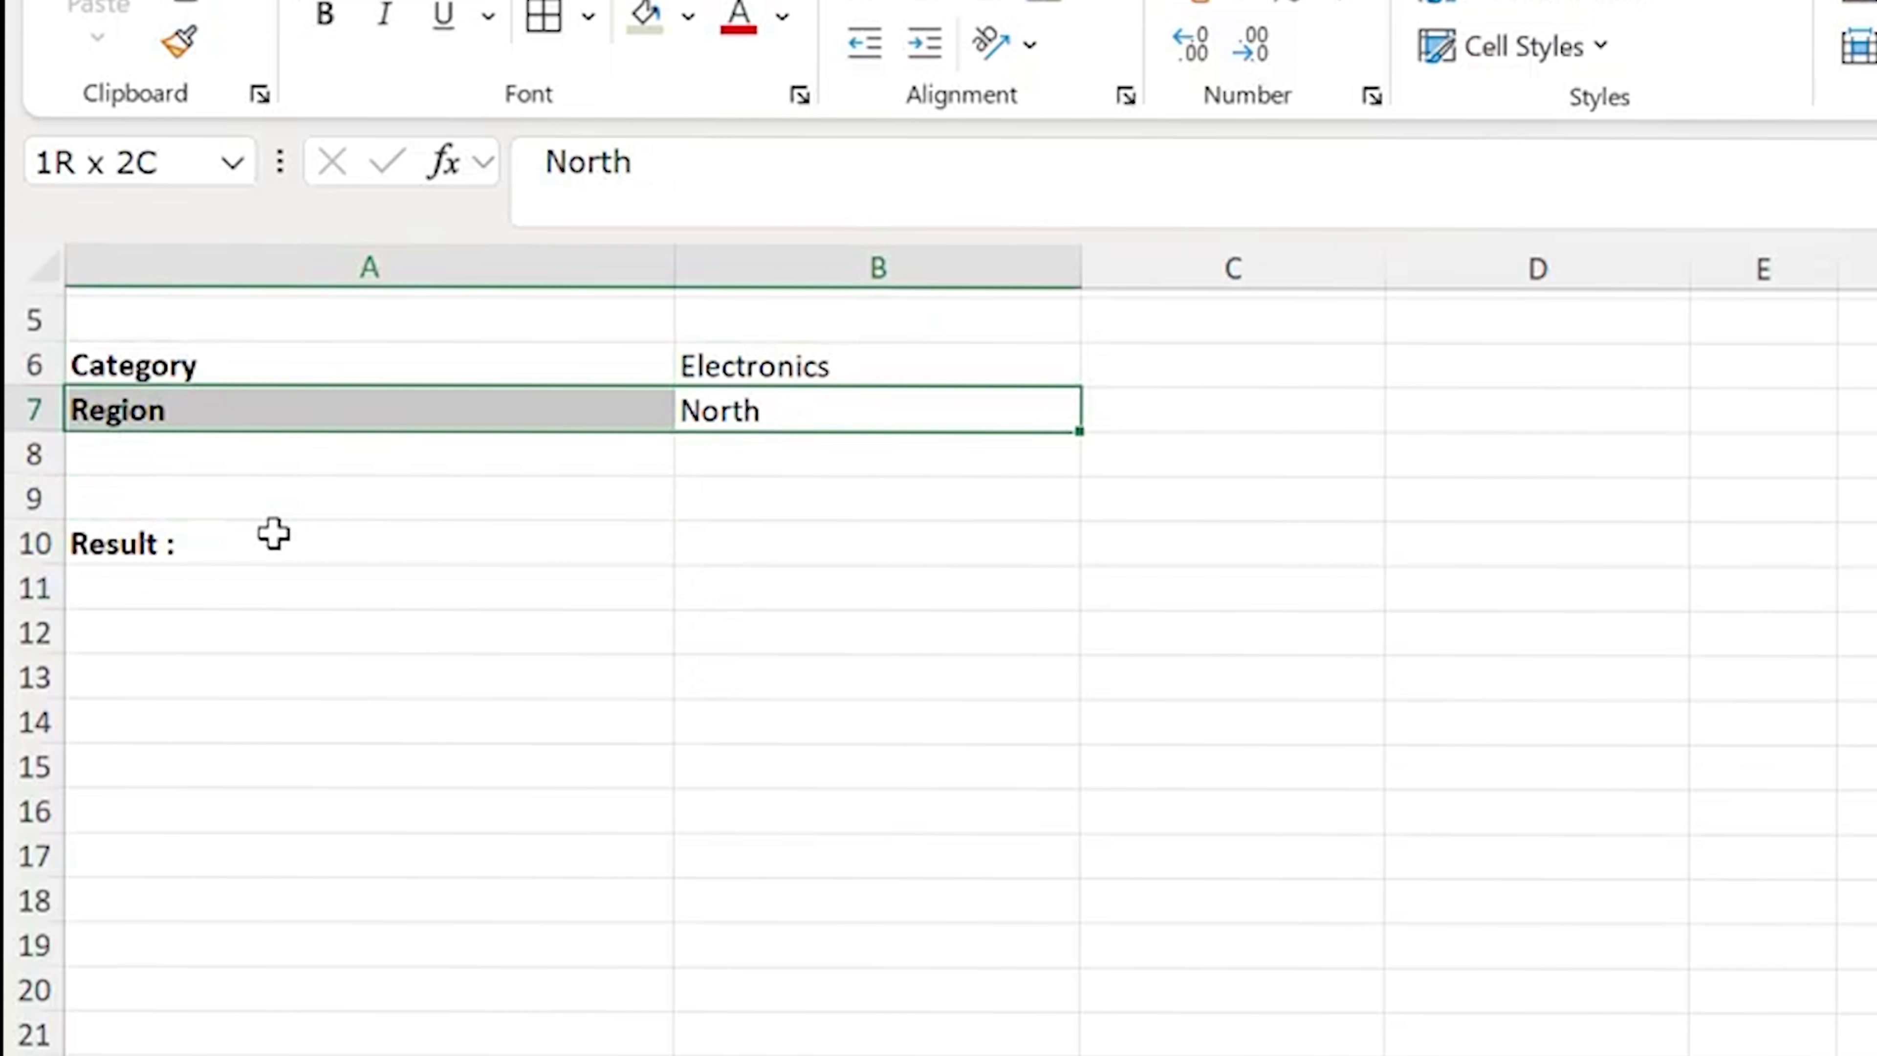
key("shift+Up")
Start a FILTER formula in A11 with Data!A1:M301 as the array argument.
key("Right")
key("Down")
key("Down")
key("Down")
key("Down")
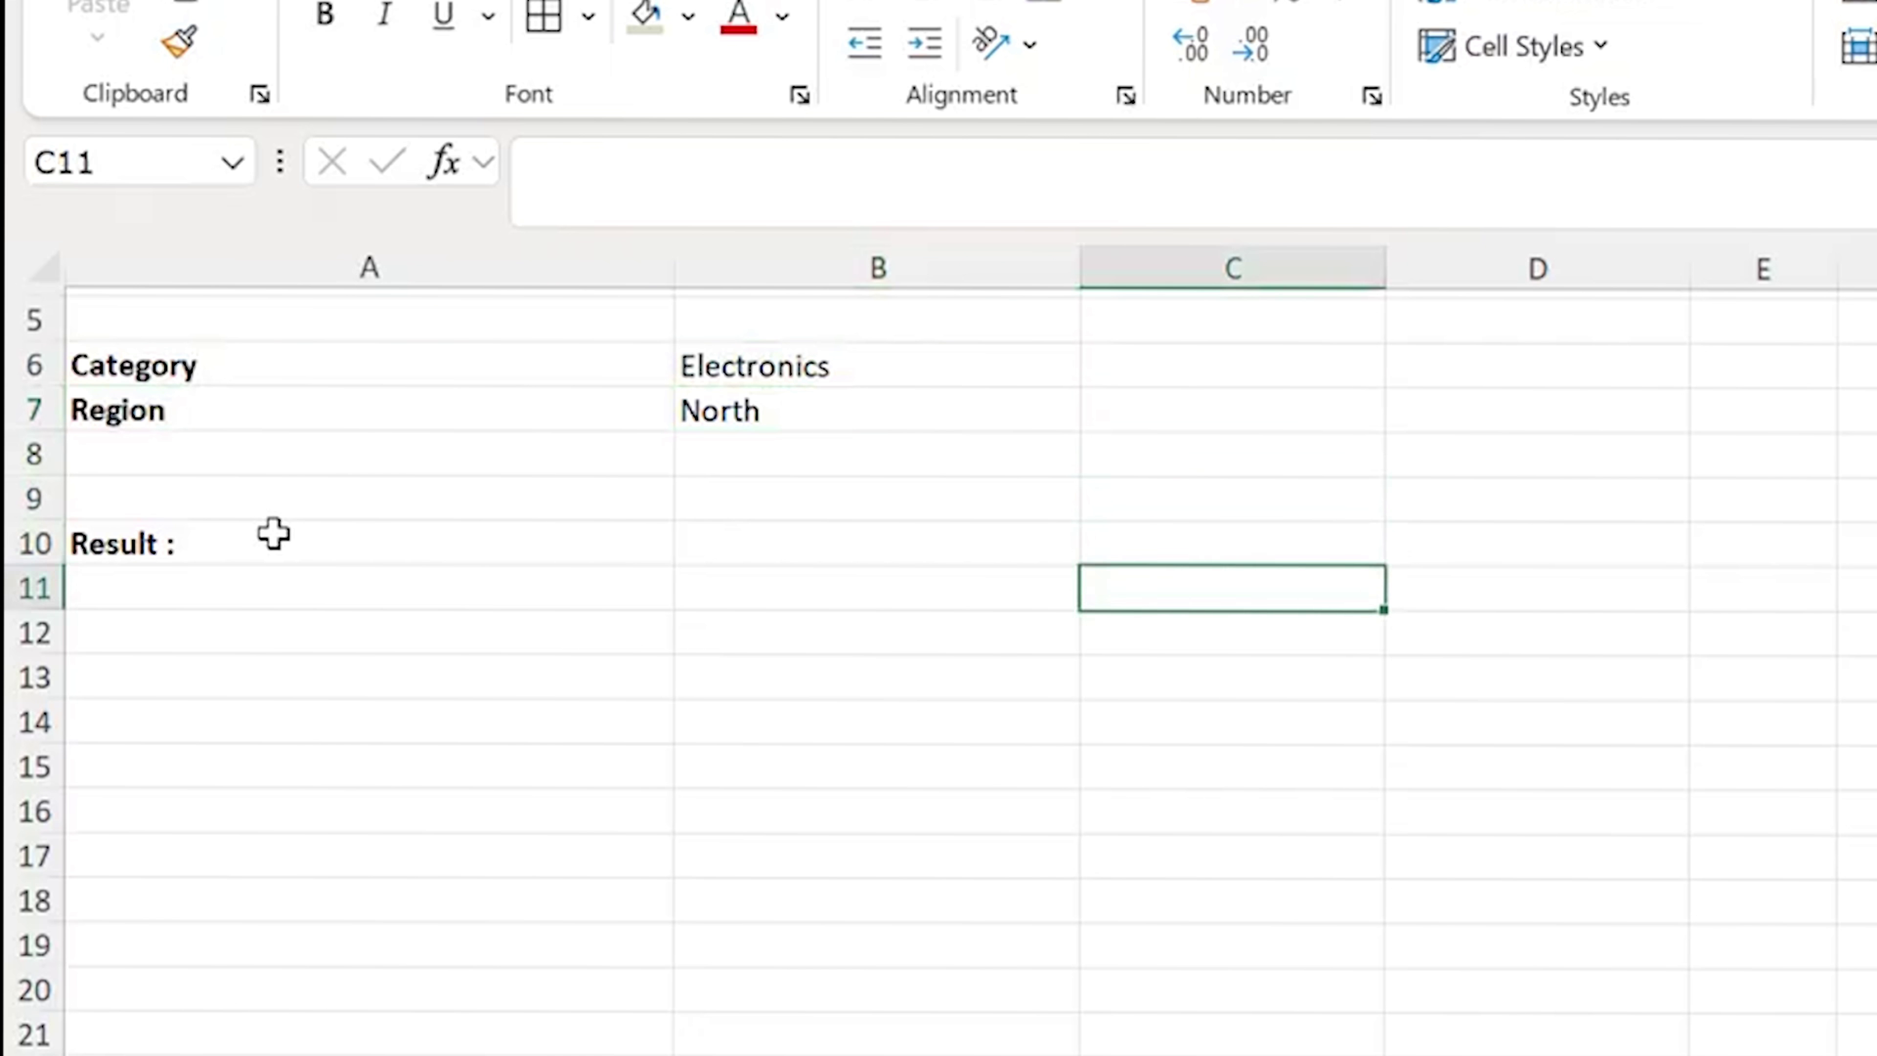
key("Down")
key("Left")
key("Left")
key("Up")
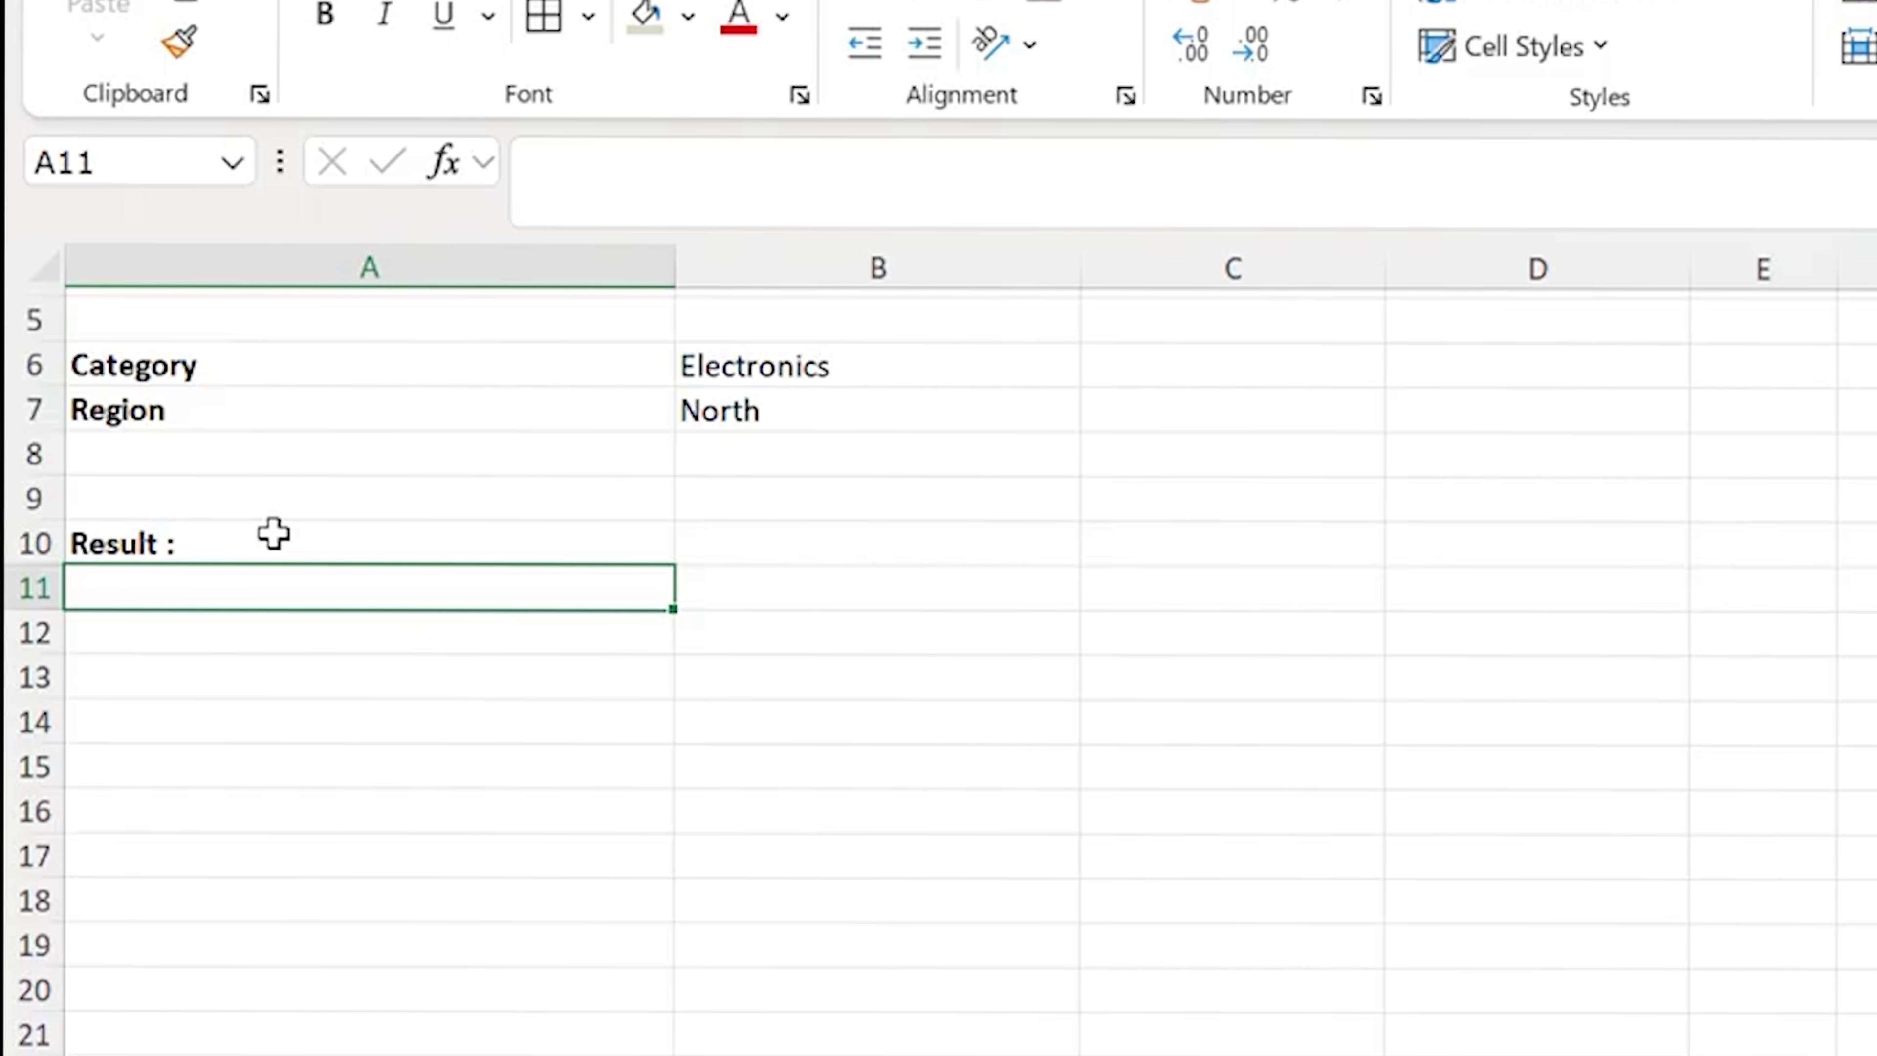
type("=f")
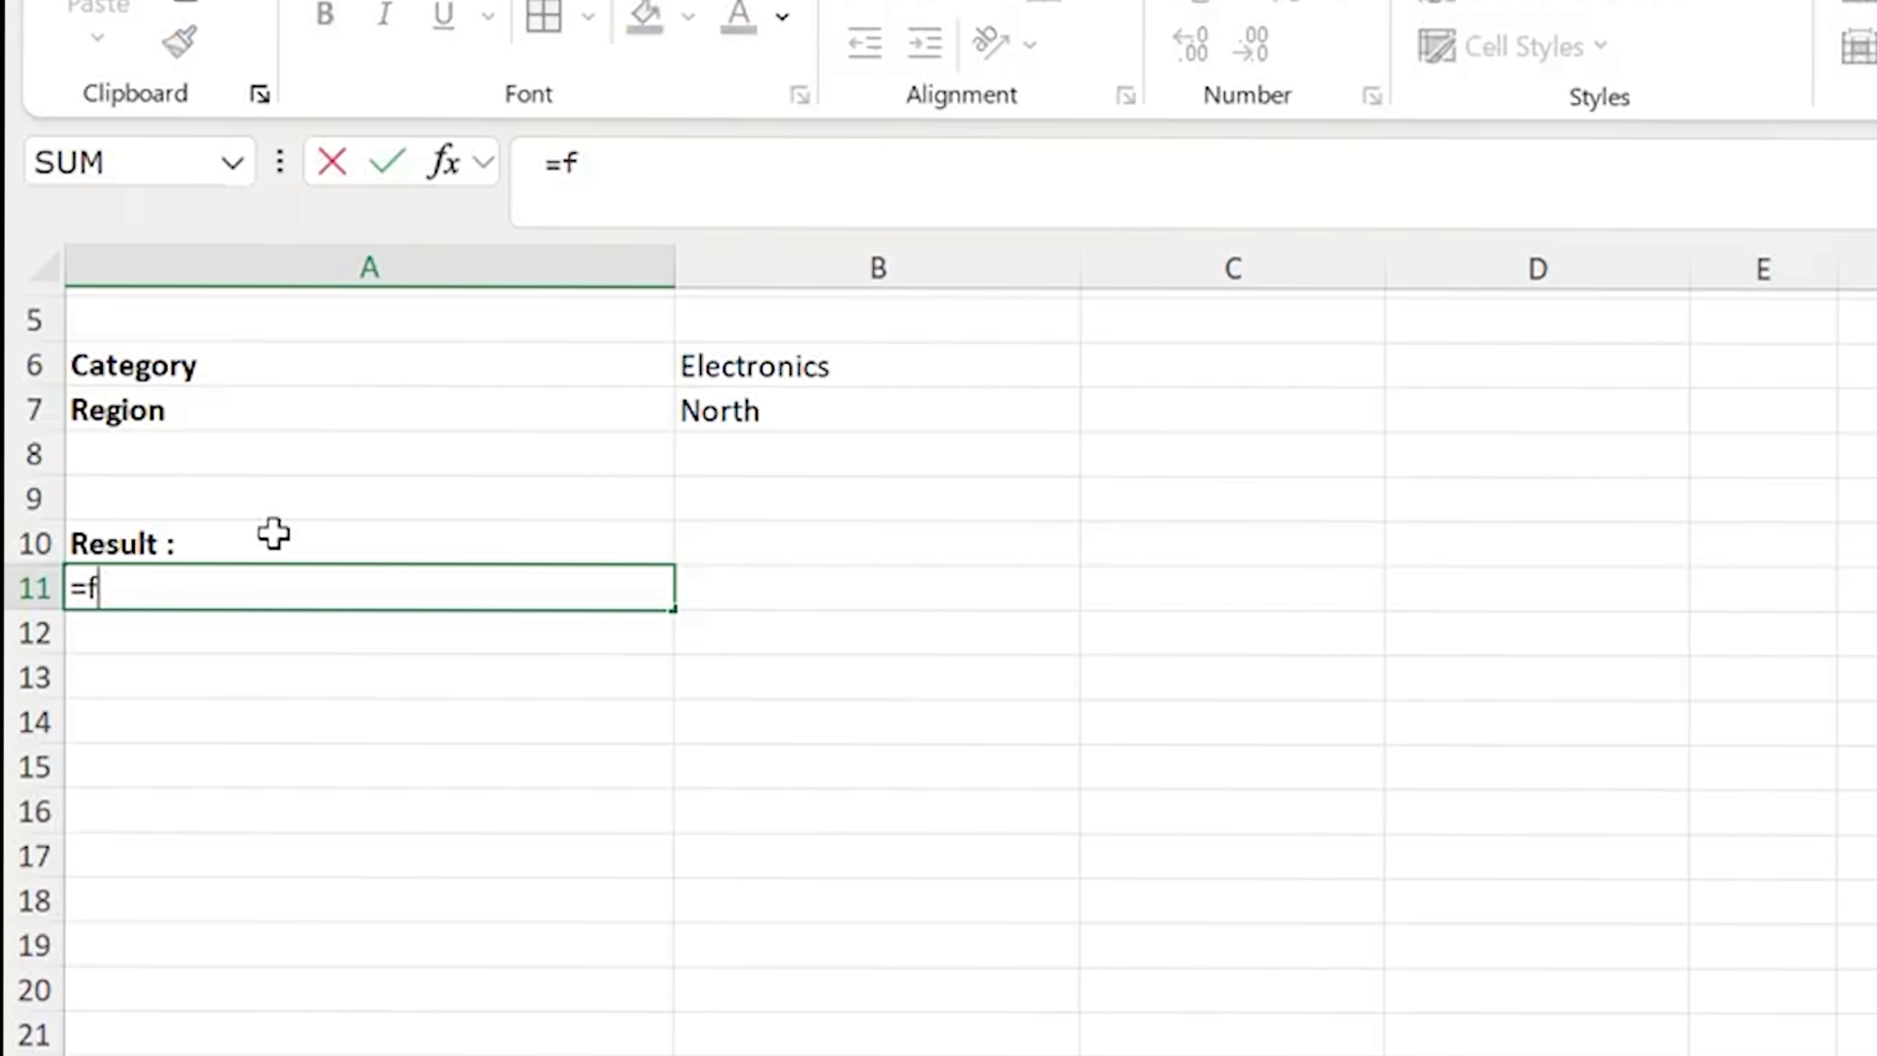
type("il")
key("Tab")
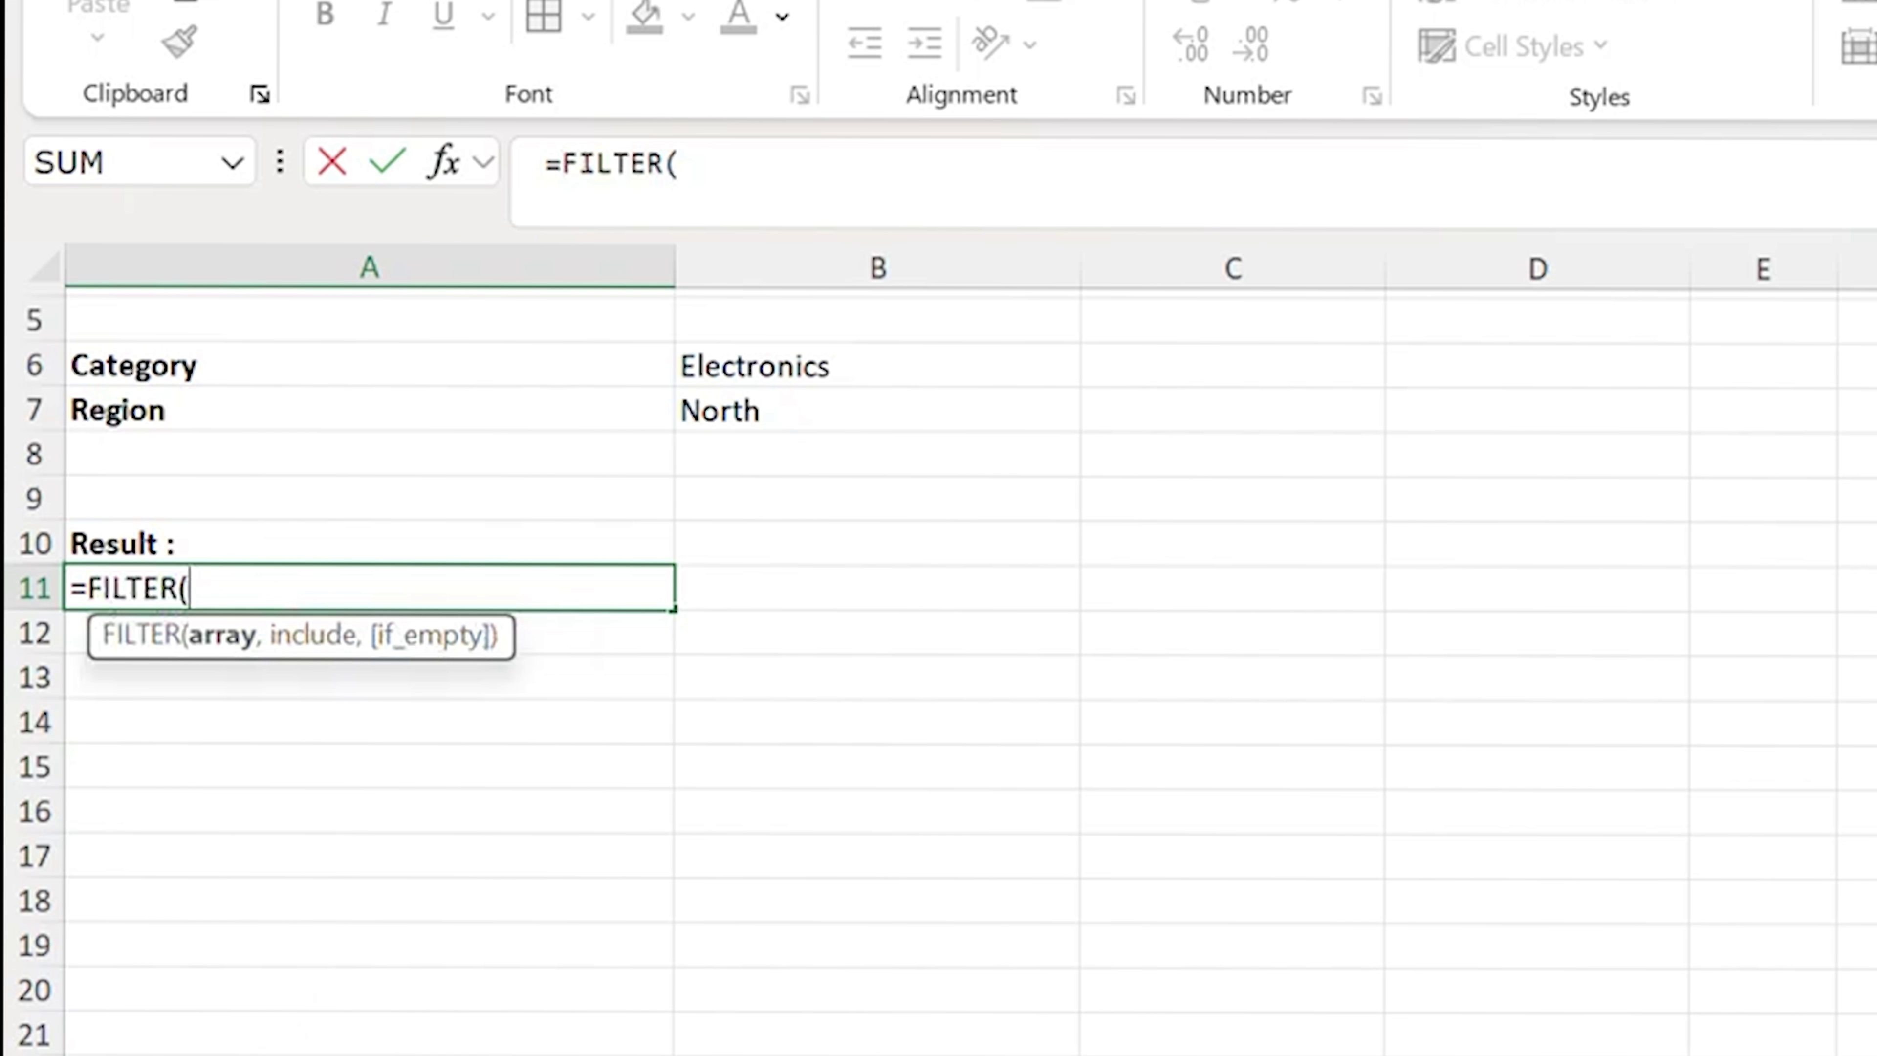
key("ctrl+Page_Down")
key("ctrl+Up")
key("ctrl+shift+Down")
key("ctrl+shift+Right")
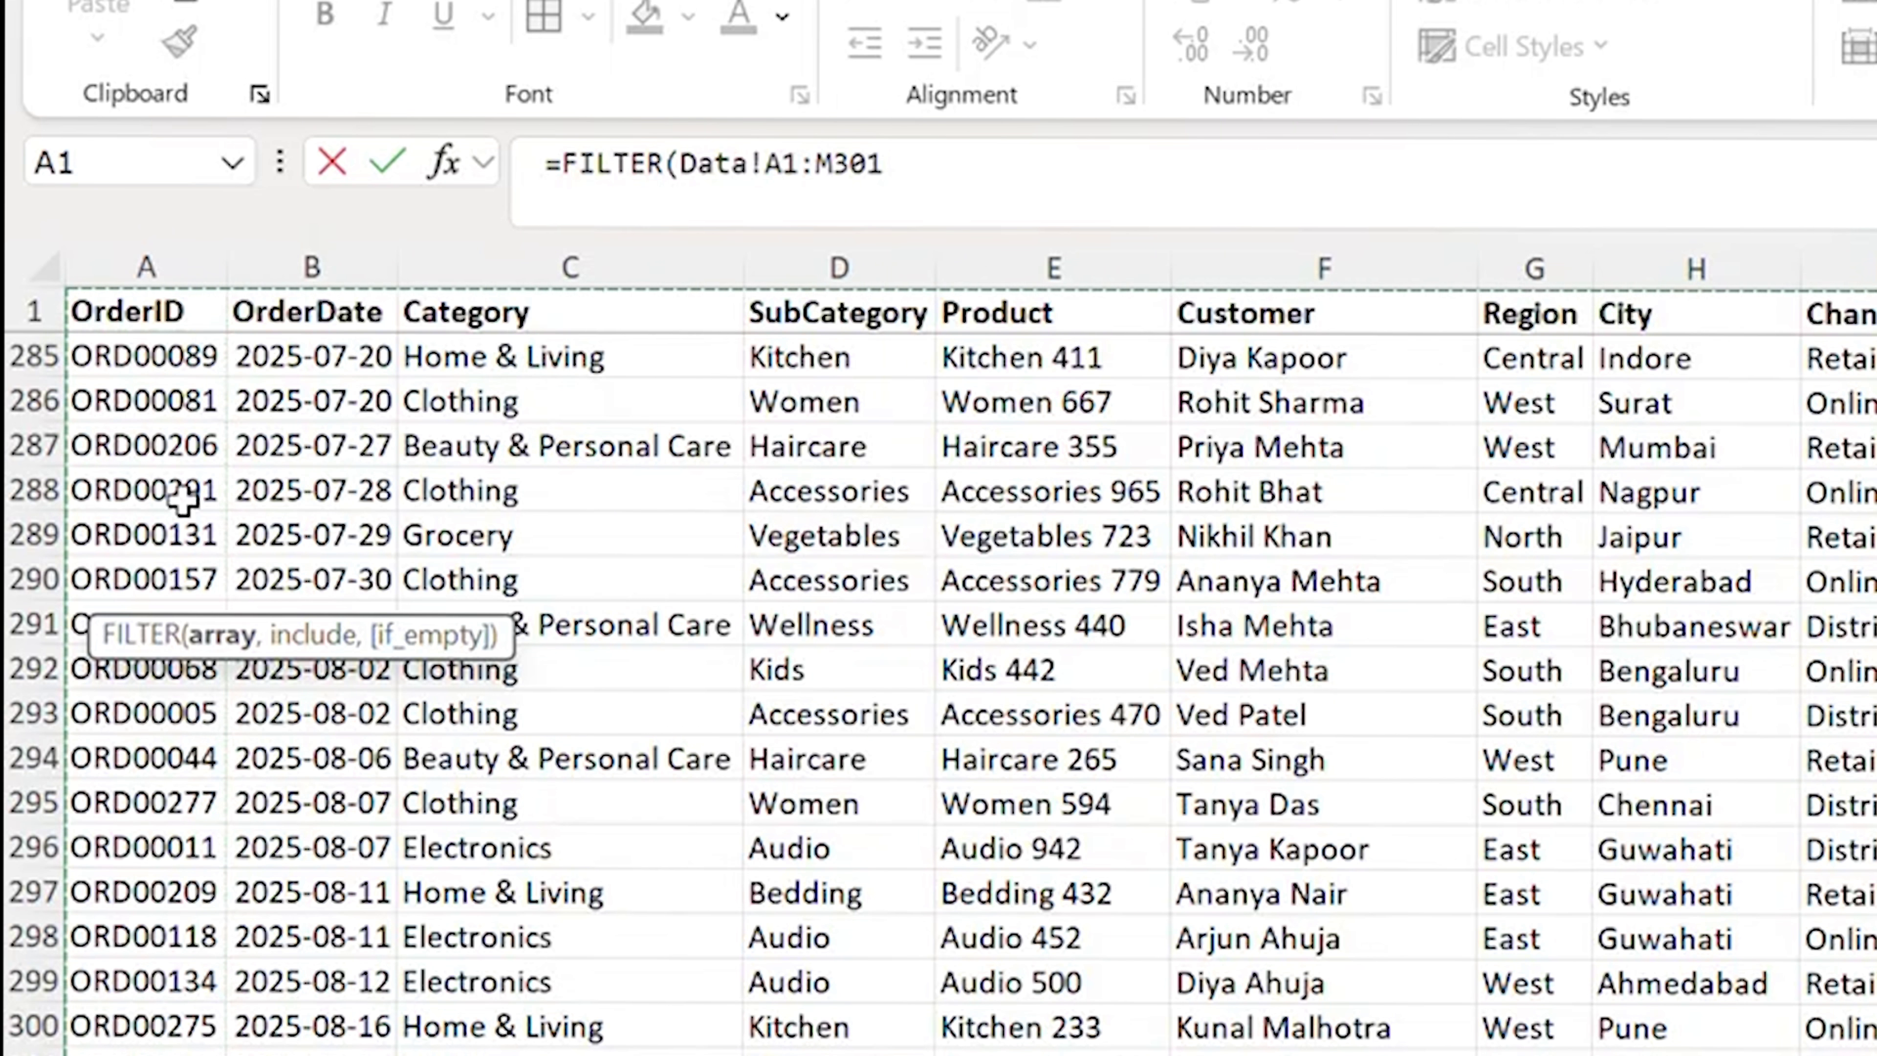
type(",")
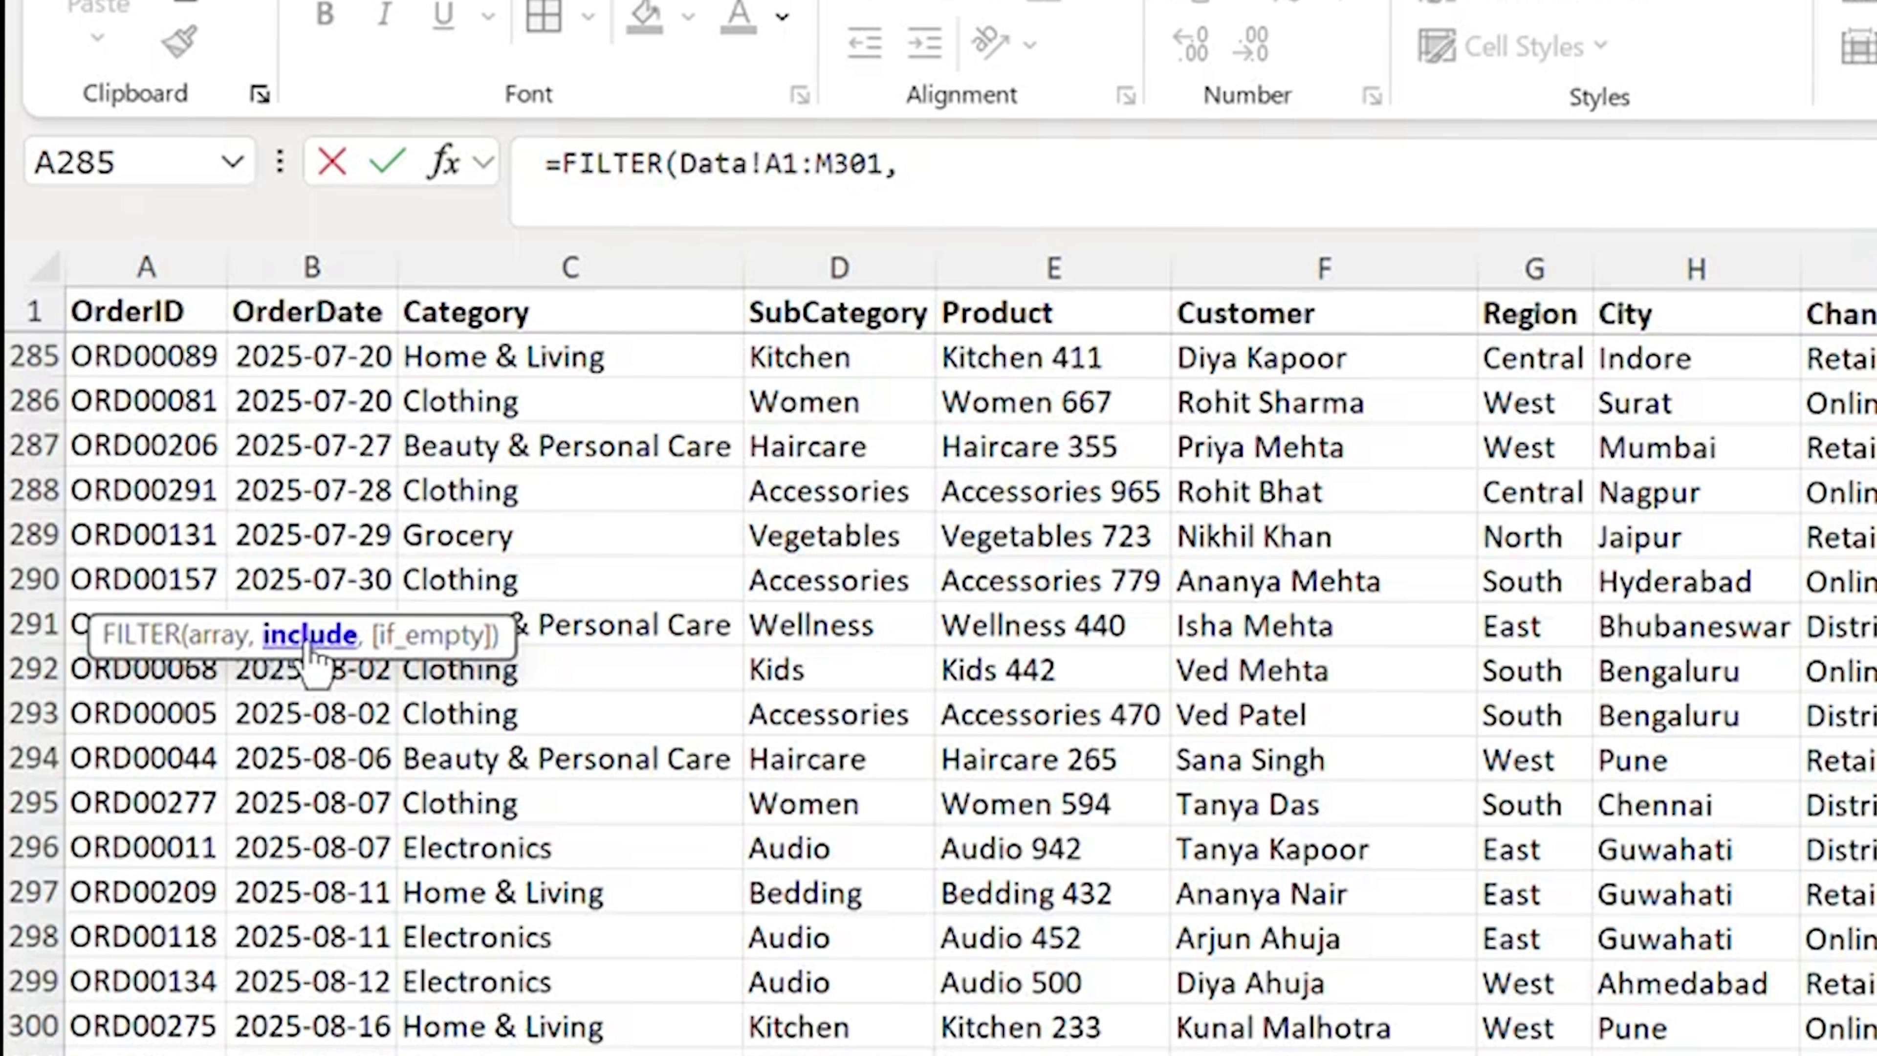
Add the bracketed category condition Data!C1:C301=Filter_Two_Criteria!B6 as the include argument, followed by a multiplication sign and an opening bracket.
left_click(1028, 161)
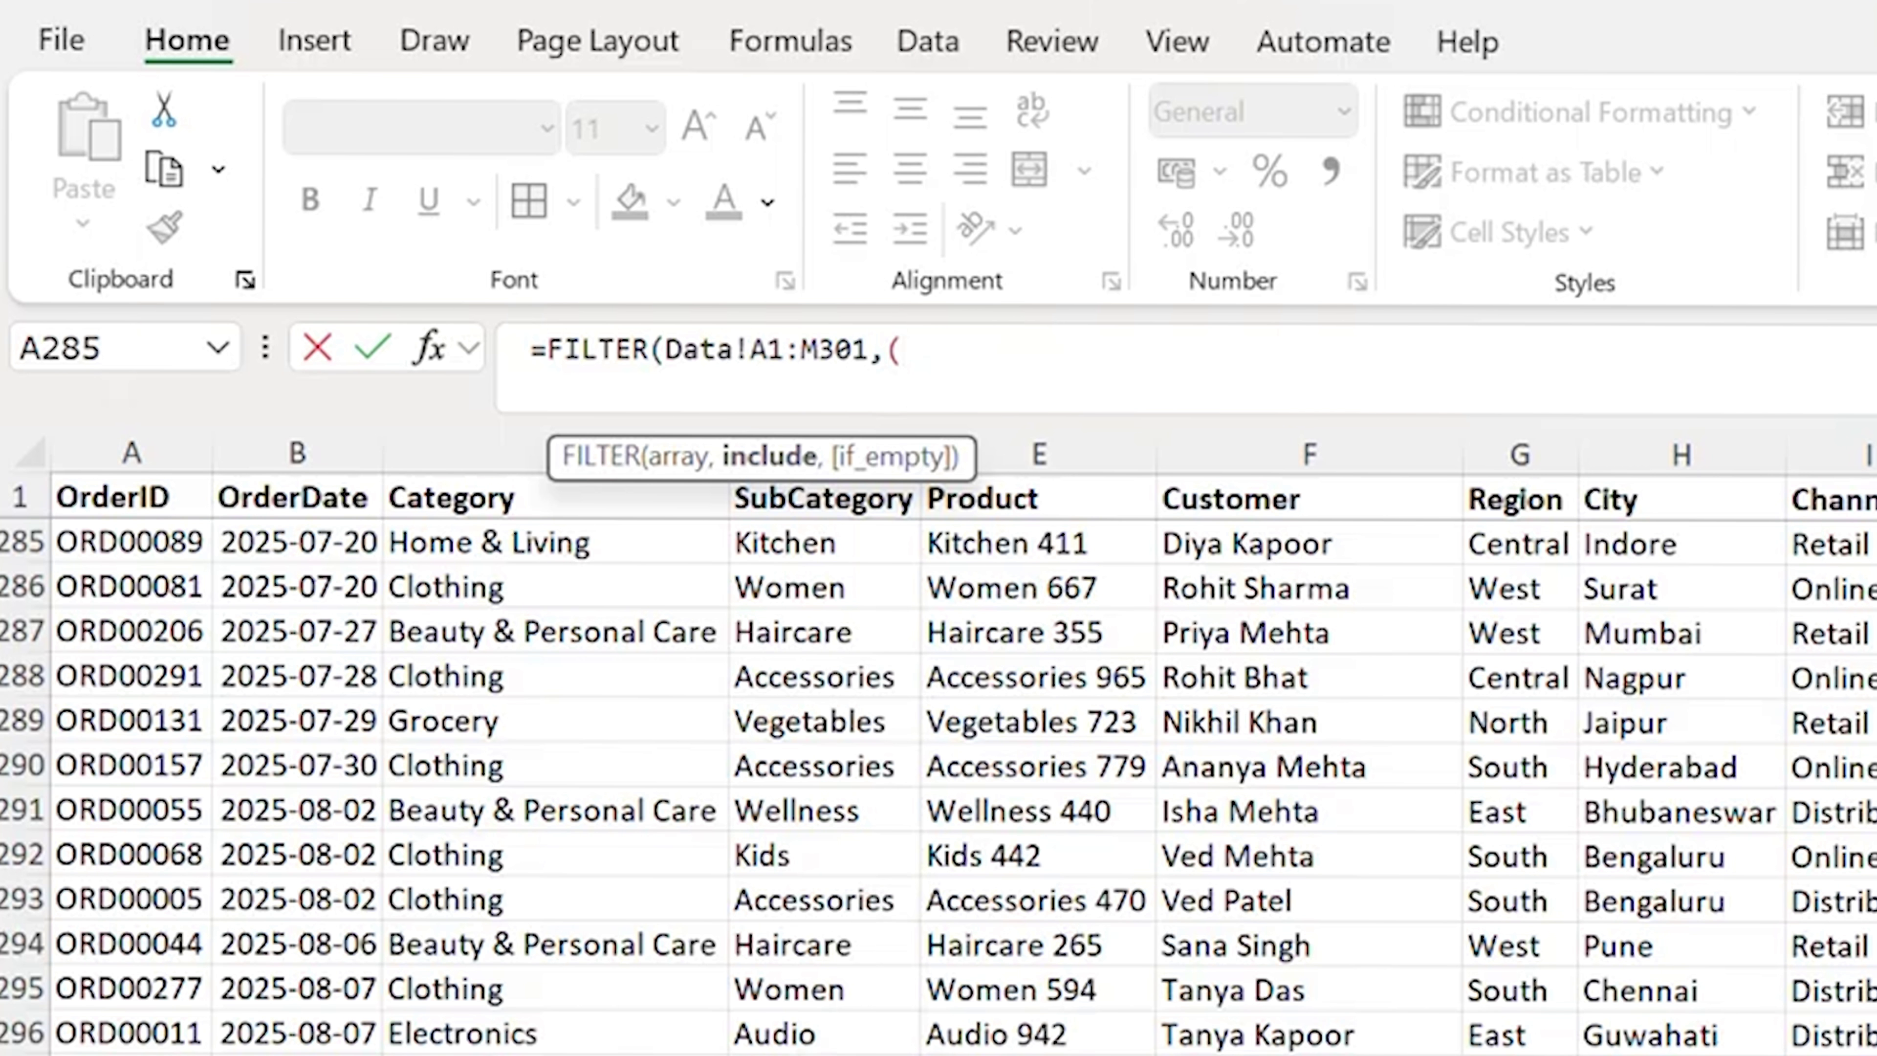
left_click(493, 489)
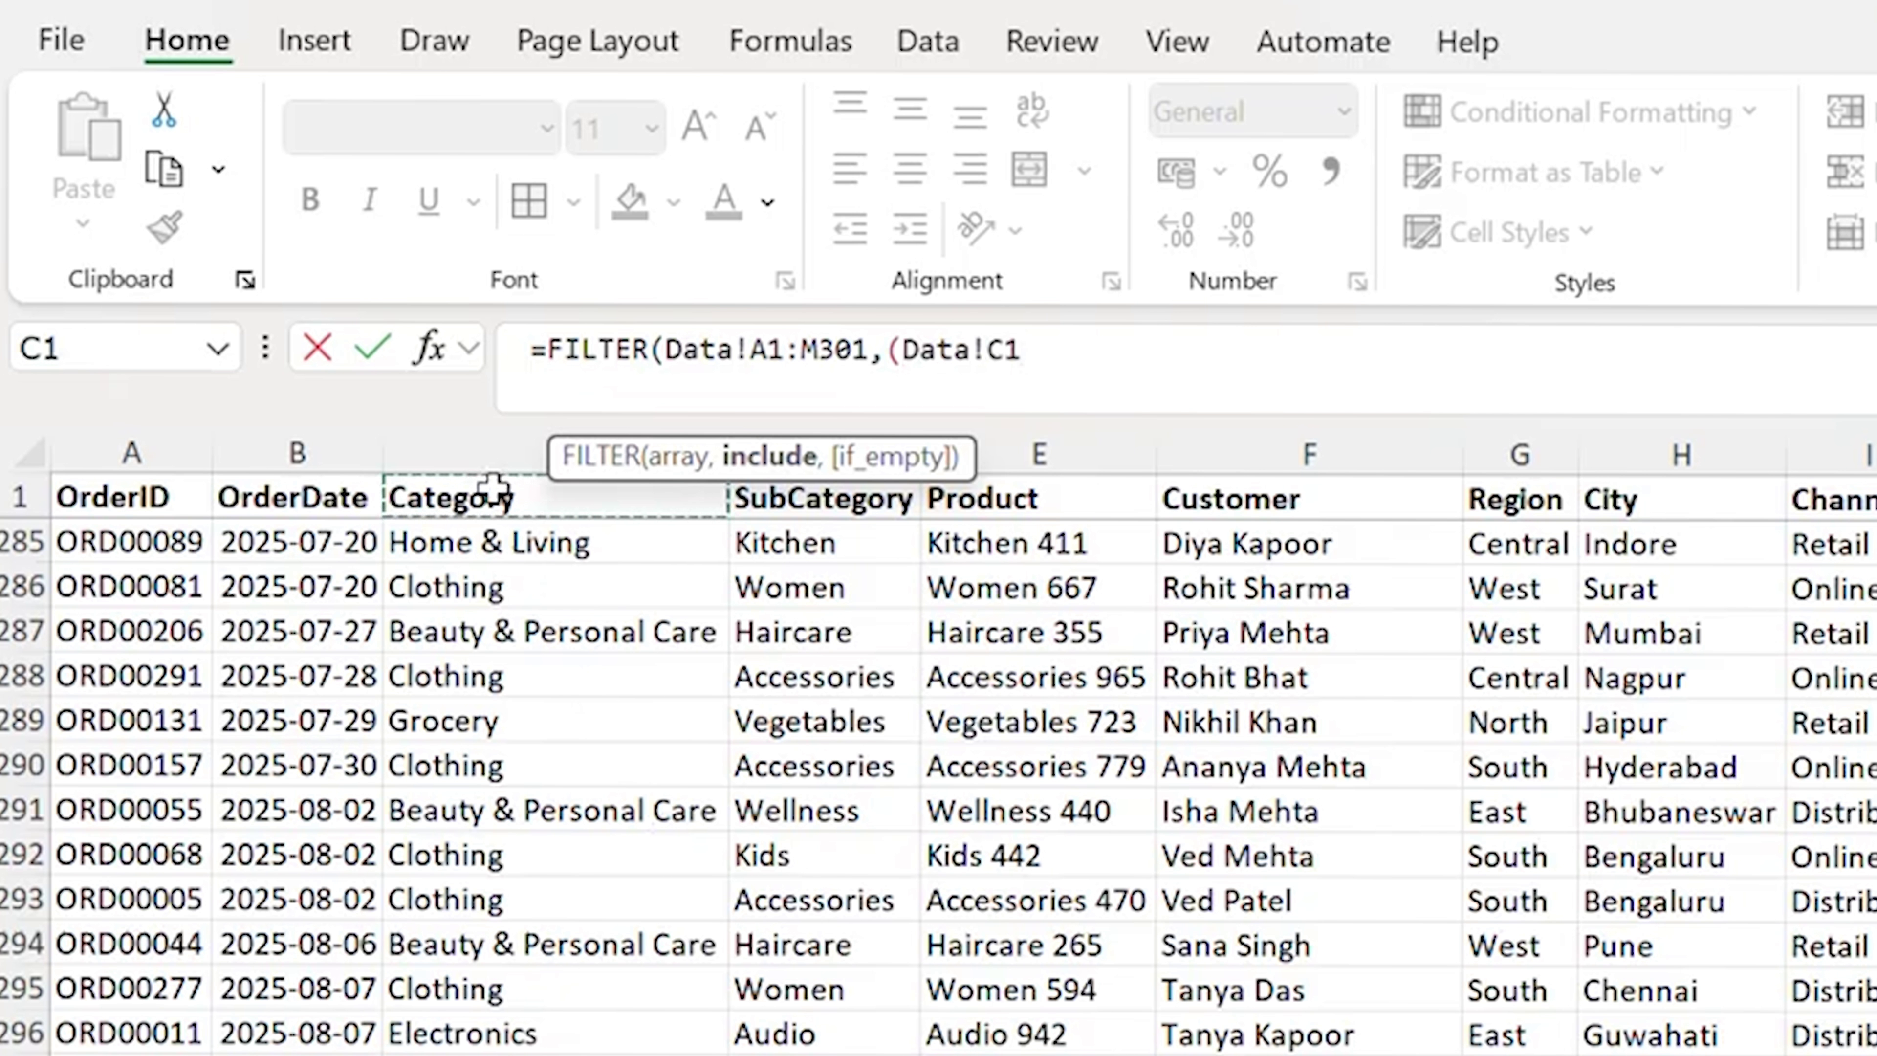
key("ctrl+shift+Down")
type("=")
left_click(665, 1053)
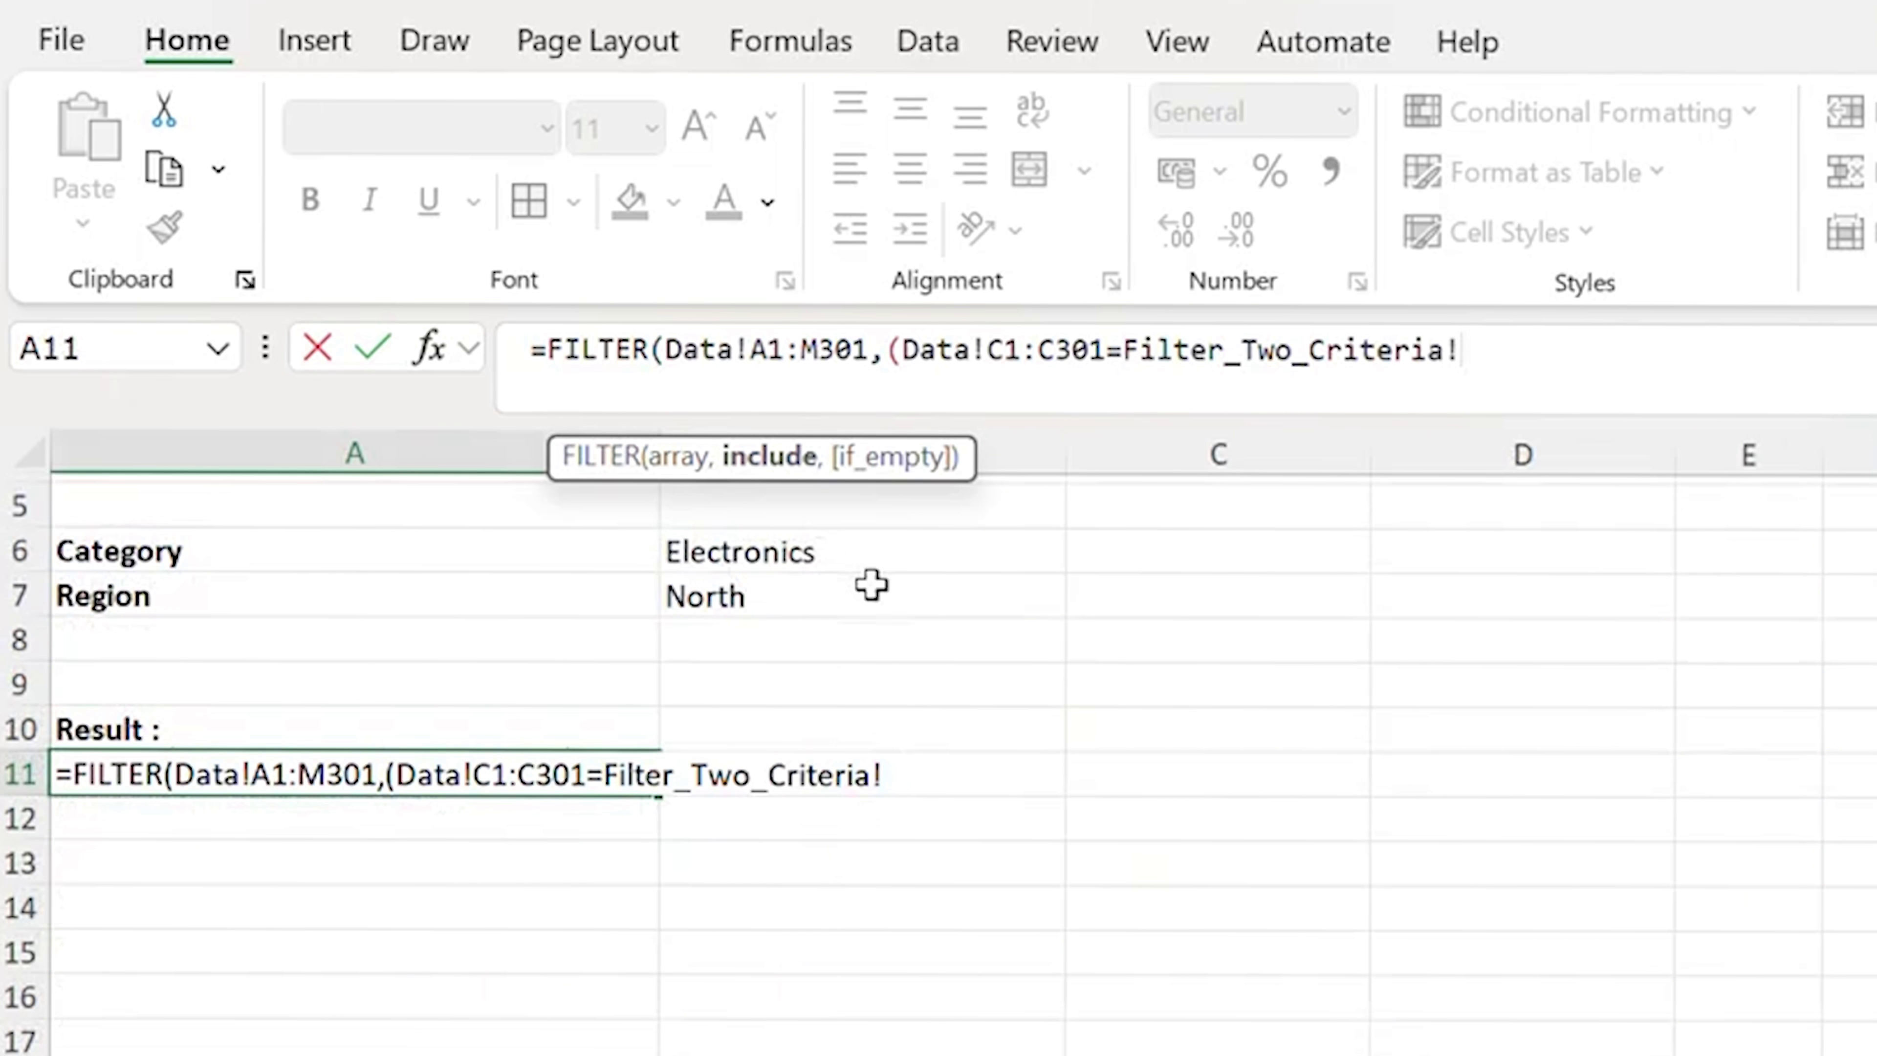
left_click(869, 553)
type(")*(")
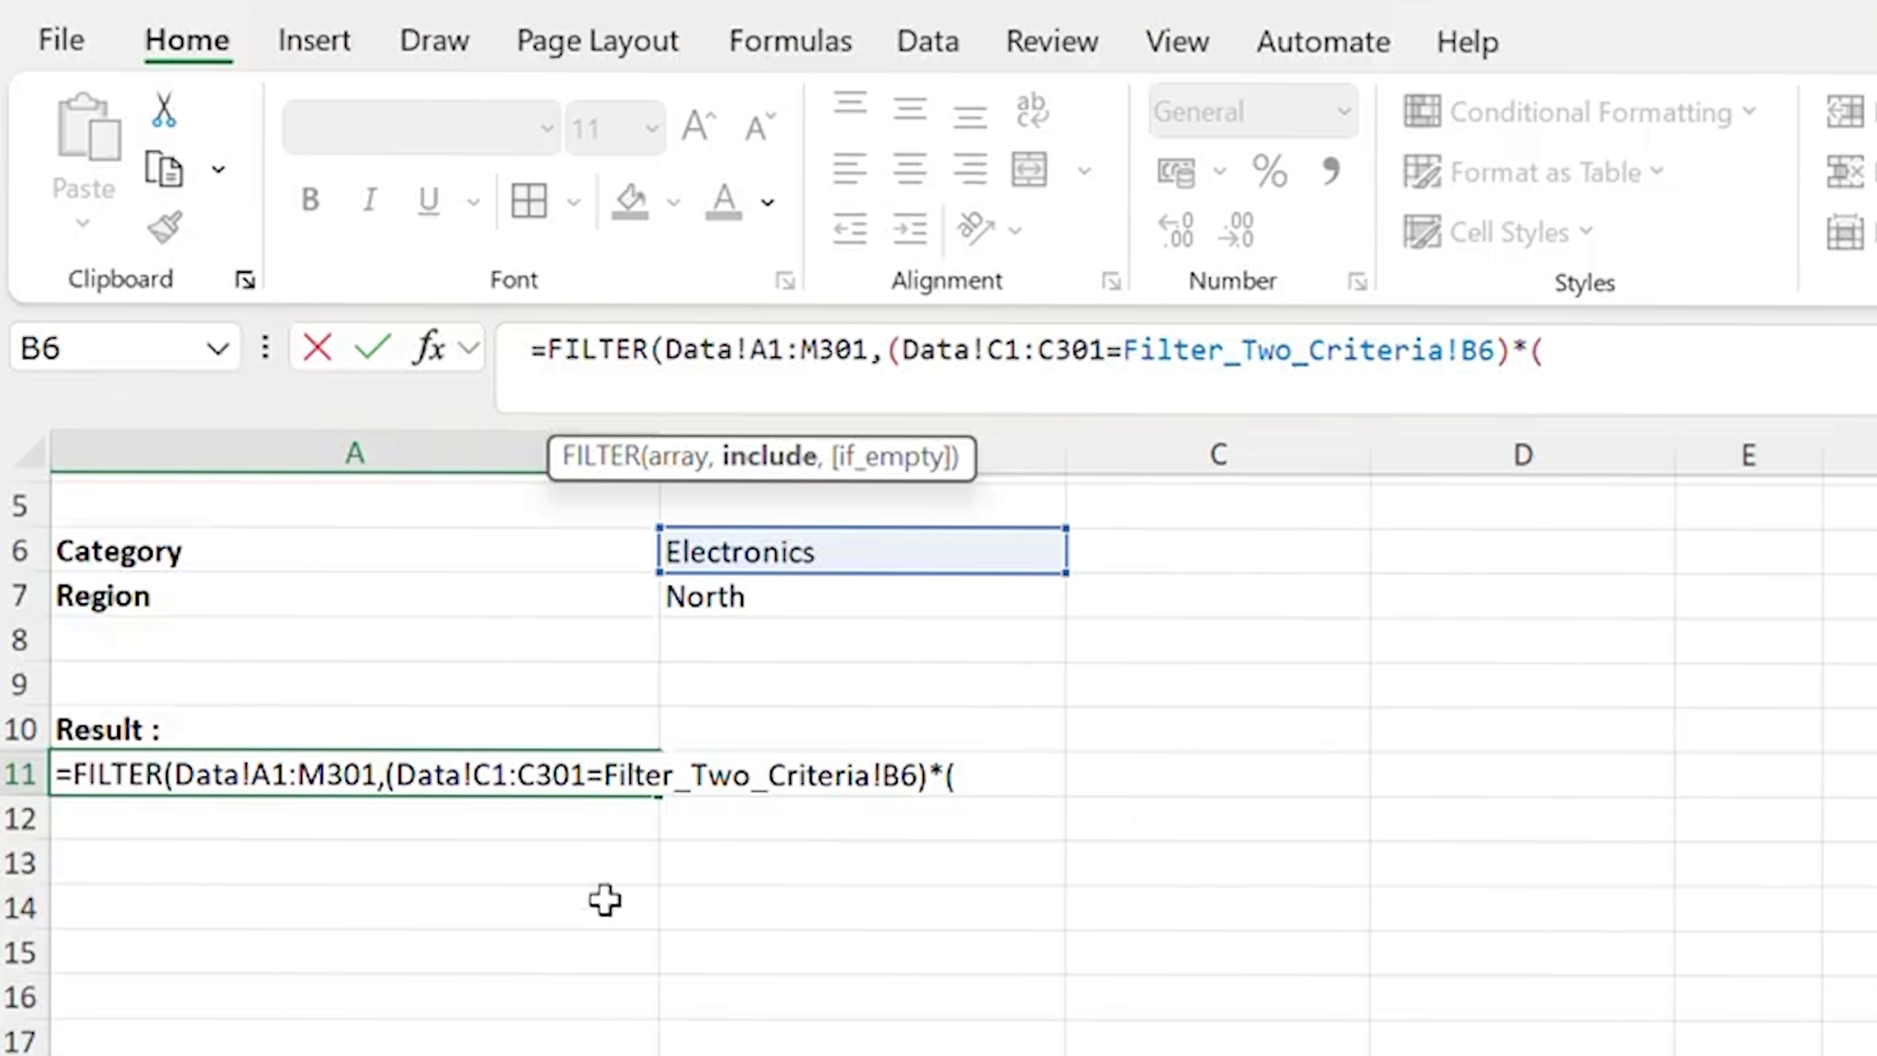
Complete the second bracketed condition so that the region column Data!G1:G301 equals Filter_Two_Criteria!B7.
left_click(1545, 494)
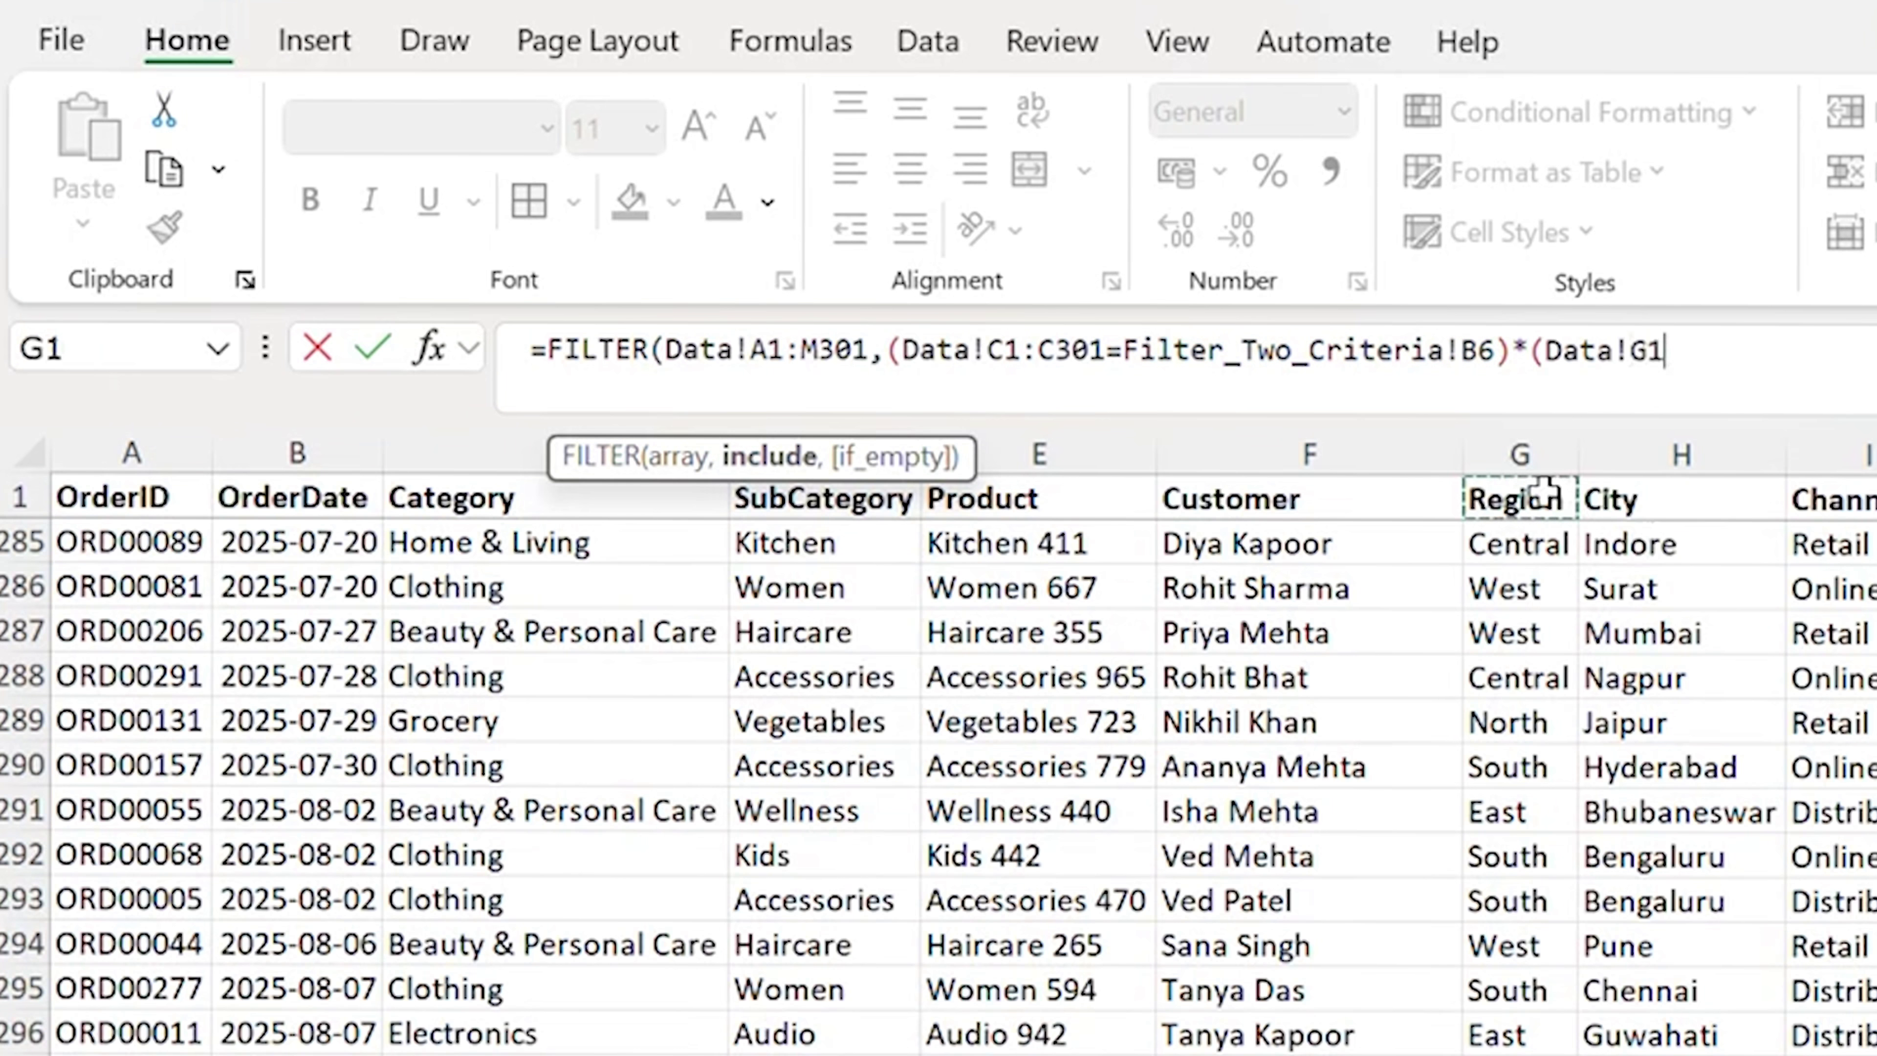
key("ctrl+shift+Down")
type("=")
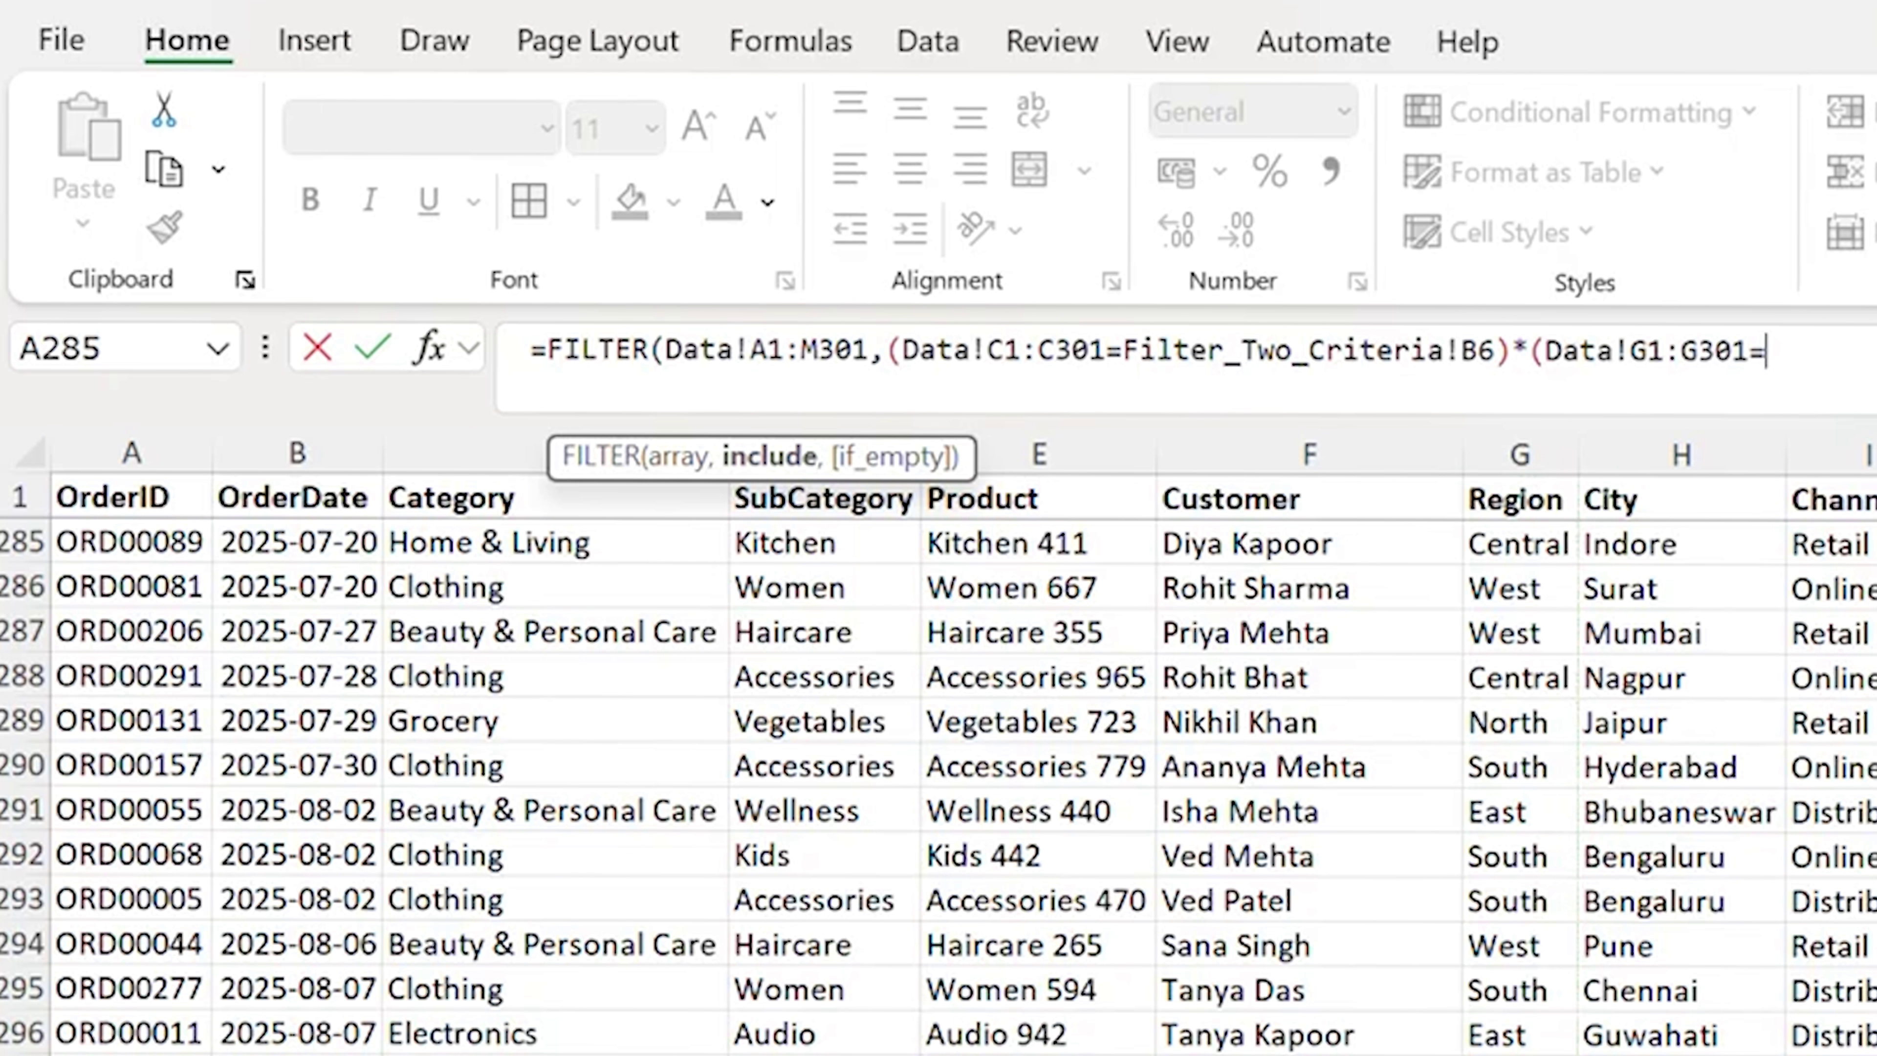
key("ctrl+Page_Up")
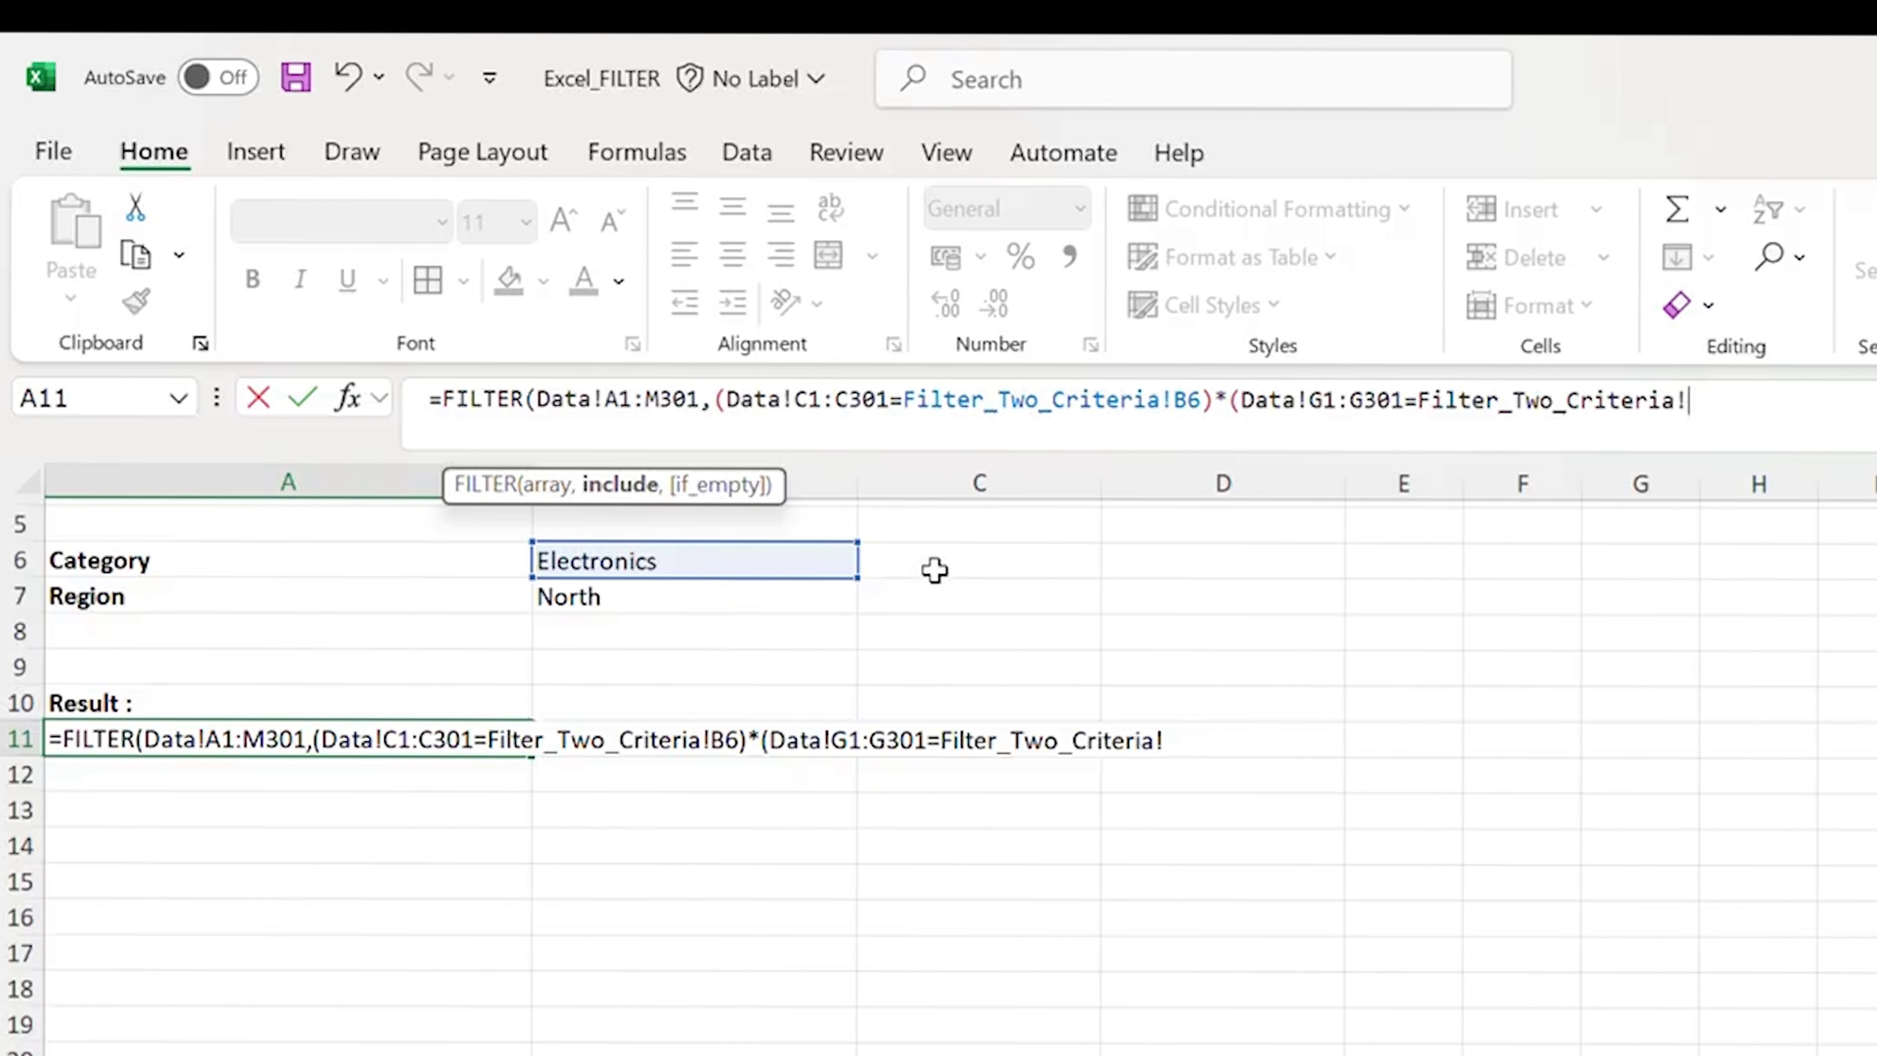
left_click(815, 600)
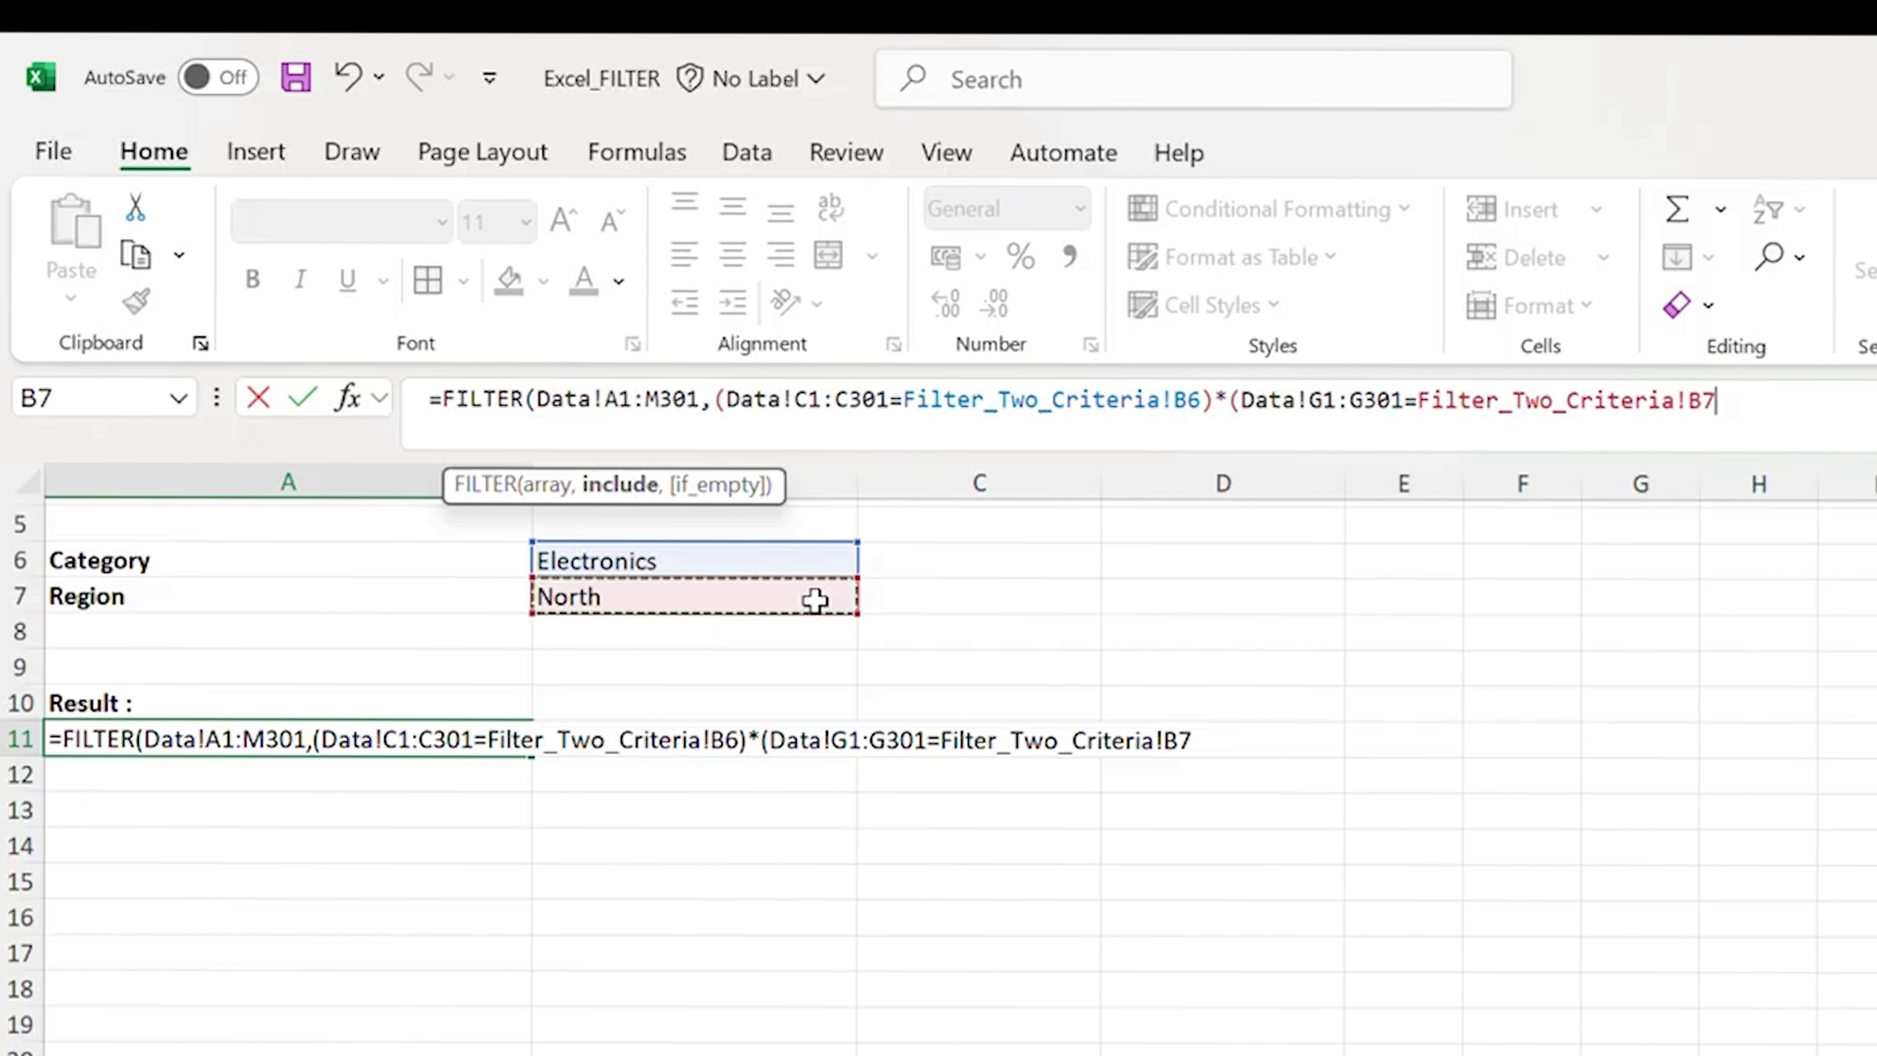
type(")")
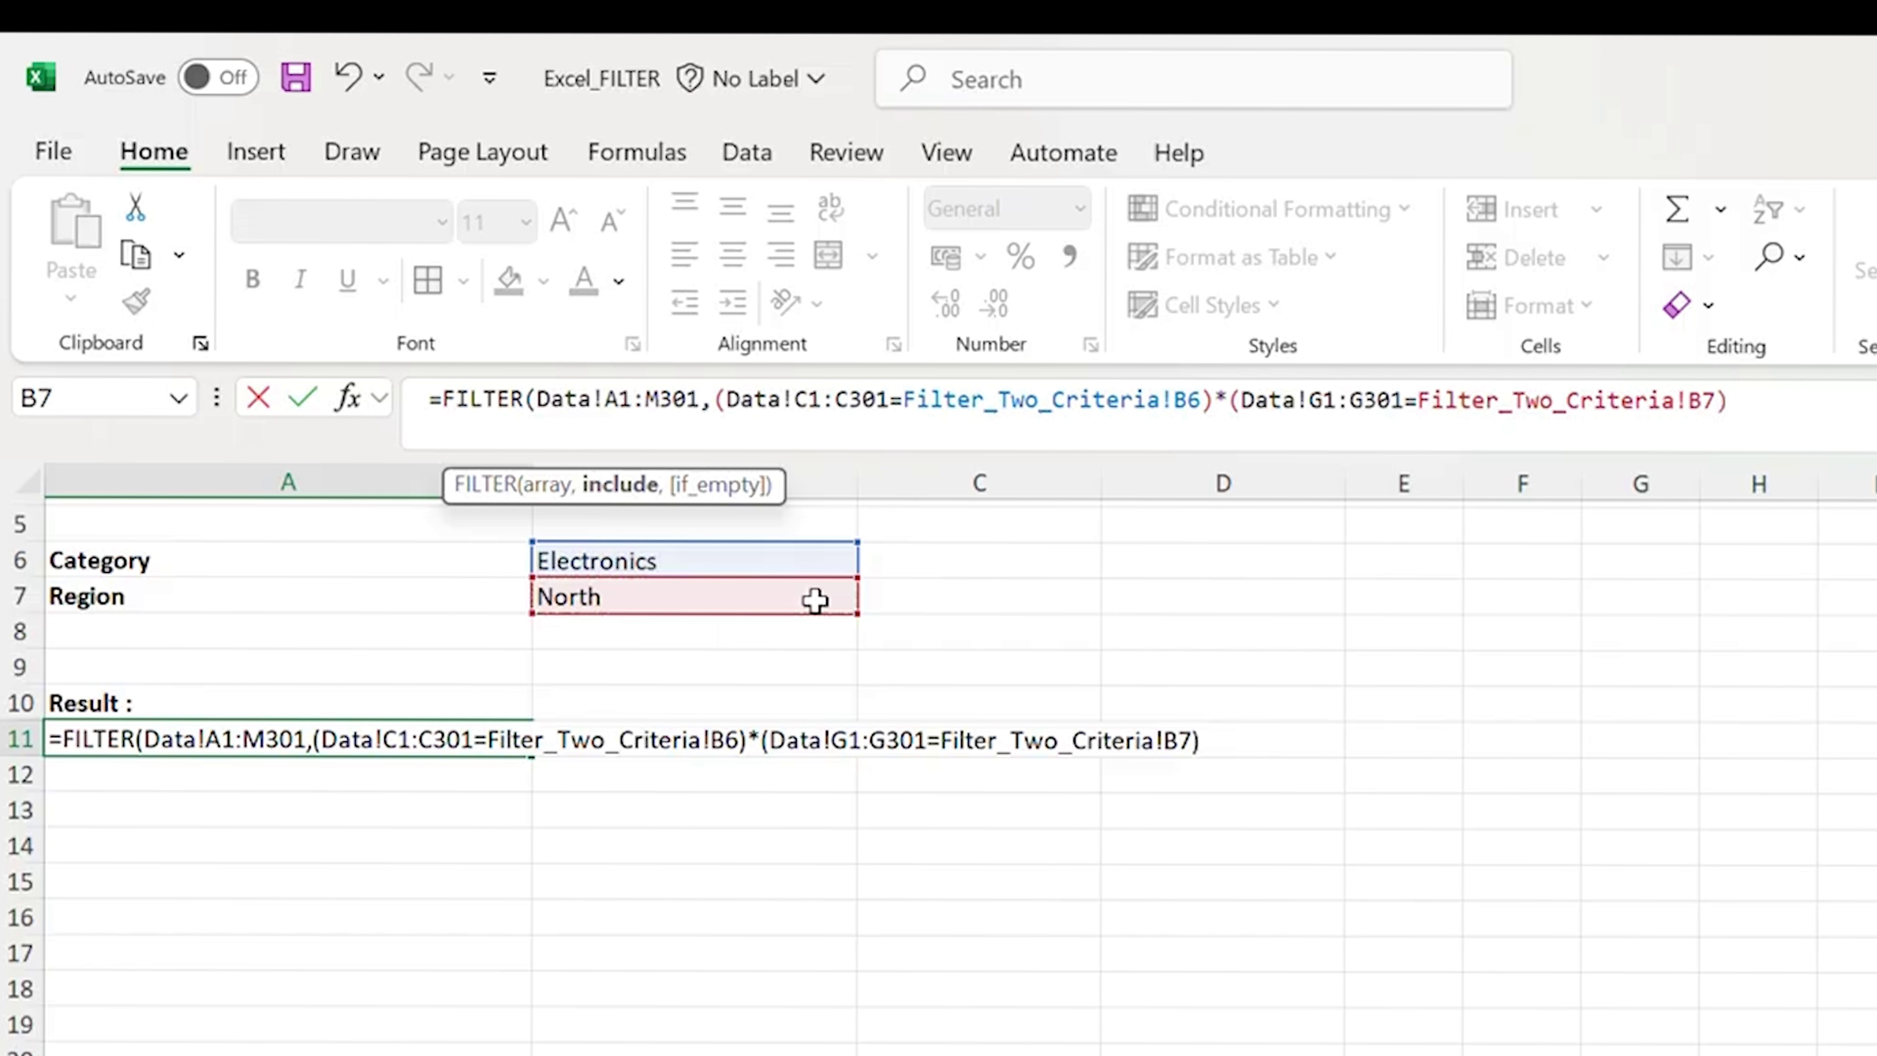
Set the if_empty argument to "No Data is there" and enter the completed FILTER formula.
type(",")
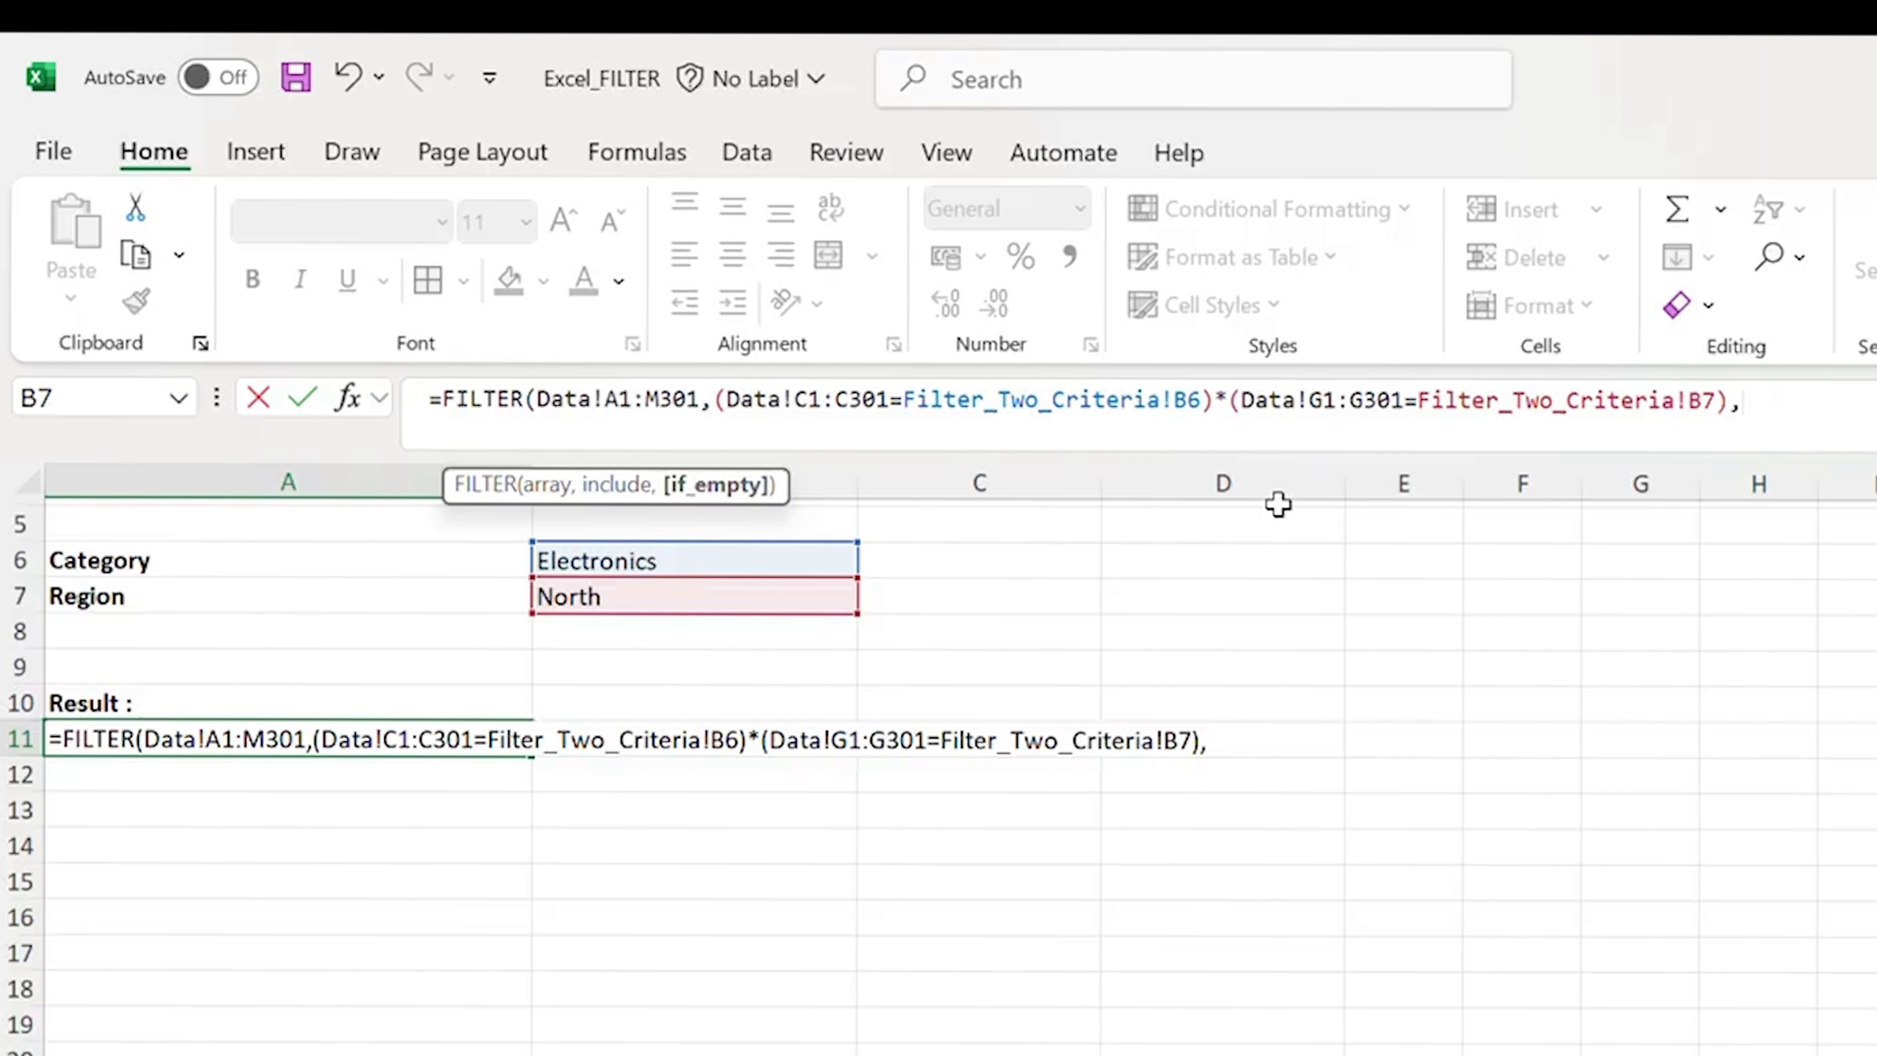
type("\"No Data is there")
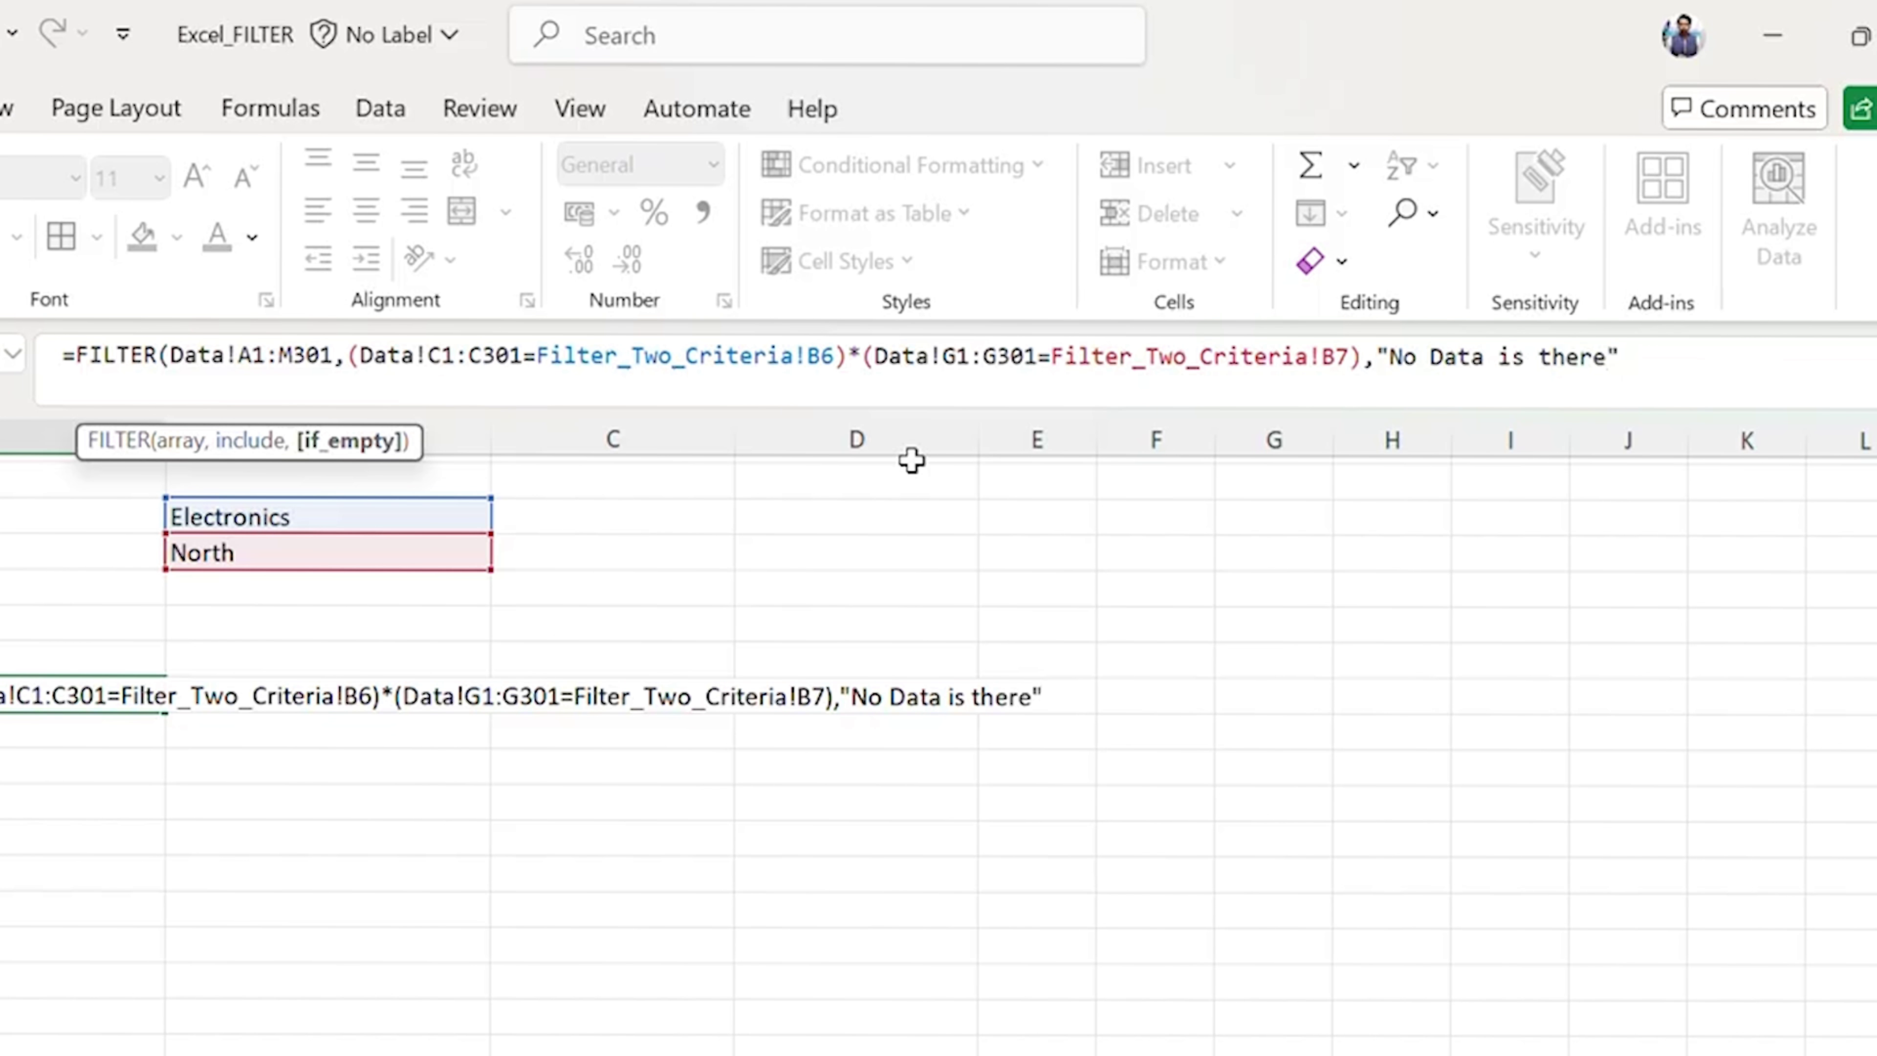
type(")")
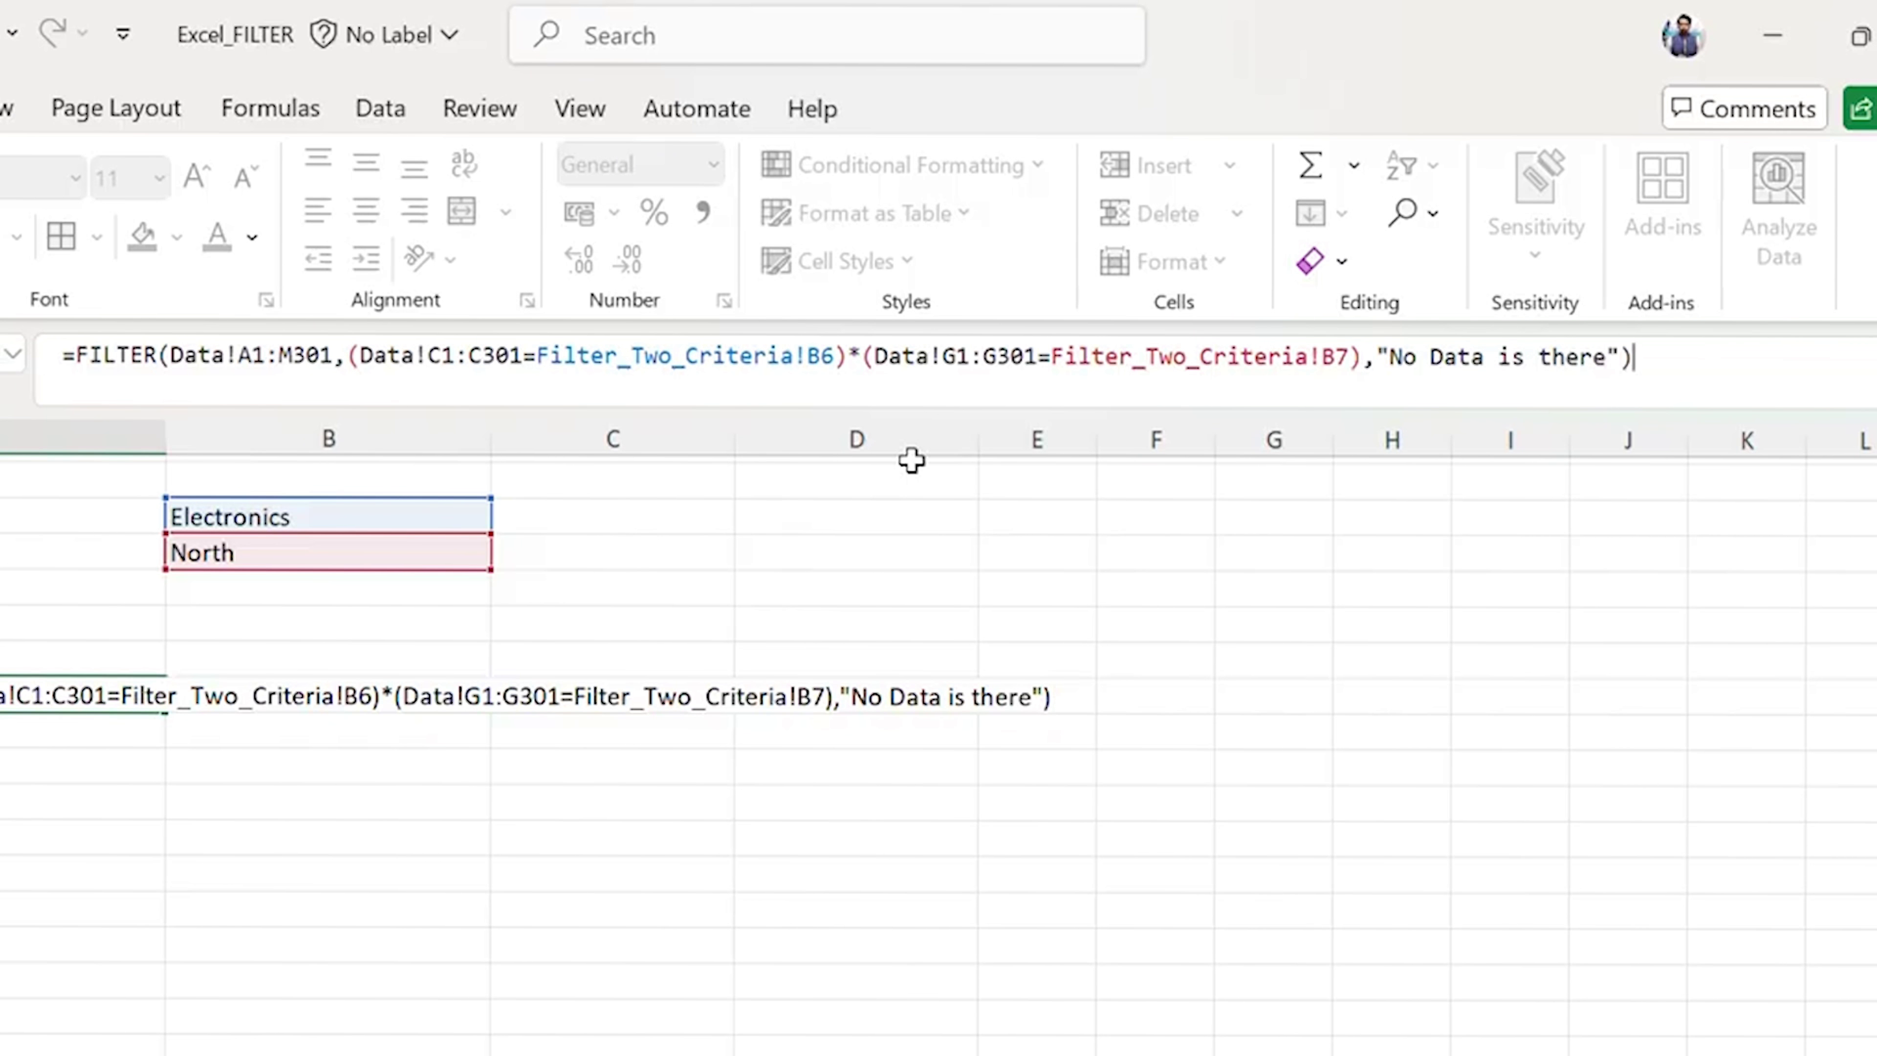
key("Return")
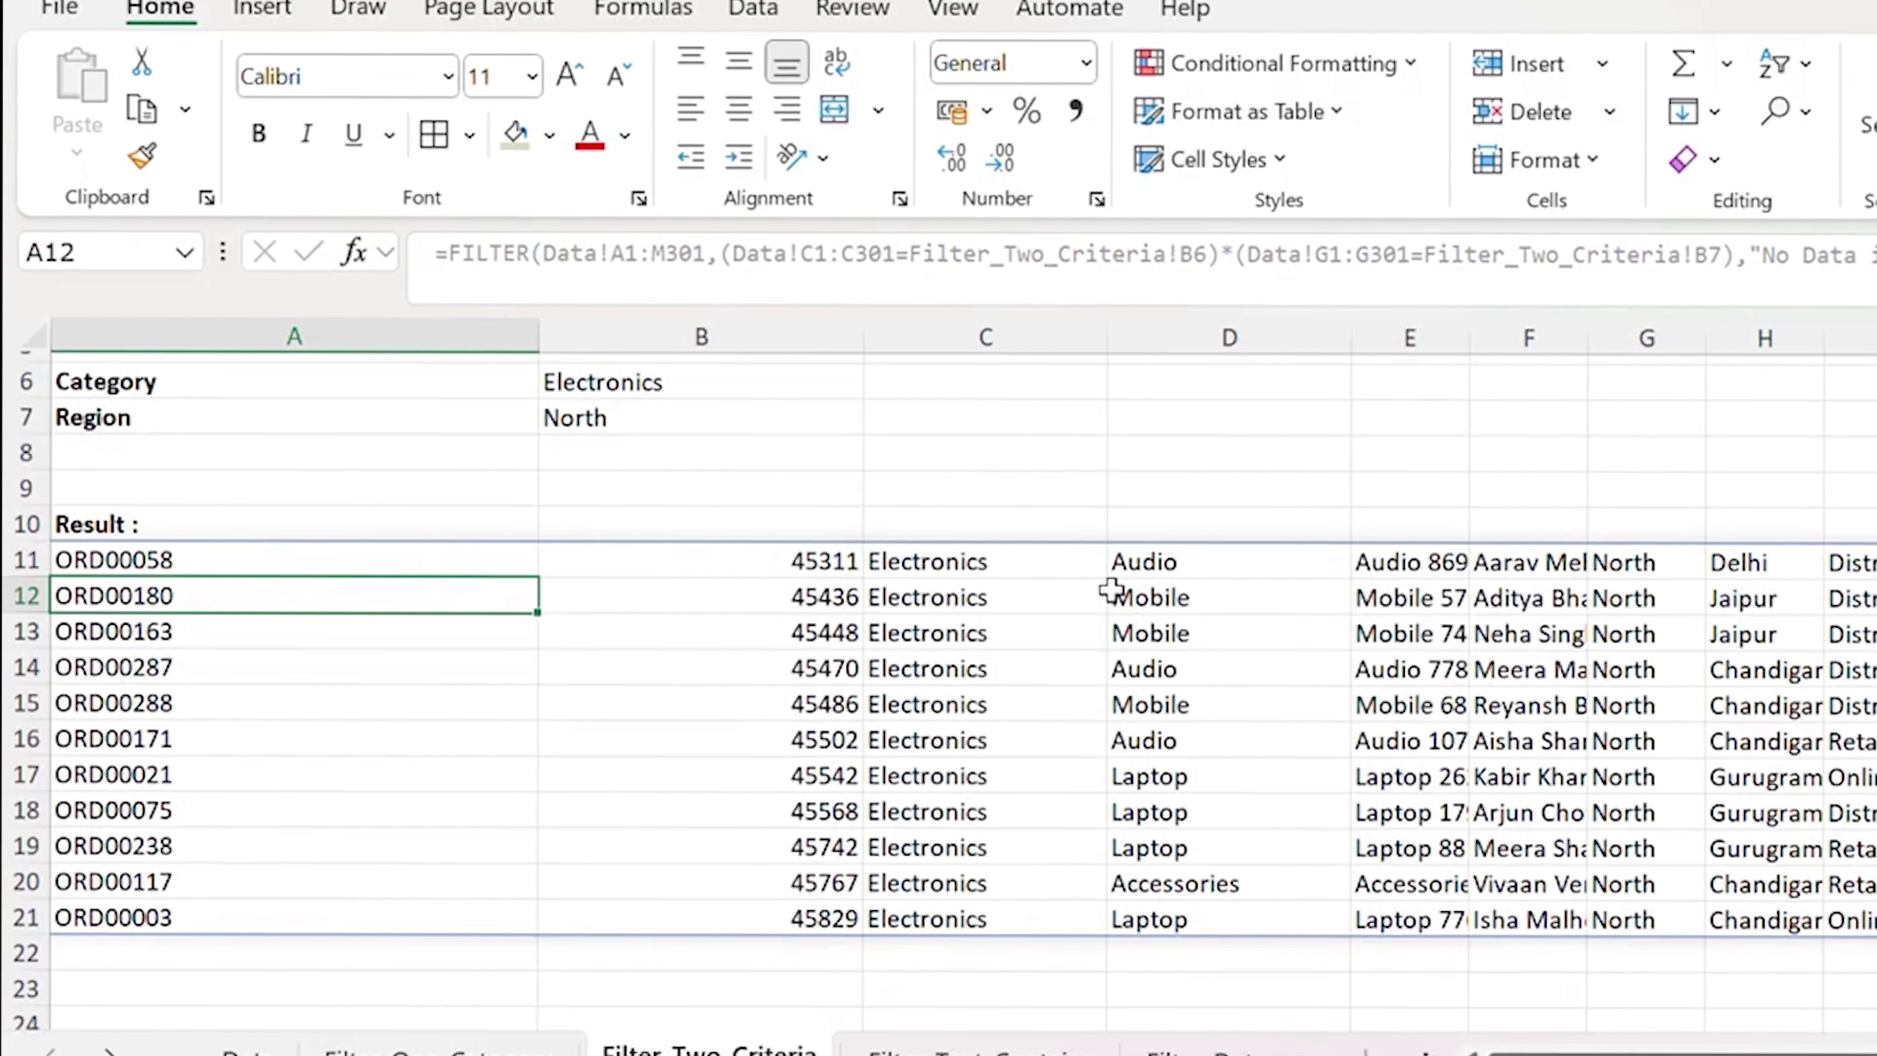
Check the Category values in column C and the Region values in column G of the filtered results.
key("Up")
key("ctrl+shift+Down")
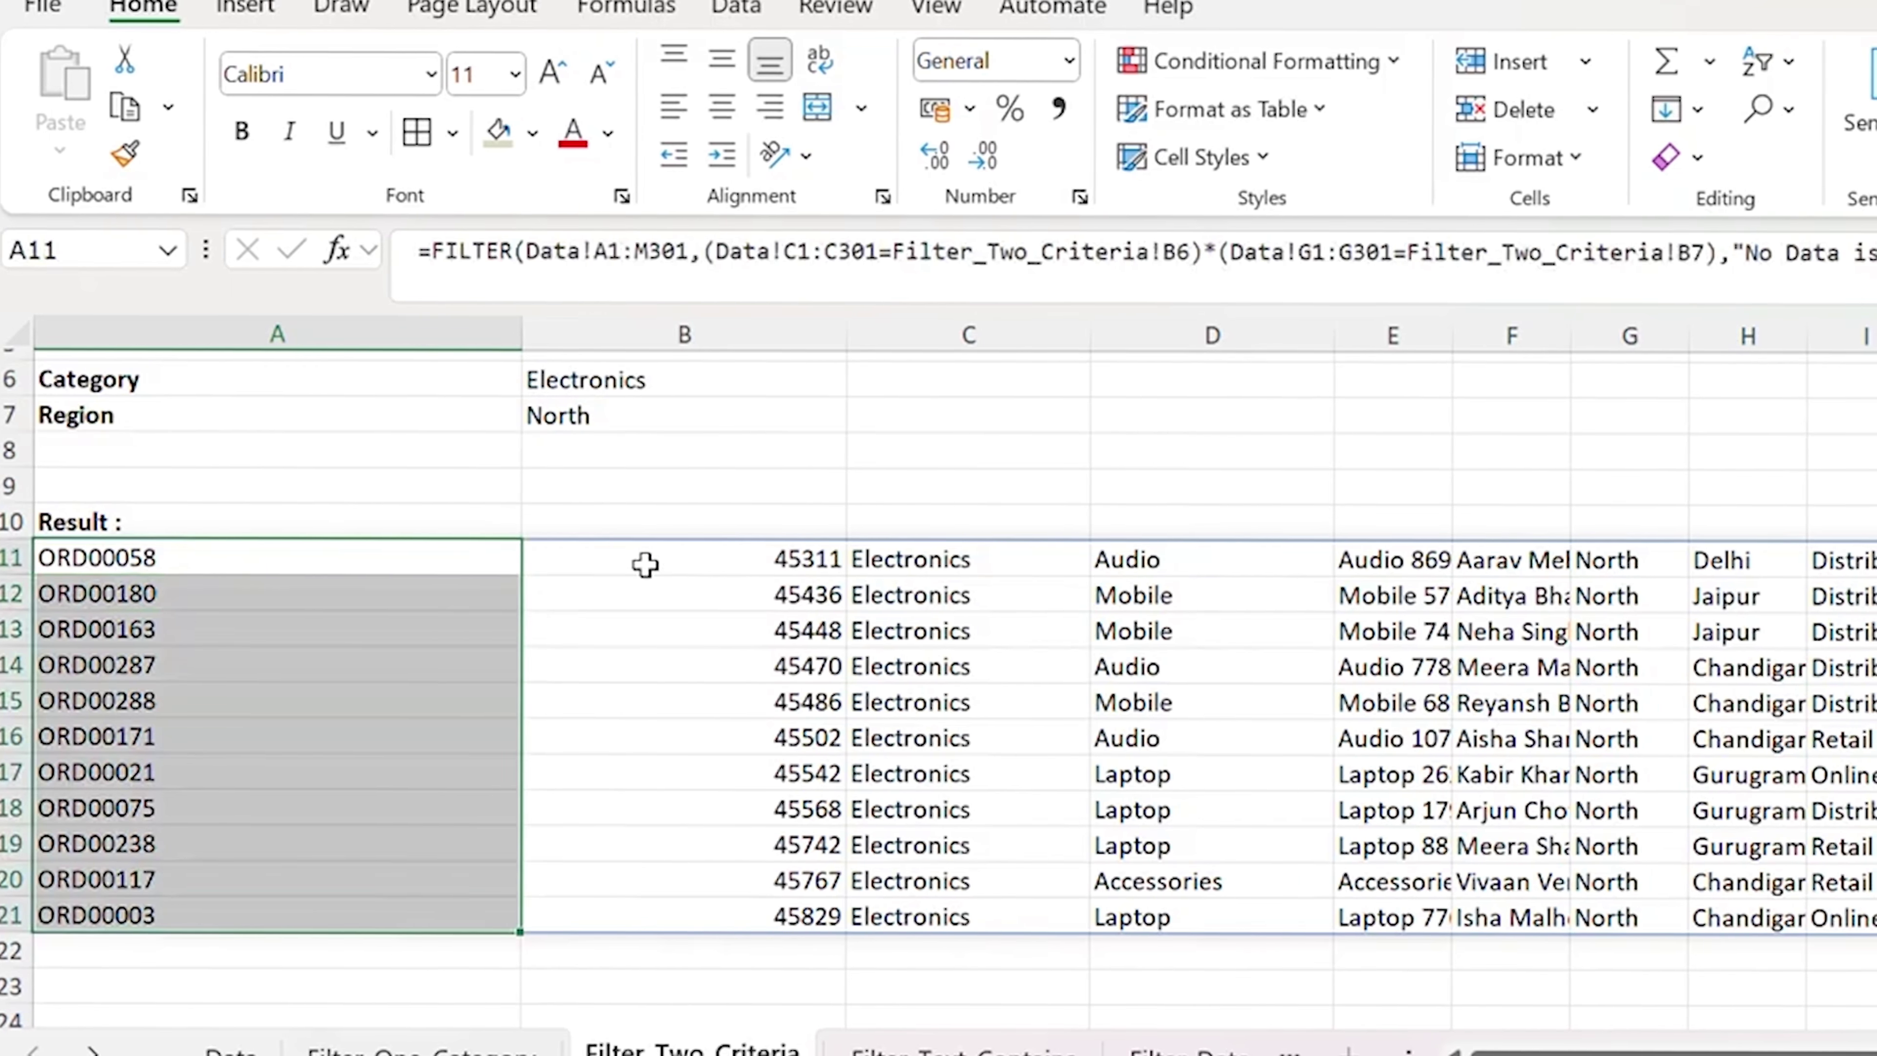
key("Right")
key("Right")
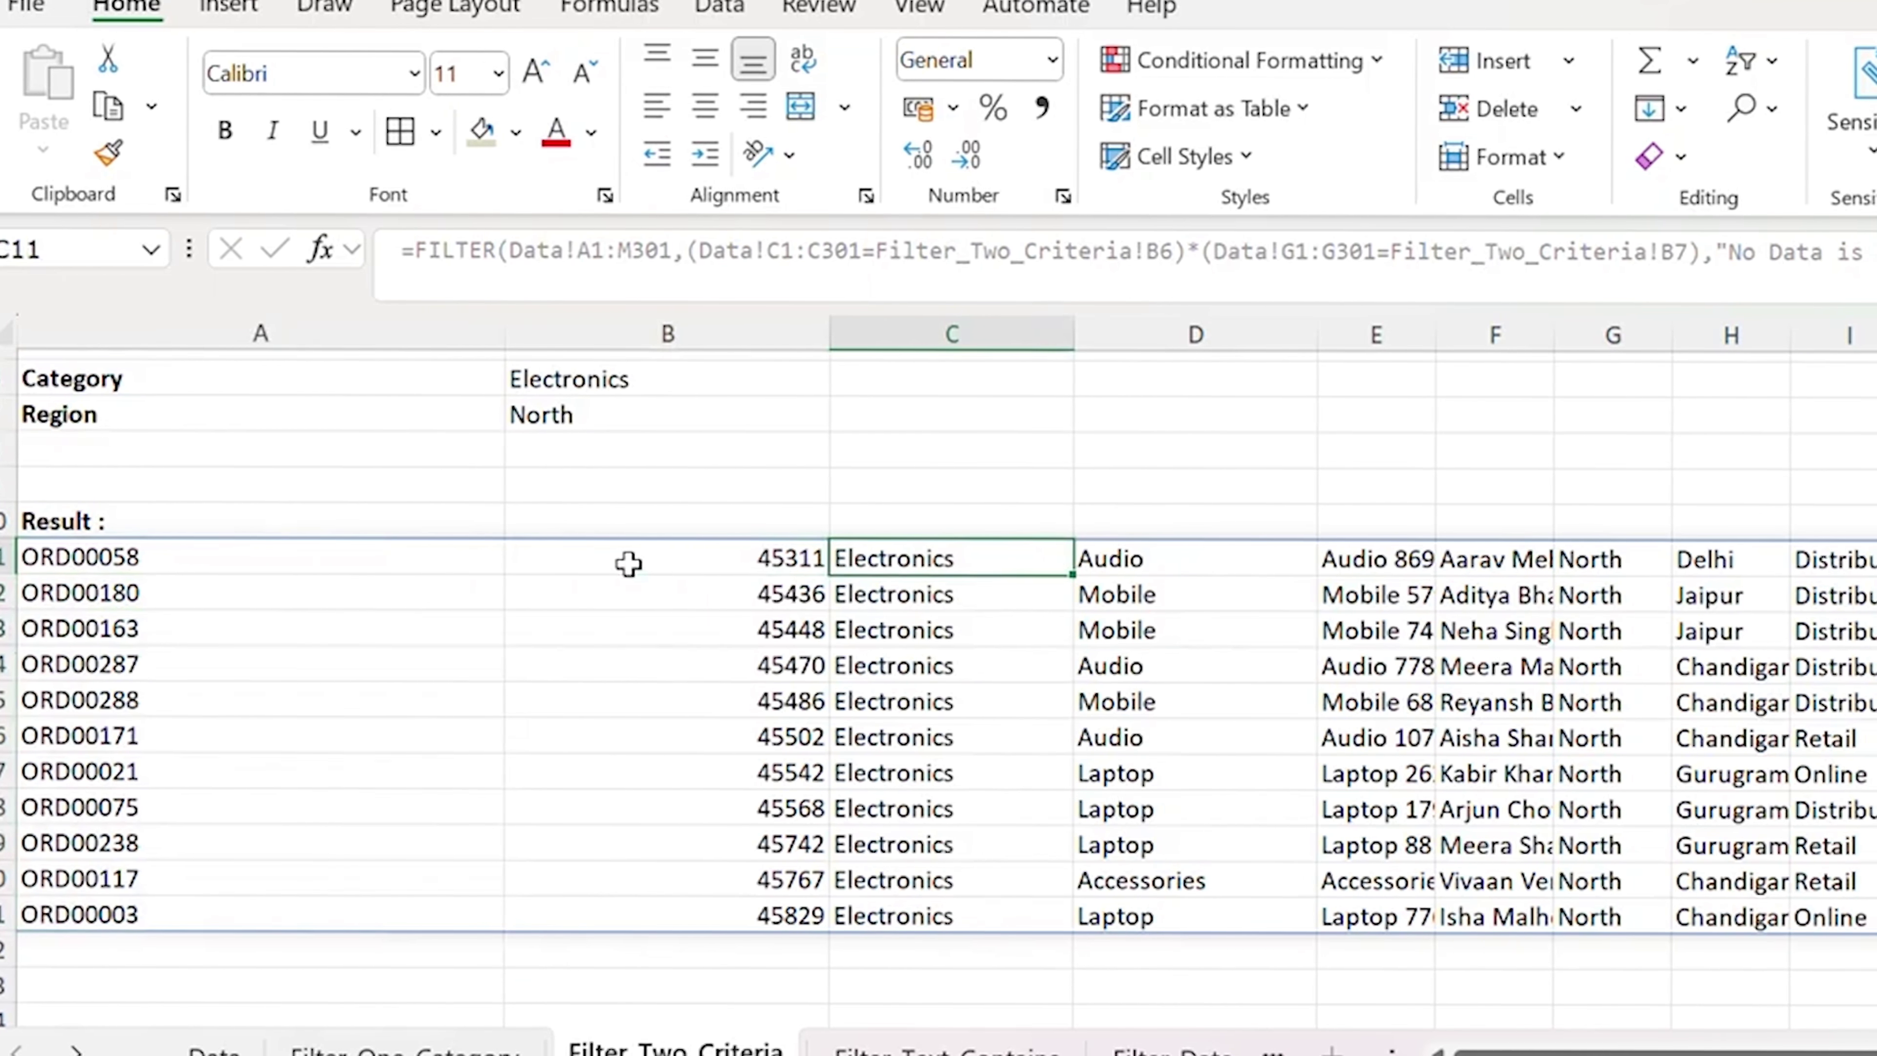
key("ctrl+shift+Down")
scroll(628, 564, "right", 5)
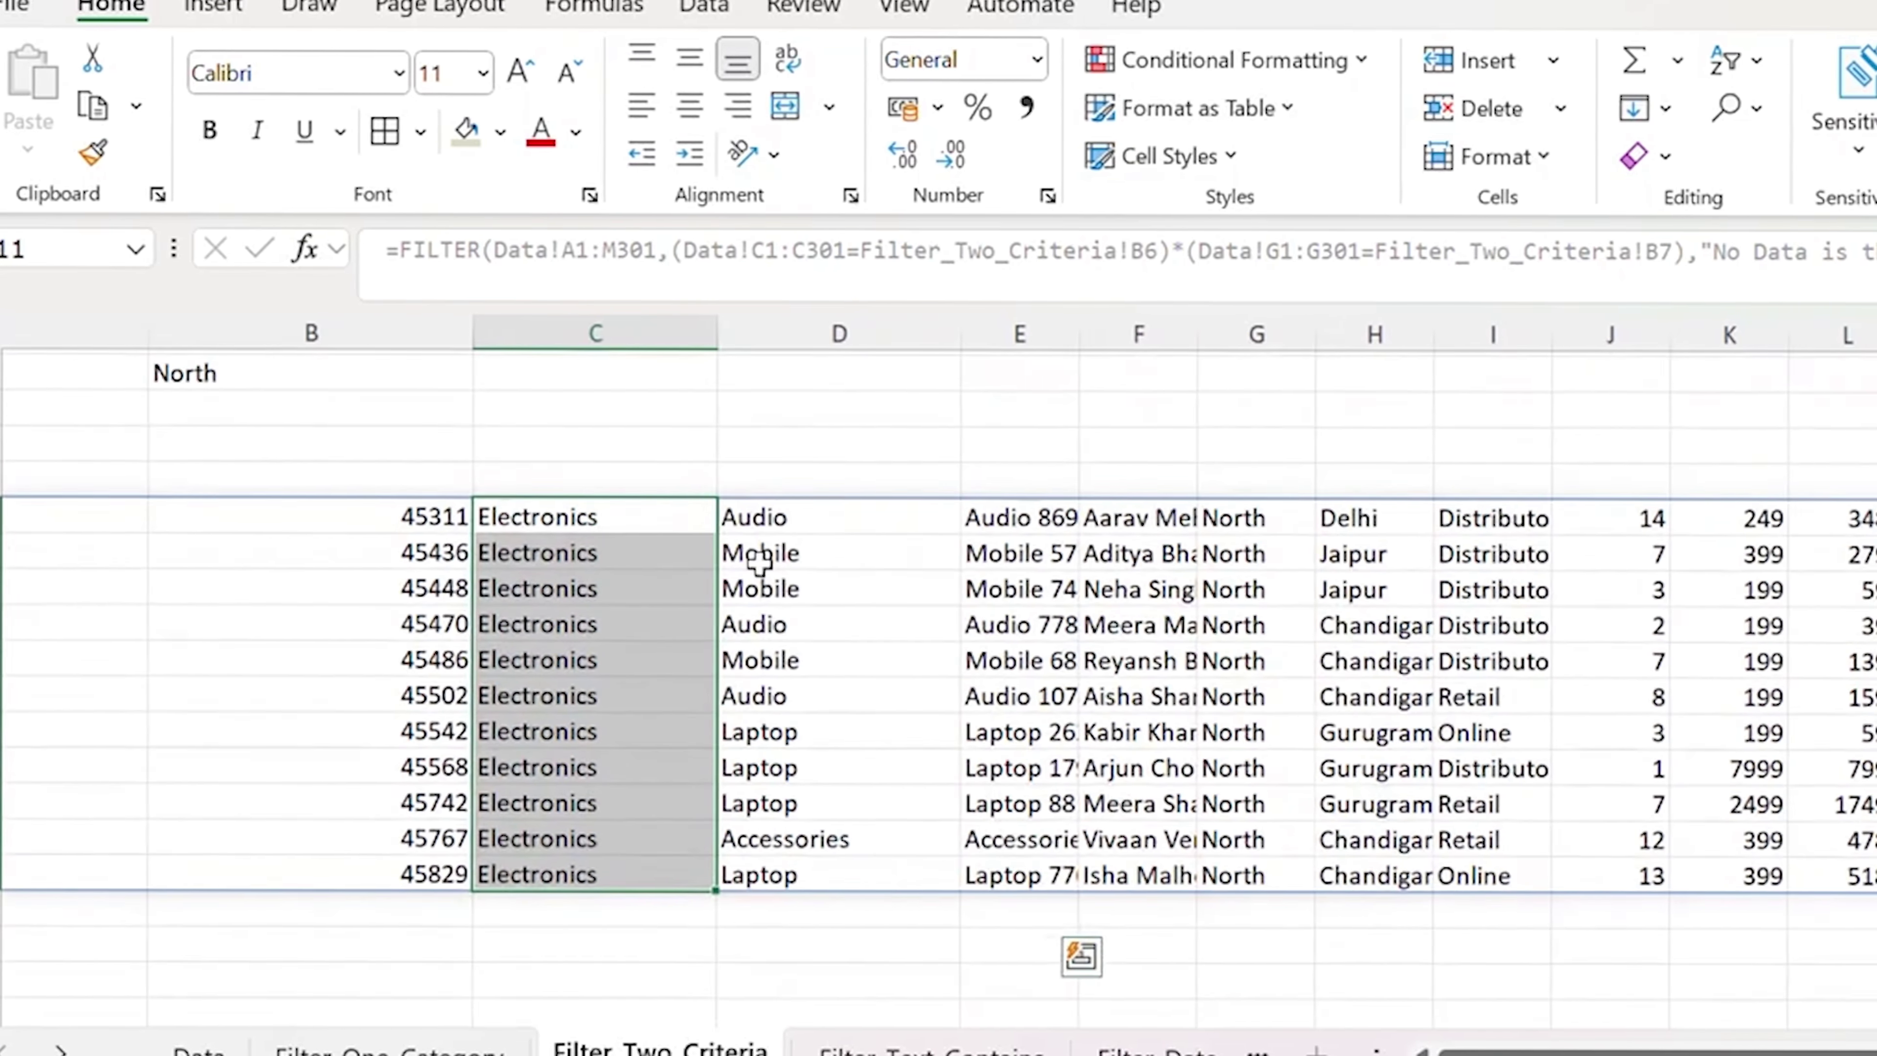
left_click(1245, 519)
key("ctrl+shift+Down")
scroll(1241, 521, "left", 3)
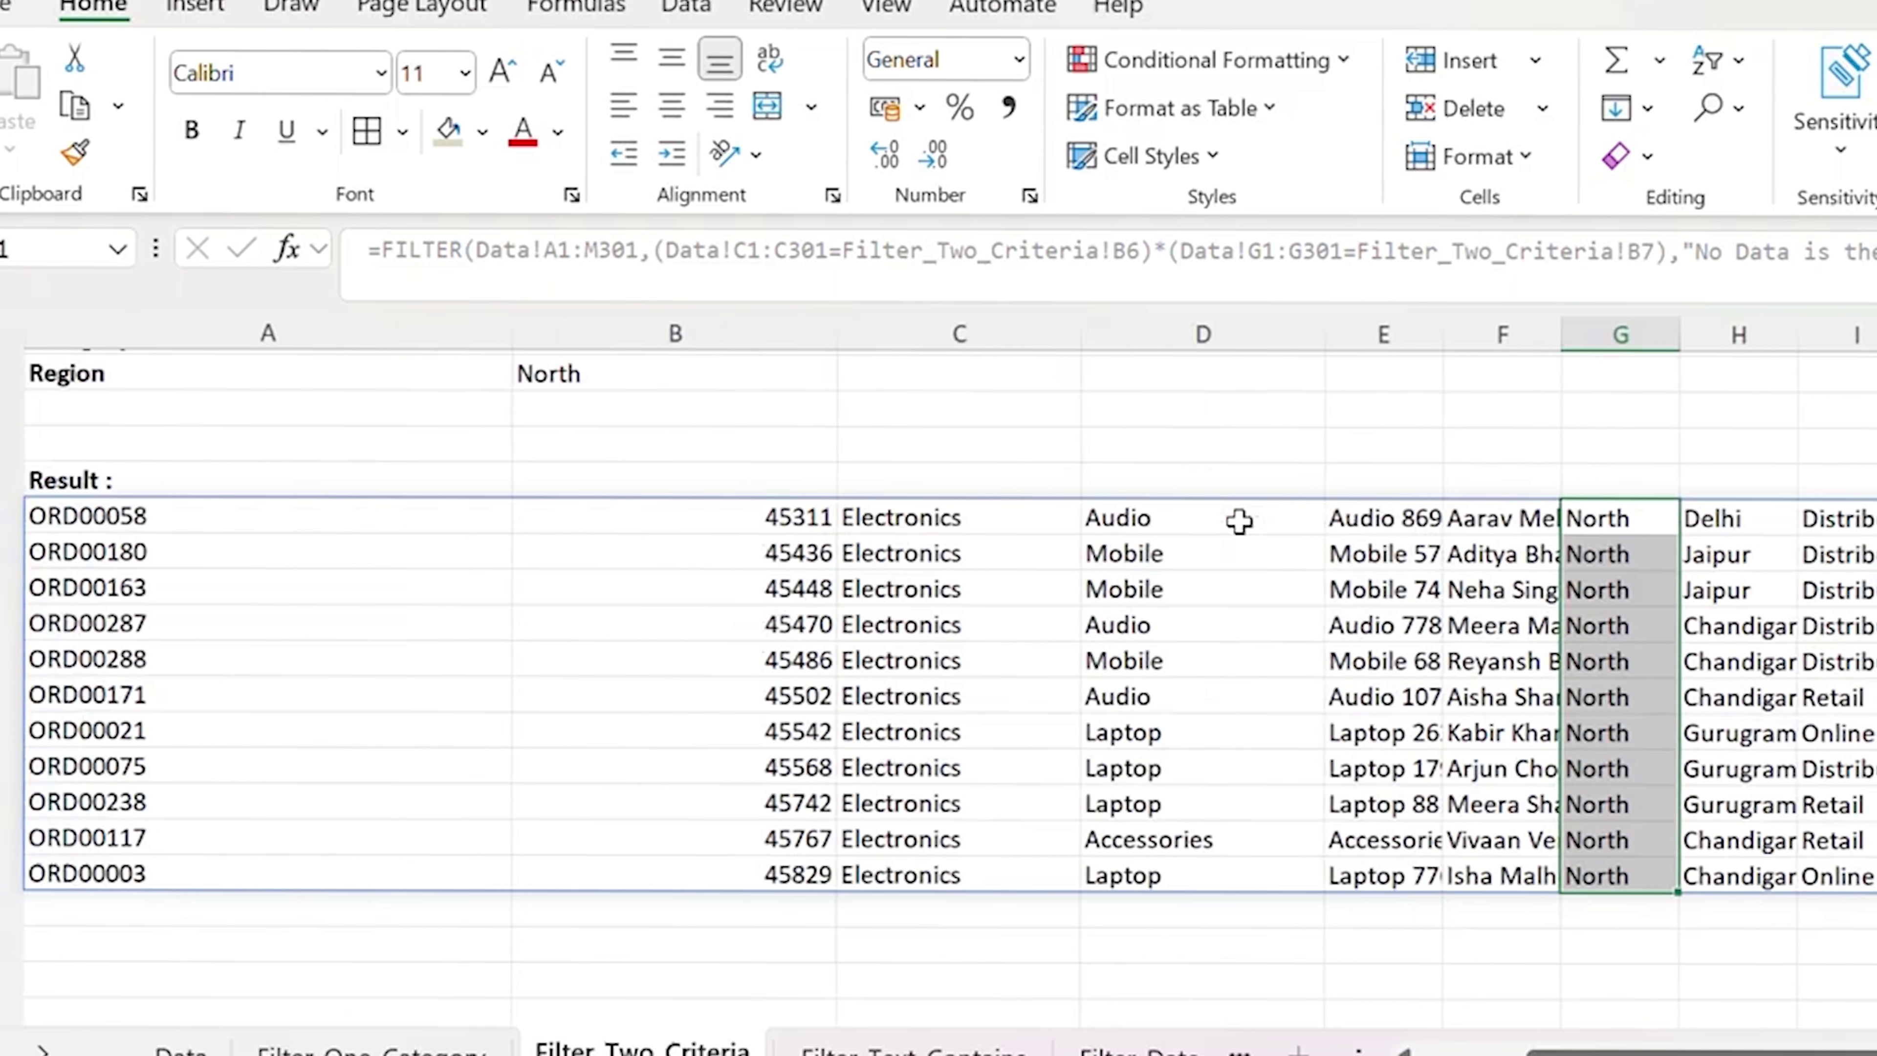
Review the FILTER formula in A11 and the criteria cells B6 and B7 that it references.
scroll(1239, 521, "up", 1)
left_click(708, 444)
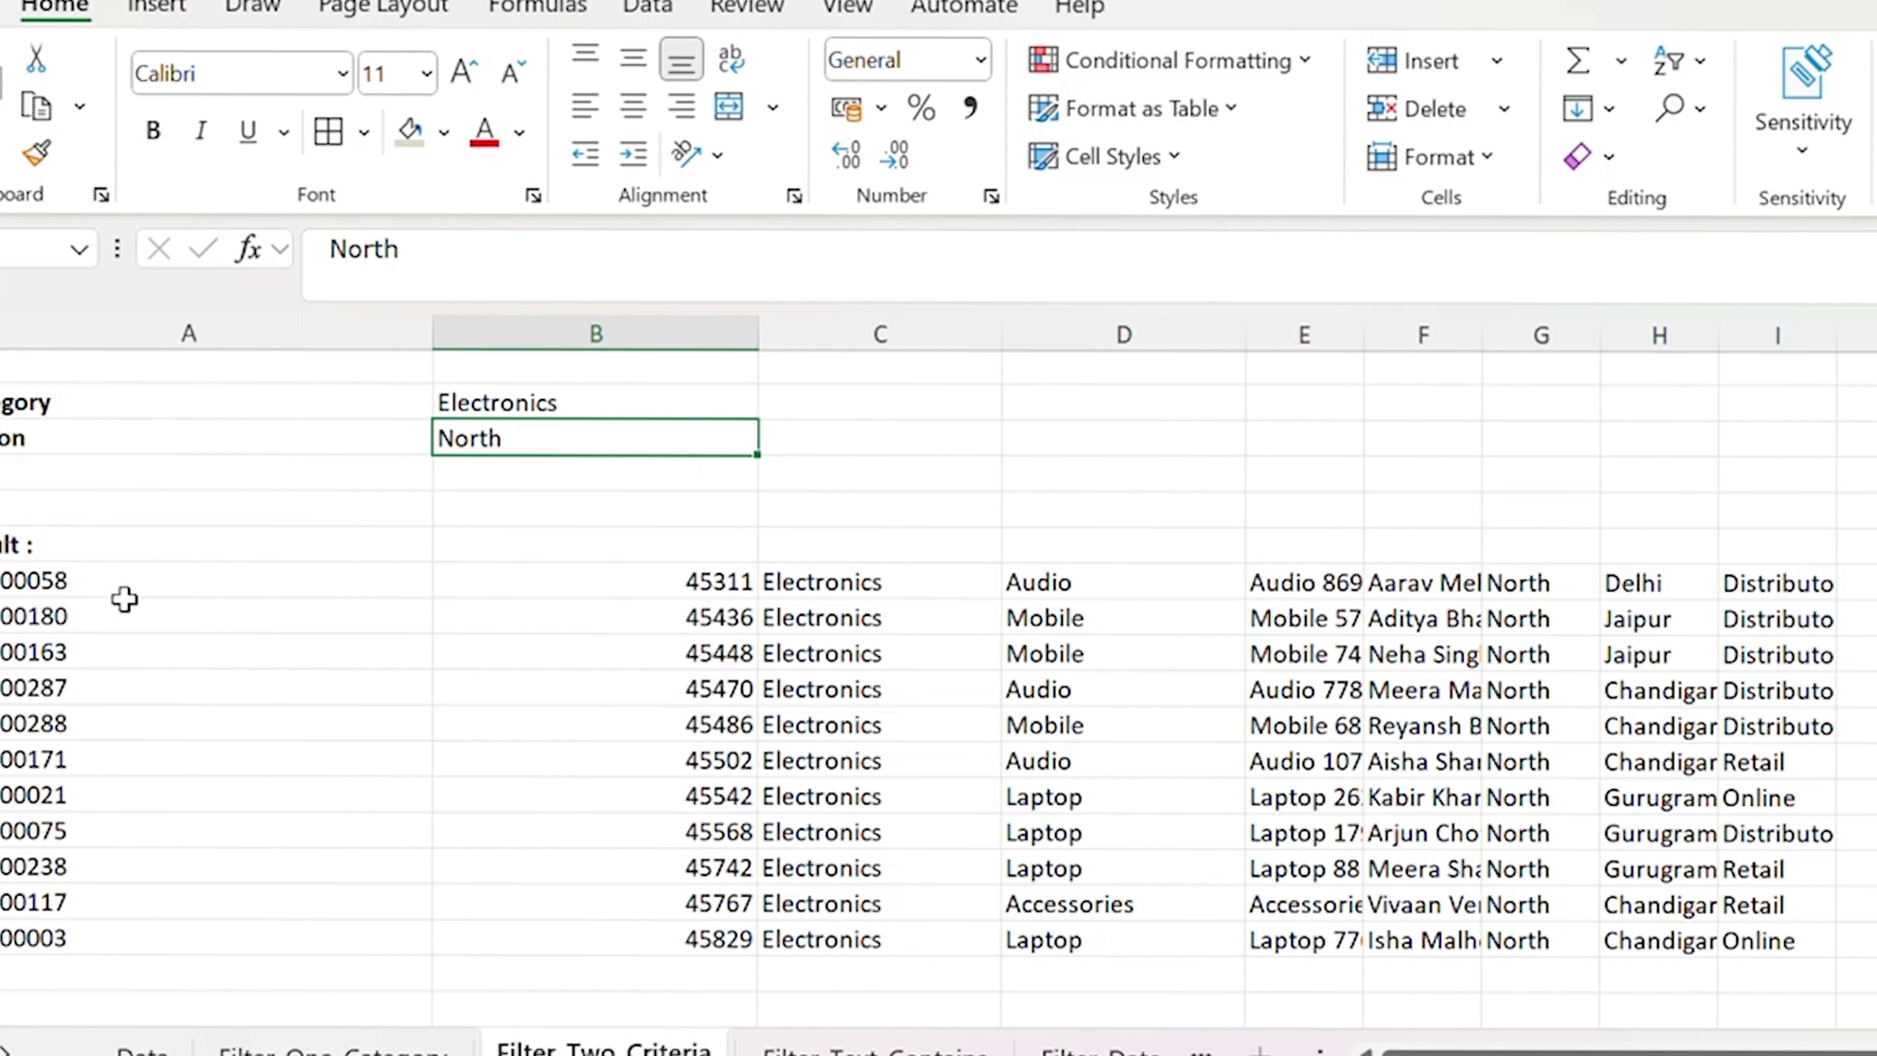
left_click(133, 579)
double_click(293, 582)
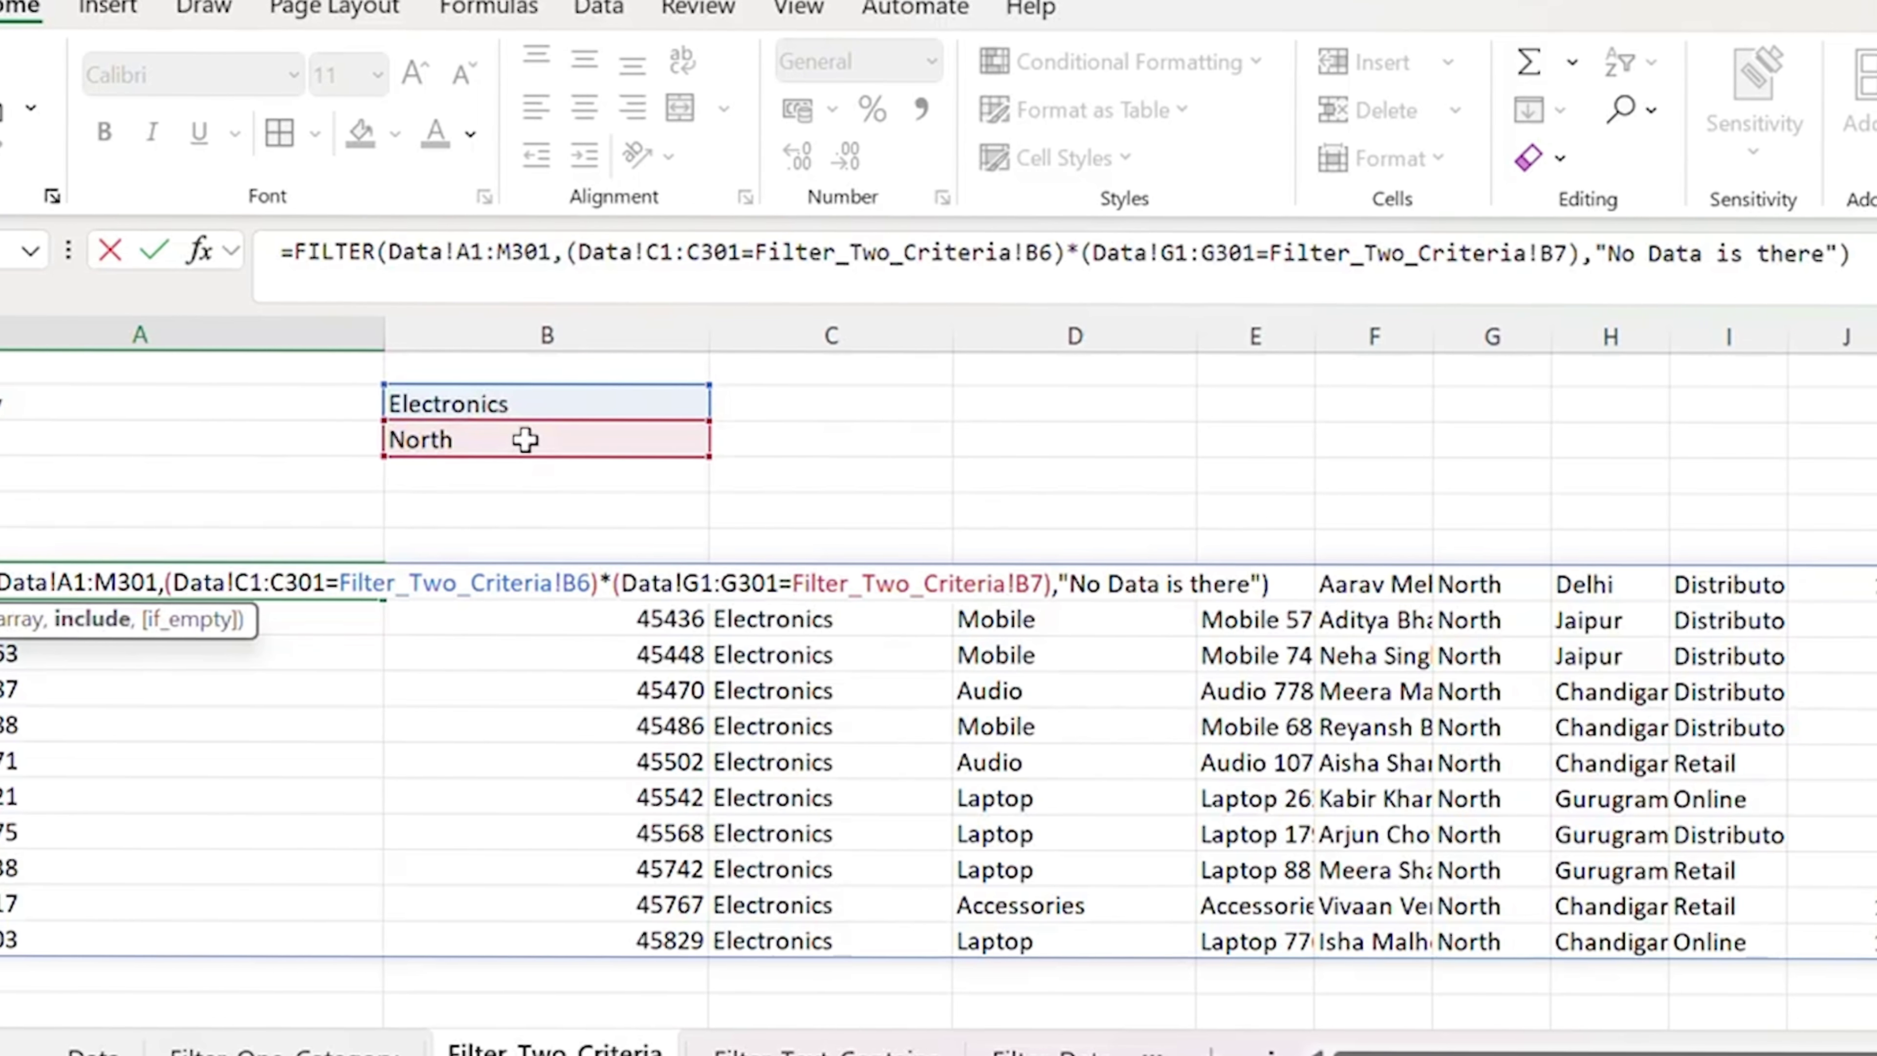
key("Escape")
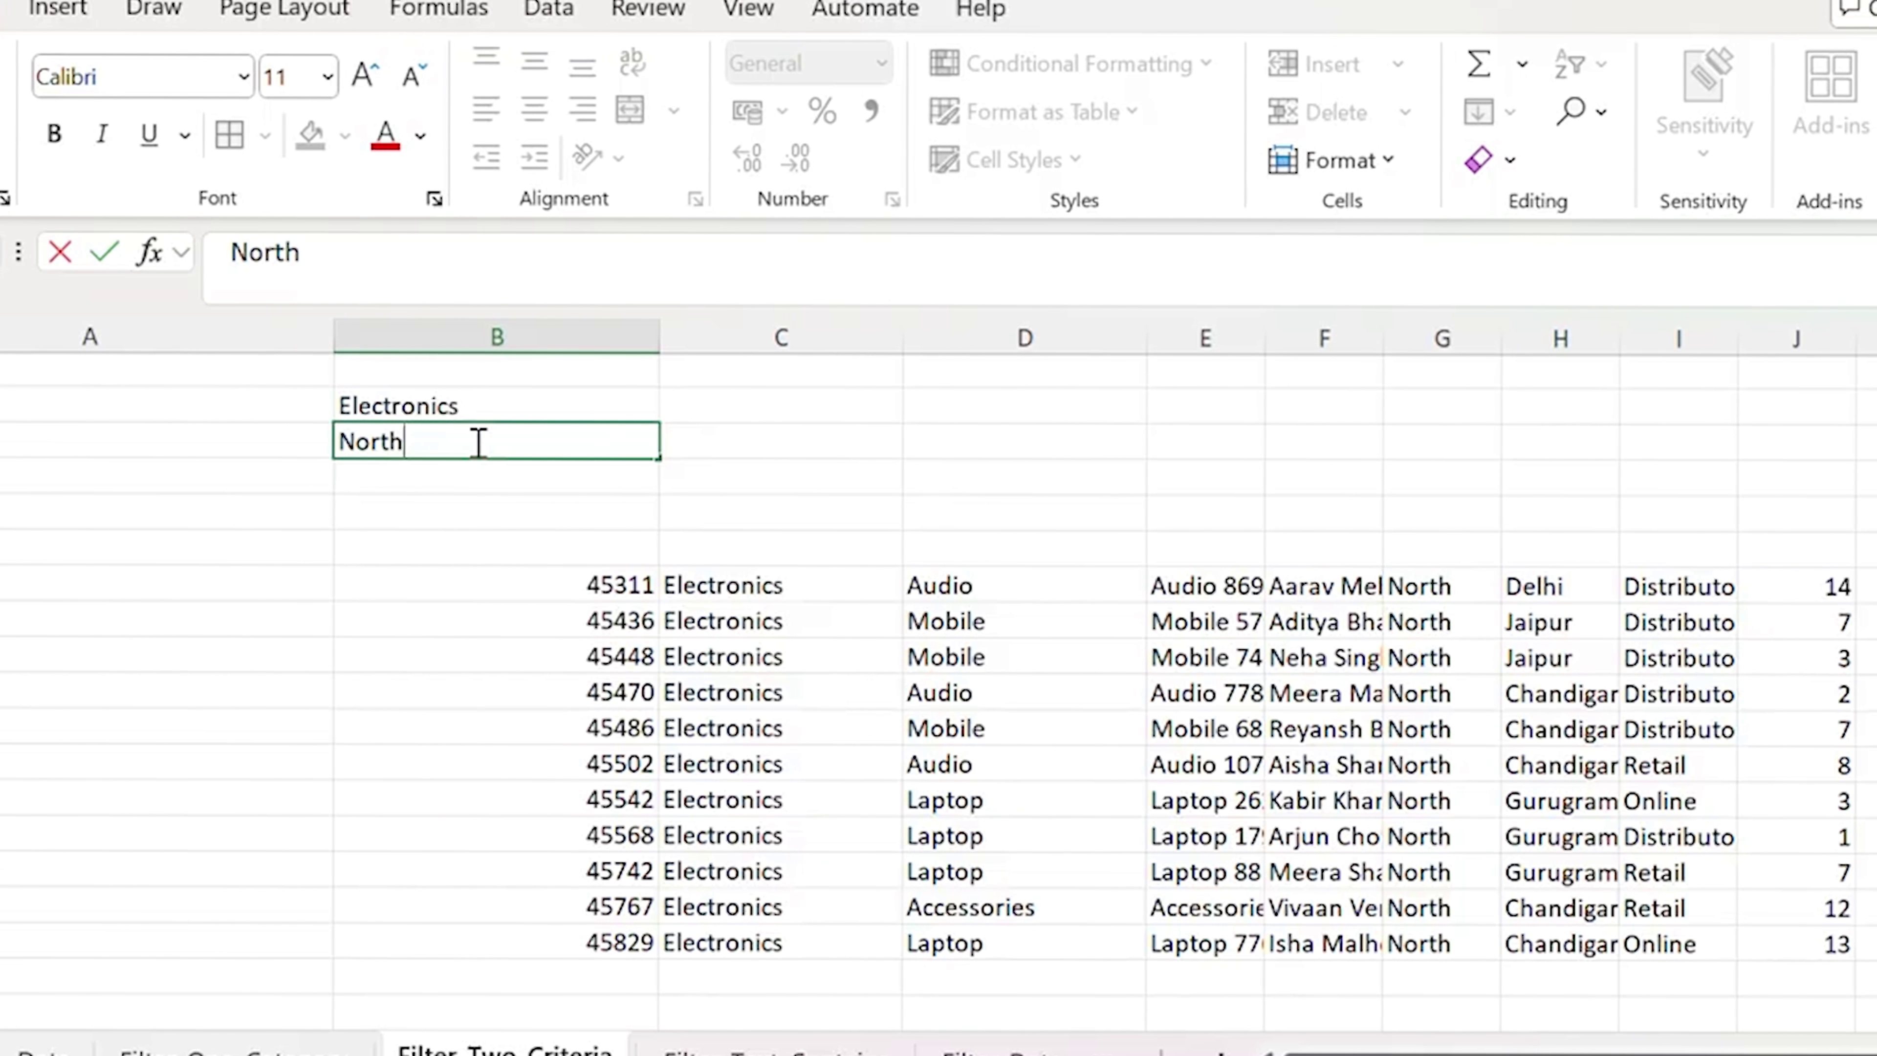
double_click(84, 584)
left_click(370, 260)
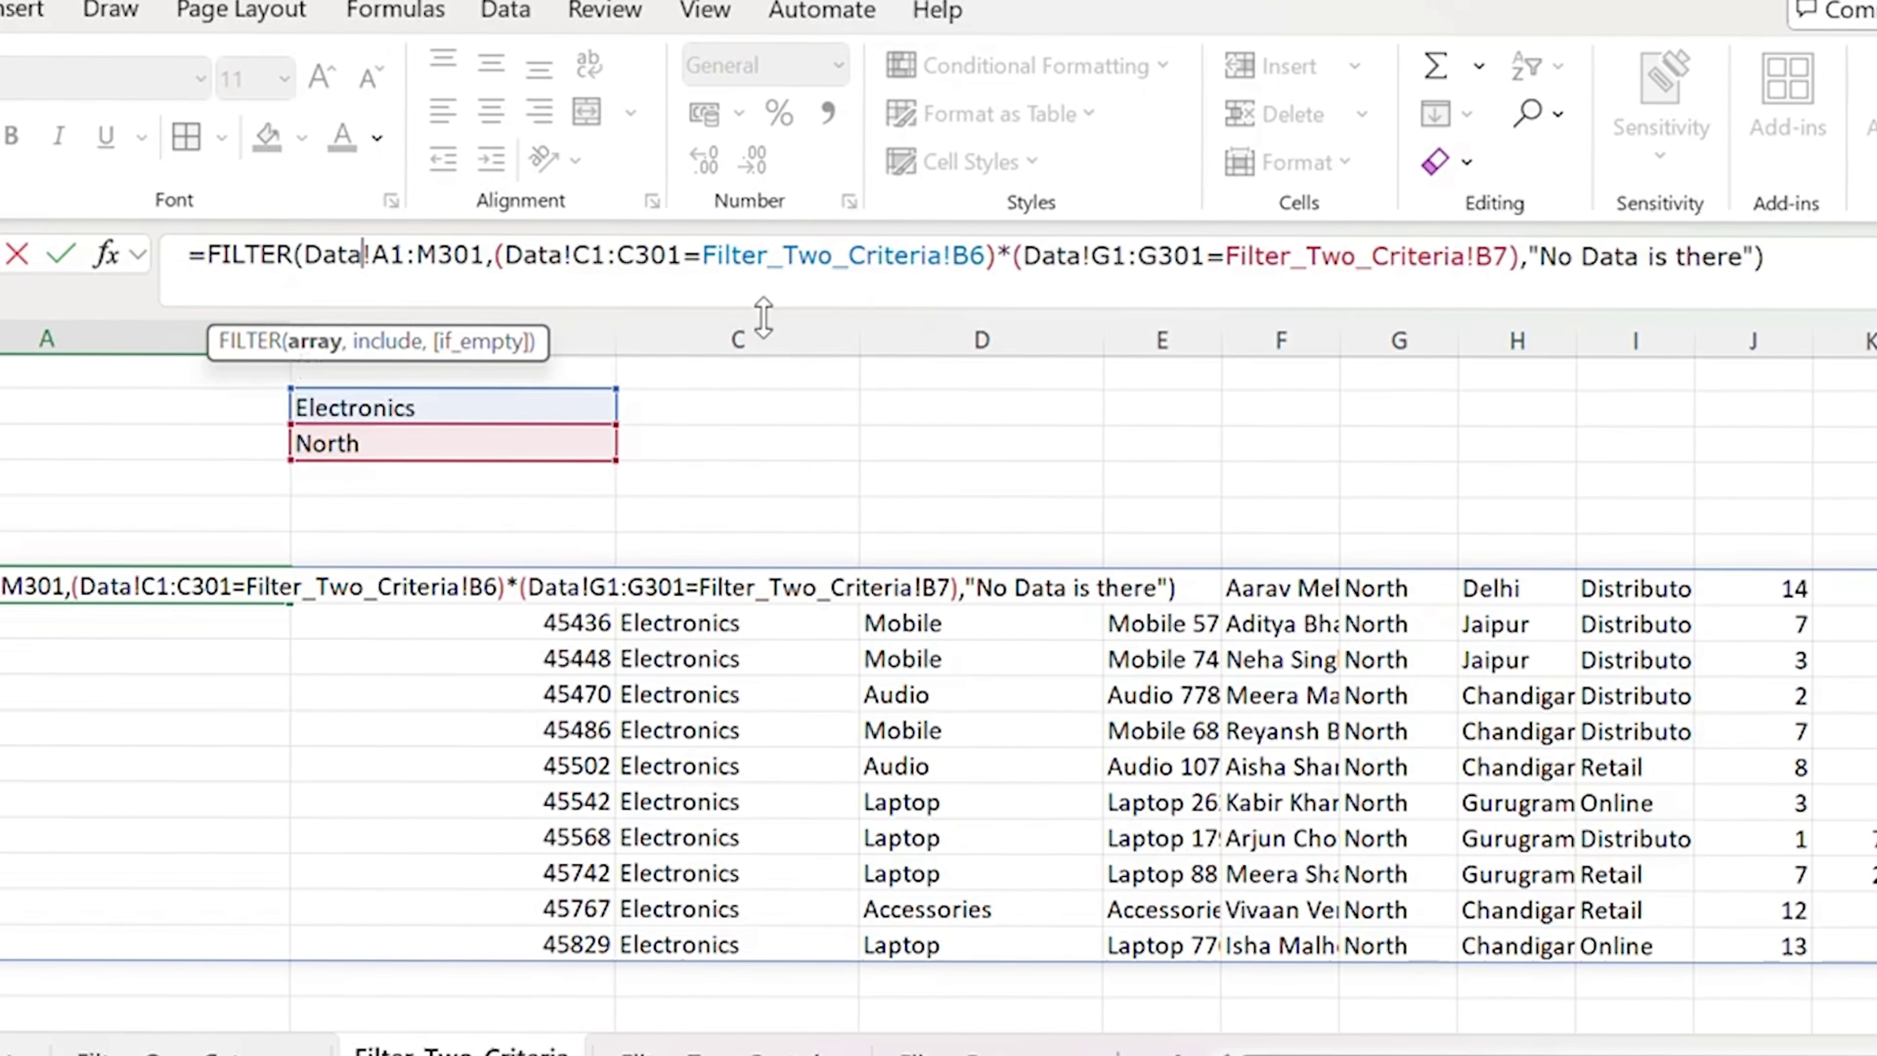
left_click(1552, 264)
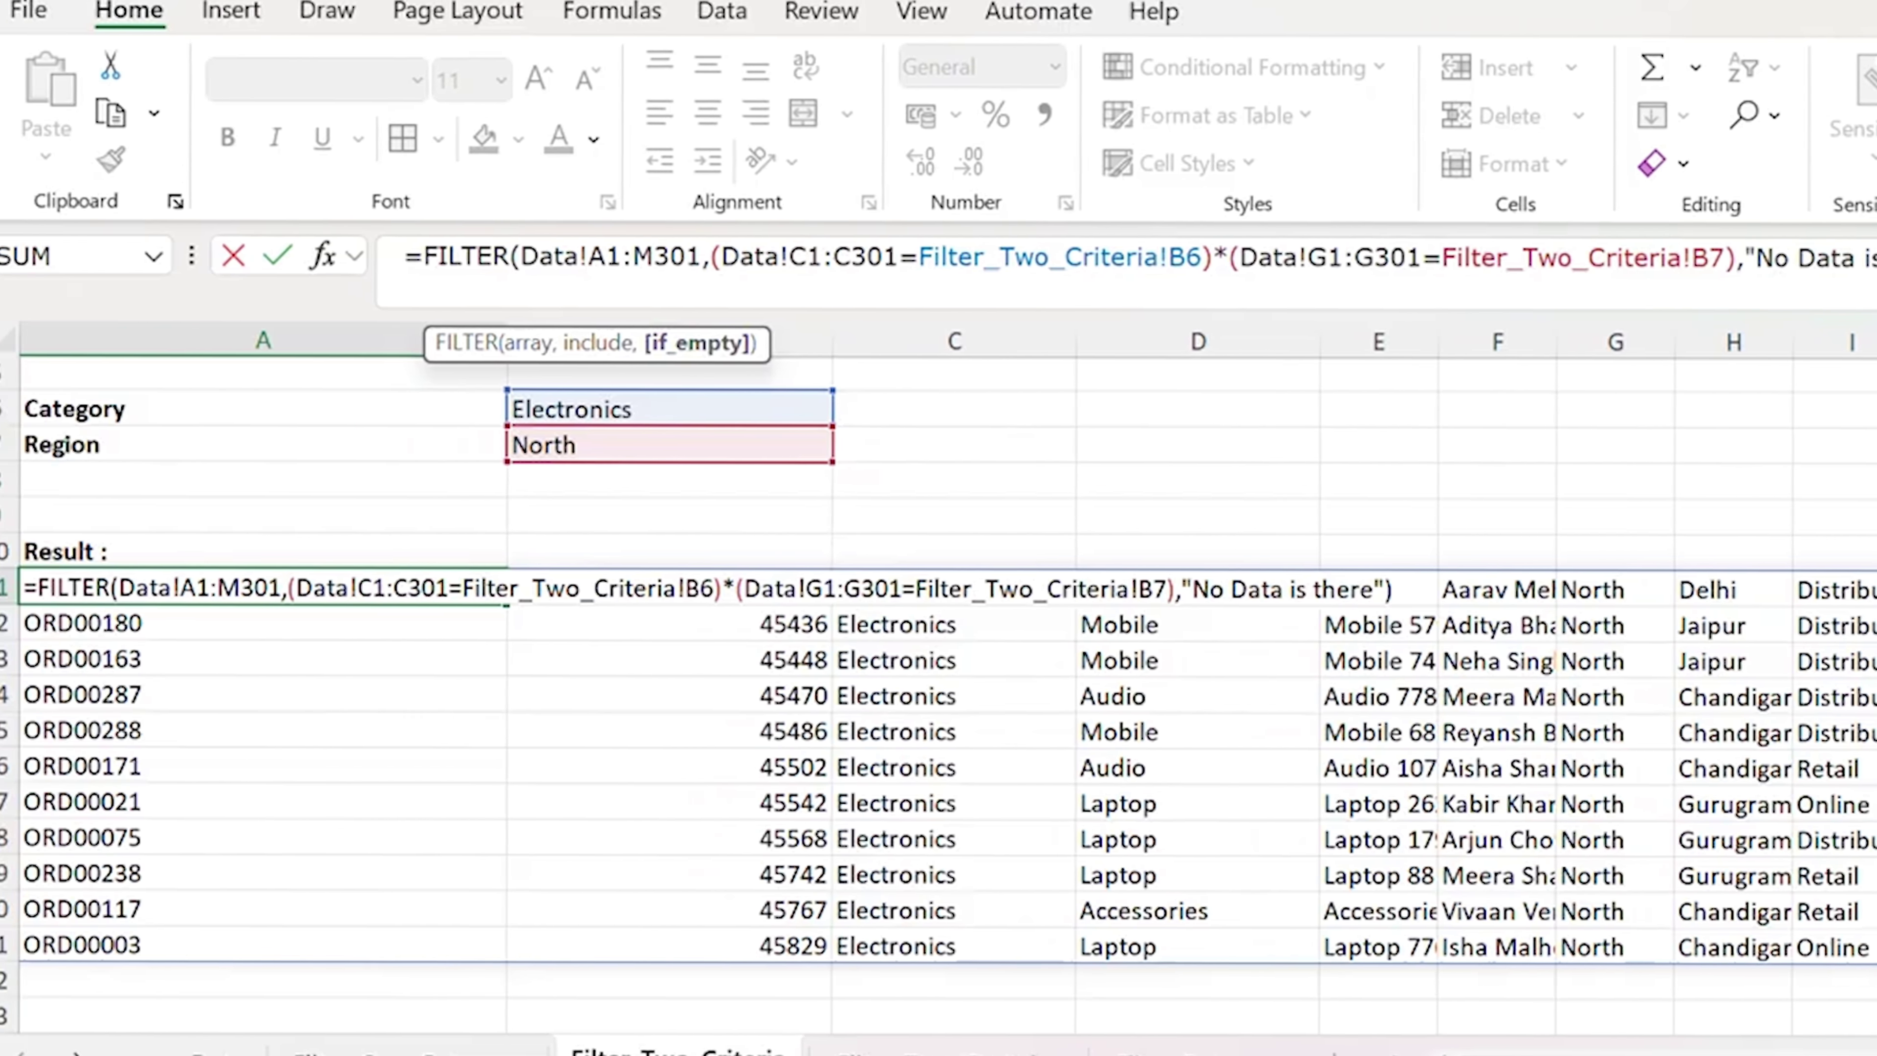
key("Escape")
Set the region in B7 to the misspelled value Northh to test the formula's no-match case.
left_click(445, 444)
double_click(718, 447)
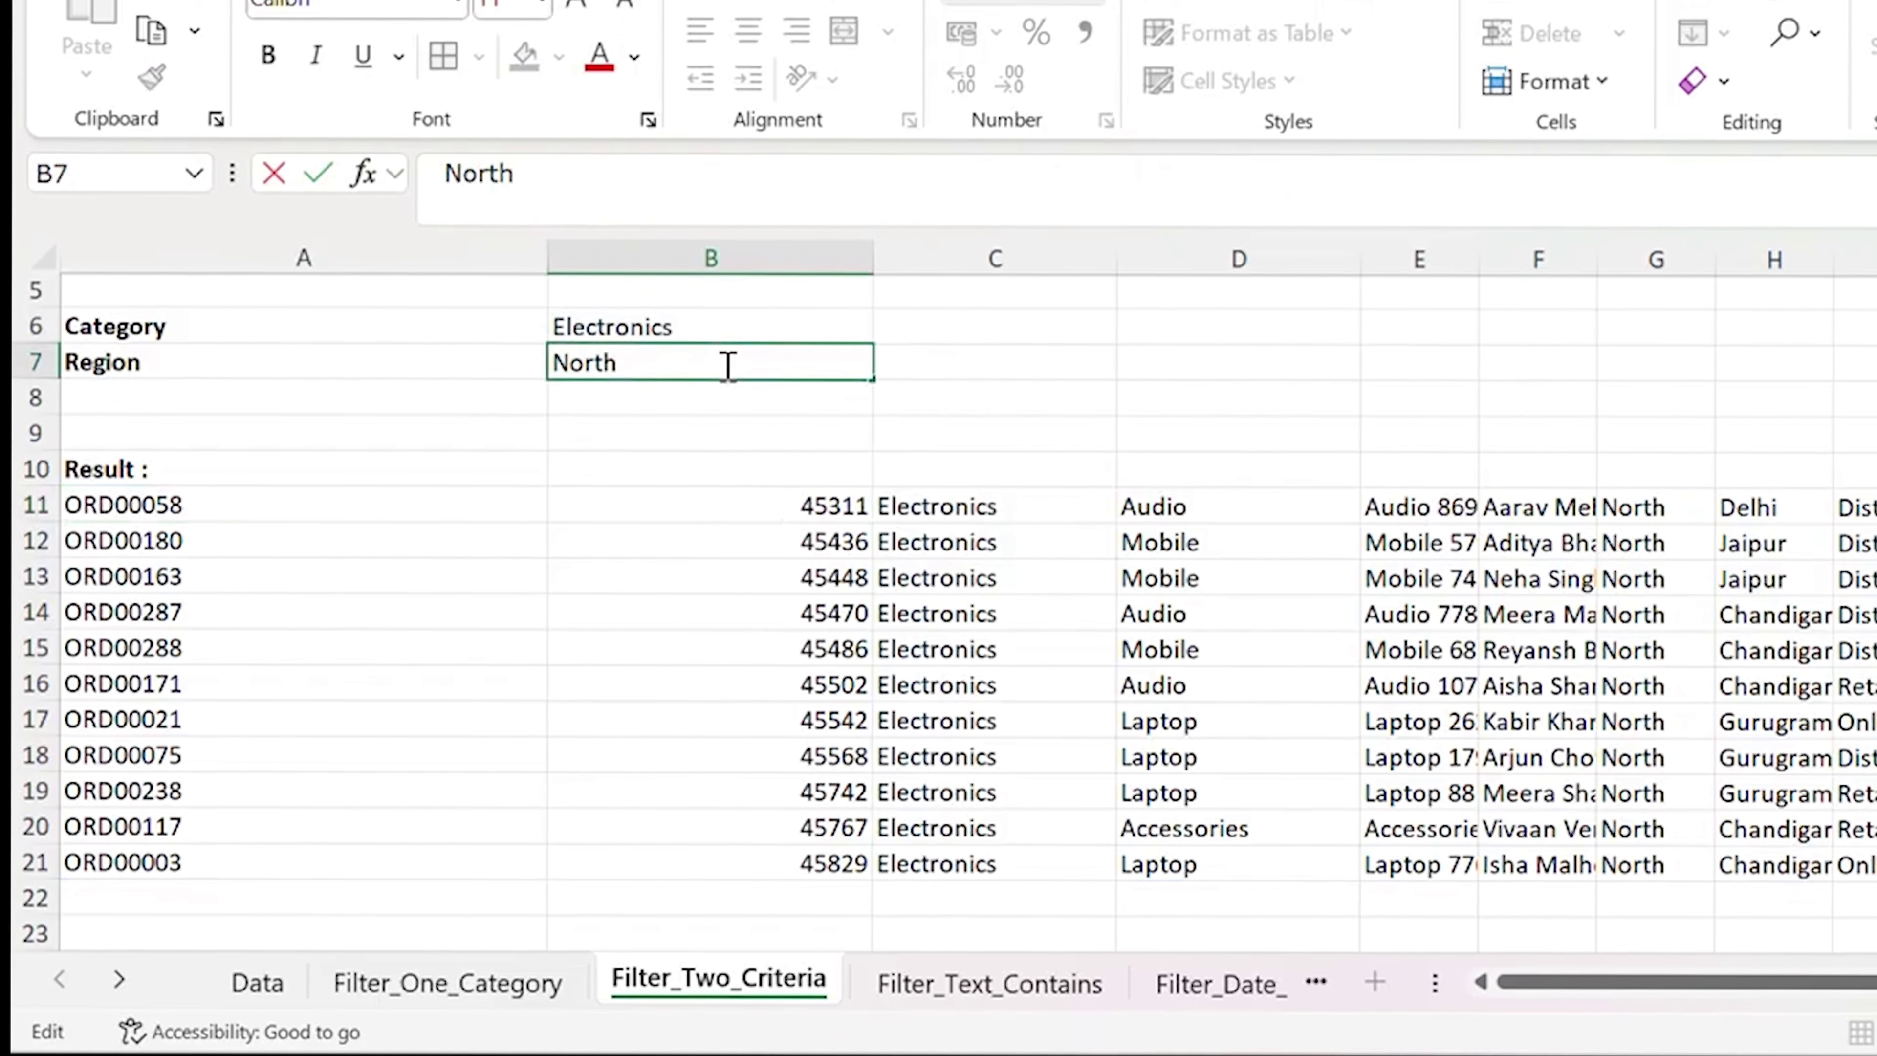
type("h")
left_click(181, 585)
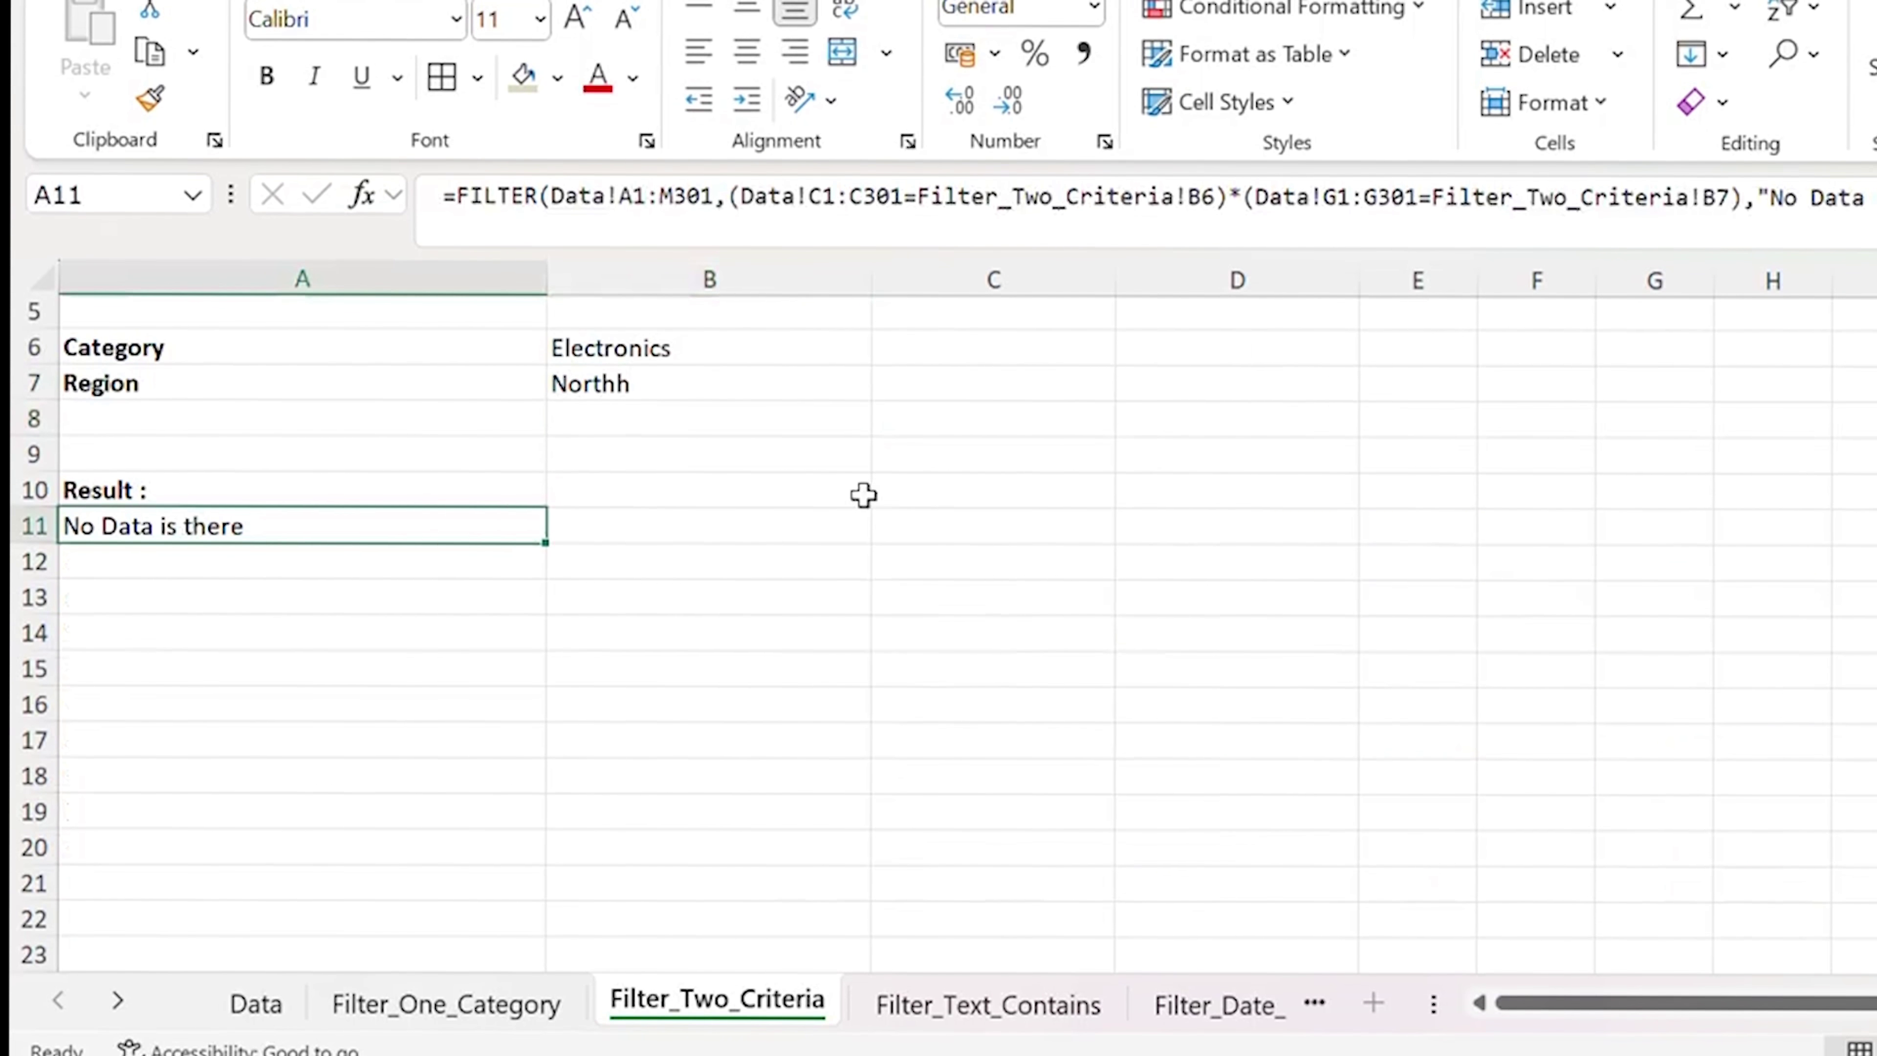
Correct the region in B7 to North.
left_click(758, 391)
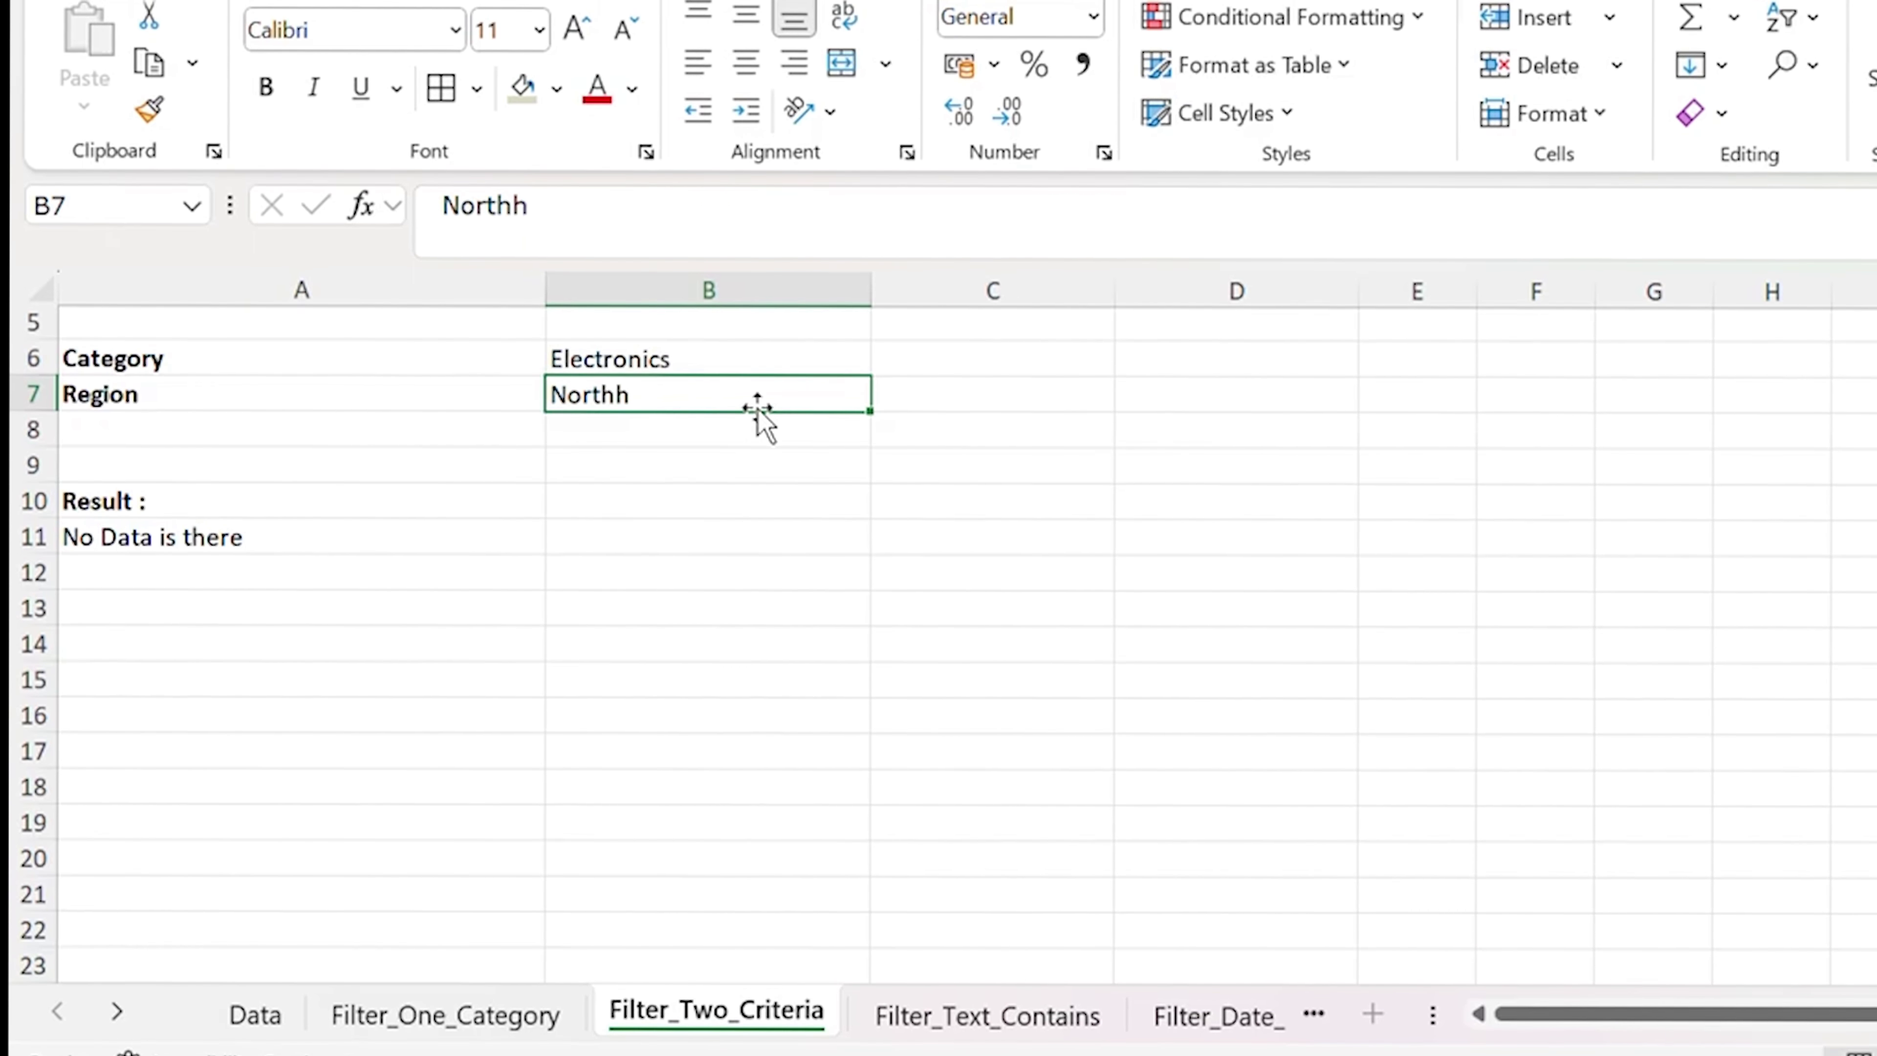
double_click(756, 392)
key("BackSpace")
key("Return")
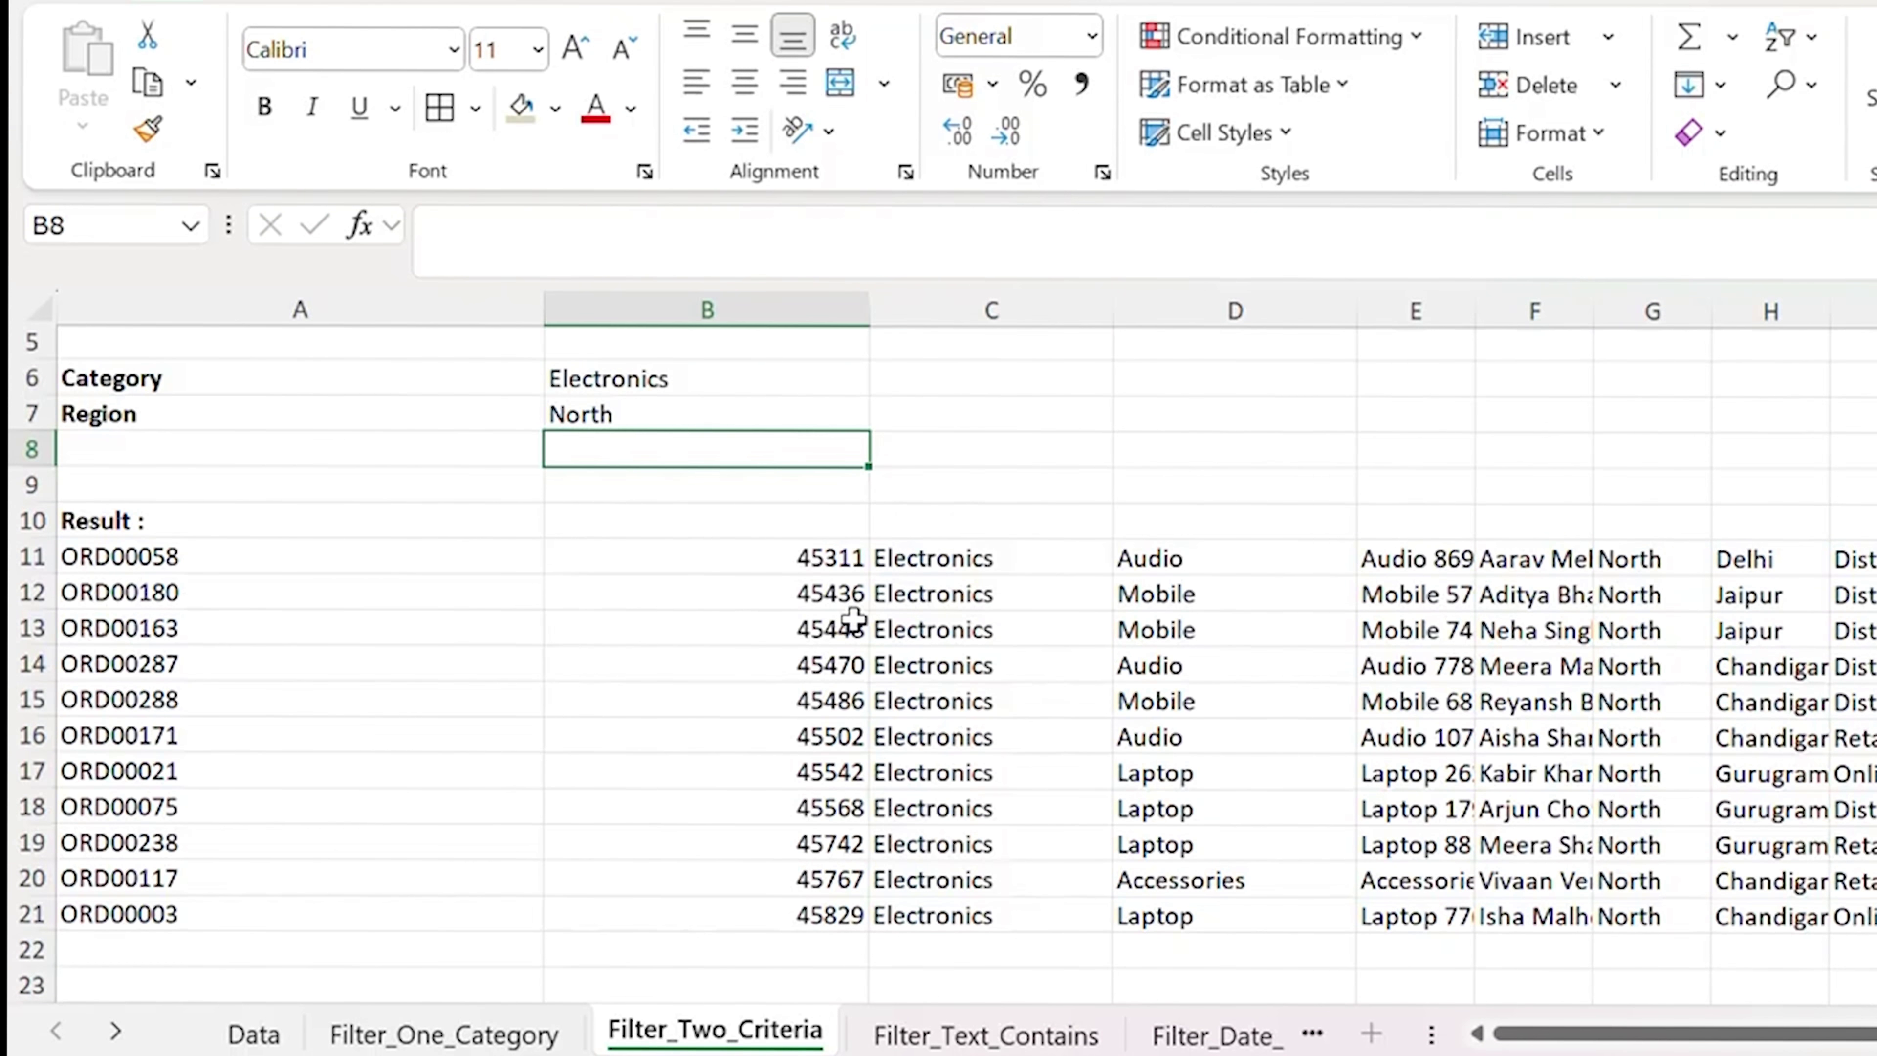
Enter True beside the category and region criteria in C6 and C7, and clear both cells again.
left_click(962, 385)
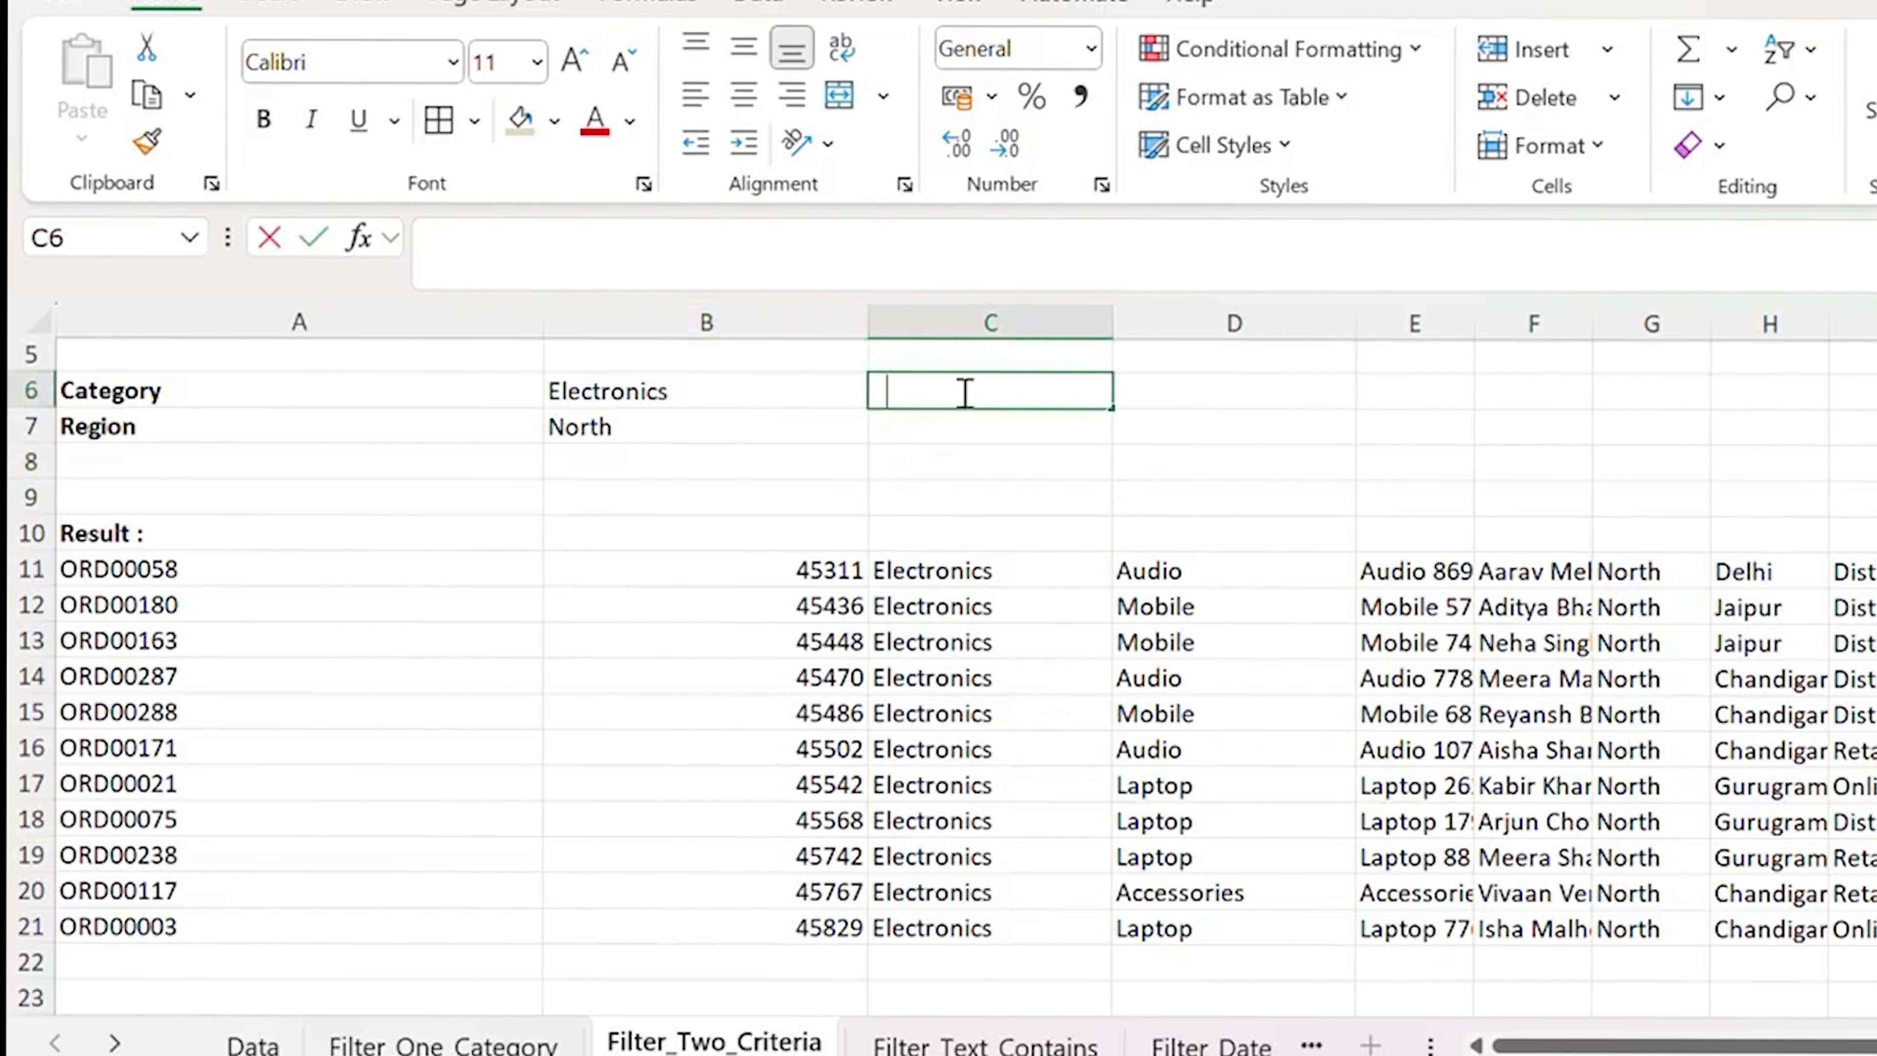
type("True")
key("Return")
left_click(961, 391)
key("Down")
key("shift+Up")
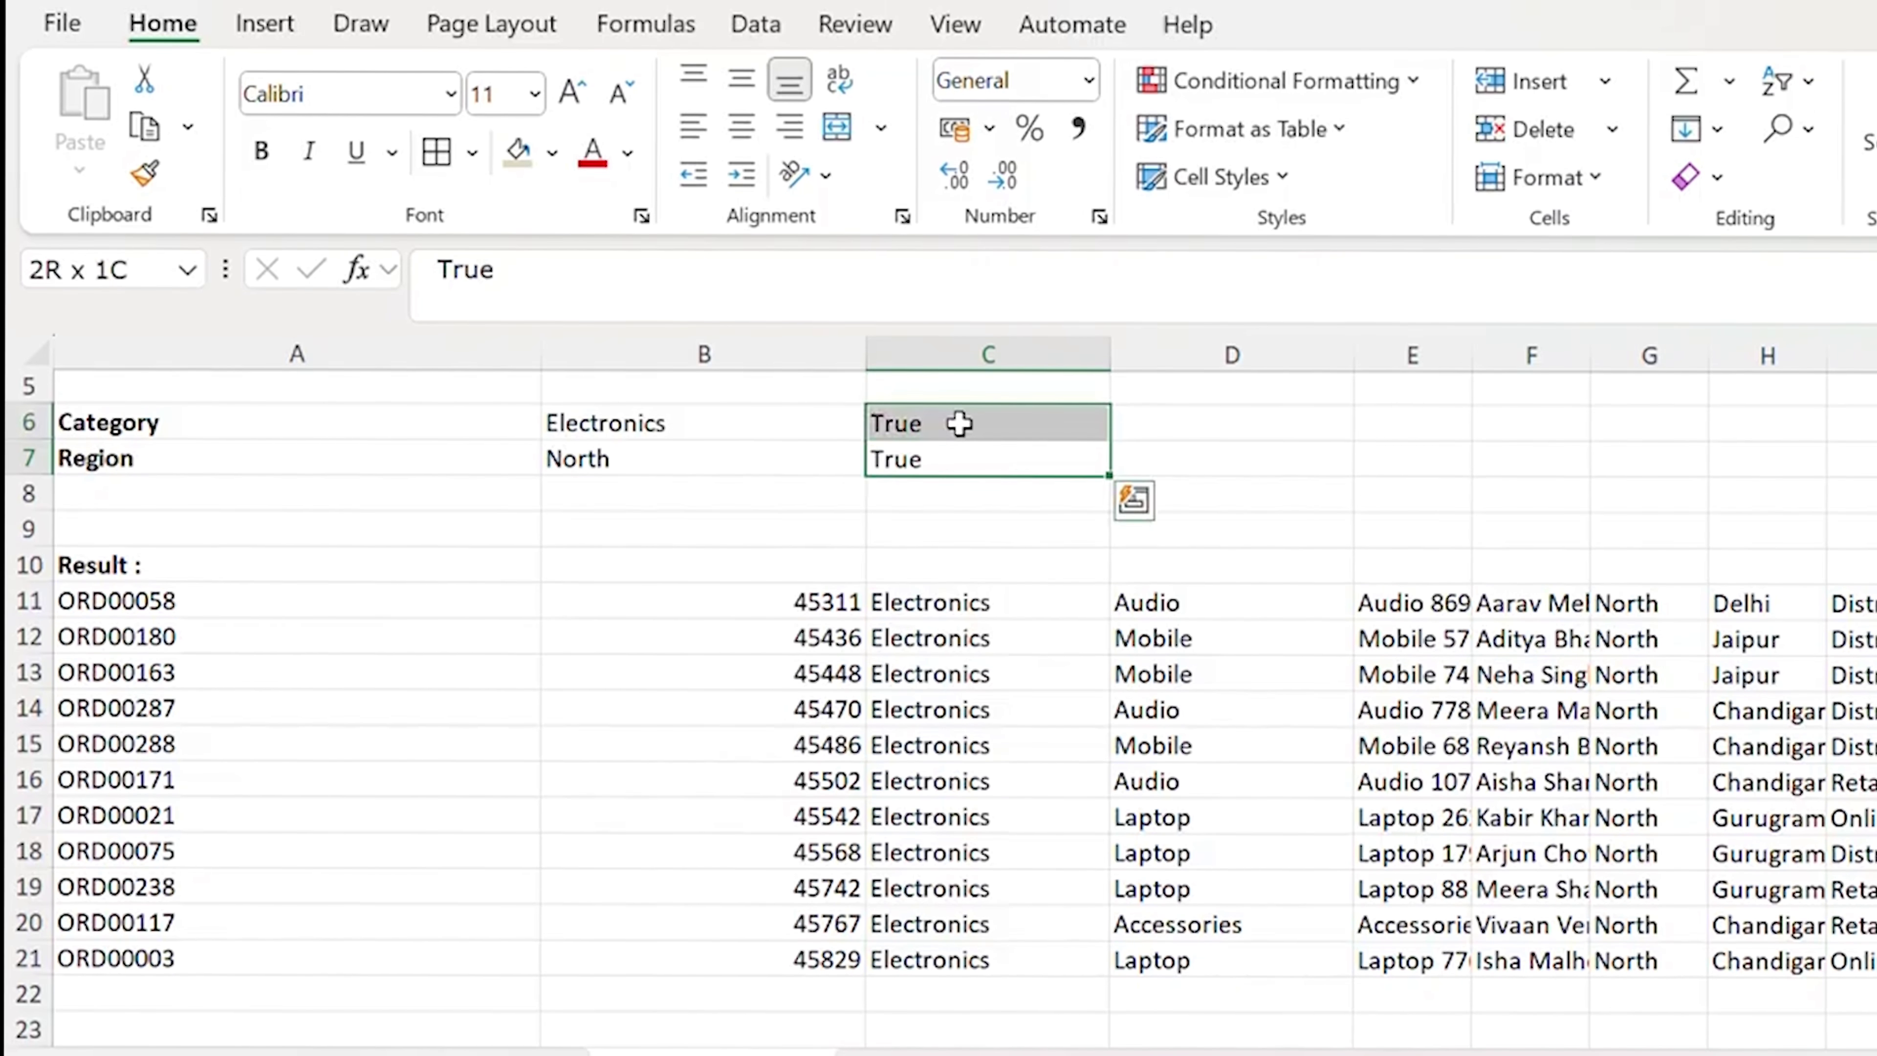
key("Delete")
Go to the Filter_Text_Contains sheet and select cell A11 below the Result label.
key("ctrl+Page_Down")
key("Left")
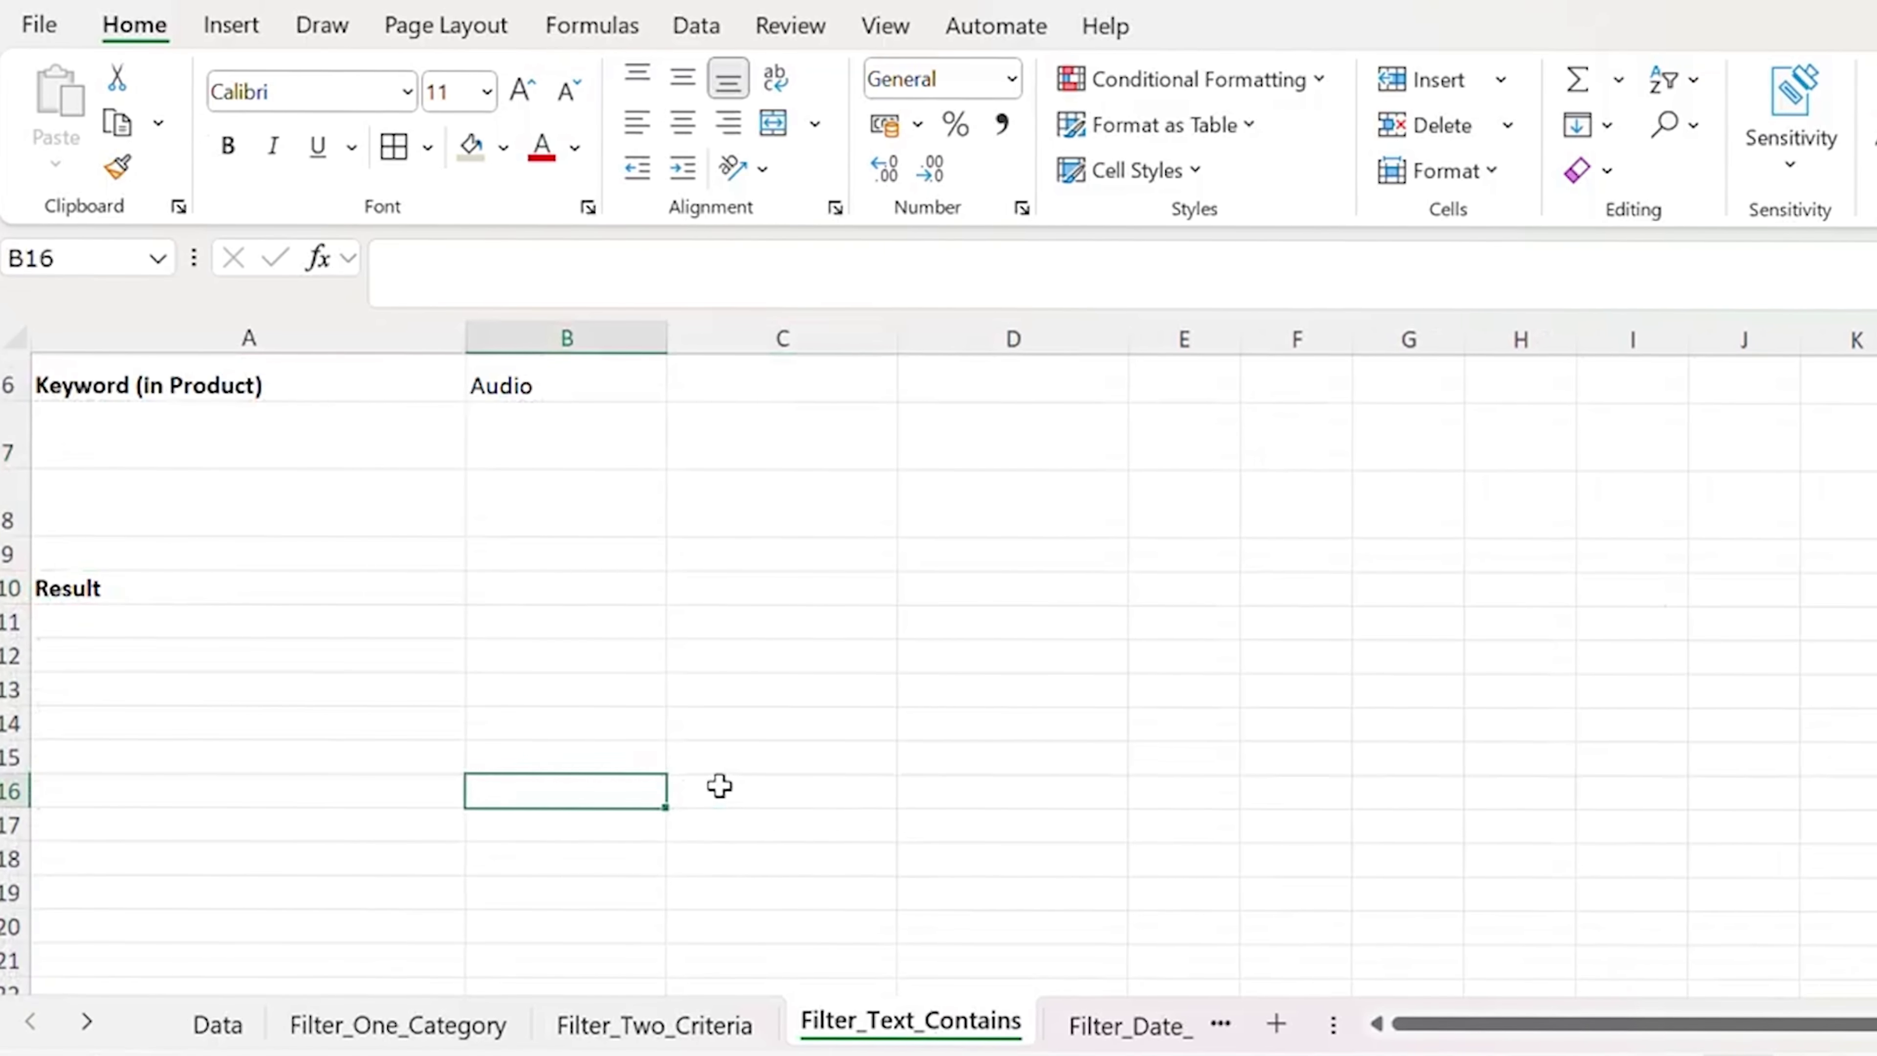
key("ctrl+Up")
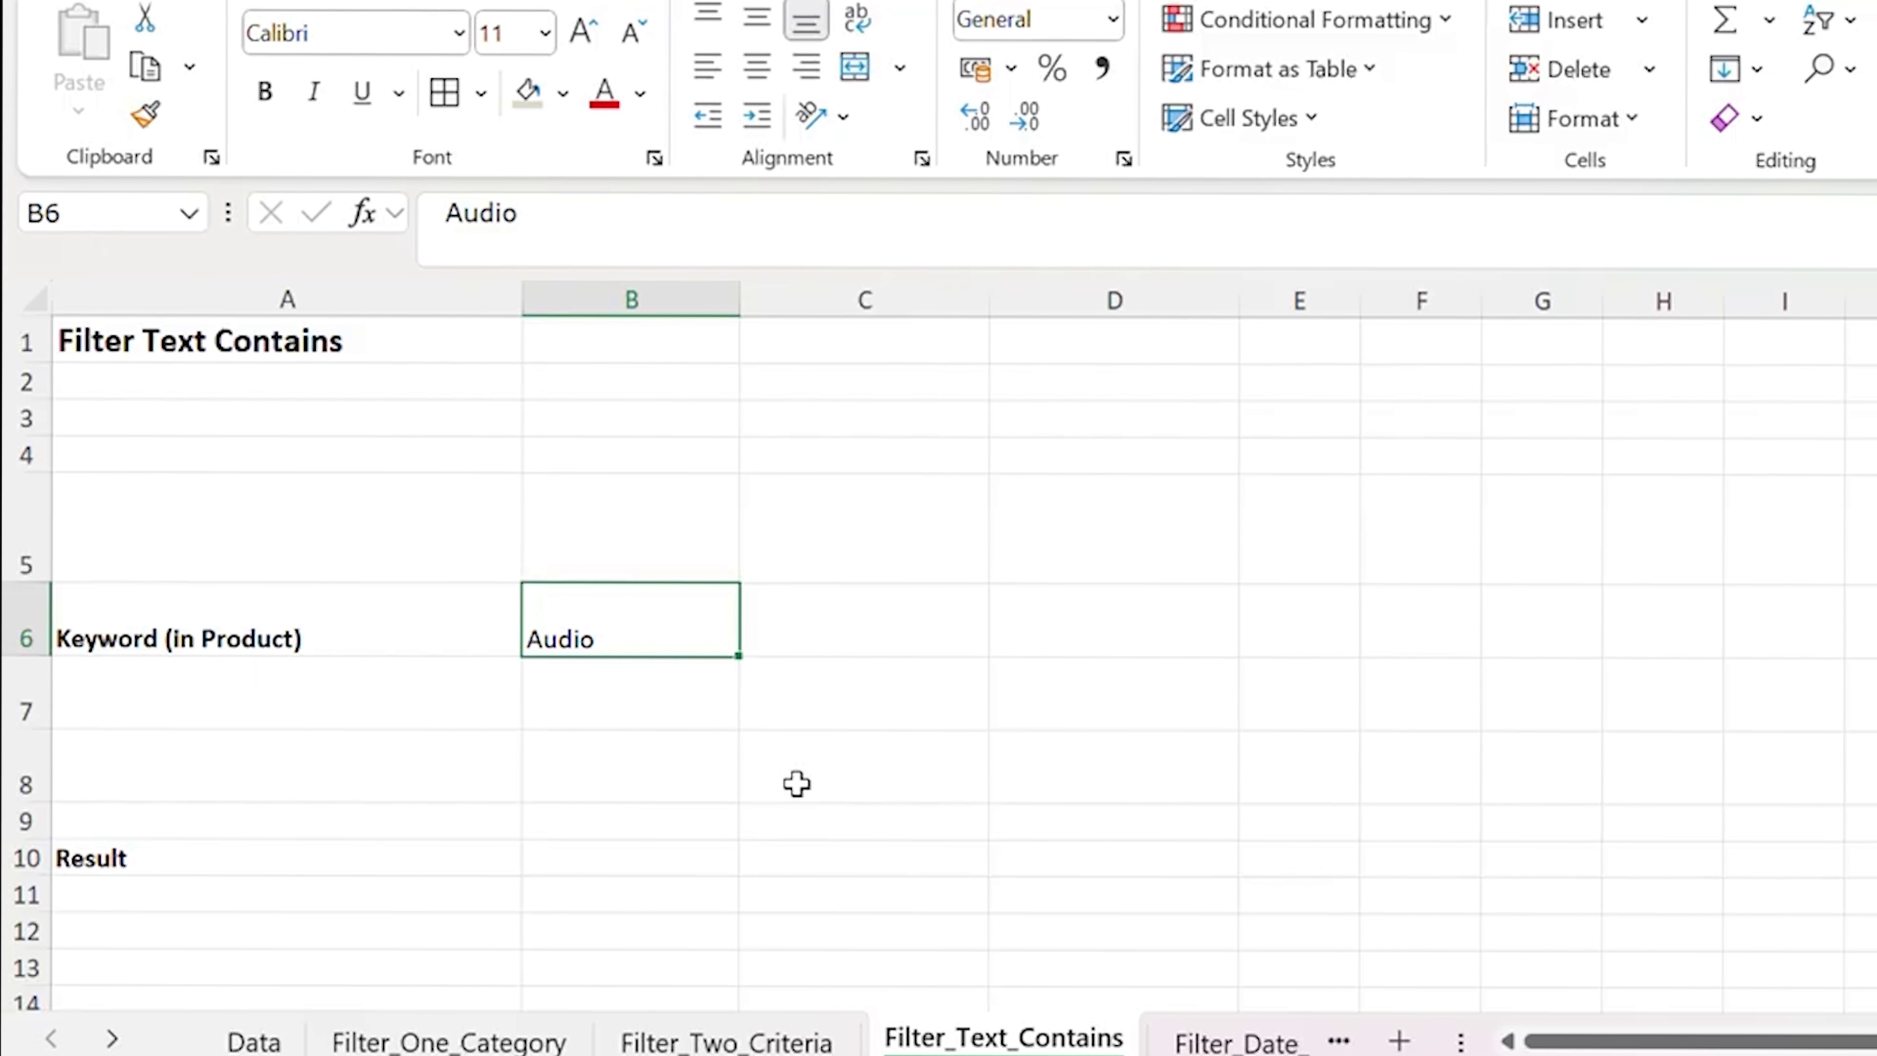
key("Down")
key("Up")
key("Left")
key("Down")
key("Down")
key("Down")
key("Down")
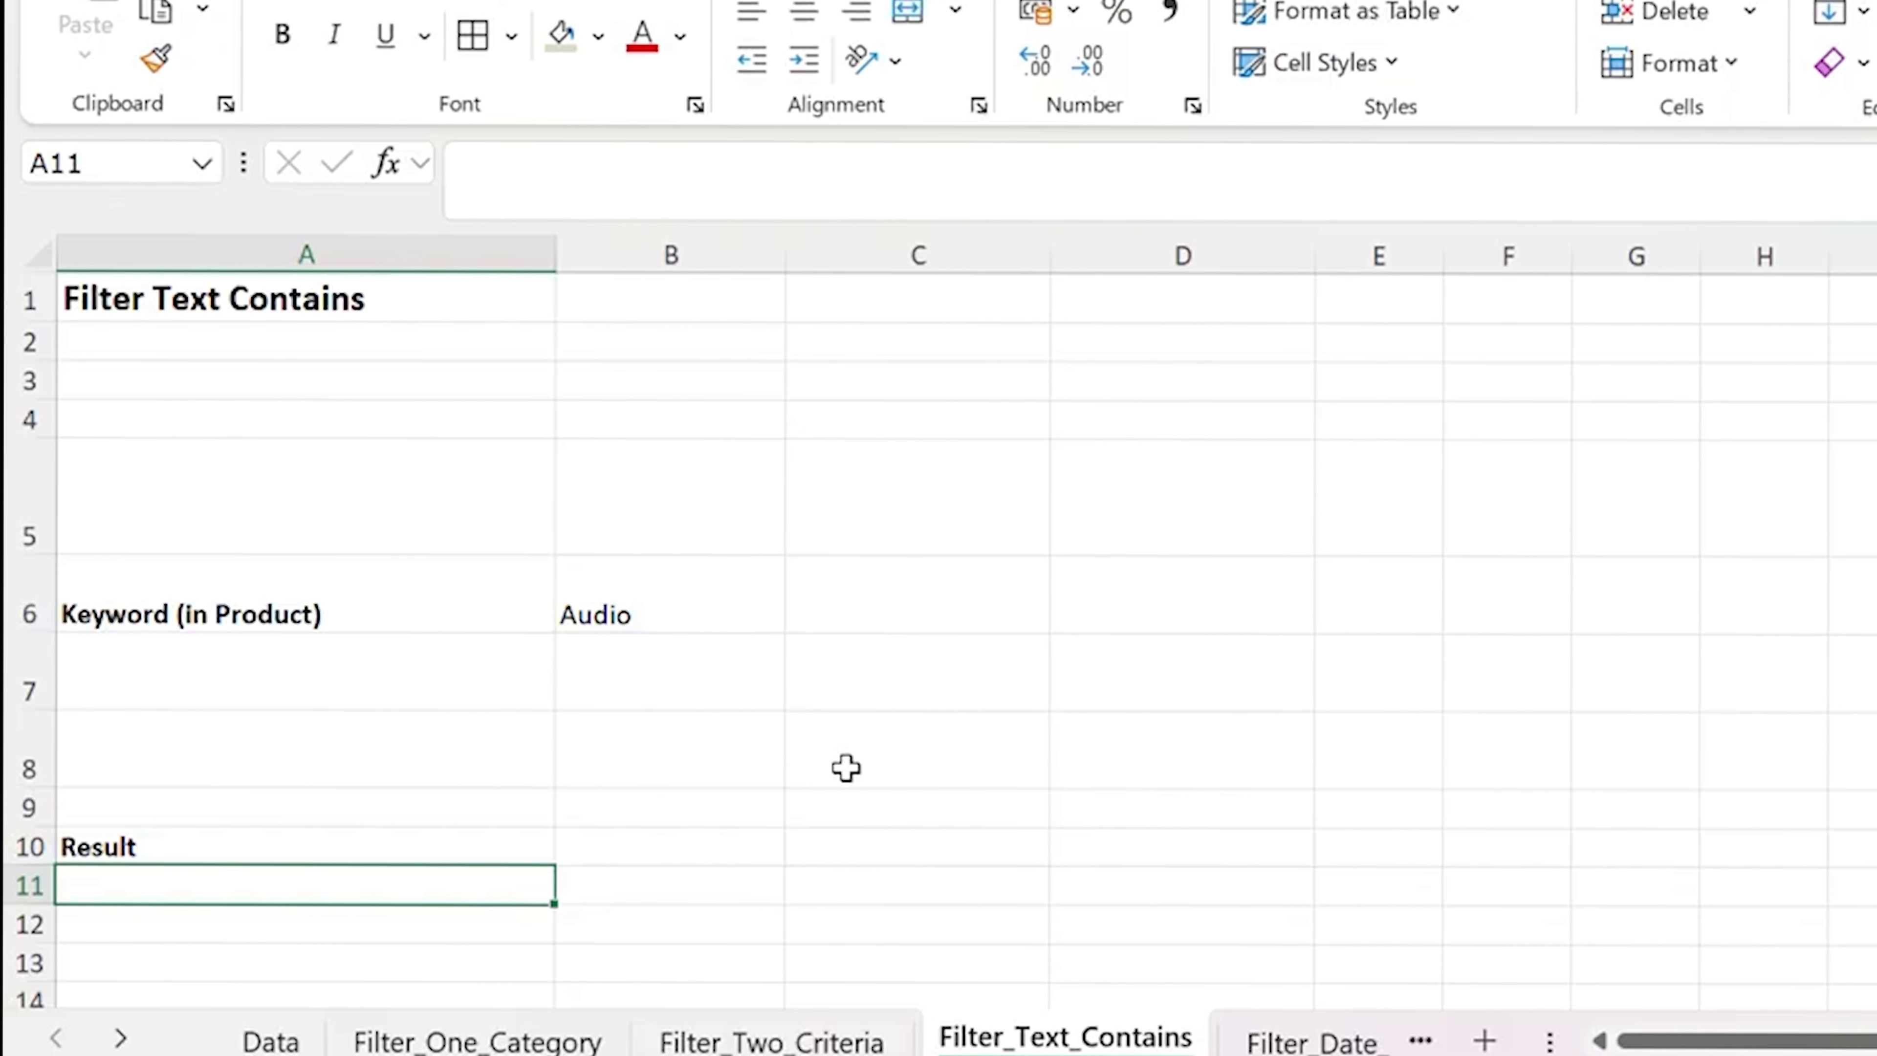
Start a FILTER formula in A11 with the whole data range Data!A1:M301 as its array argument.
type("=f")
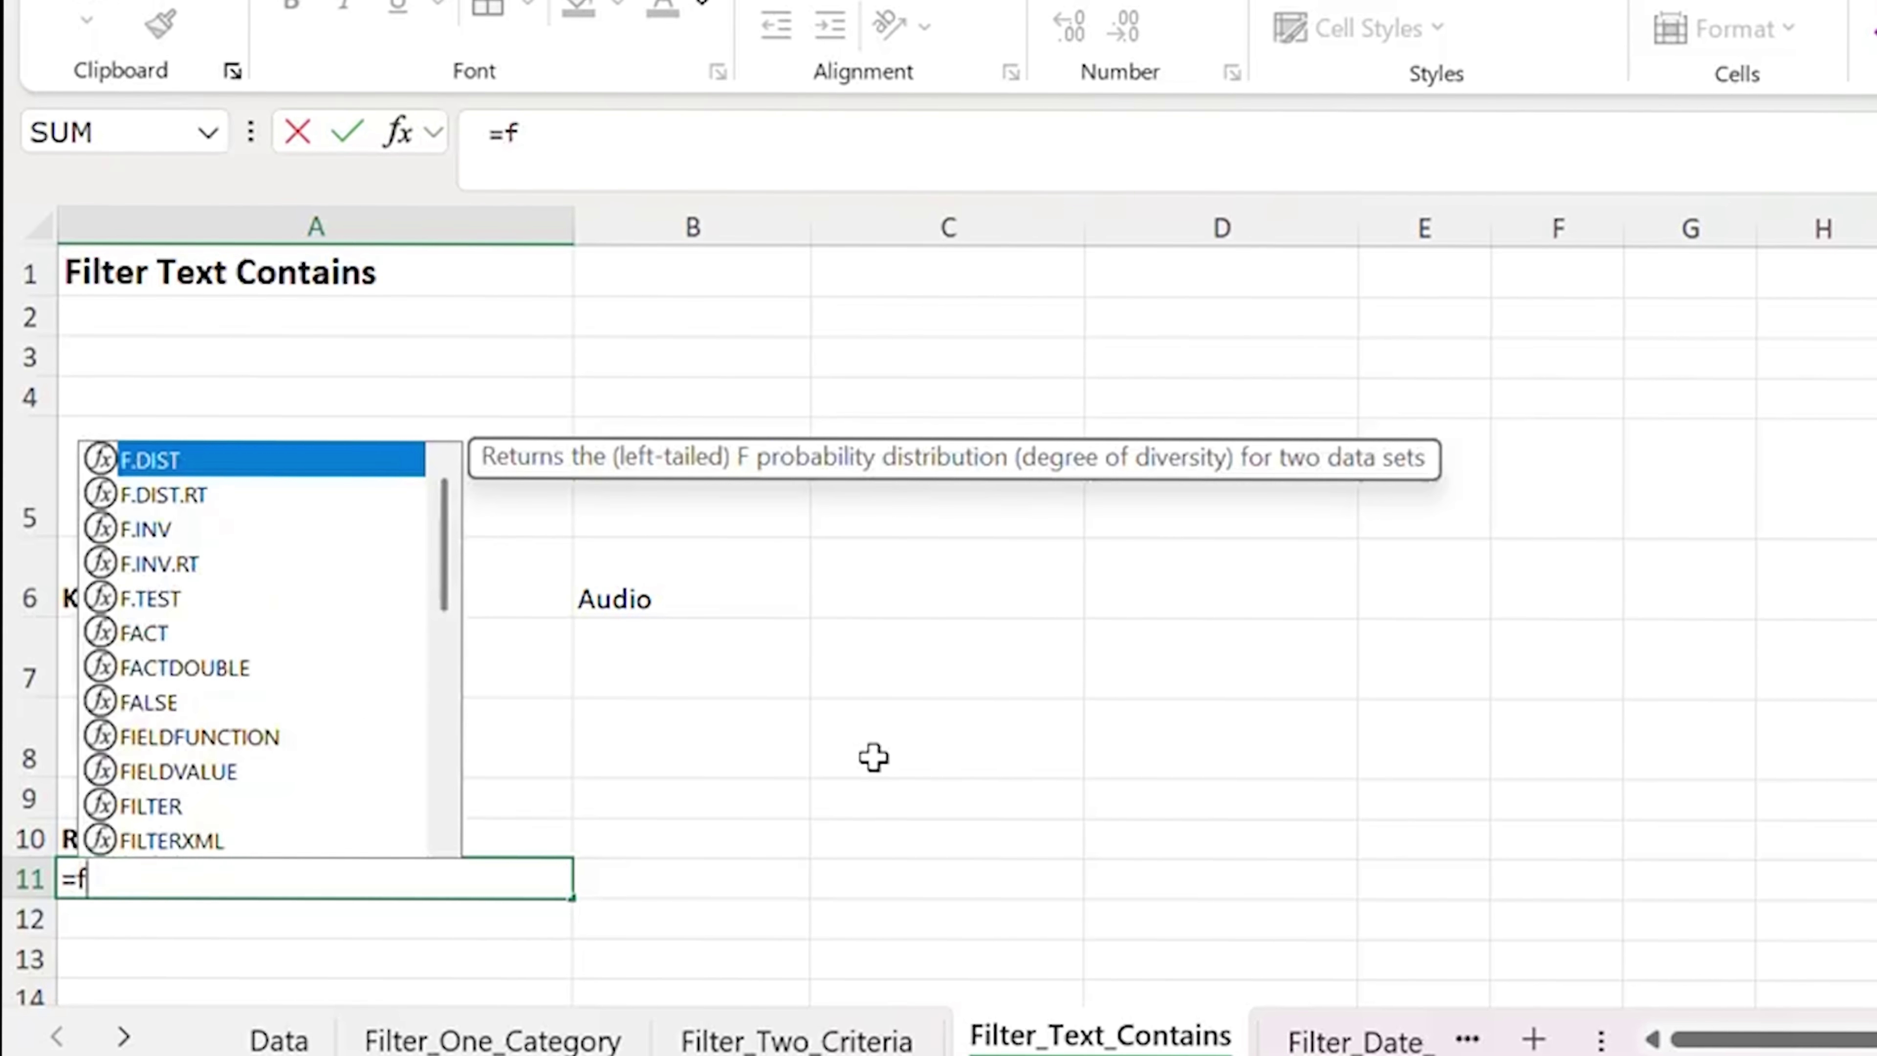
type("io")
key("BackSpace")
key("Down")
key("Down")
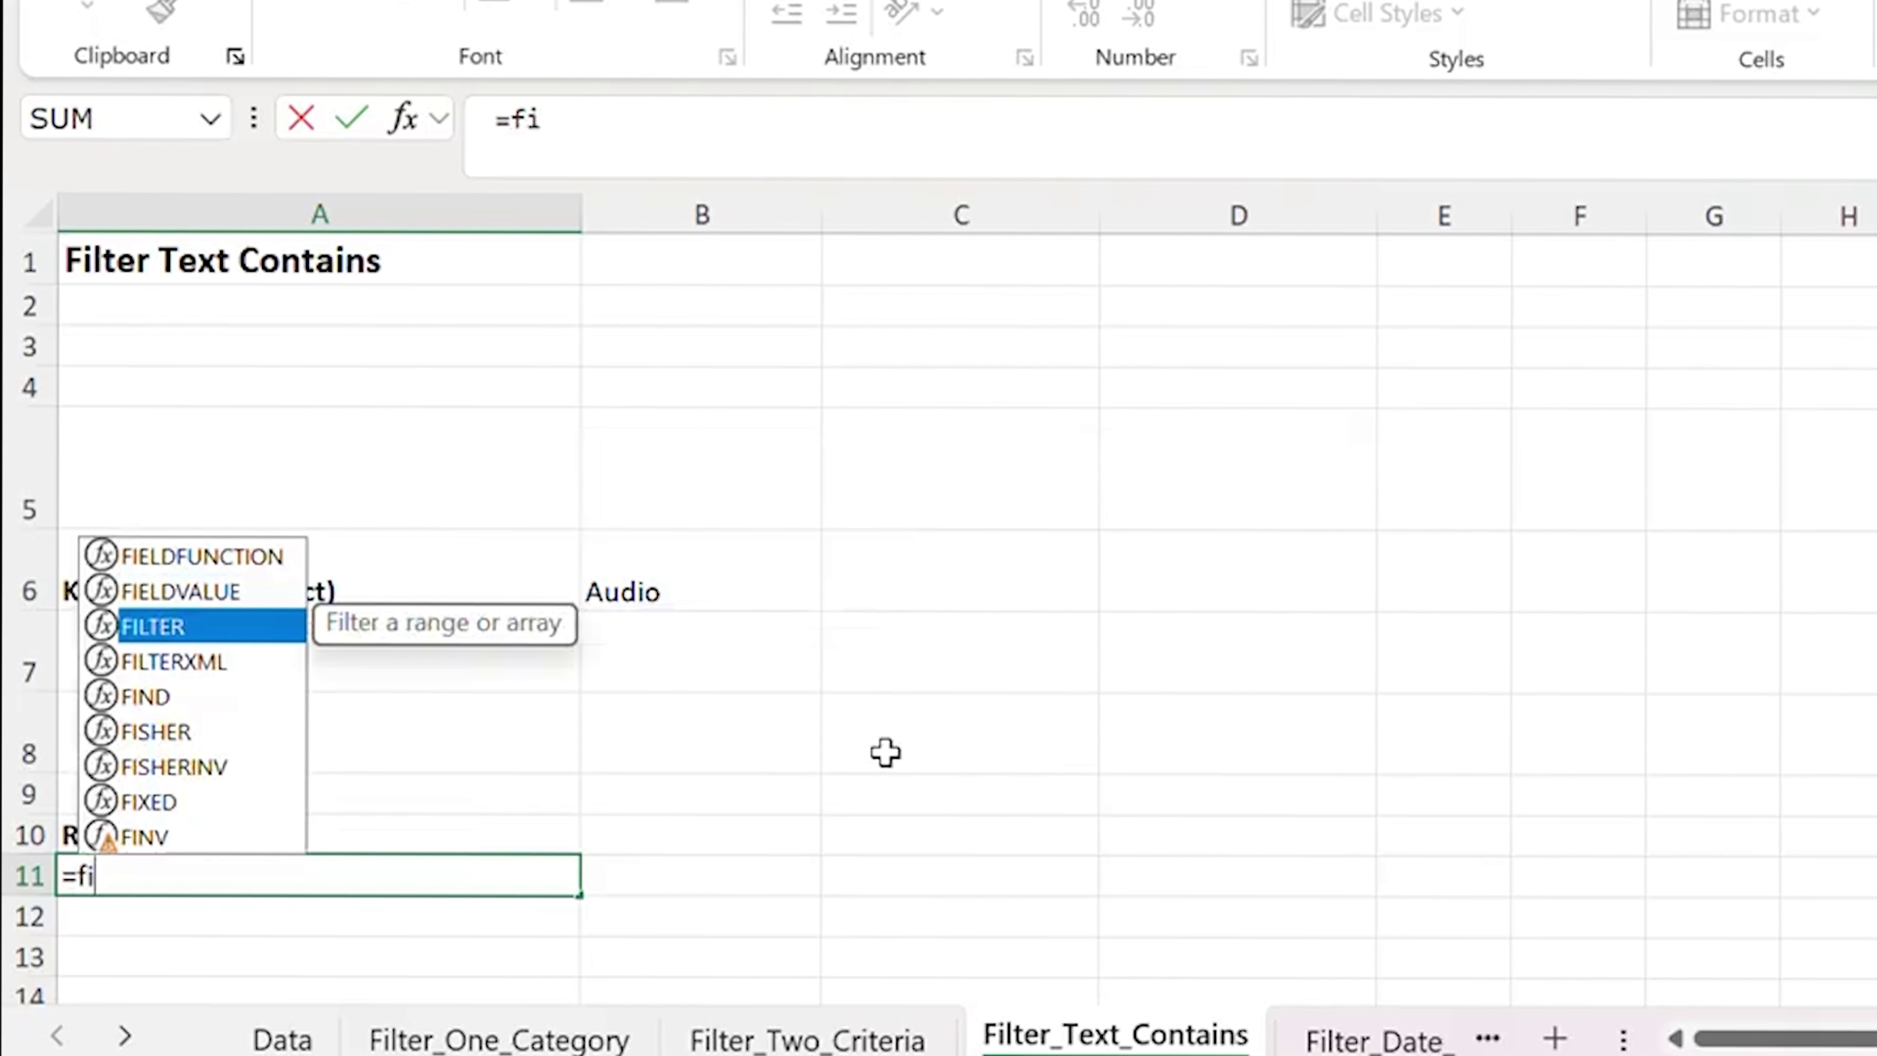
key("Tab")
left_click(290, 1037)
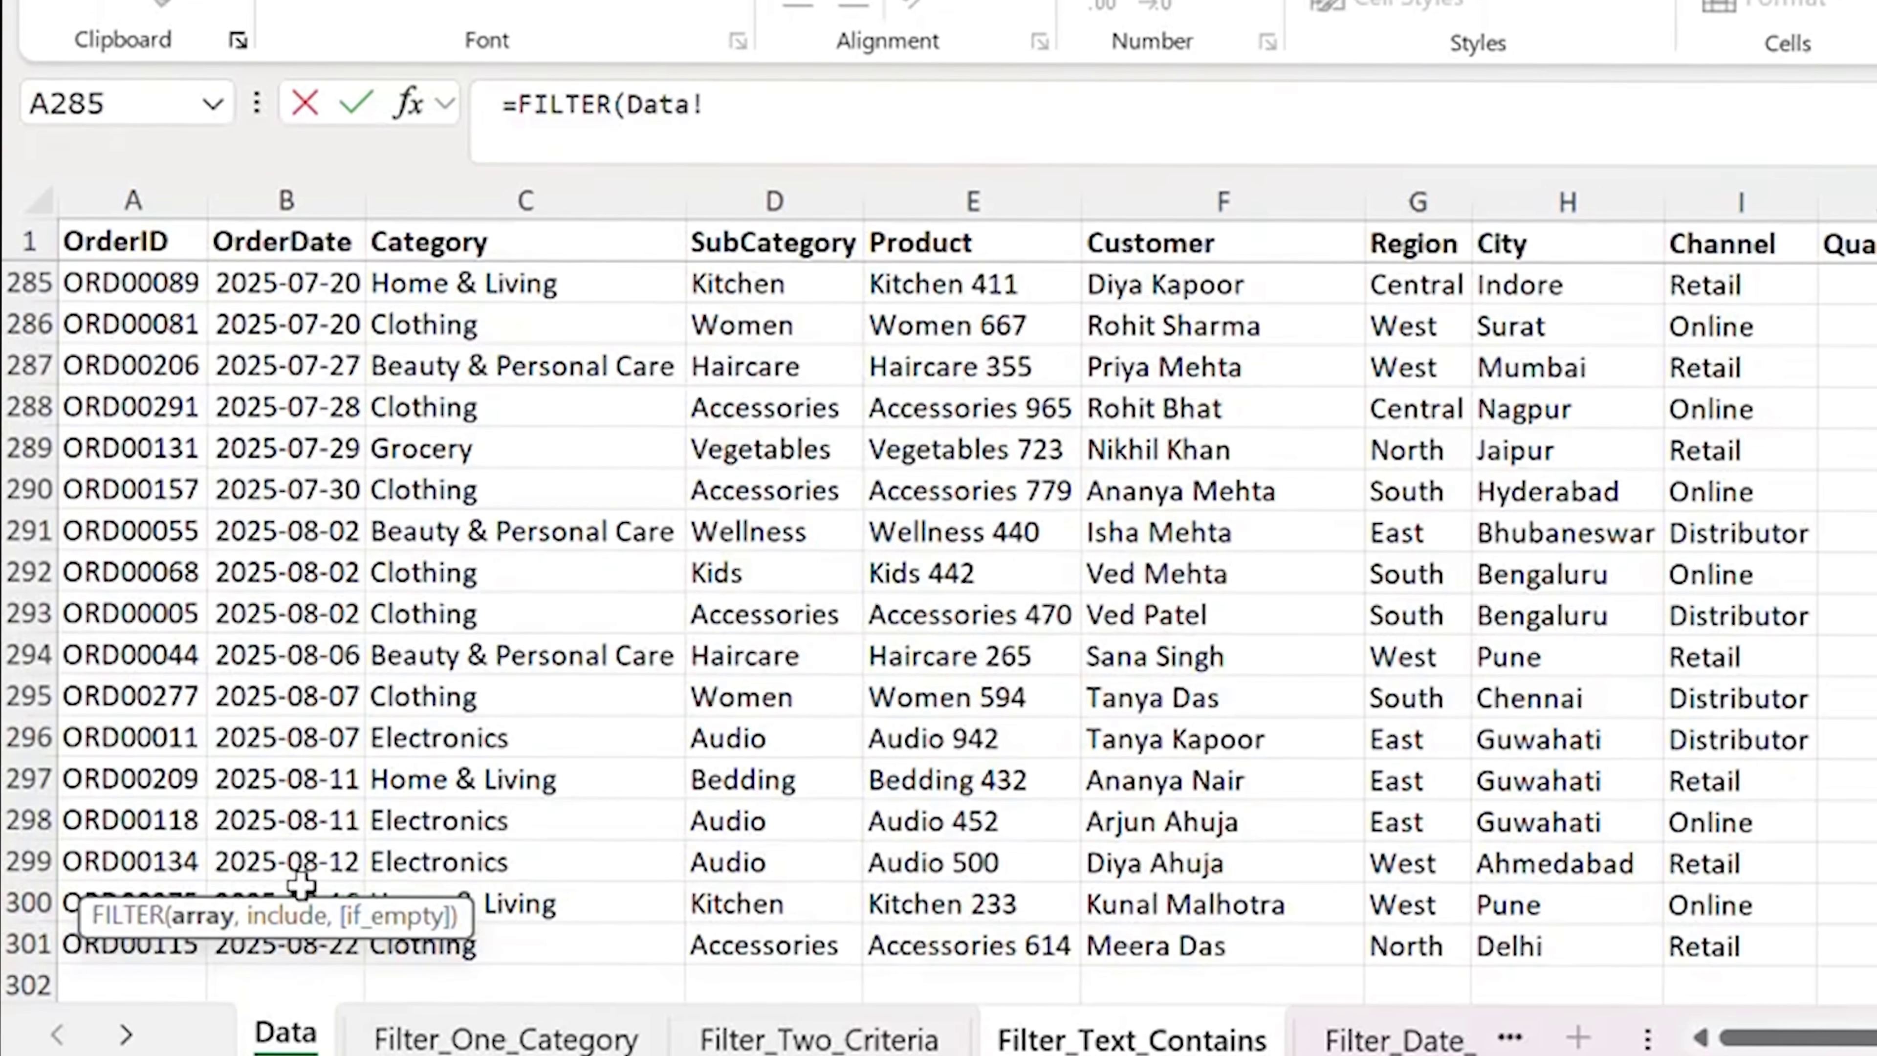
left_click(273, 615)
key("Left")
key("ctrl+Up")
key("ctrl+shift+Right")
key("ctrl+shift+Down")
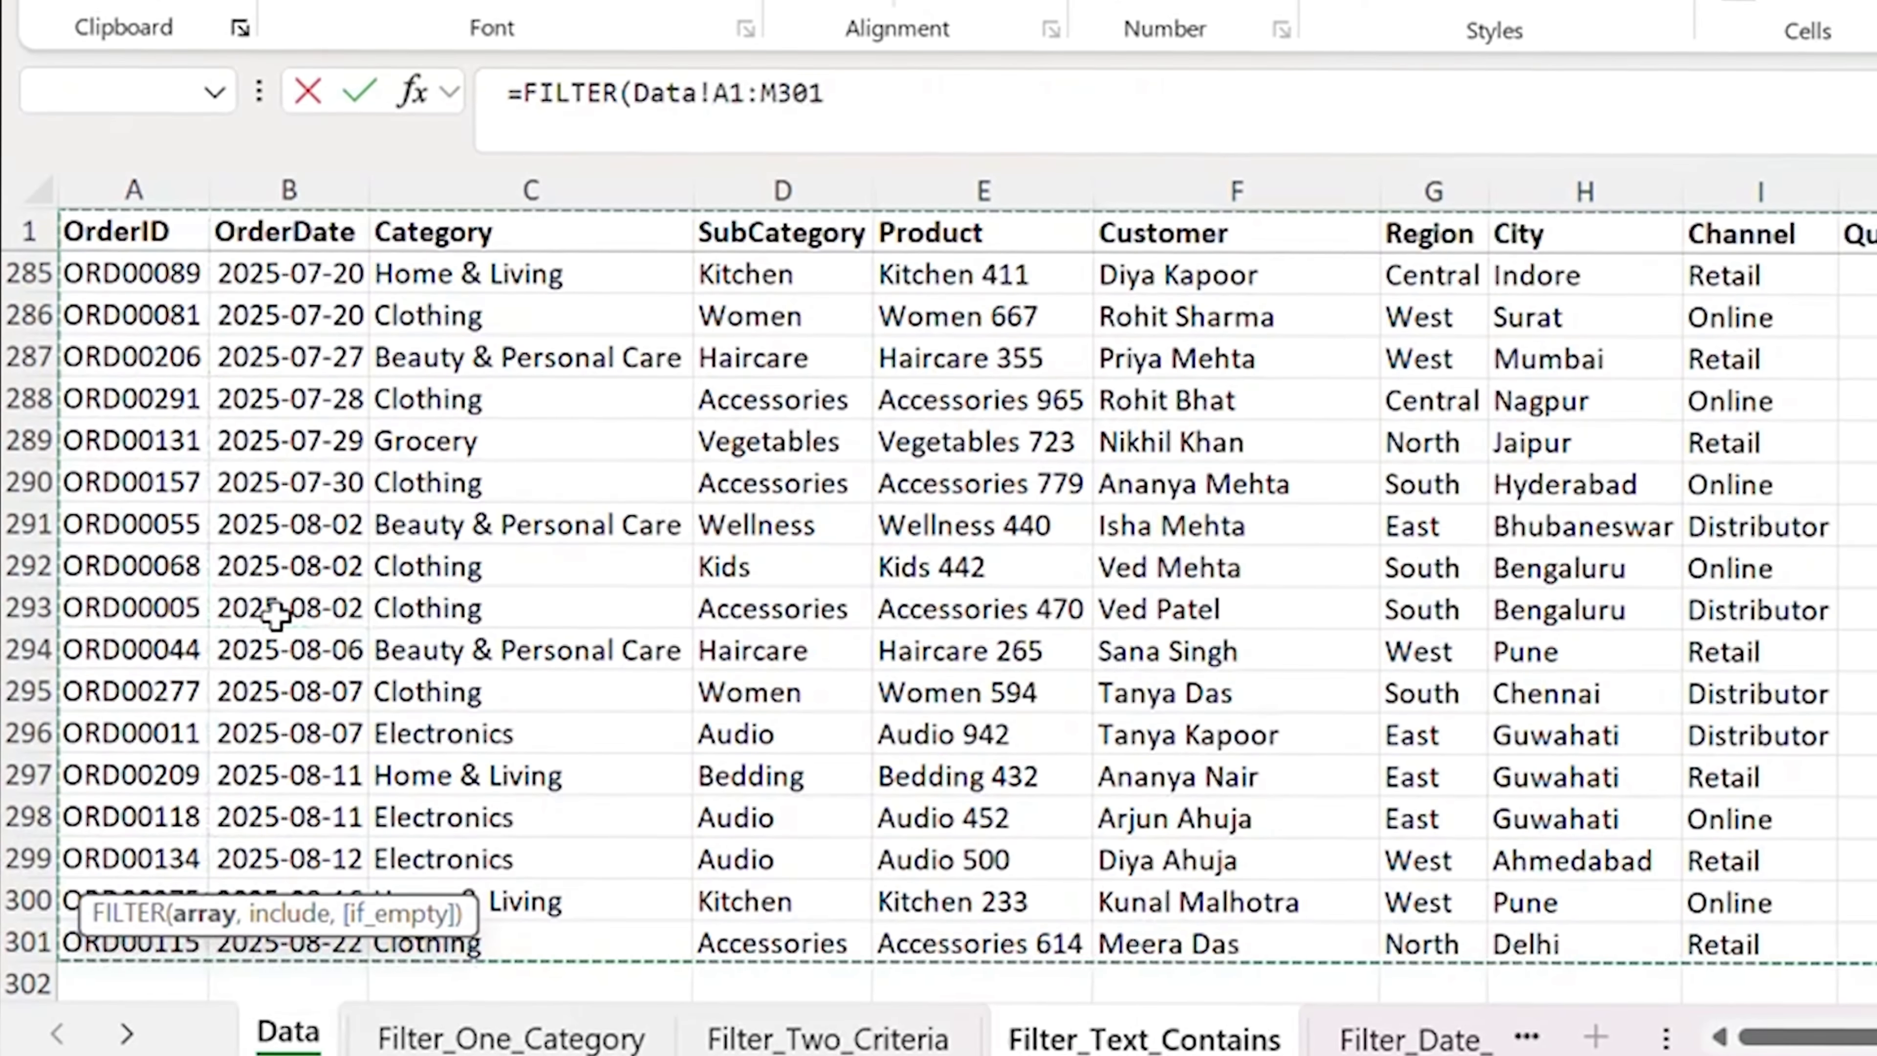
type(",")
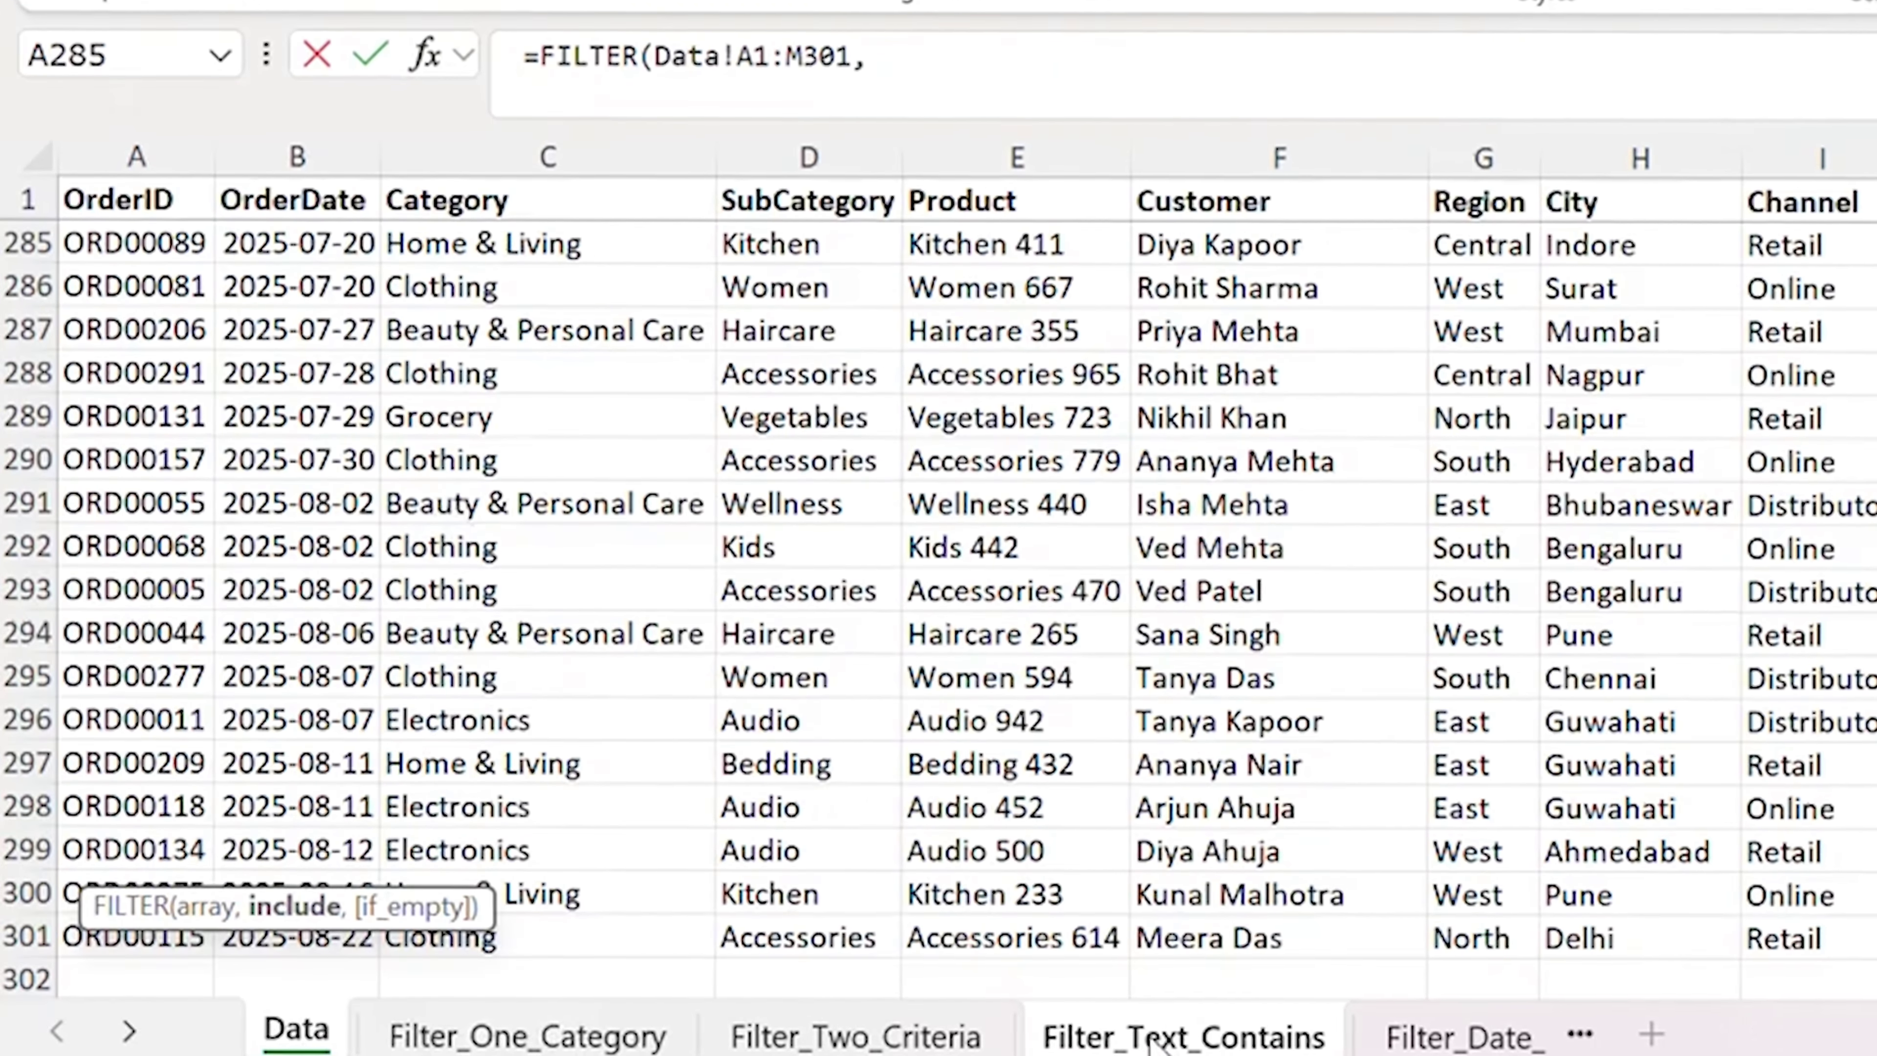
Return to the Filter_Text_Contains sheet while editing the formula and remove the unwanted sheet reference after the array argument.
left_click(1159, 1037)
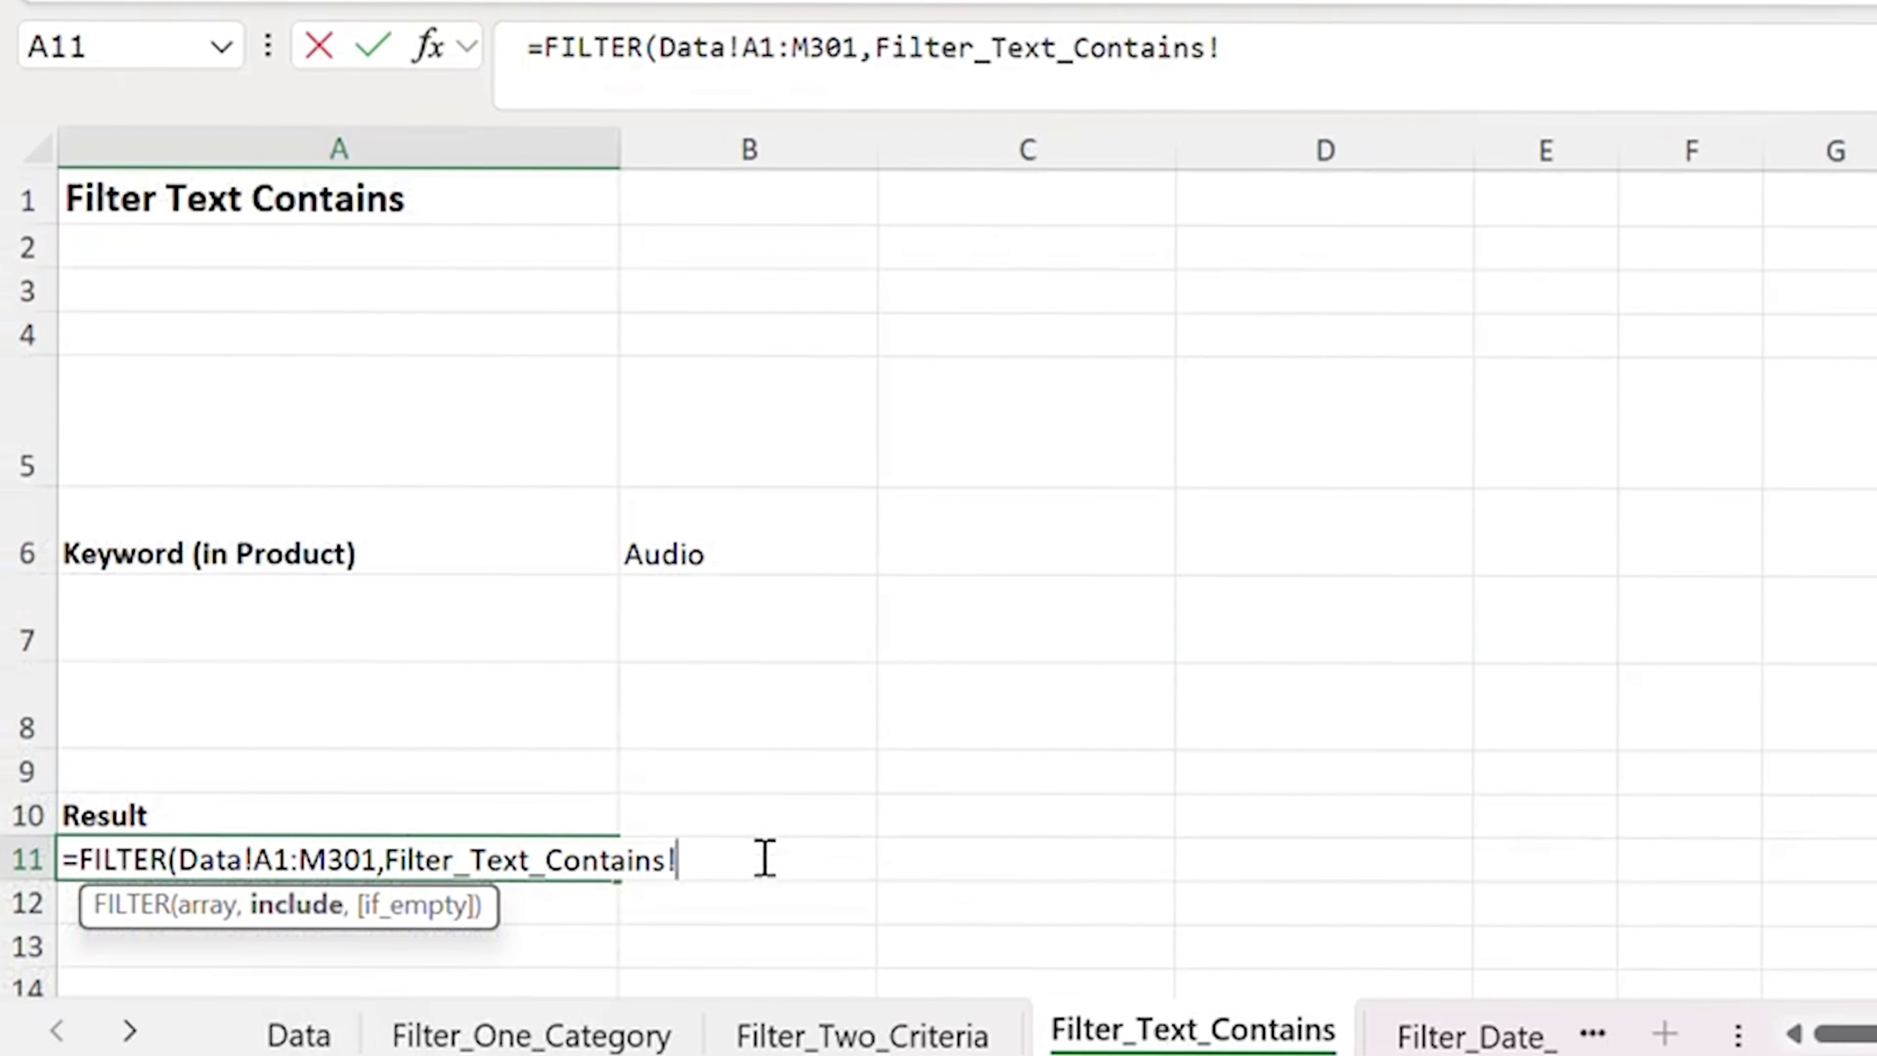
key("BackSpace")
key("BackSpace")
key("BackSpace")
key("BackSpace")
key("BackSpace")
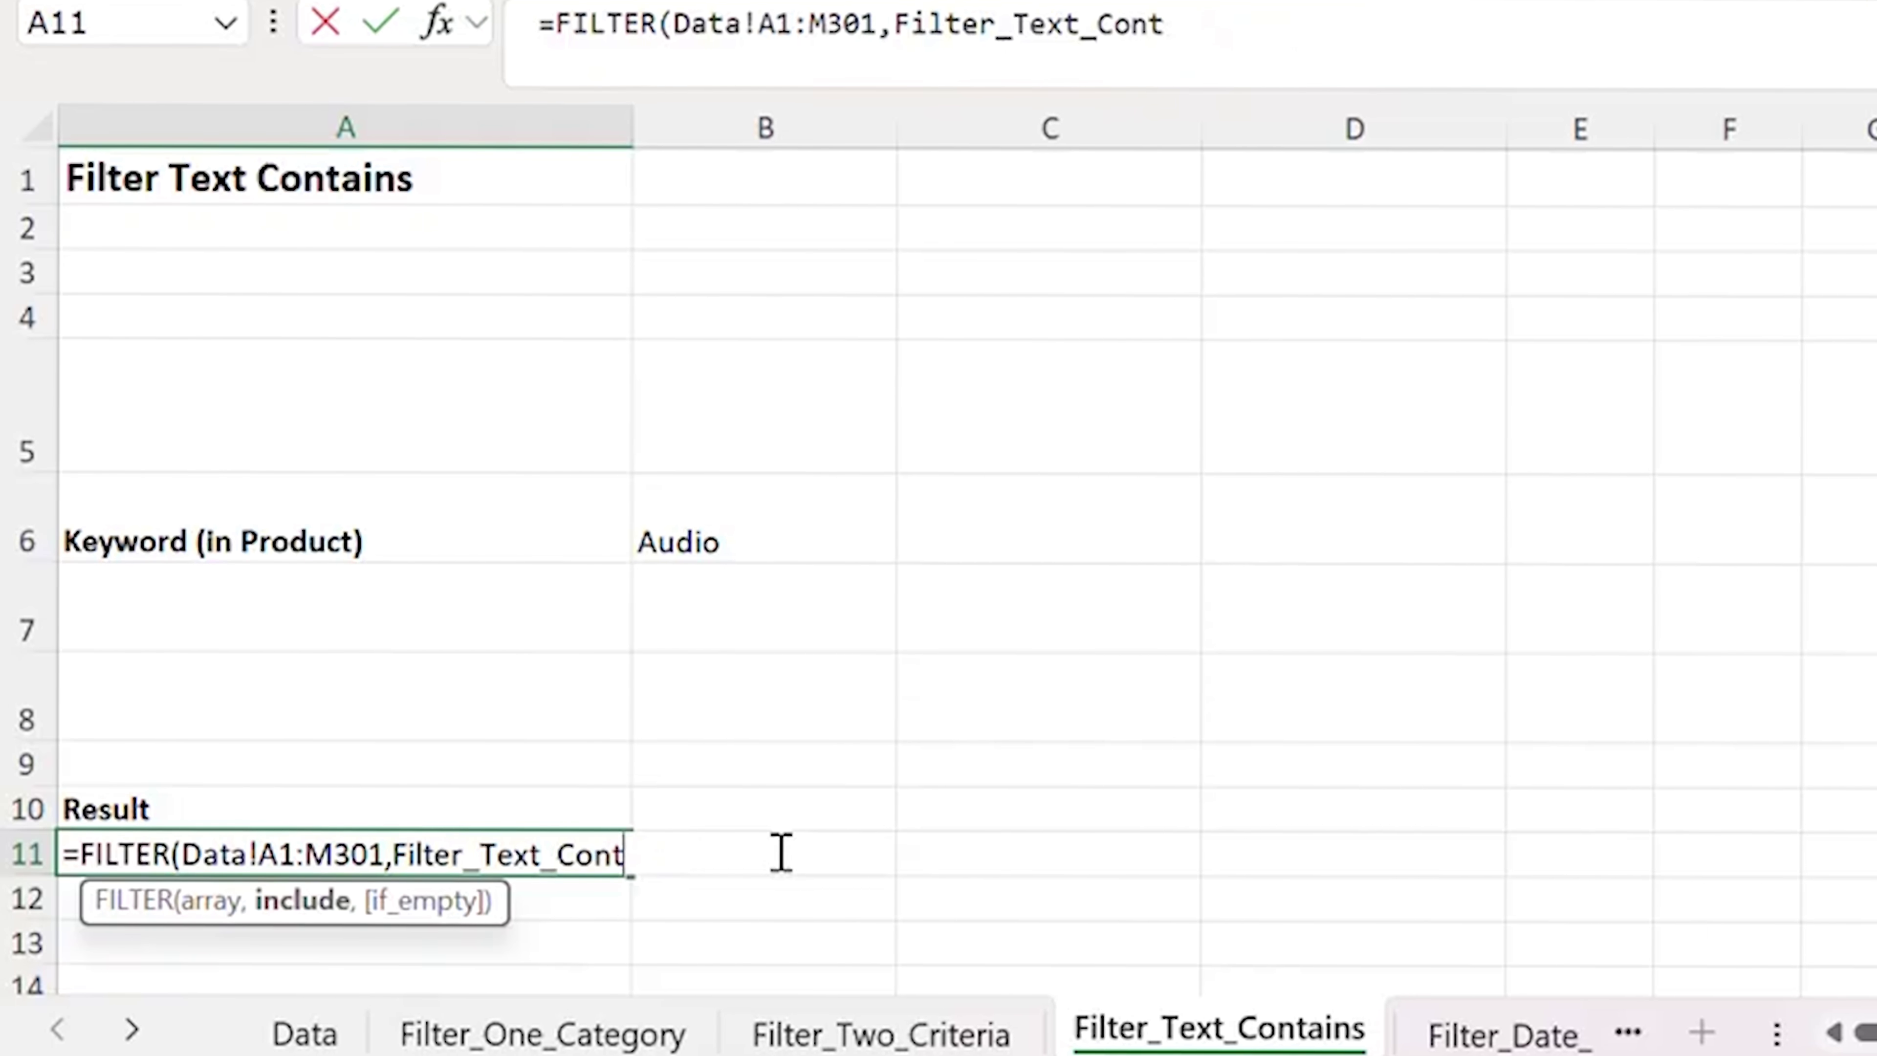
key("BackSpace")
key("BackSpace")
key("BackSpace")
key("BackSpace")
key("BackSpace")
key("BackSpace")
key("BackSpace")
key("BackSpace")
key("BackSpace")
key("BackSpace")
key("BackSpace")
key("BackSpace")
key("BackSpace")
key("BackSpace")
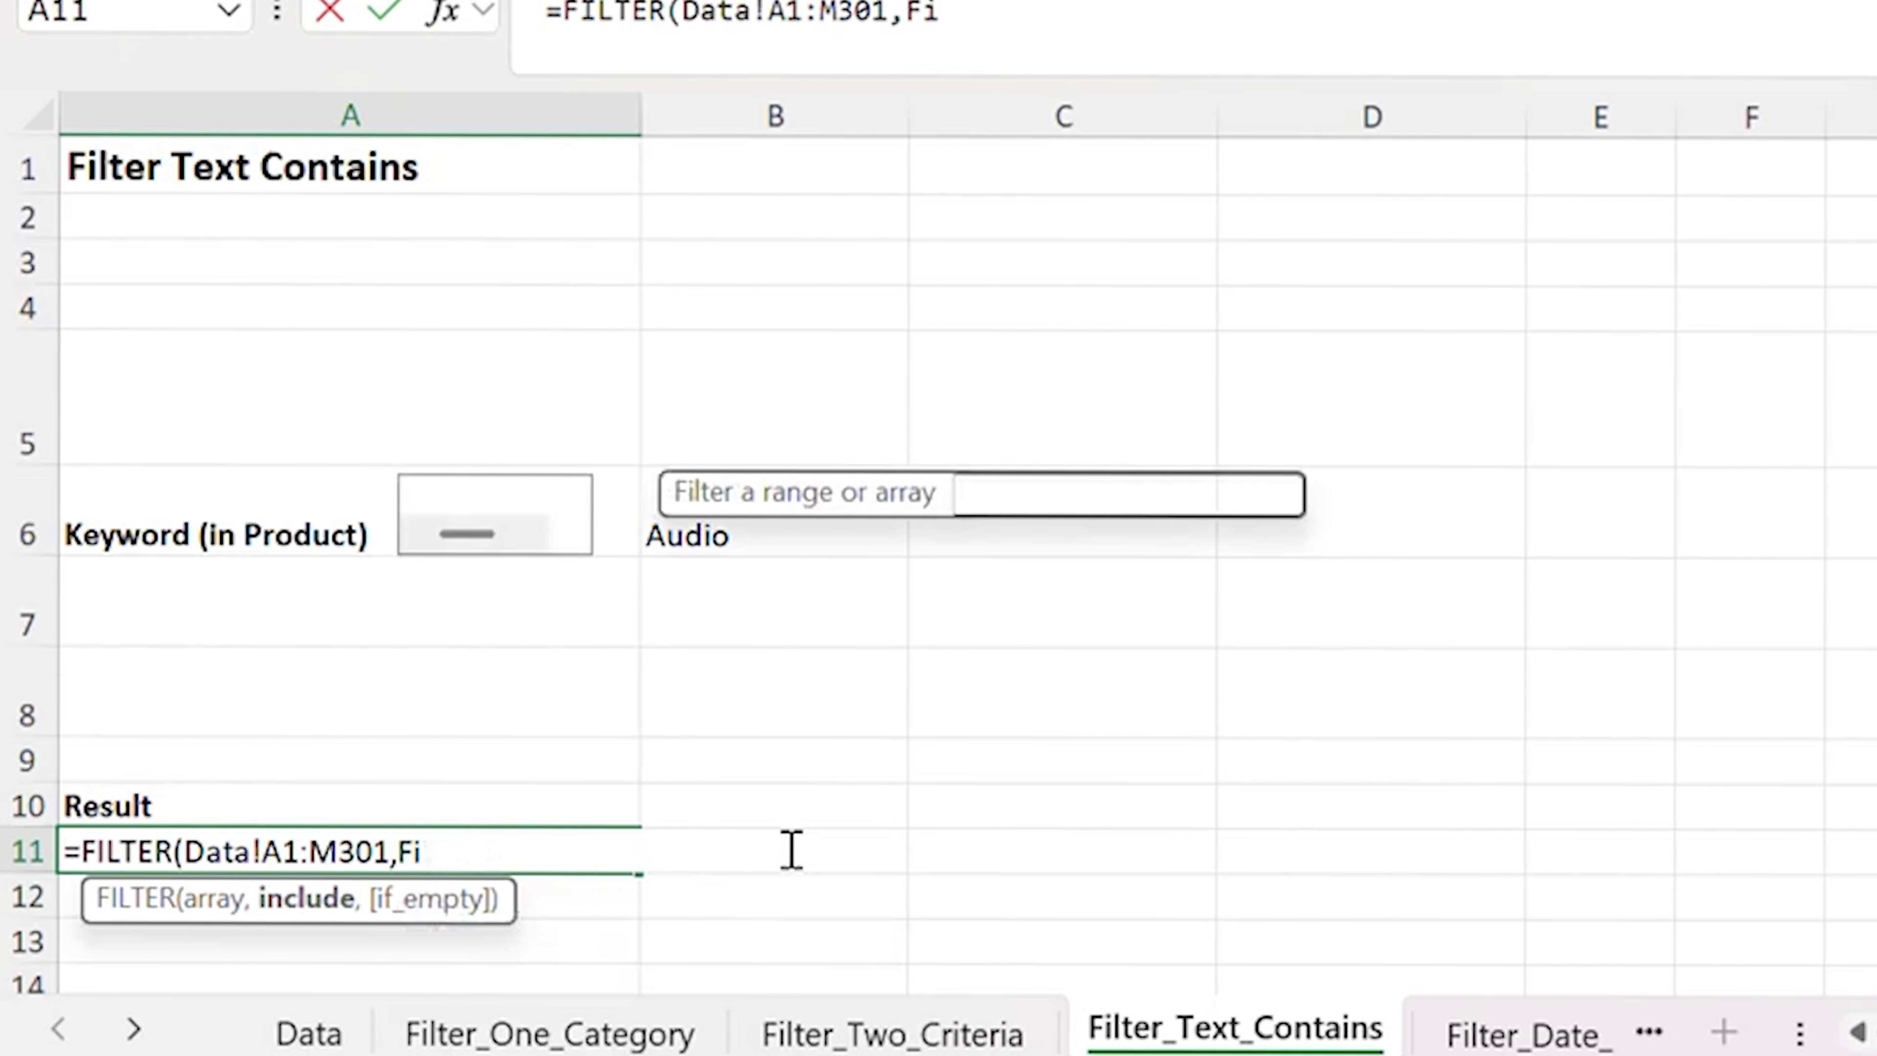
key("BackSpace")
key("BackSpace")
Nest ISNUMBER and SEARCH in the include argument, with the keyword cell B6 as the text to find.
type("is")
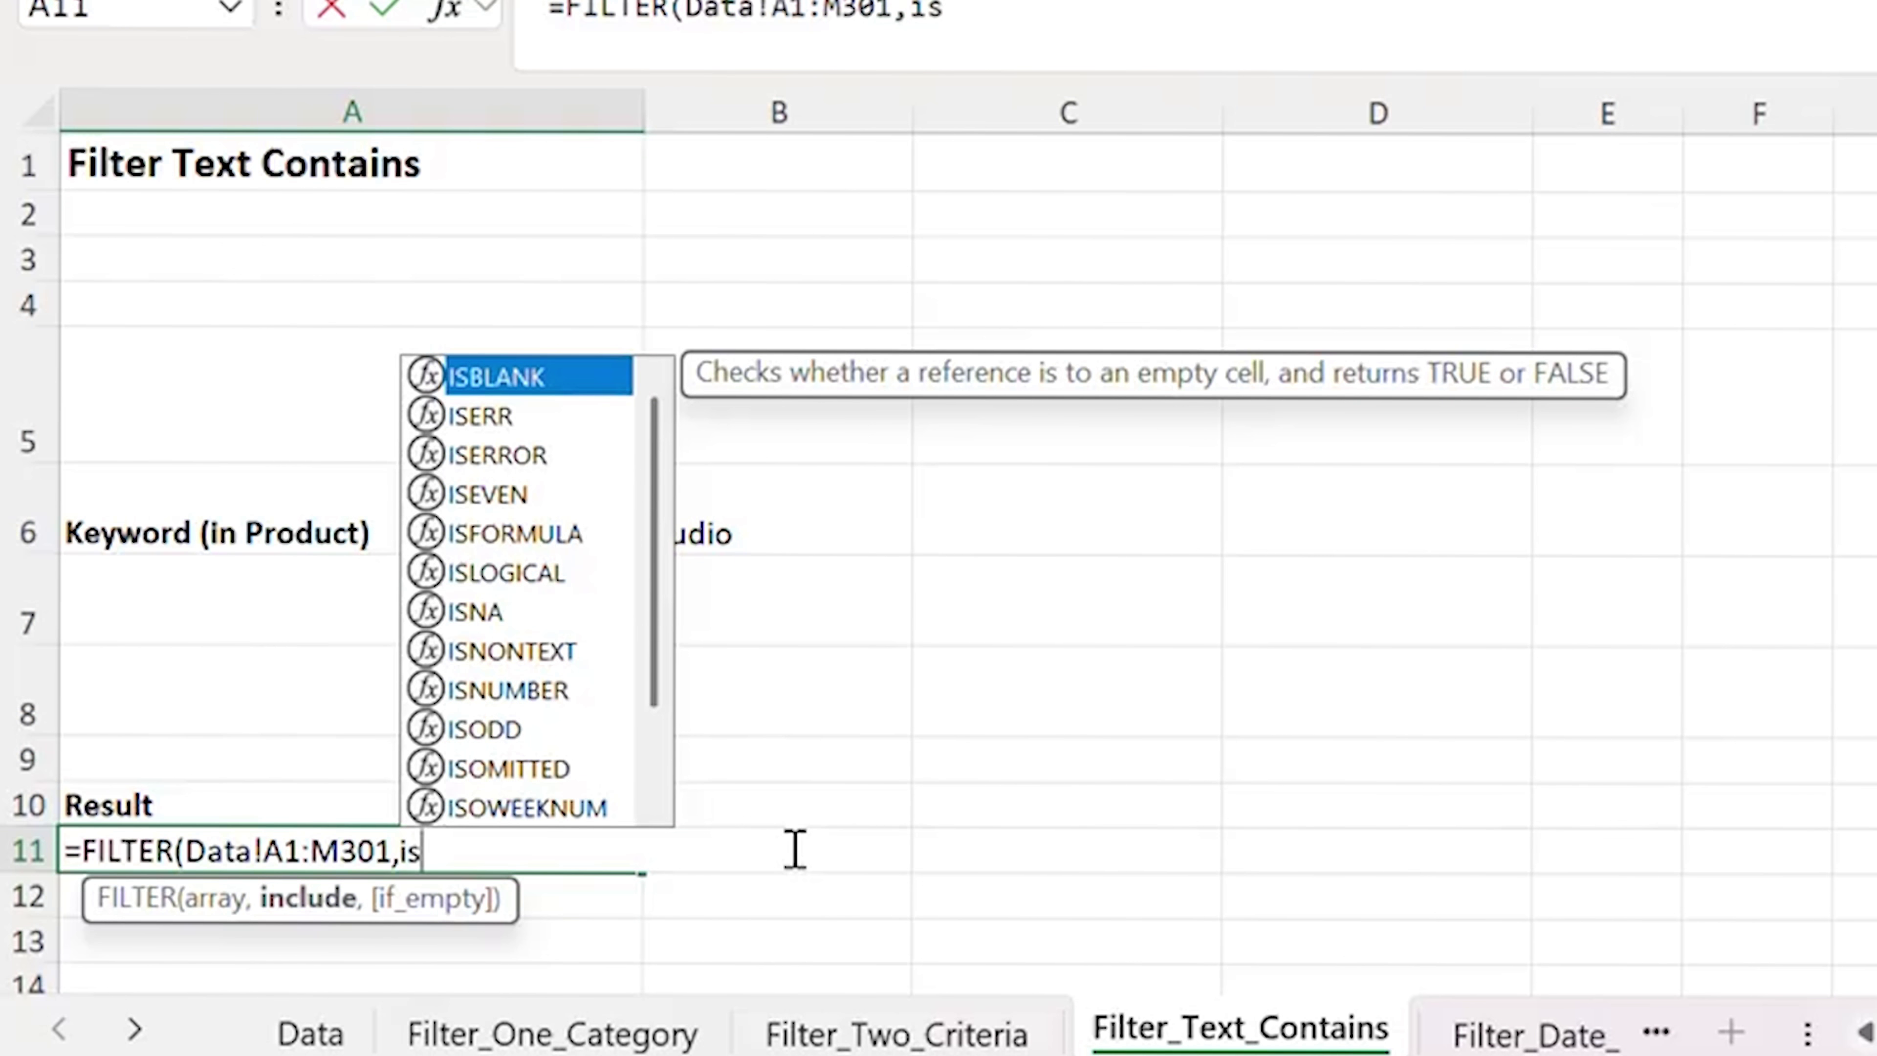
type("nu")
key("Tab")
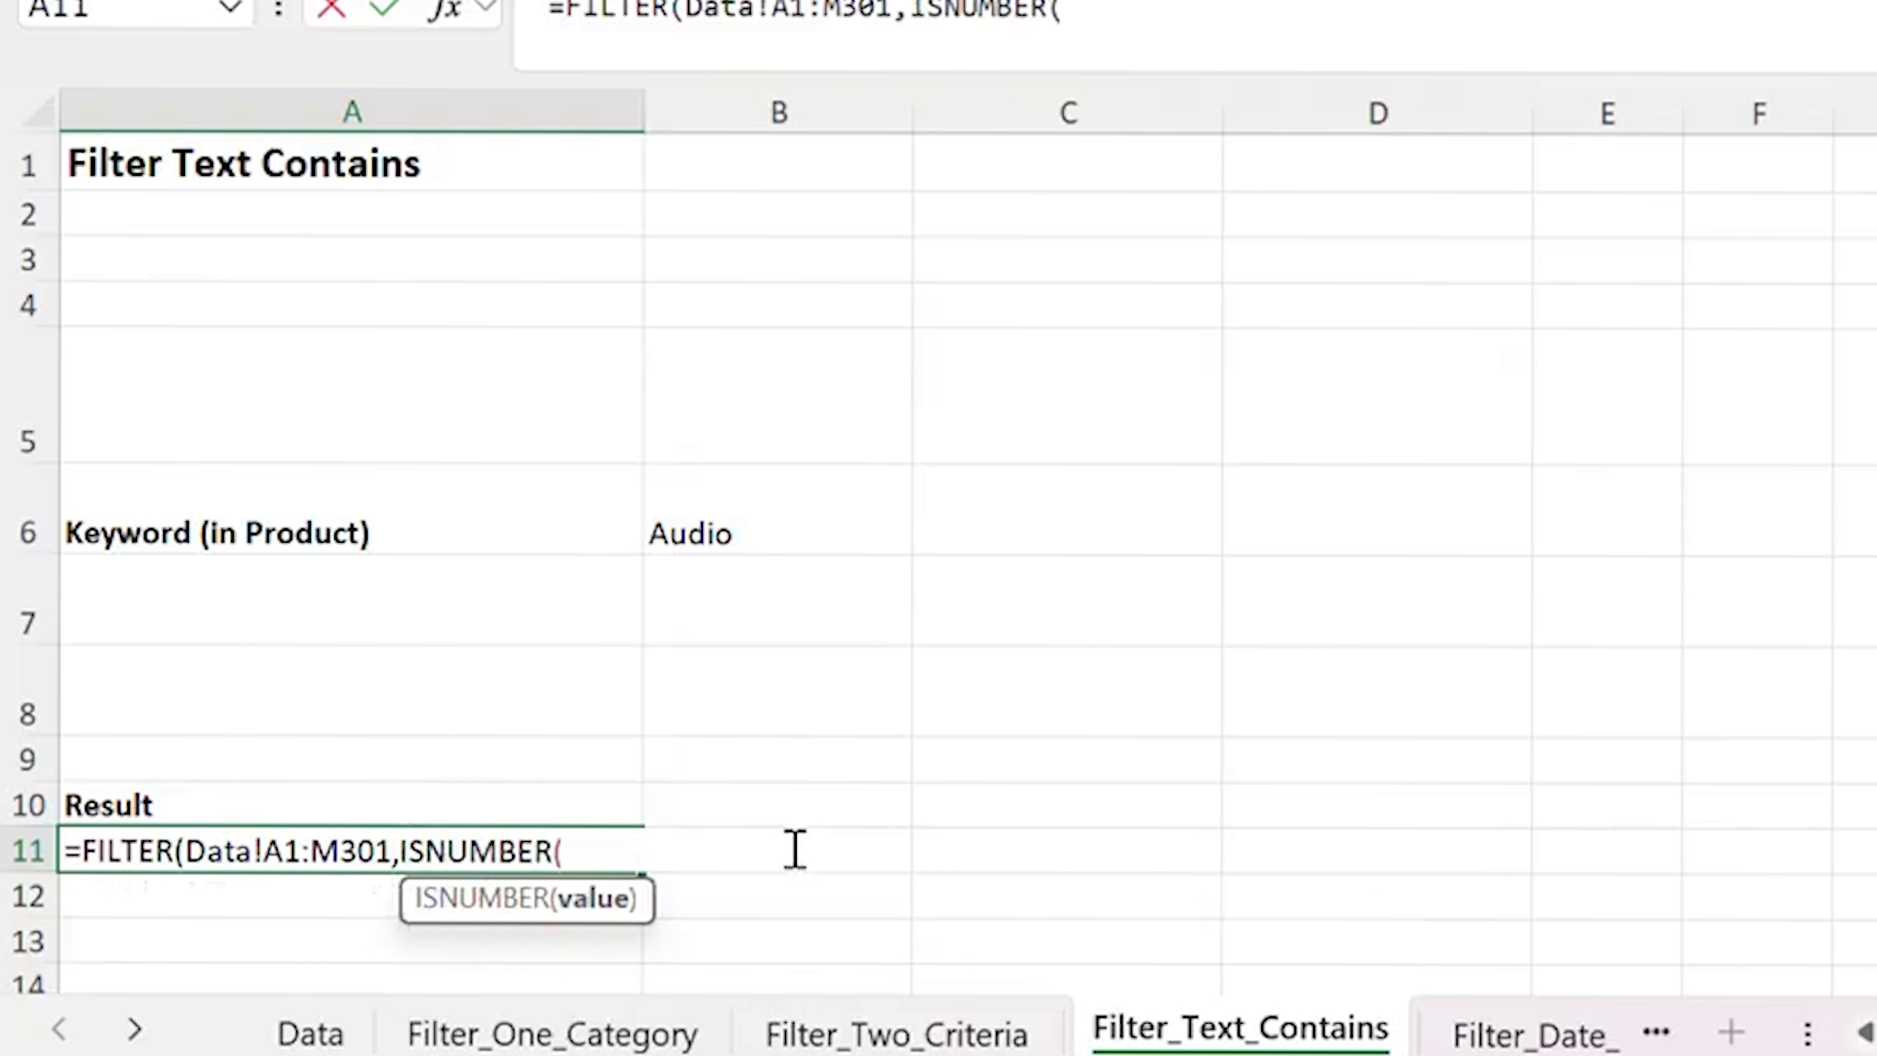
type("sea")
key("Tab")
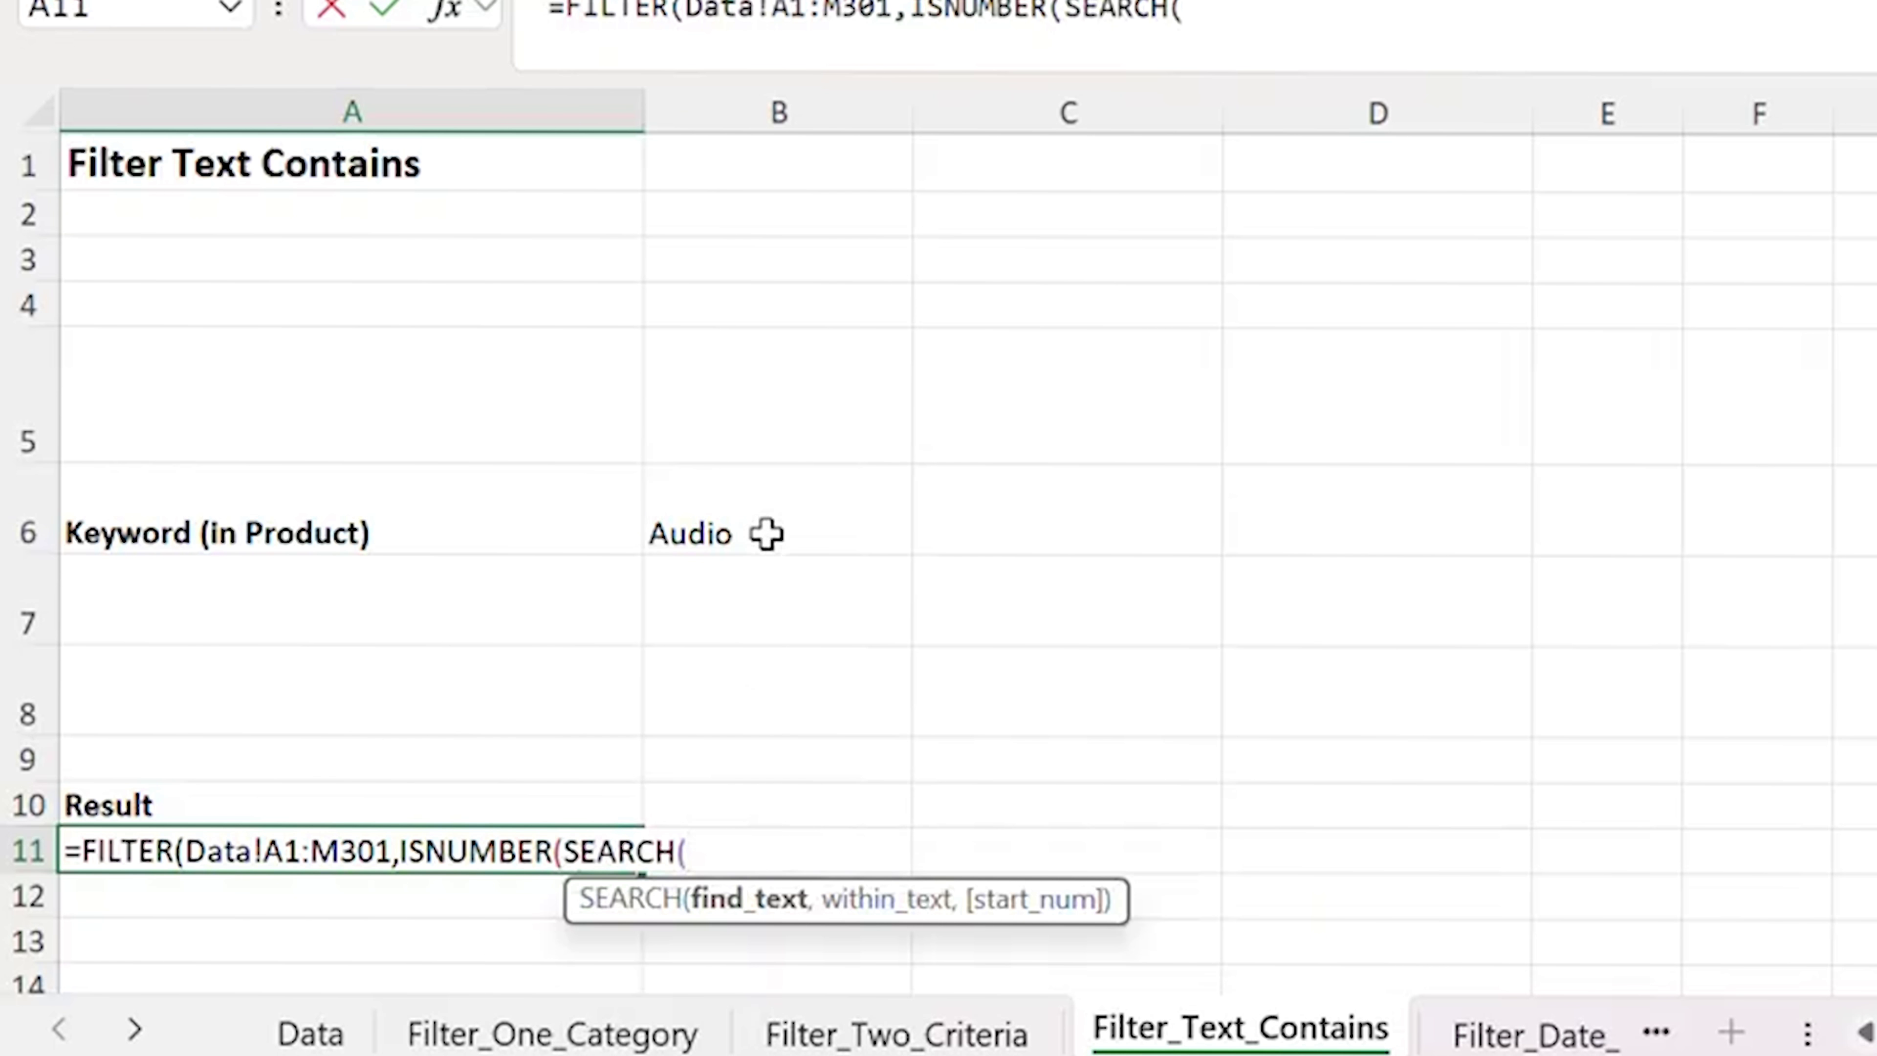
left_click(786, 505)
type(",")
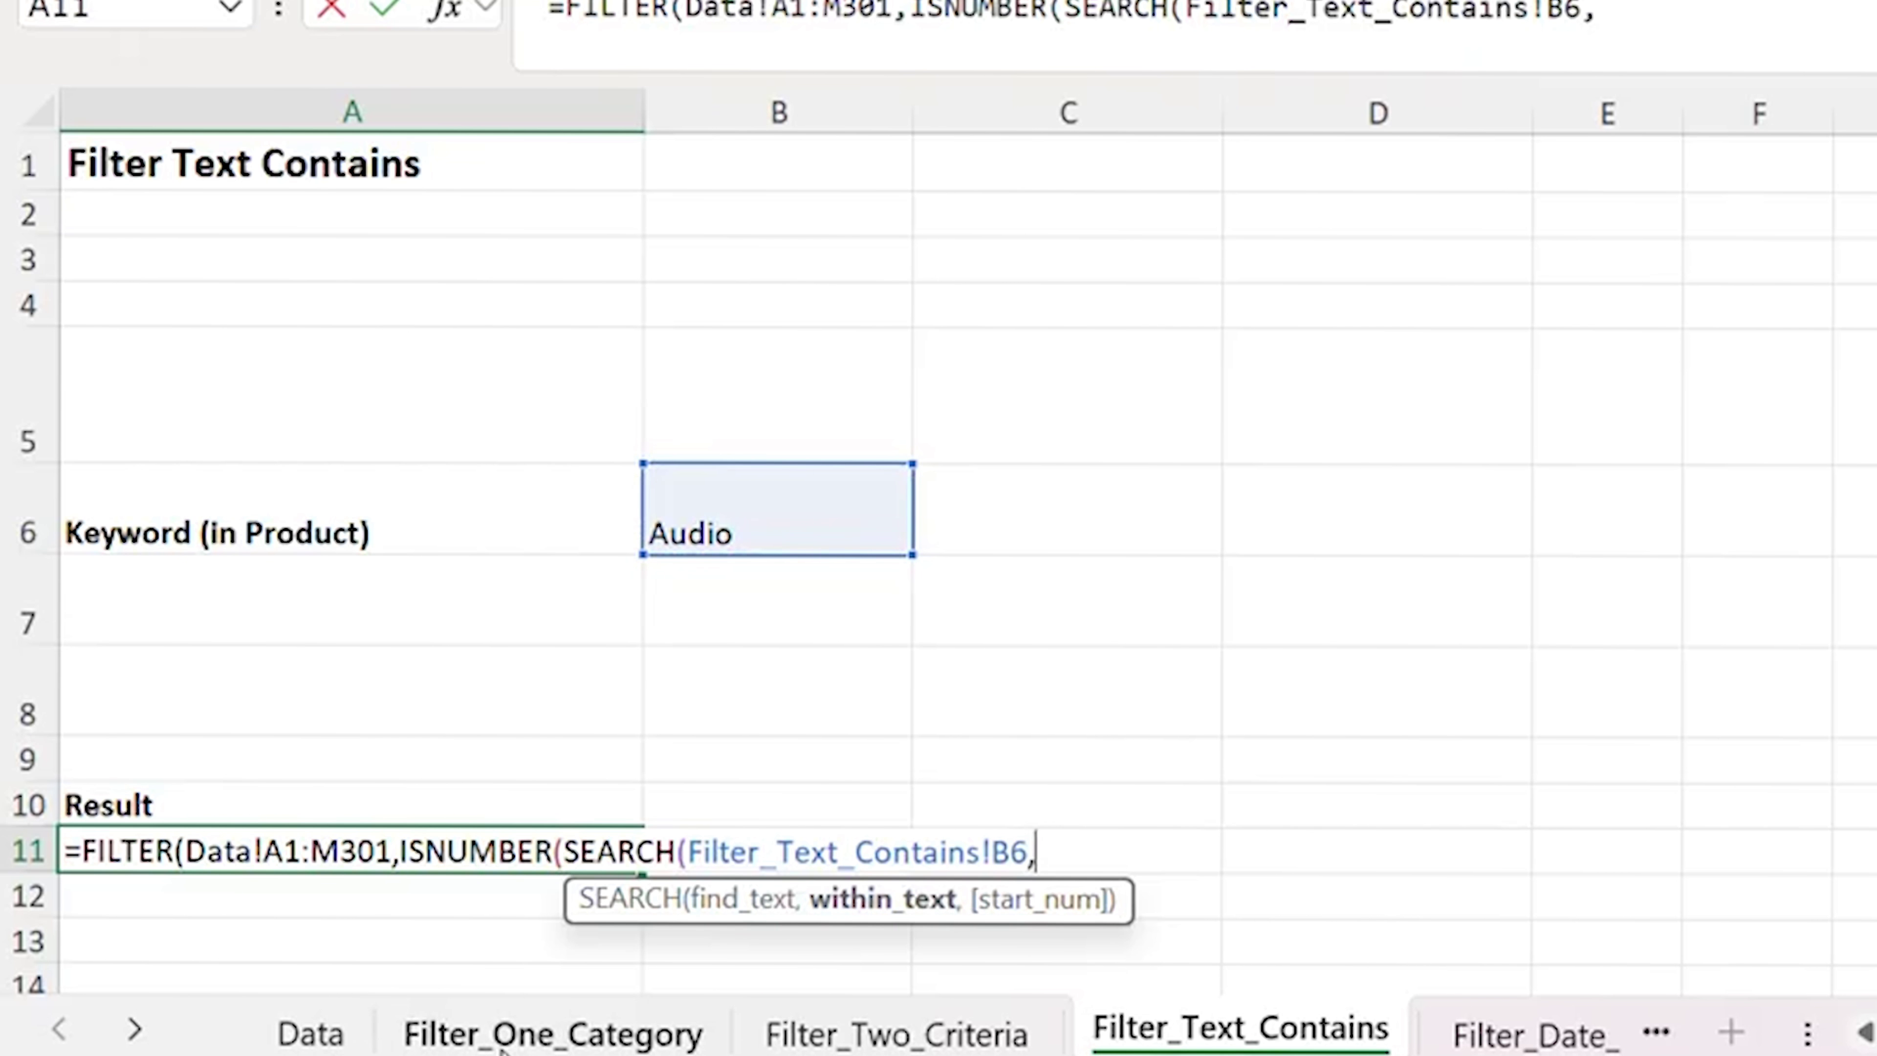
Set SEARCH's within_text to the Product column Data!E1:E301 and close both the SEARCH and ISNUMBER brackets.
left_click(311, 1031)
left_click(1098, 157)
key("ctrl+shift+Down")
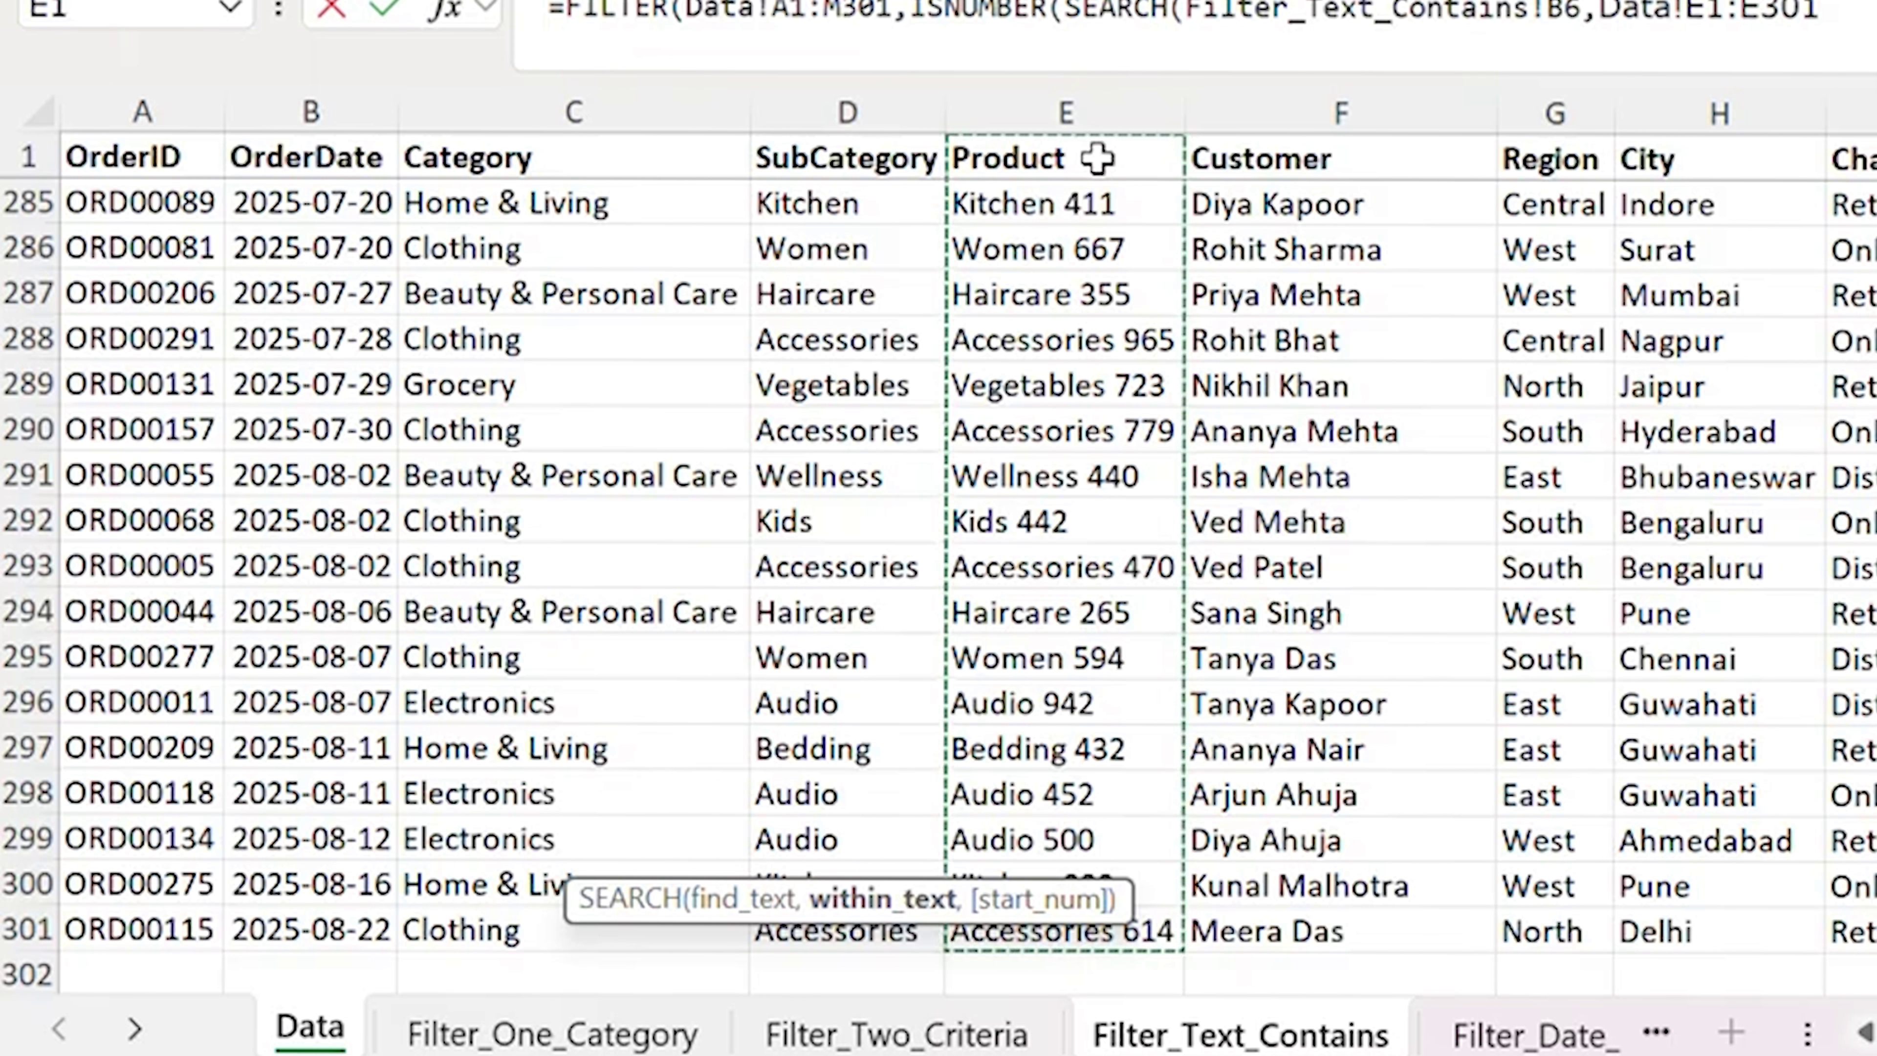
type(",")
key("BackSpace")
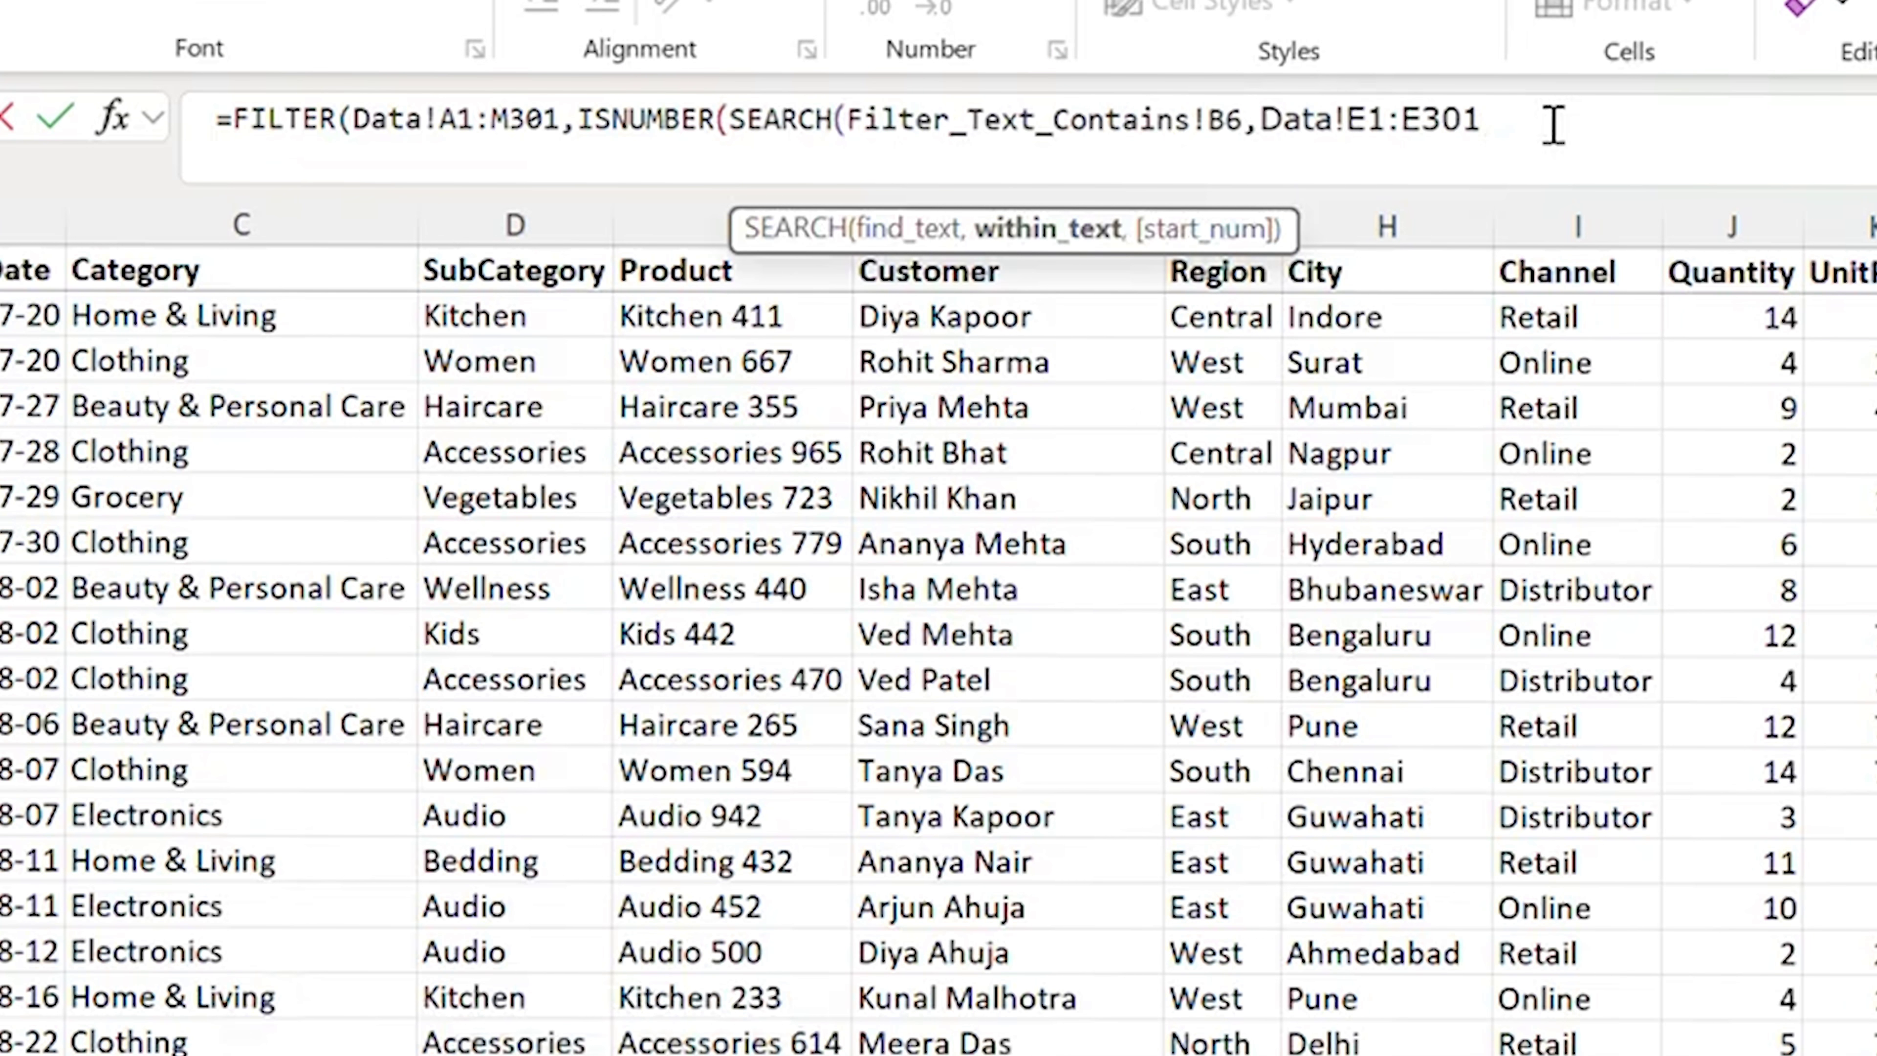
type(")")
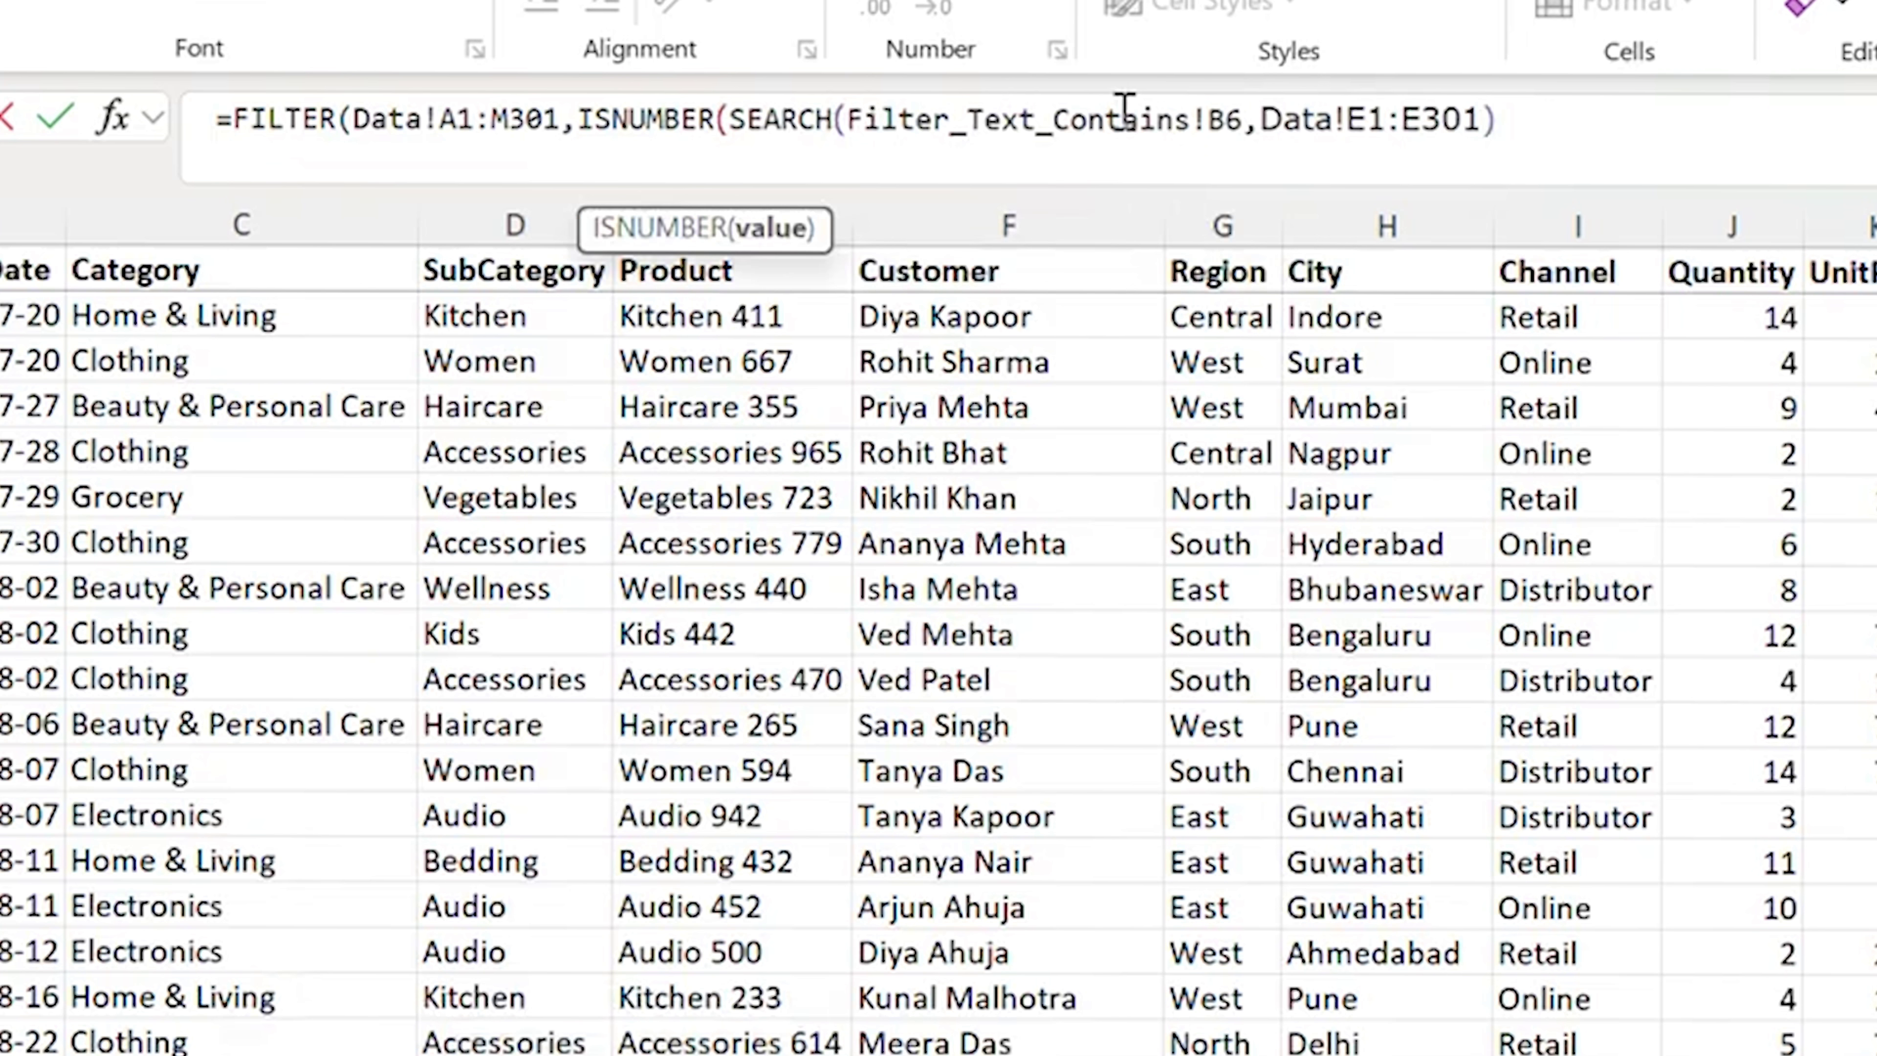
type(")")
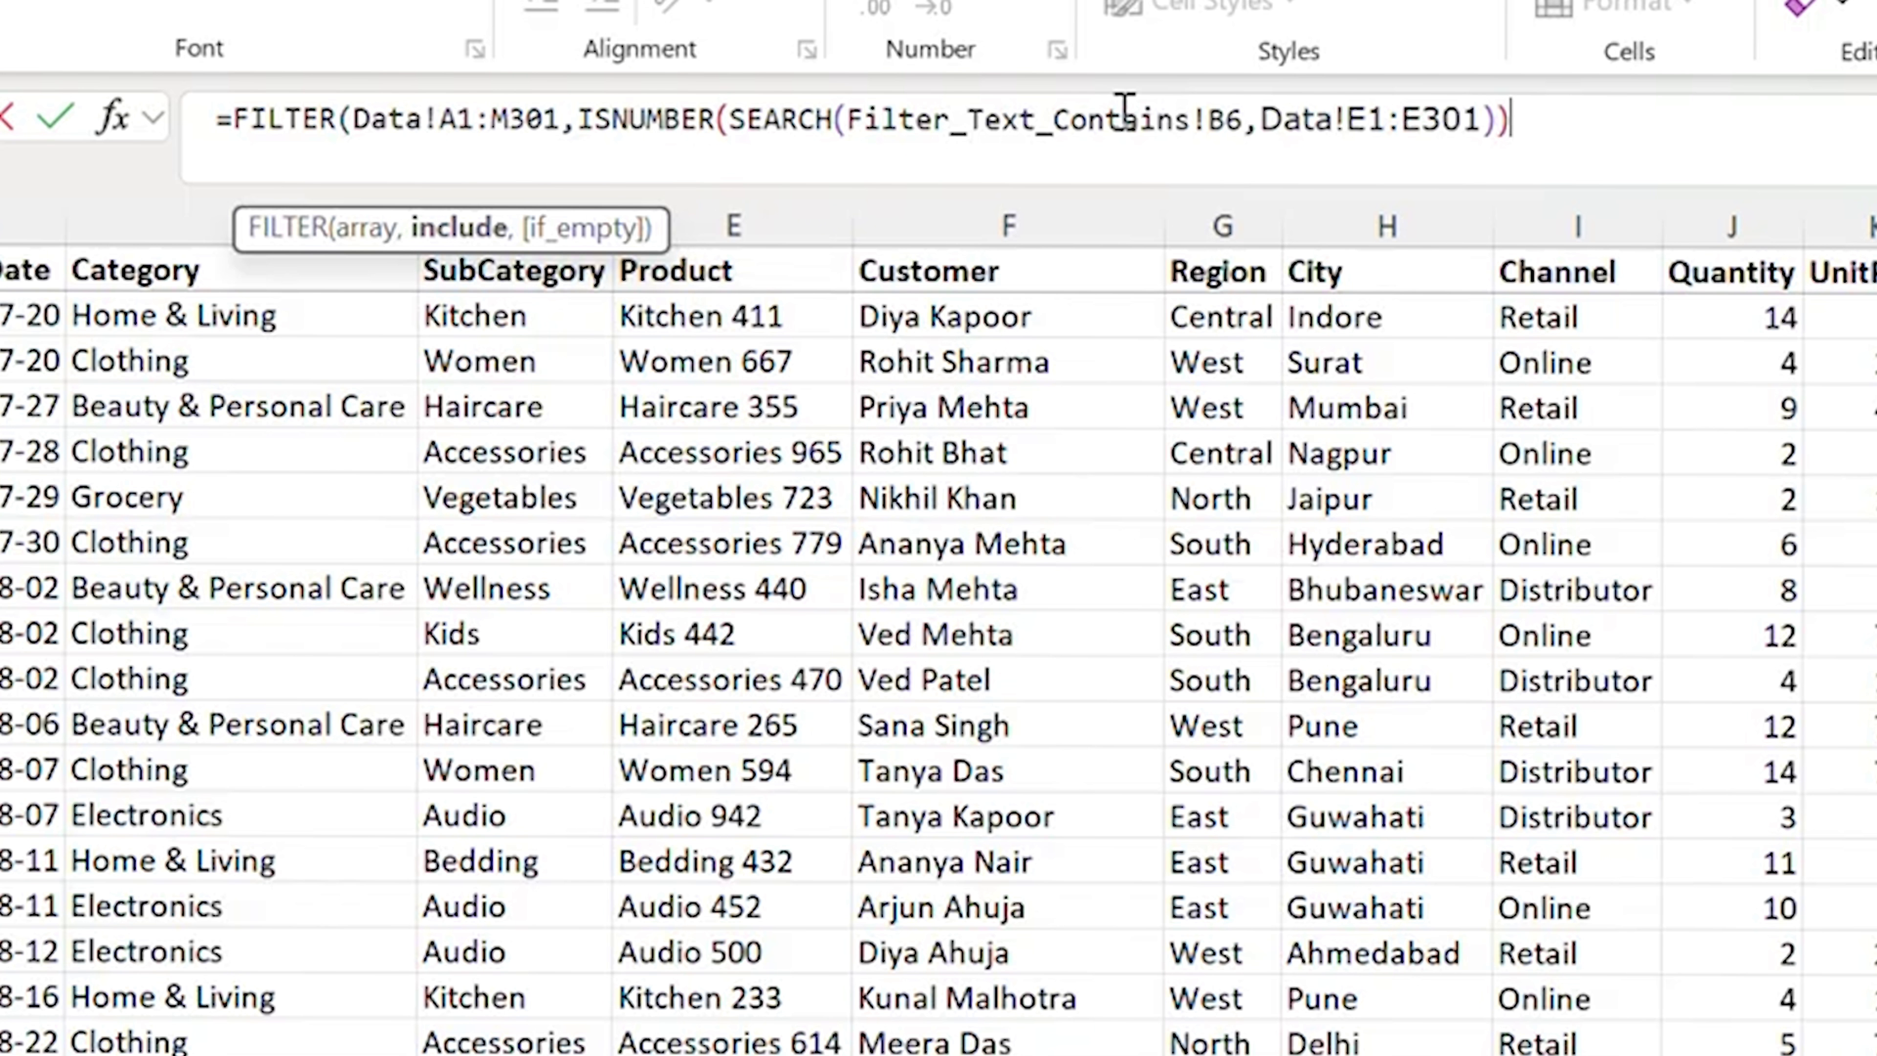
Set the if_empty argument to " Nahi Mila" and enter the completed FILTER formula.
type(",")
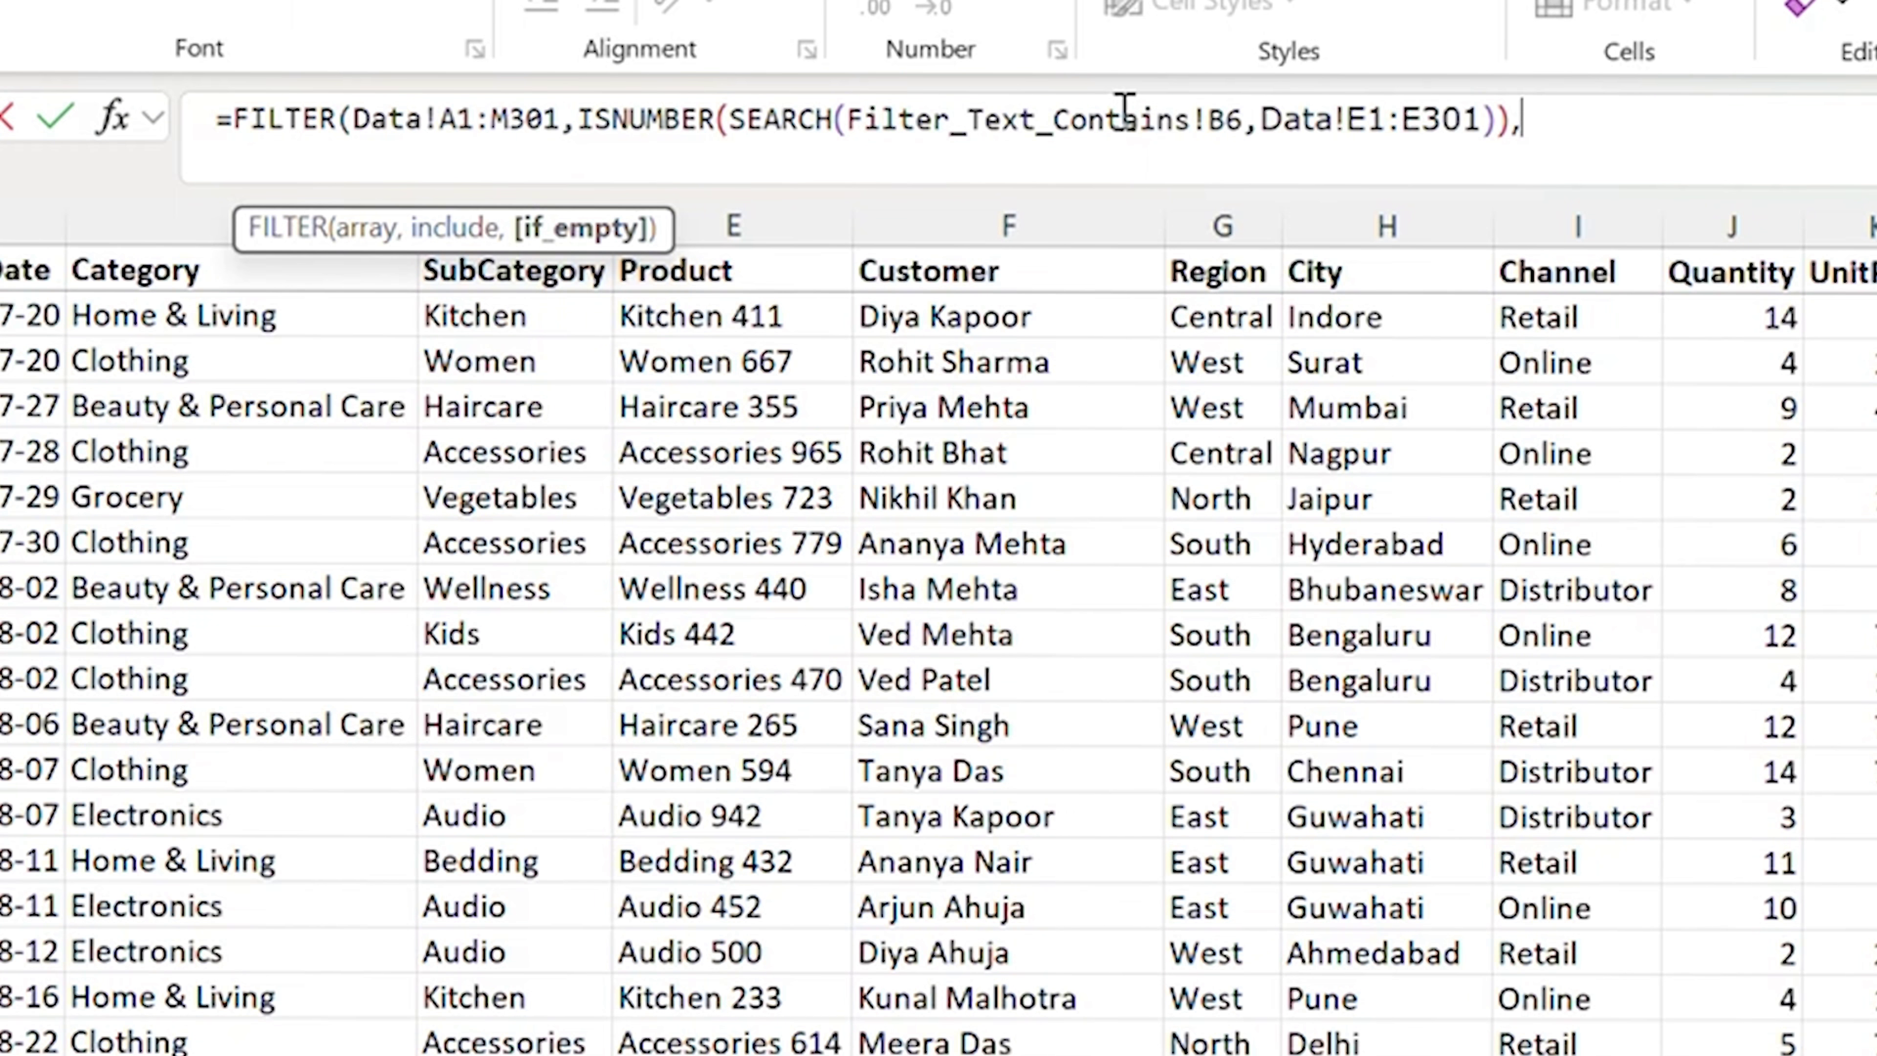
type("\" Nahi Mila\")")
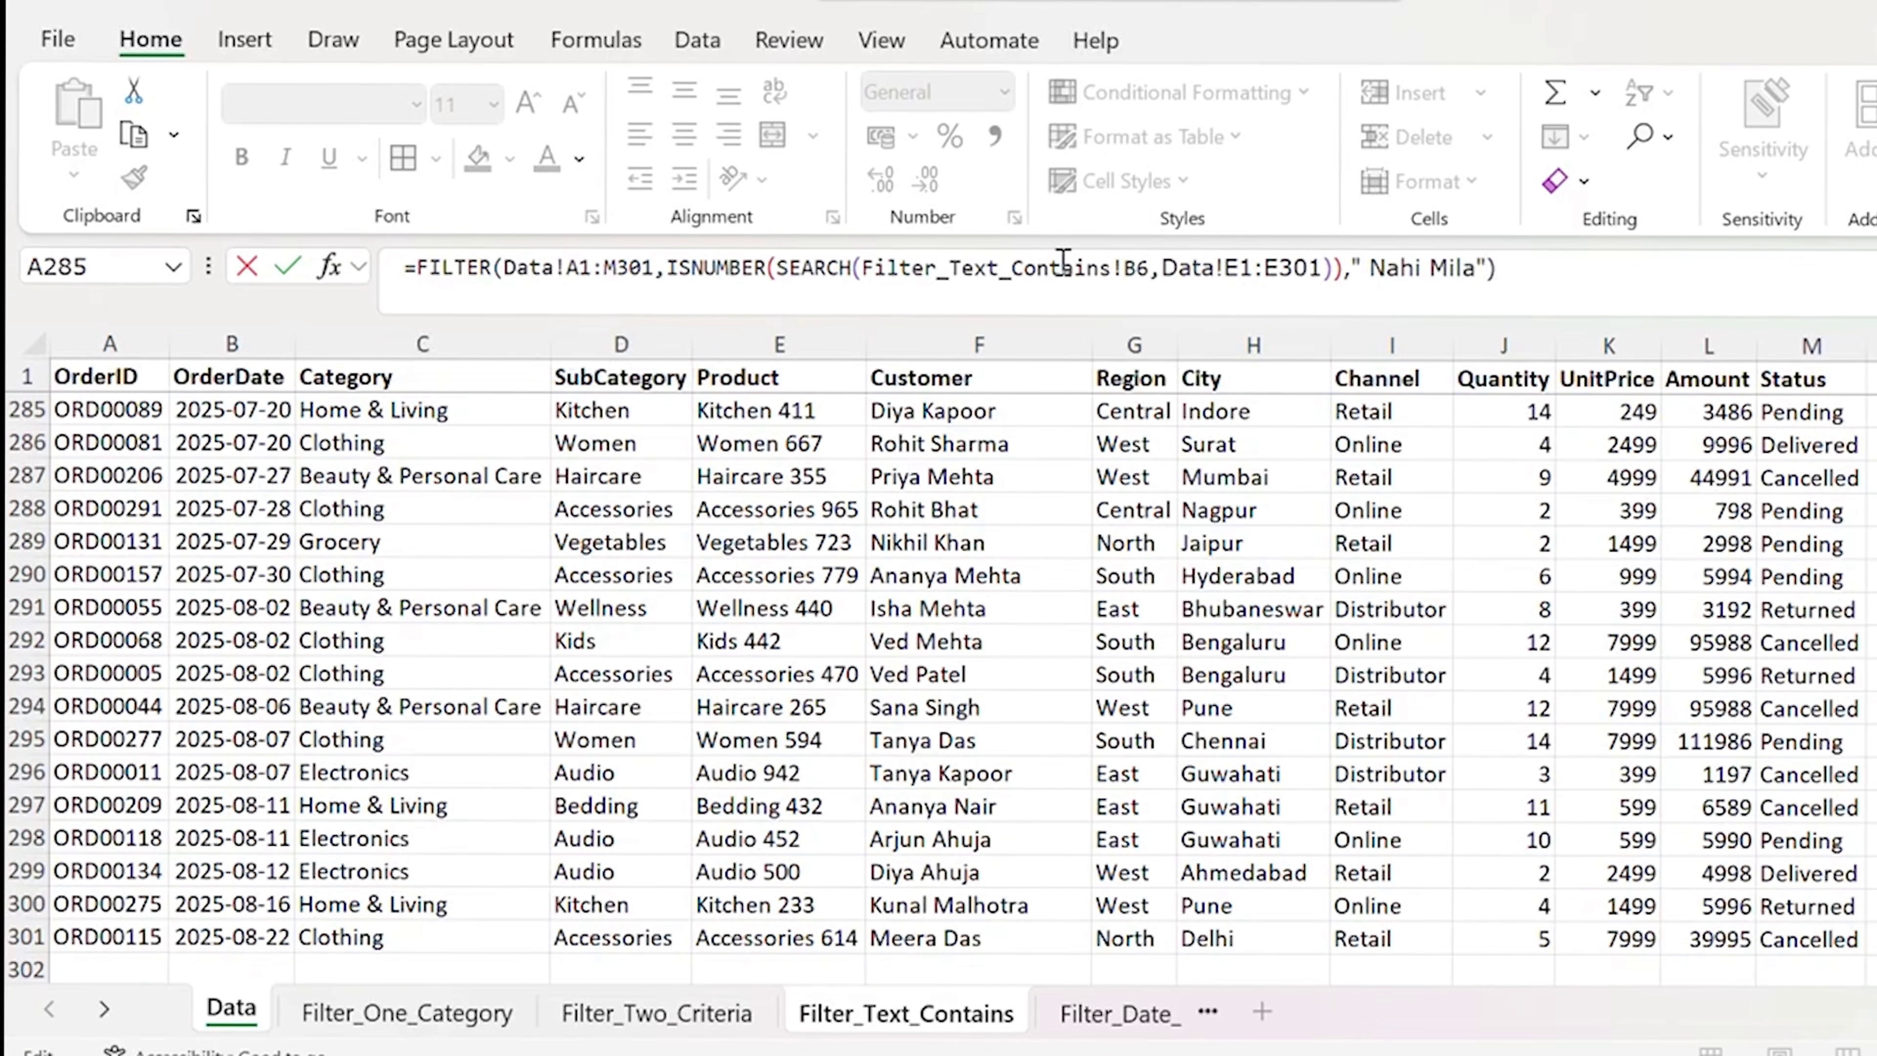
key("Return")
Check the filtered rows below Result against the keyword in B6.
scroll(943, 536, "down", 3)
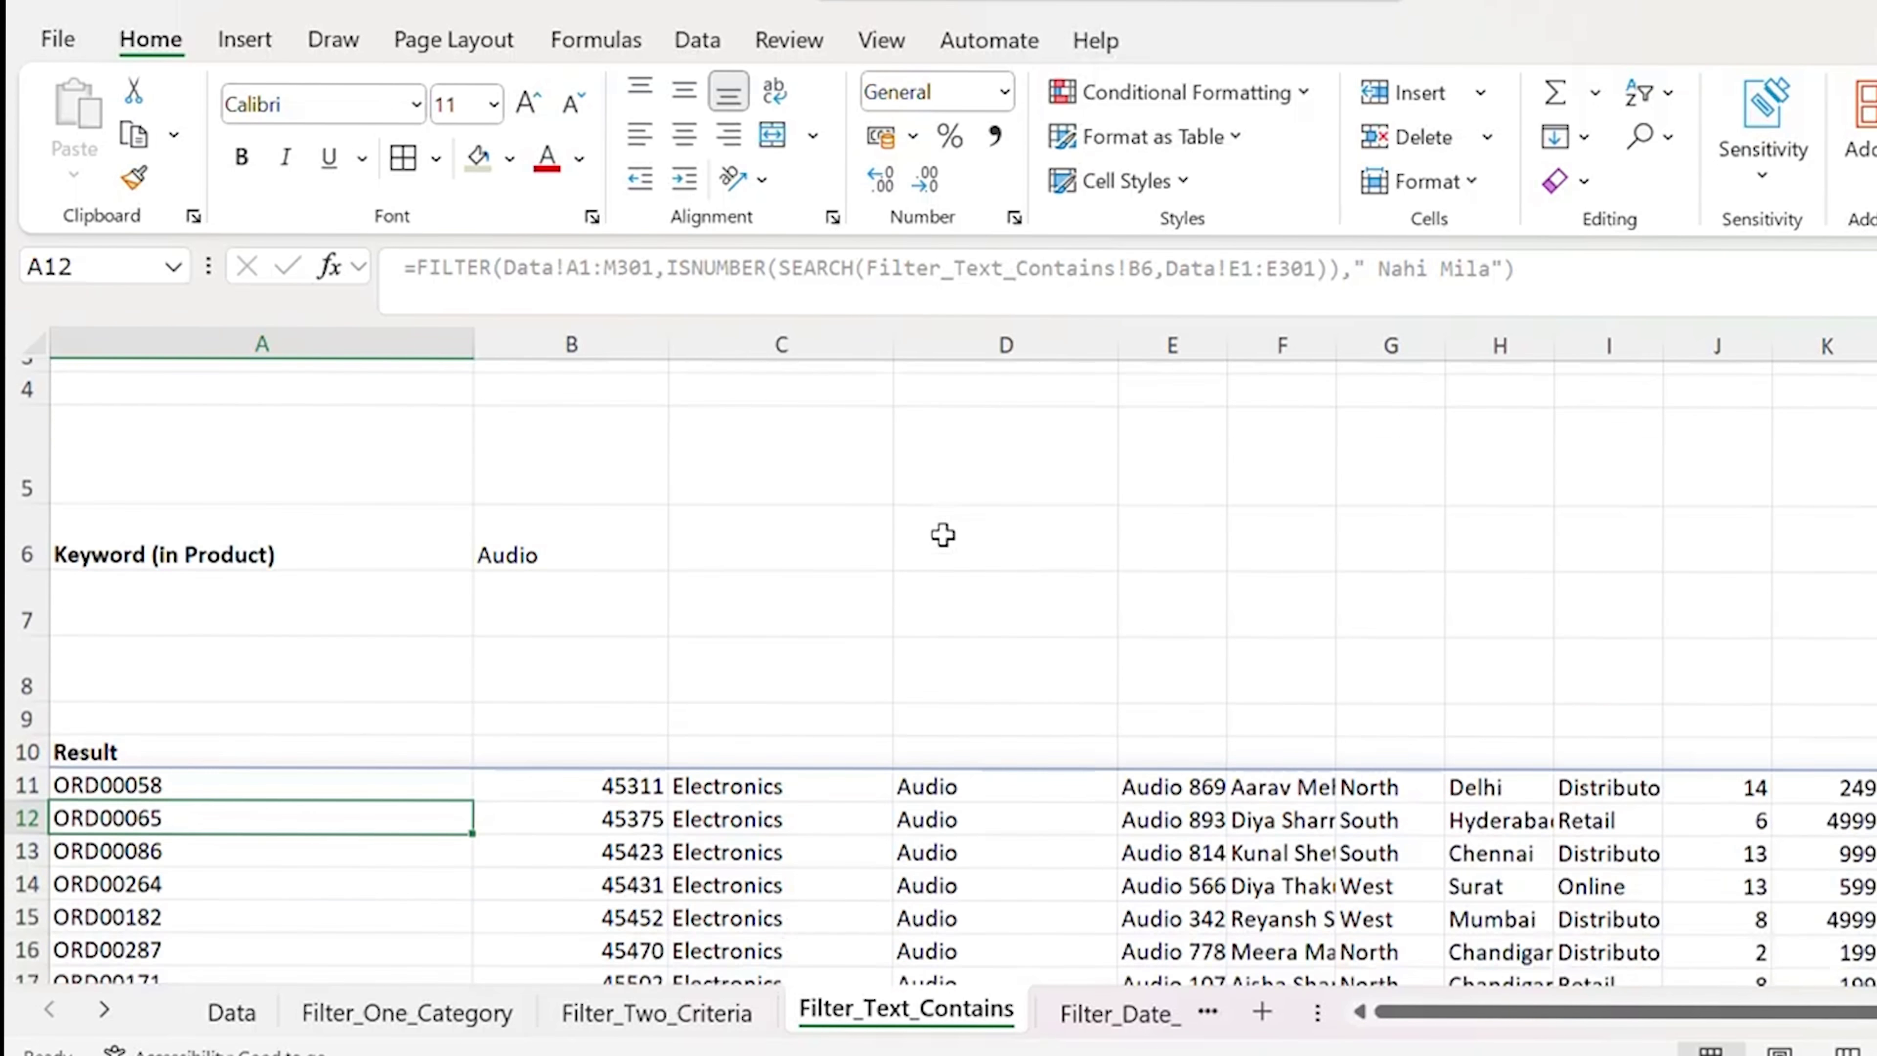
scroll(930, 581, "up", 2)
left_click(662, 497)
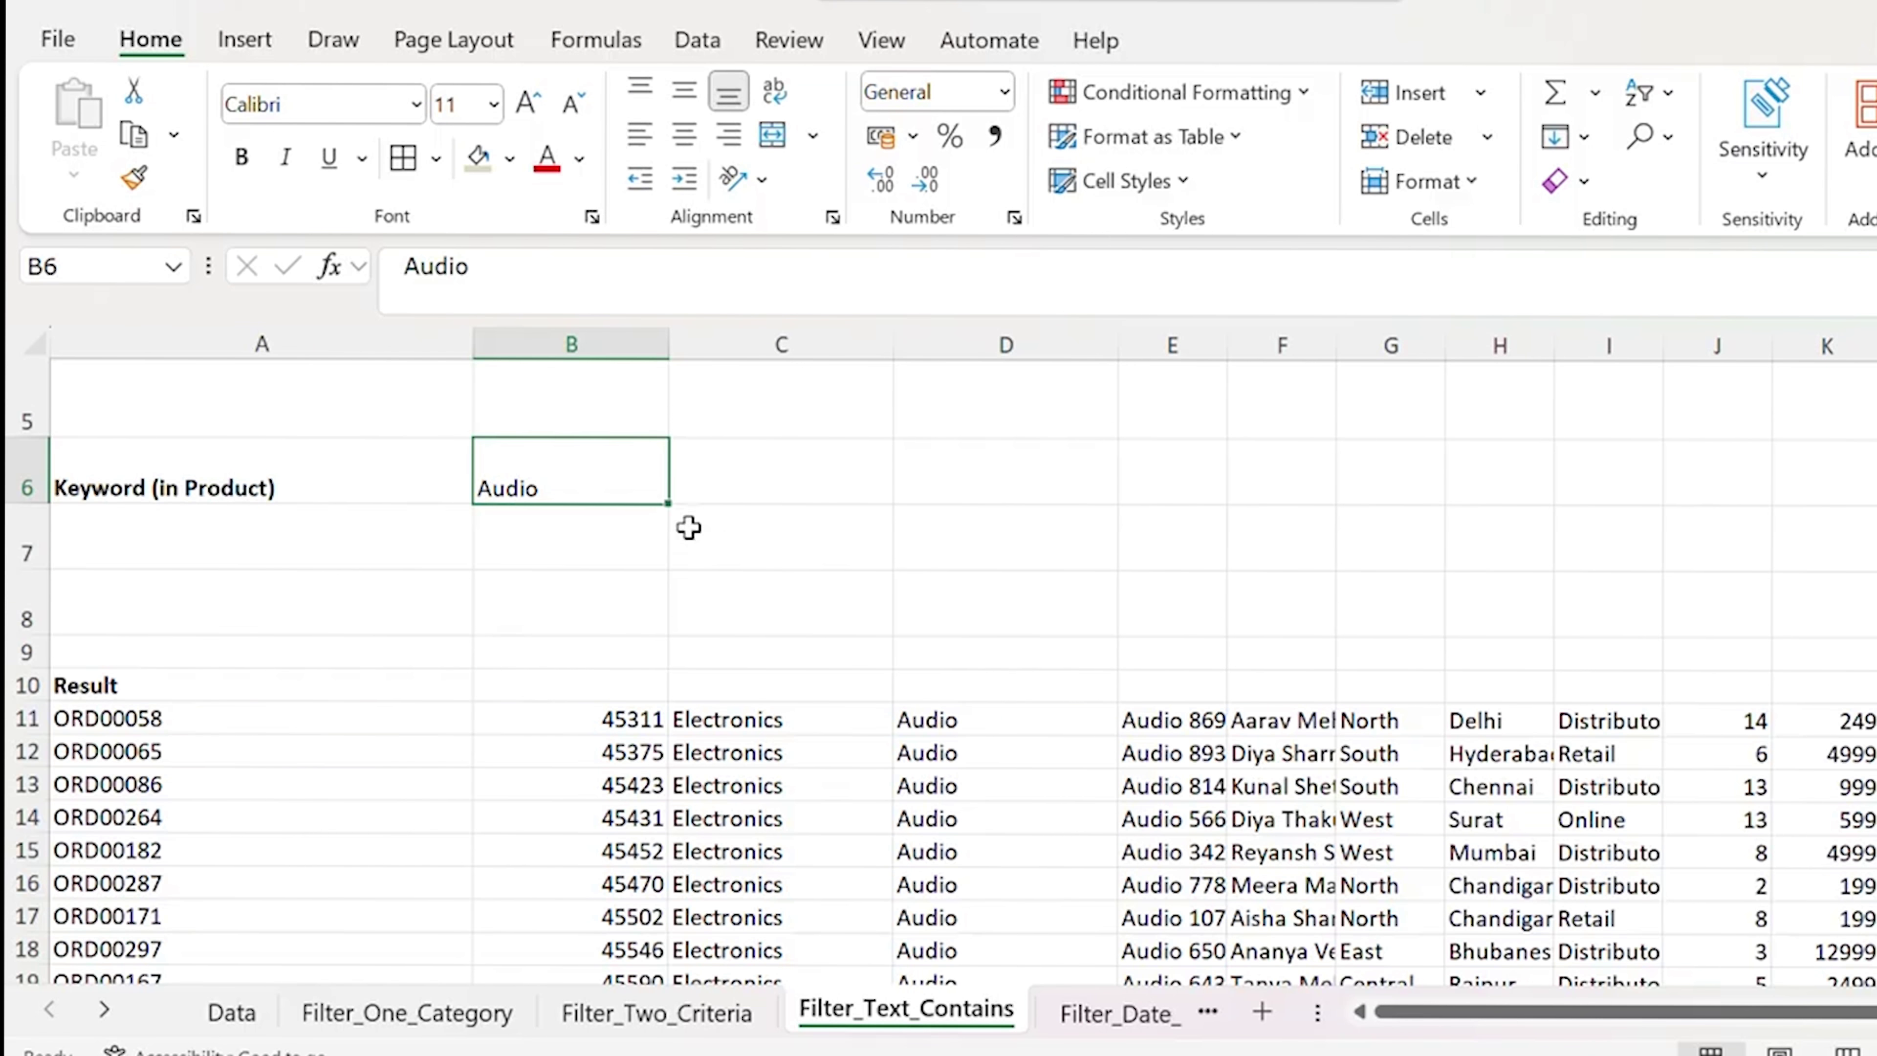
left_click(923, 743)
scroll(924, 743, "down", 3)
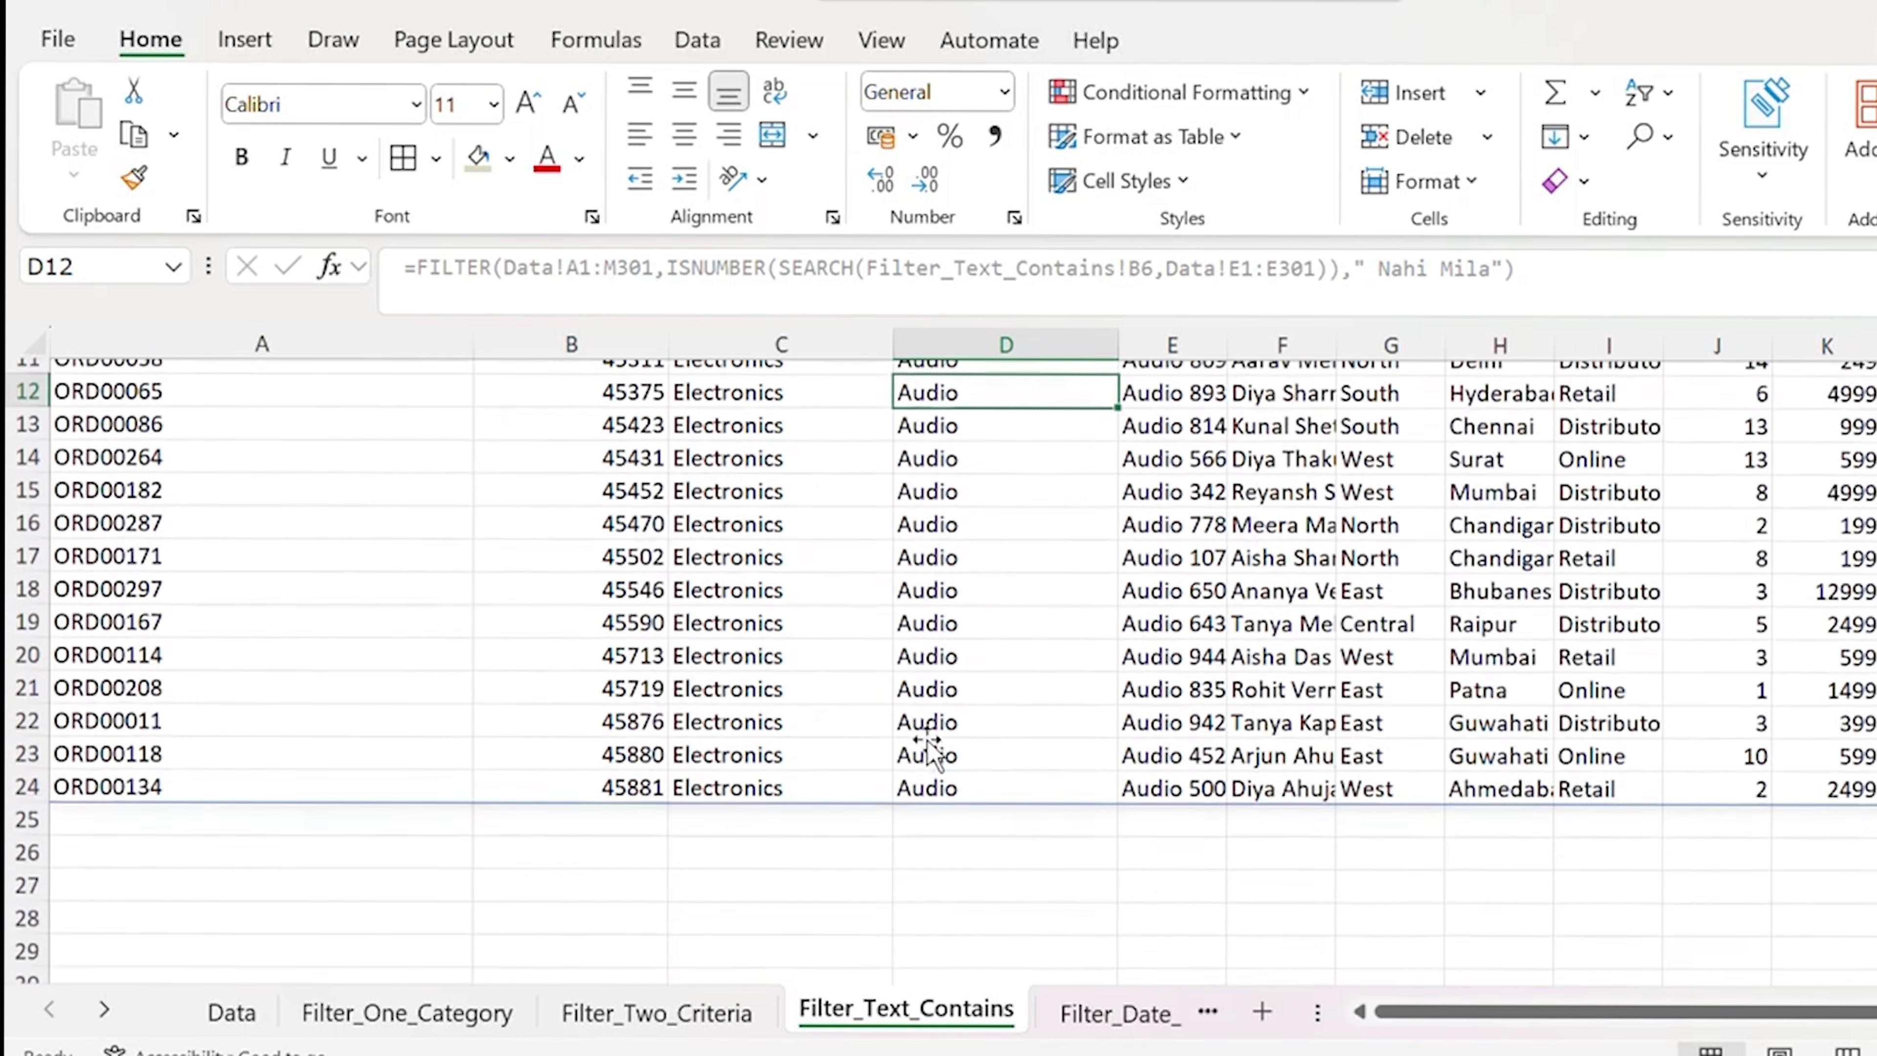
Compare the filtered Audio rows with the keyword in B6 and review the FILTER formula in A11.
scroll(930, 750, "up", 1)
scroll(927, 743, "up", 1)
left_click(976, 591)
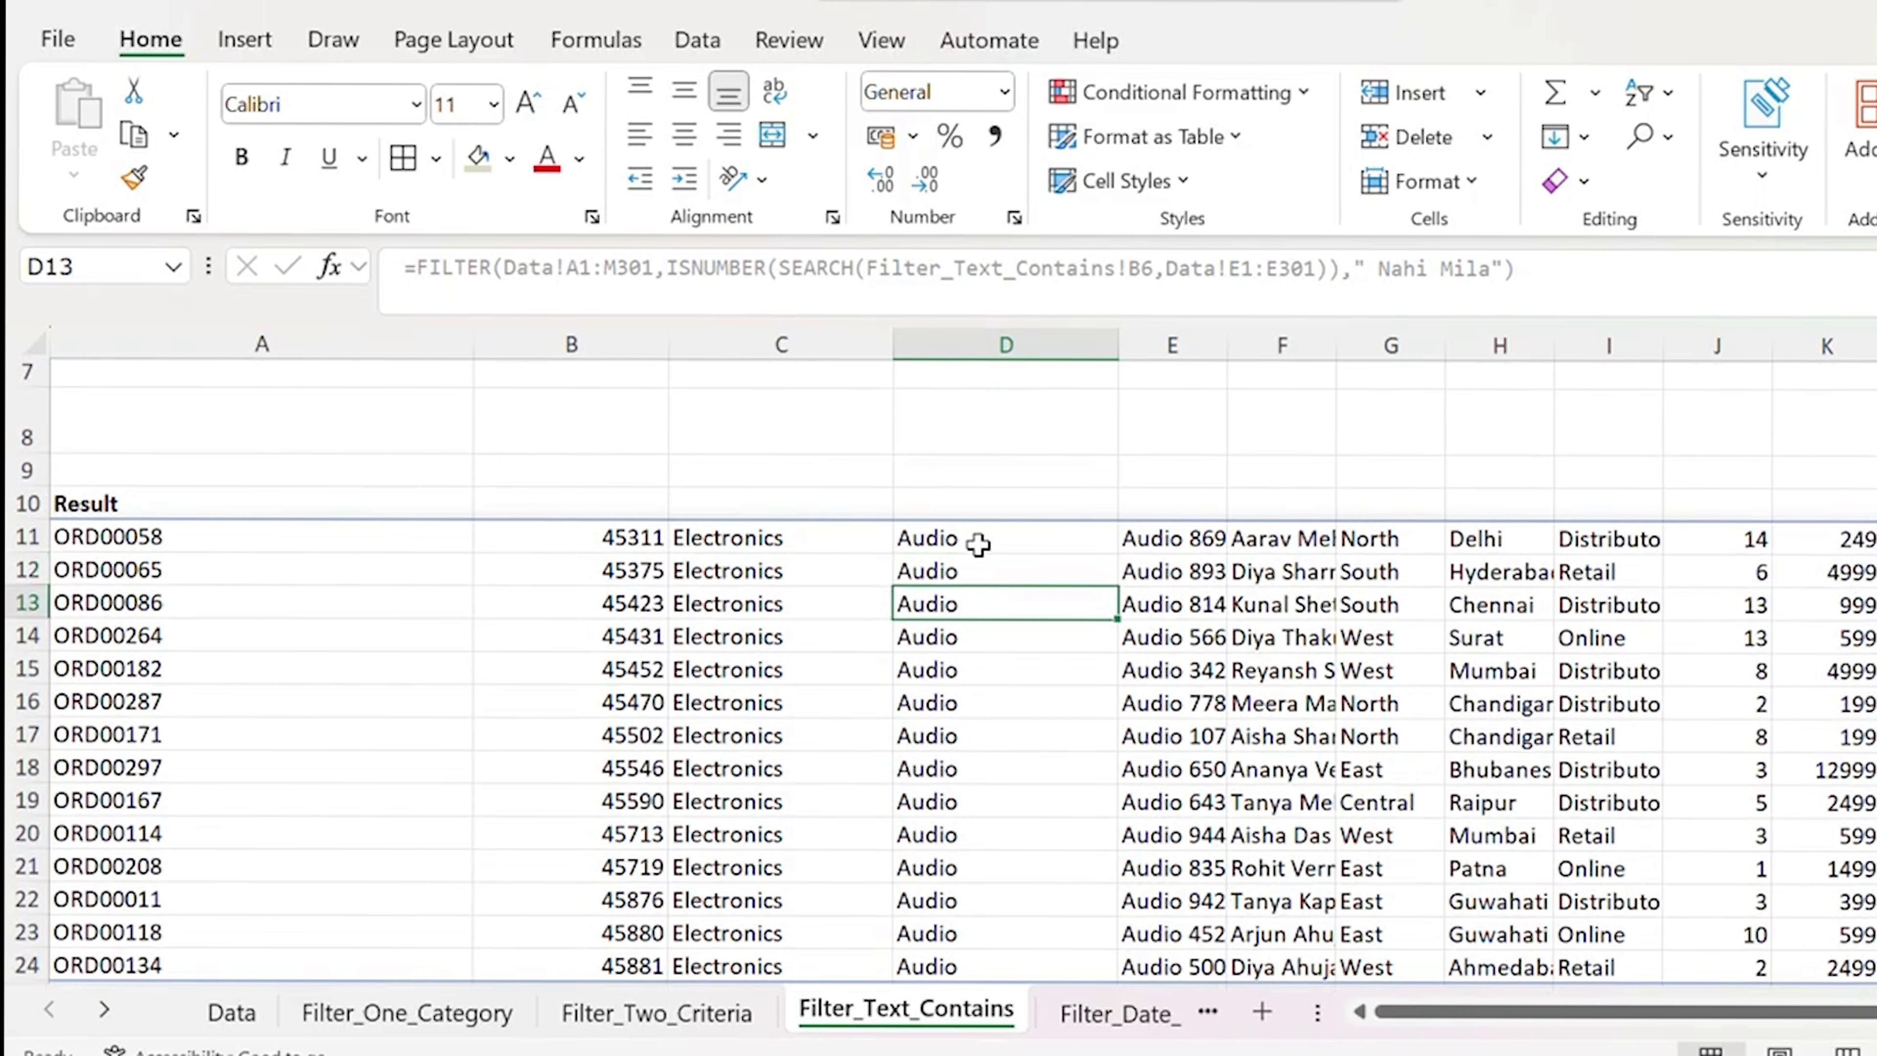
left_click(962, 560)
key("Up")
key("Up")
scroll(976, 499, "up", 1)
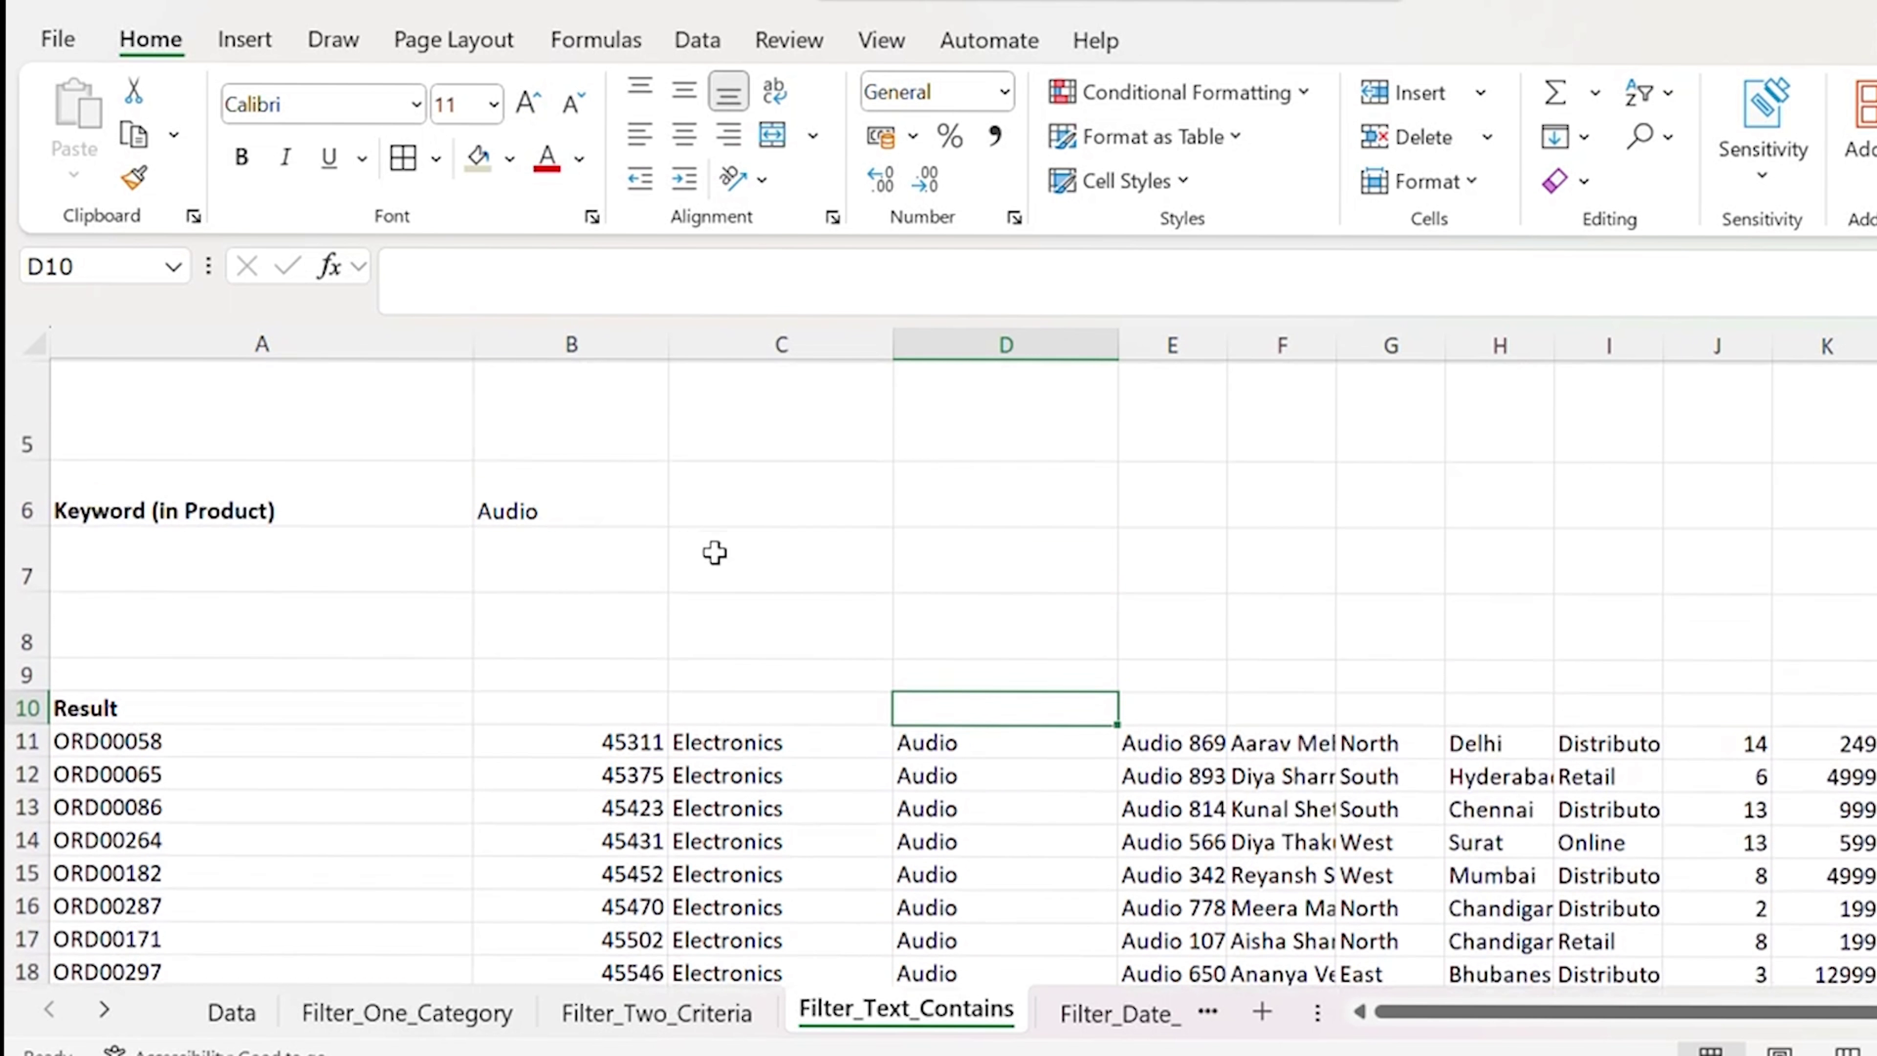
left_click(628, 520)
double_click(628, 519)
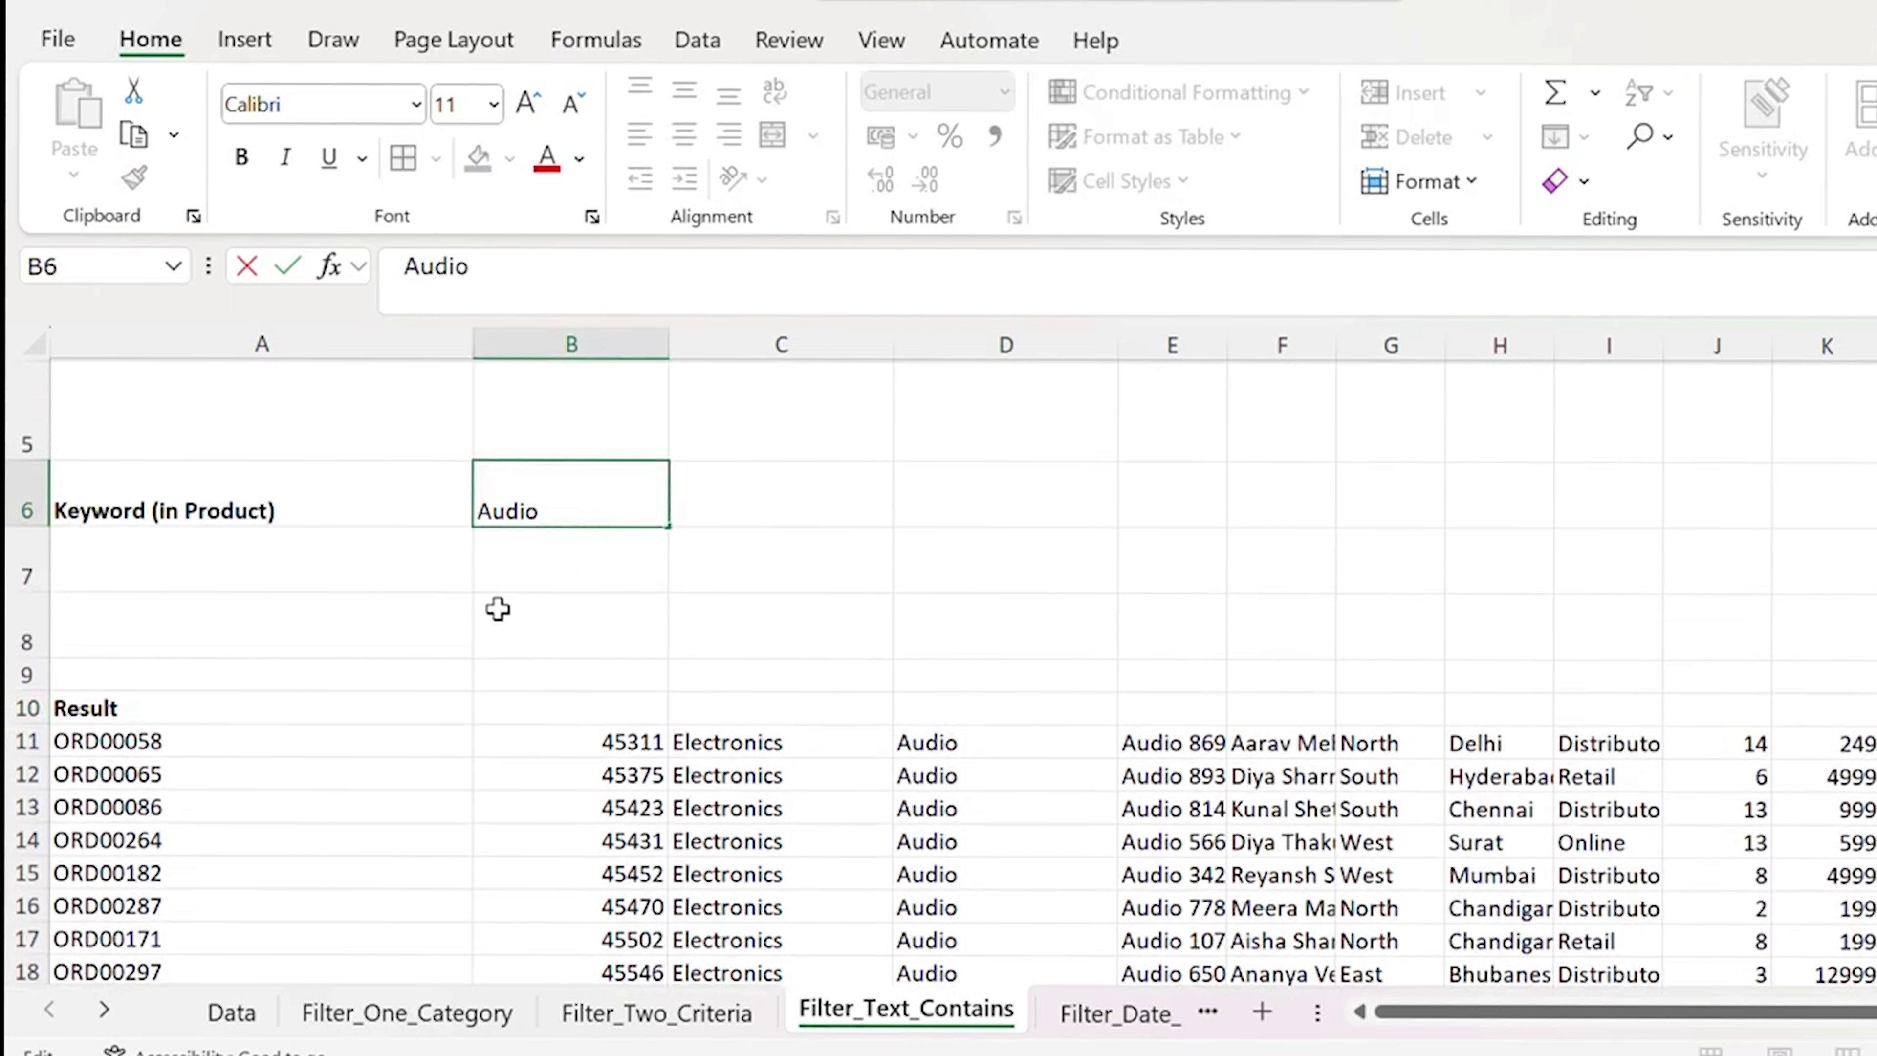
double_click(239, 743)
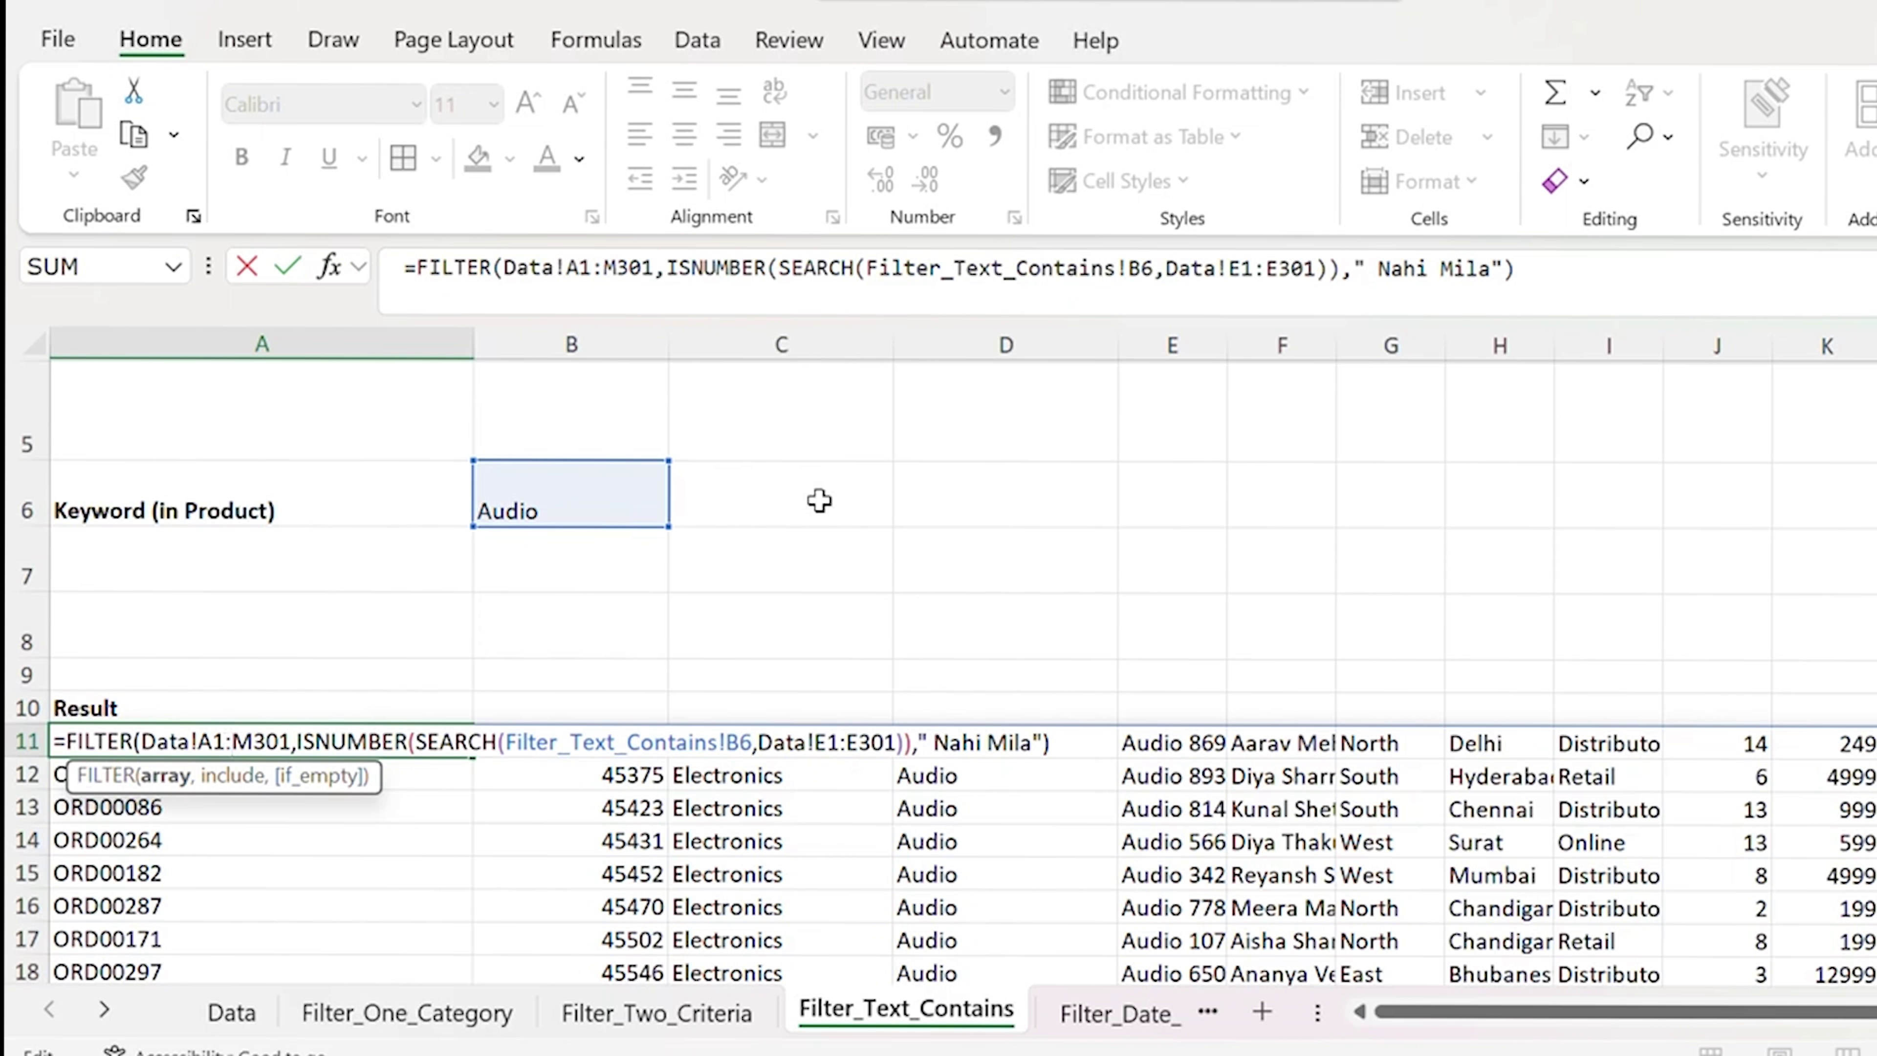
key("Escape")
Widen column Q in the SEARCH and ISNUMBER explanation table beside the filtered results.
scroll(826, 634, "right", 8)
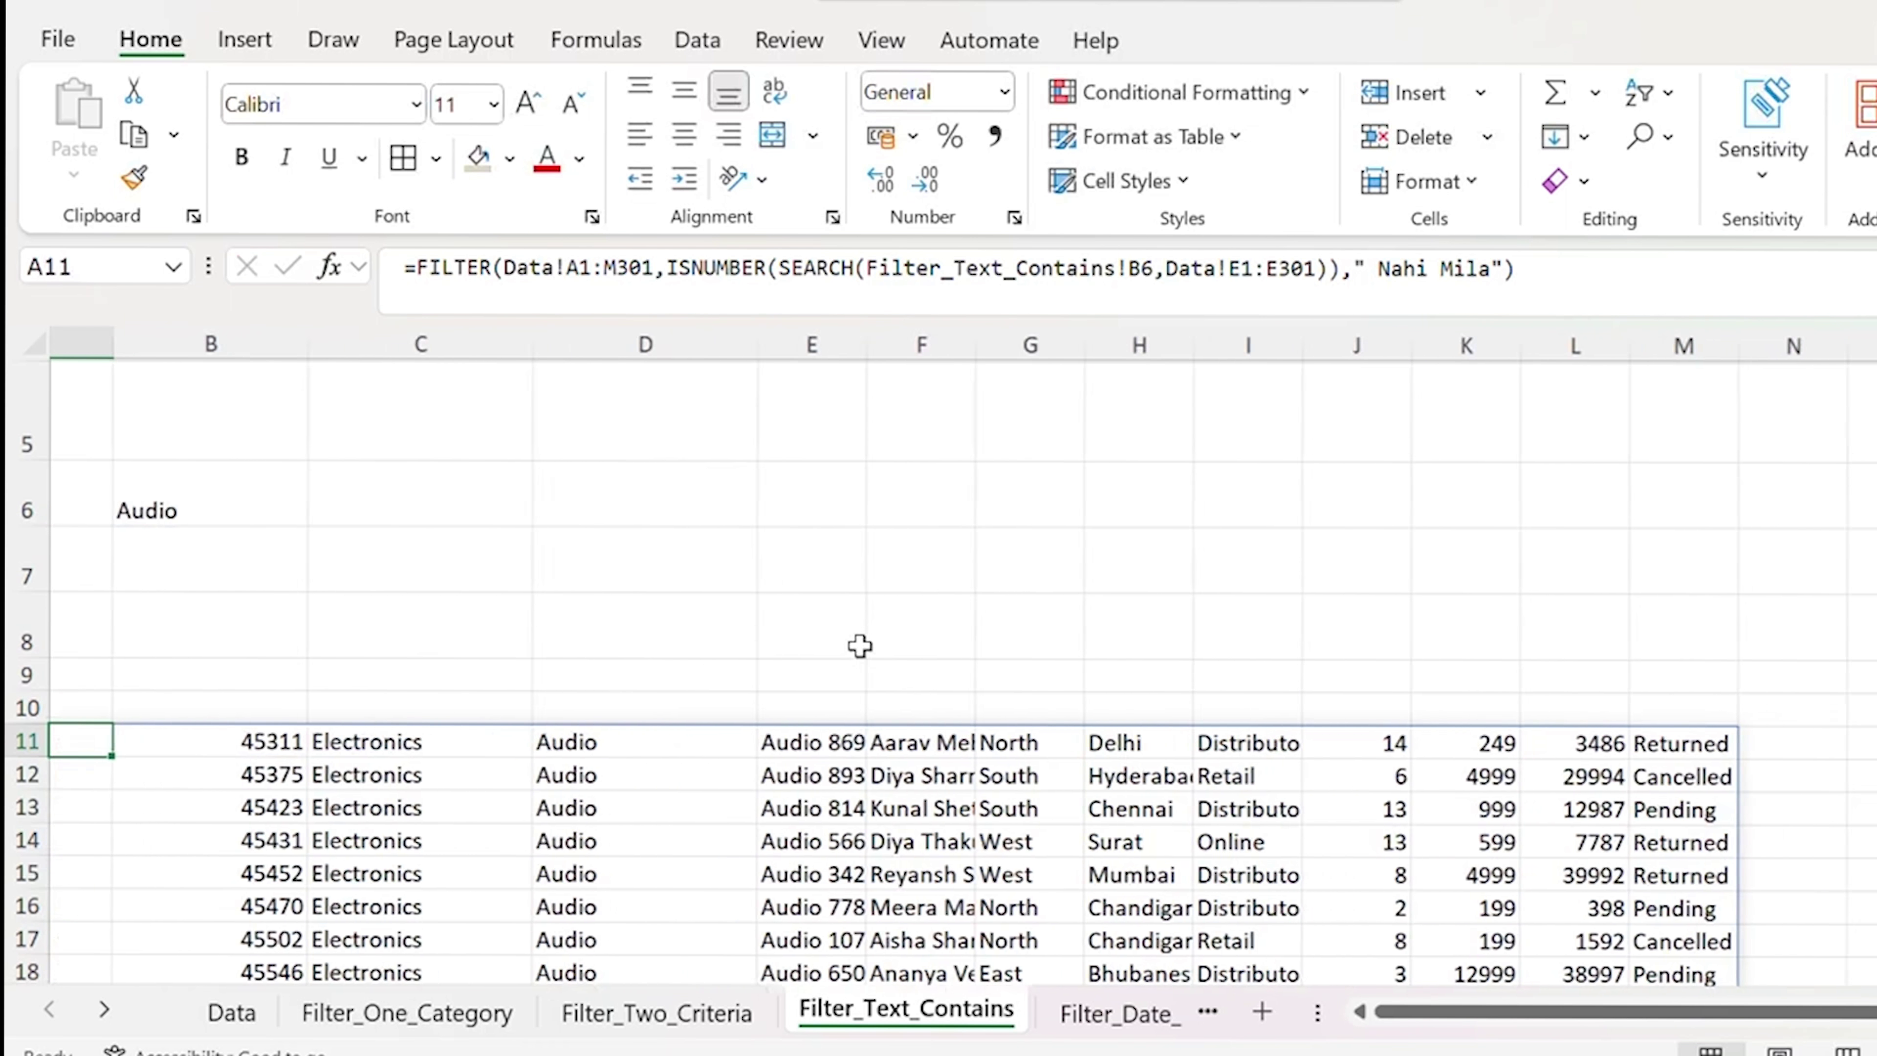
scroll(1417, 411, "up", 2)
left_click_drag(1392, 346, 1426, 346)
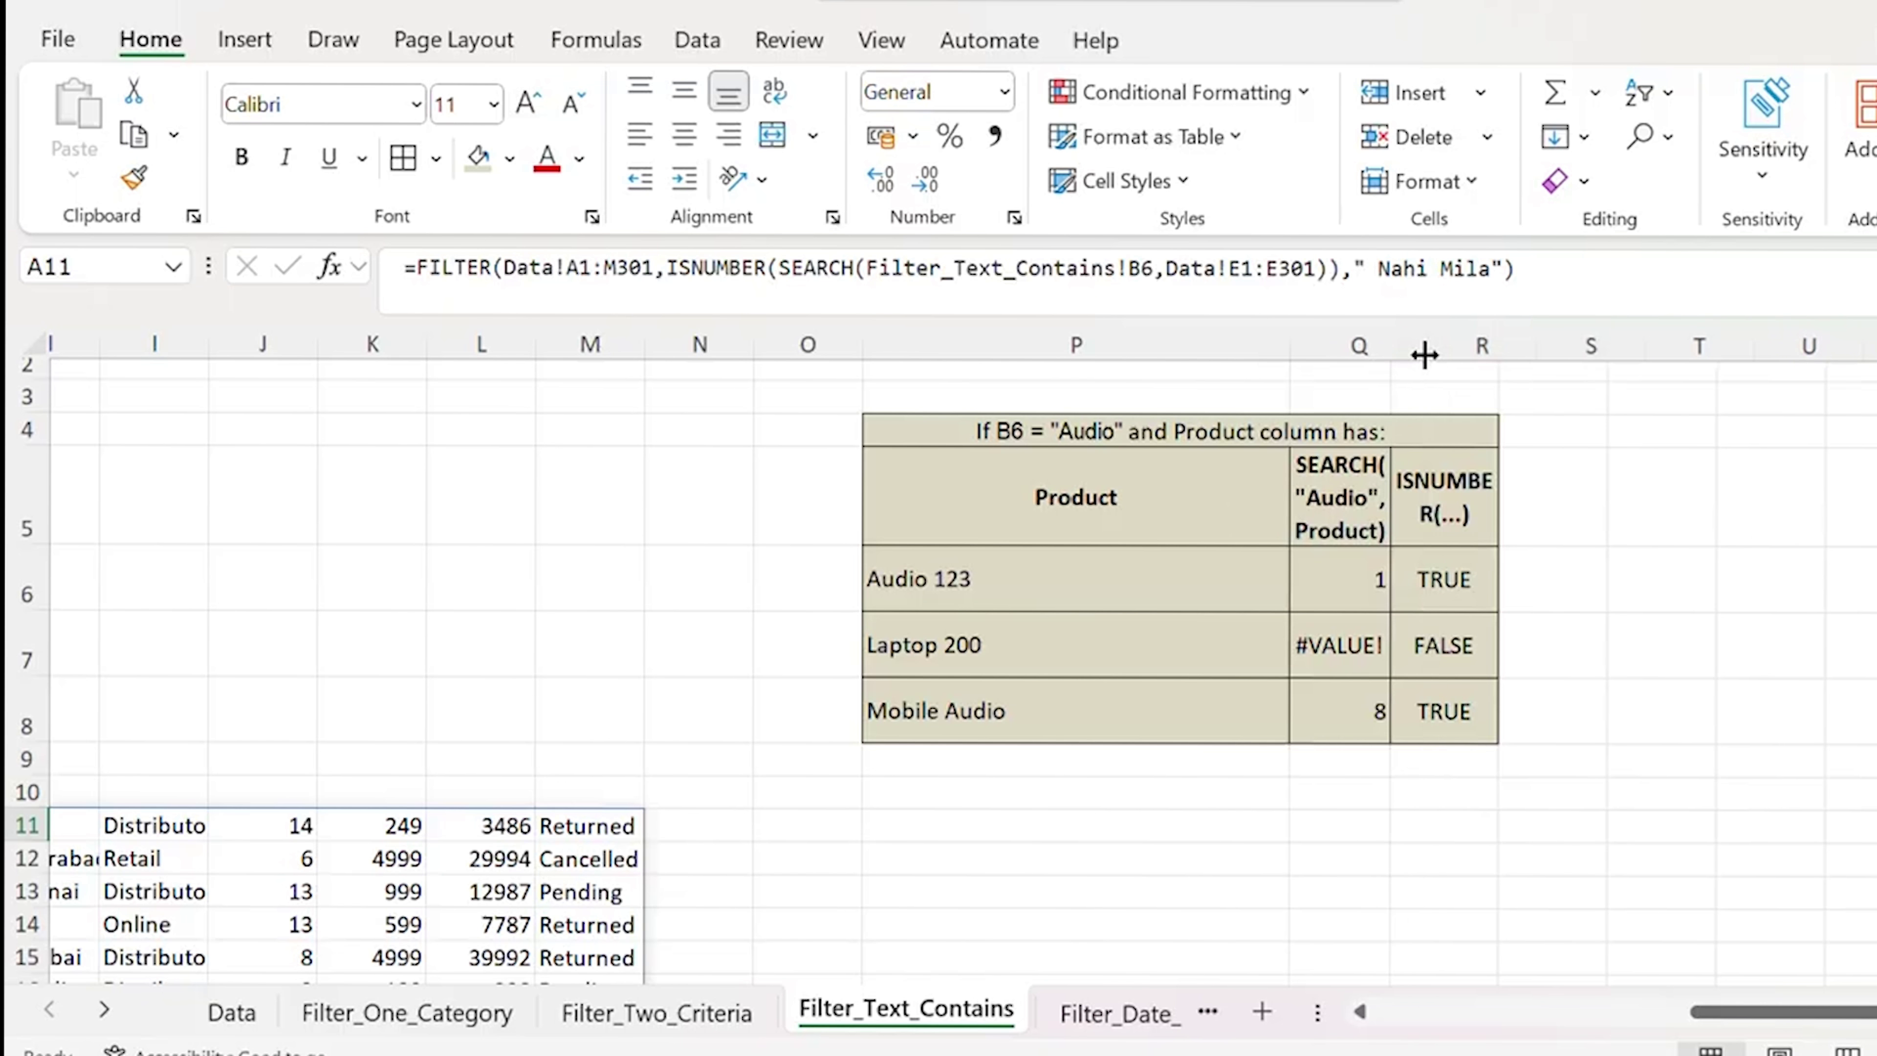
Examine how the Audio 123 row of the explanation table relates the product text to its SEARCH and ISNUMBER results.
left_click(1109, 598)
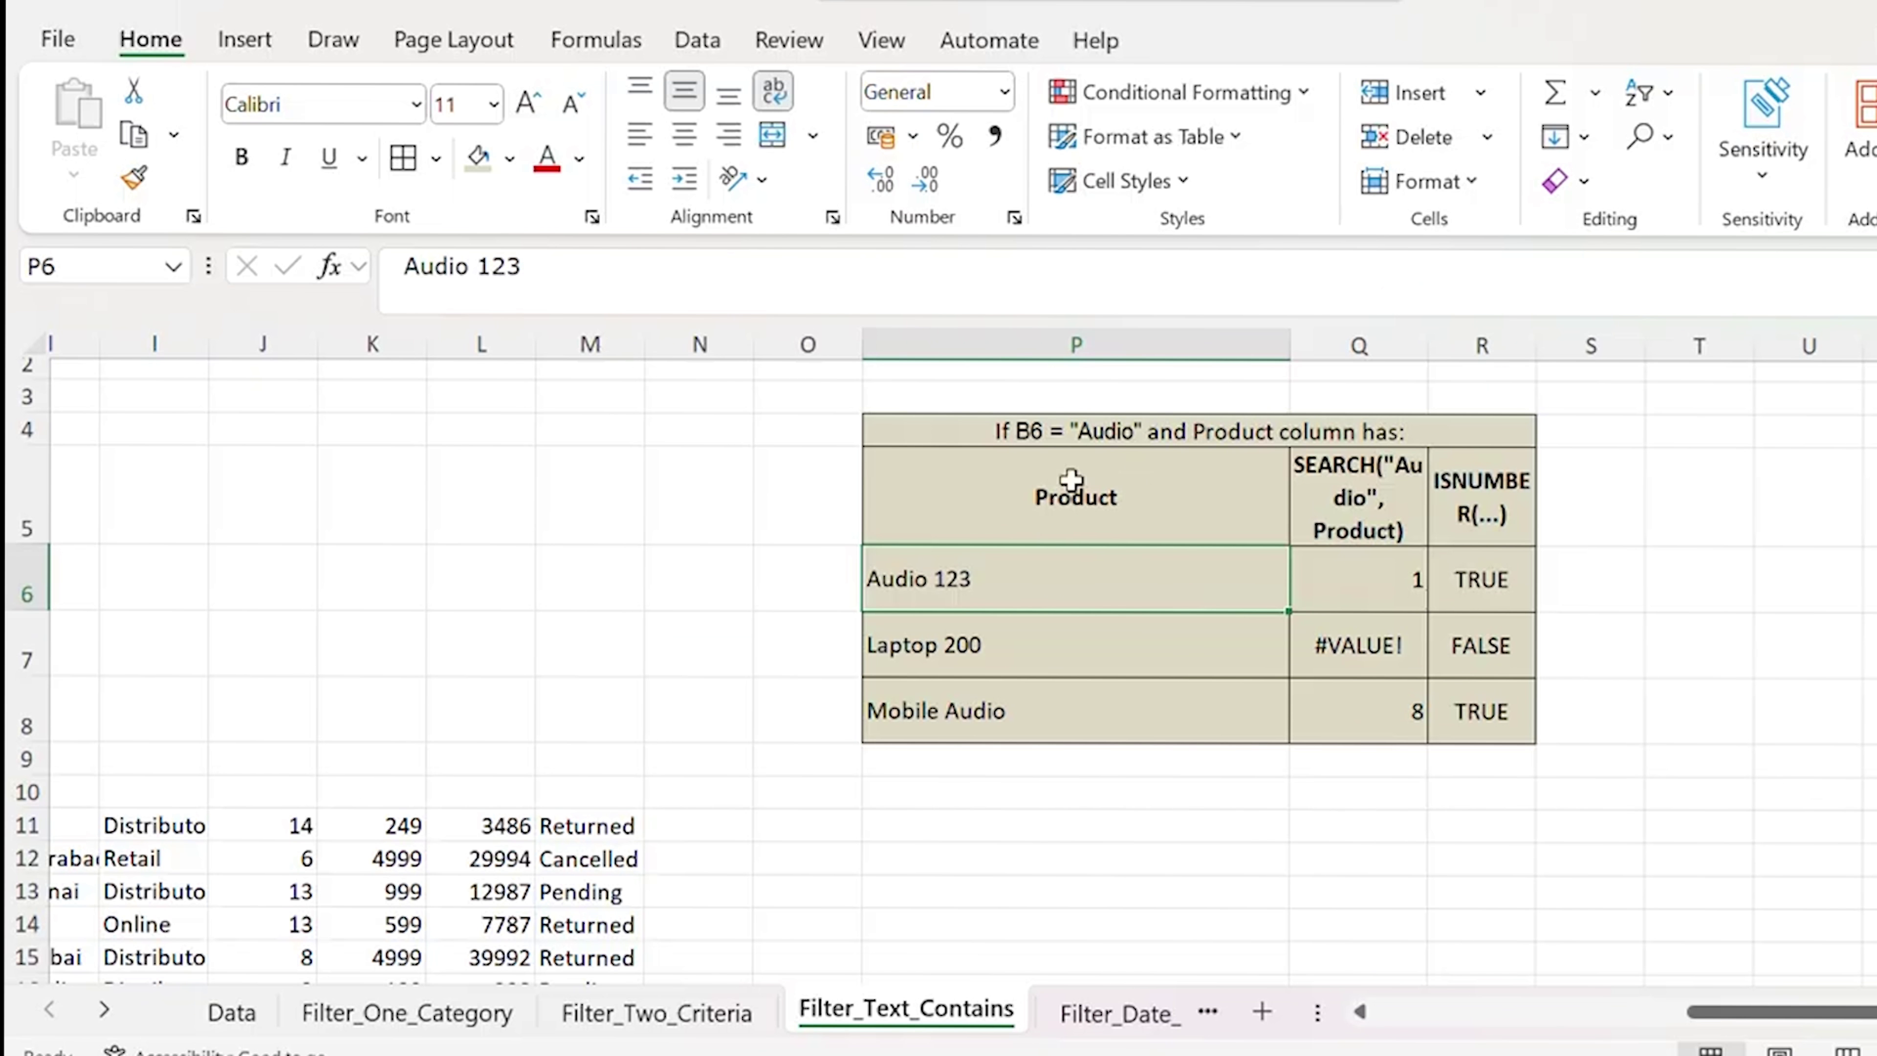
left_click(1370, 565)
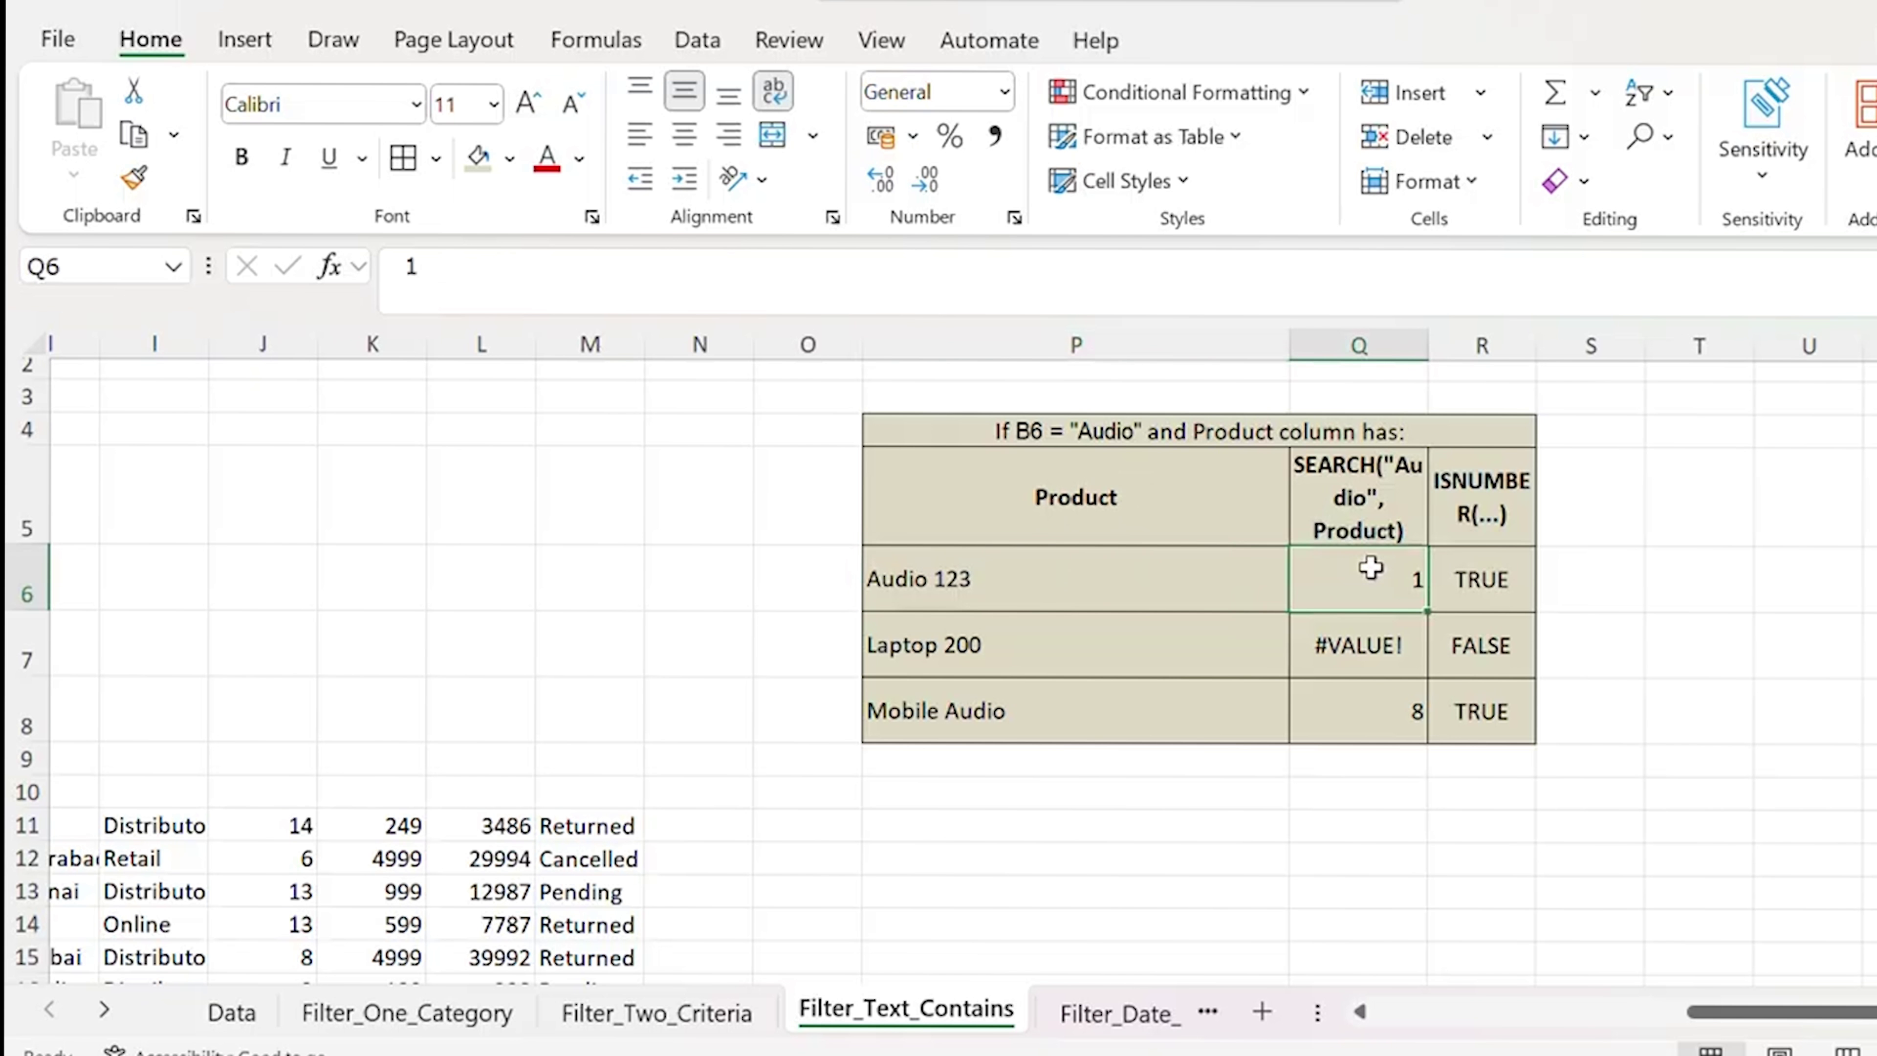
left_click(962, 601)
left_click(1362, 594)
left_click_drag(1471, 584, 1006, 574)
left_click(1157, 584)
left_click(1469, 584)
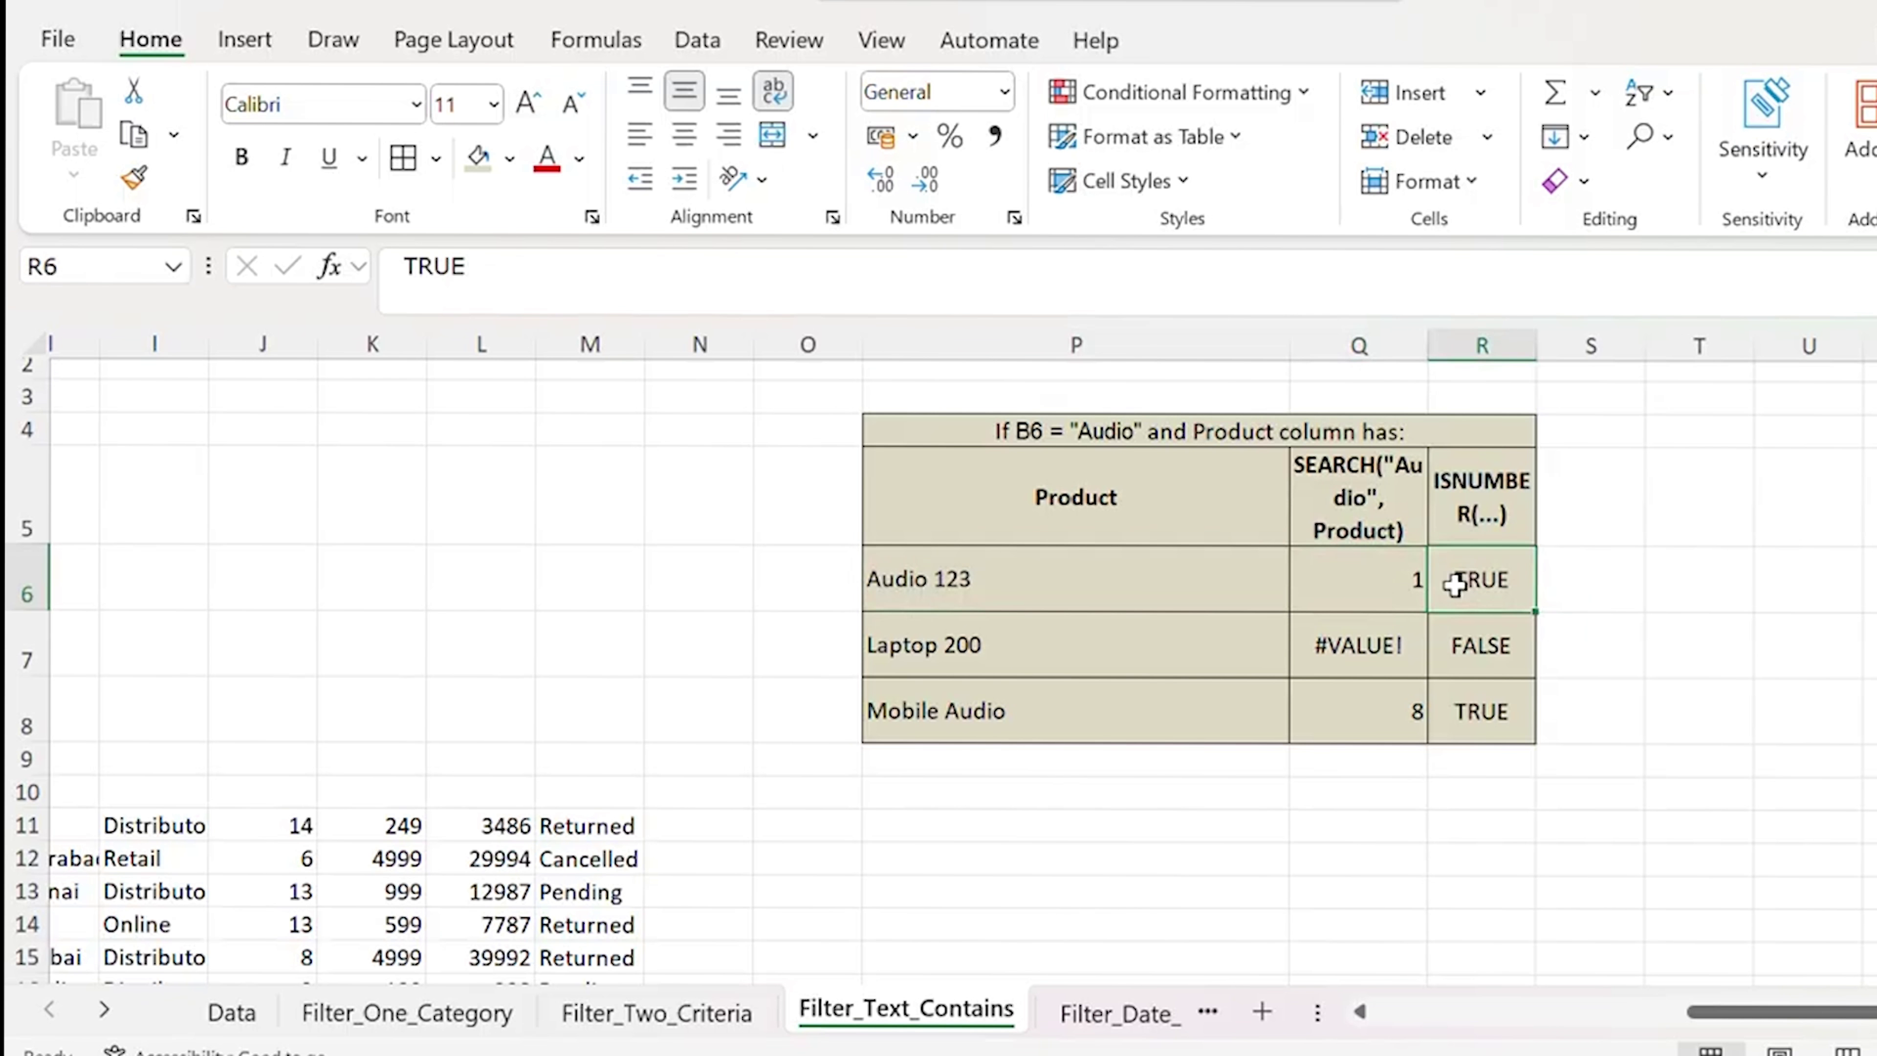
left_click(1395, 599)
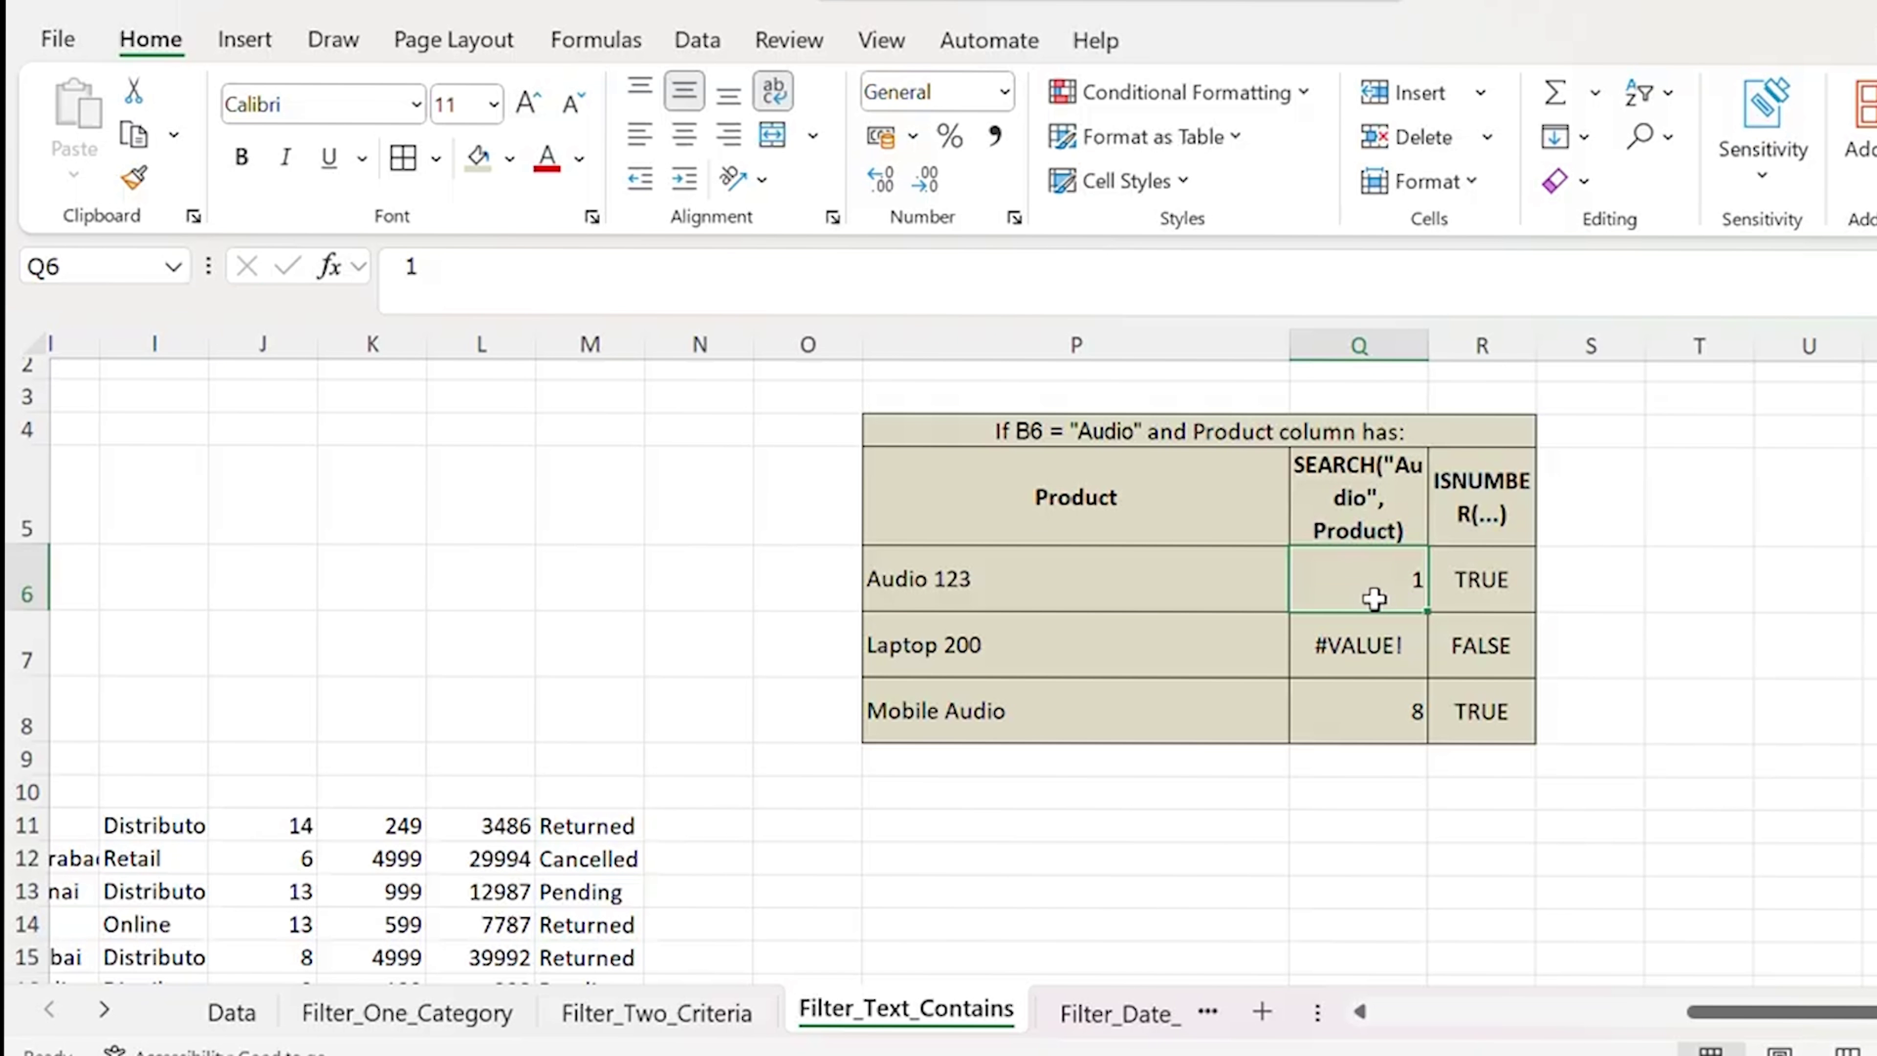
left_click(901, 562)
double_click(1221, 573)
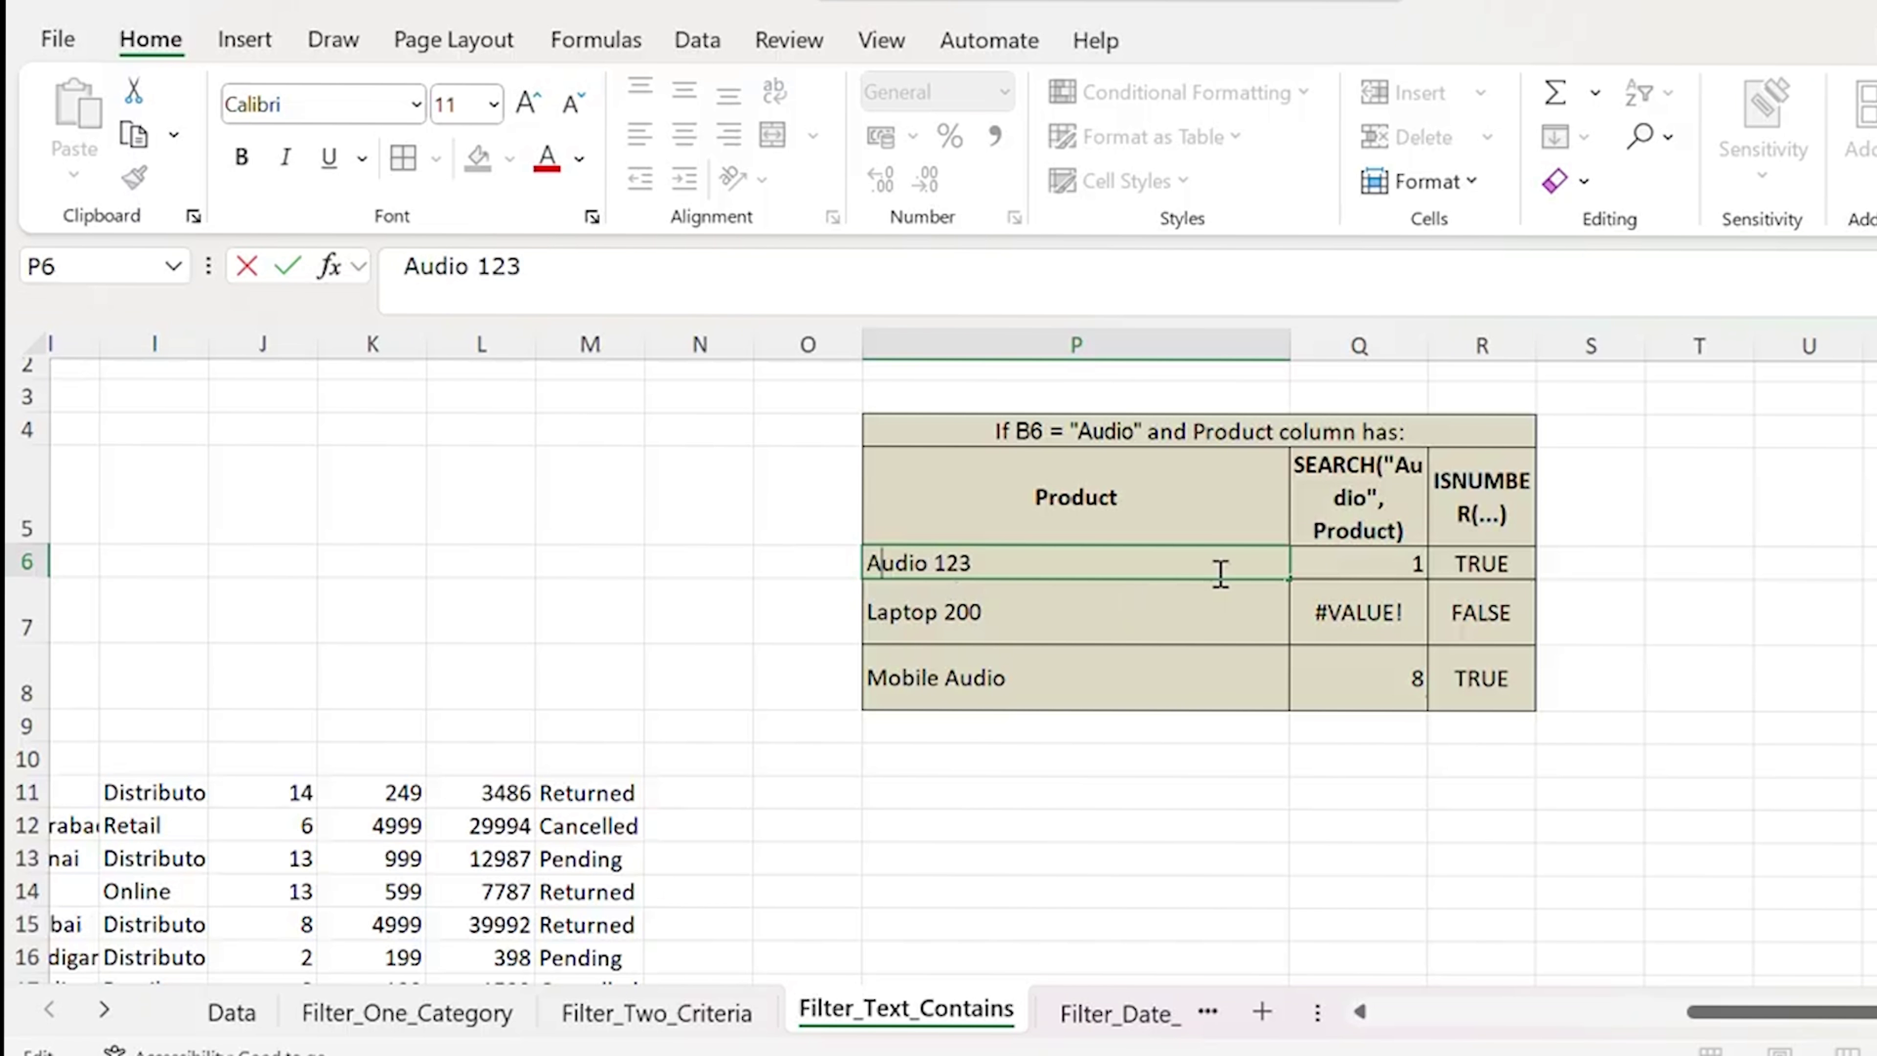
Examine the SEARCH and ISNUMBER results in the Laptop 200 row and compare its product text with Audio 123.
left_click(1164, 674)
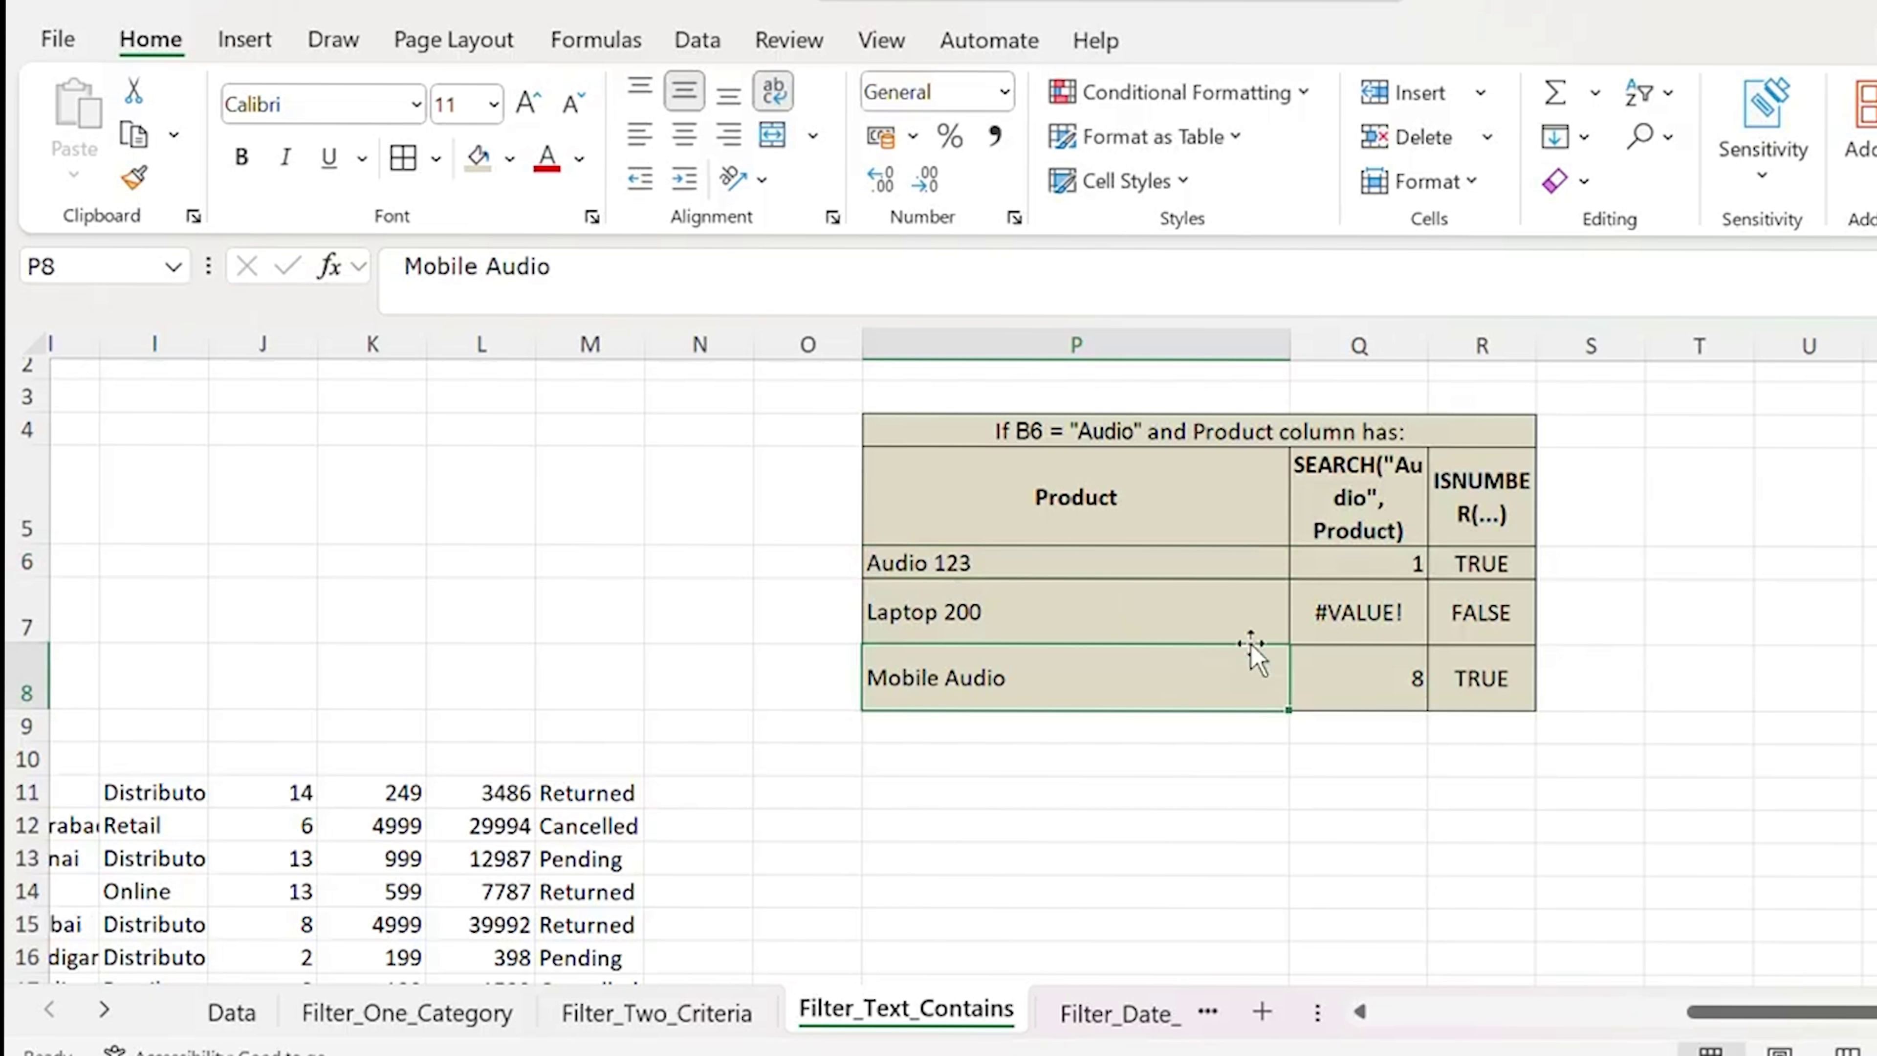
left_click(1207, 613)
left_click(1474, 612)
left_click(1366, 612)
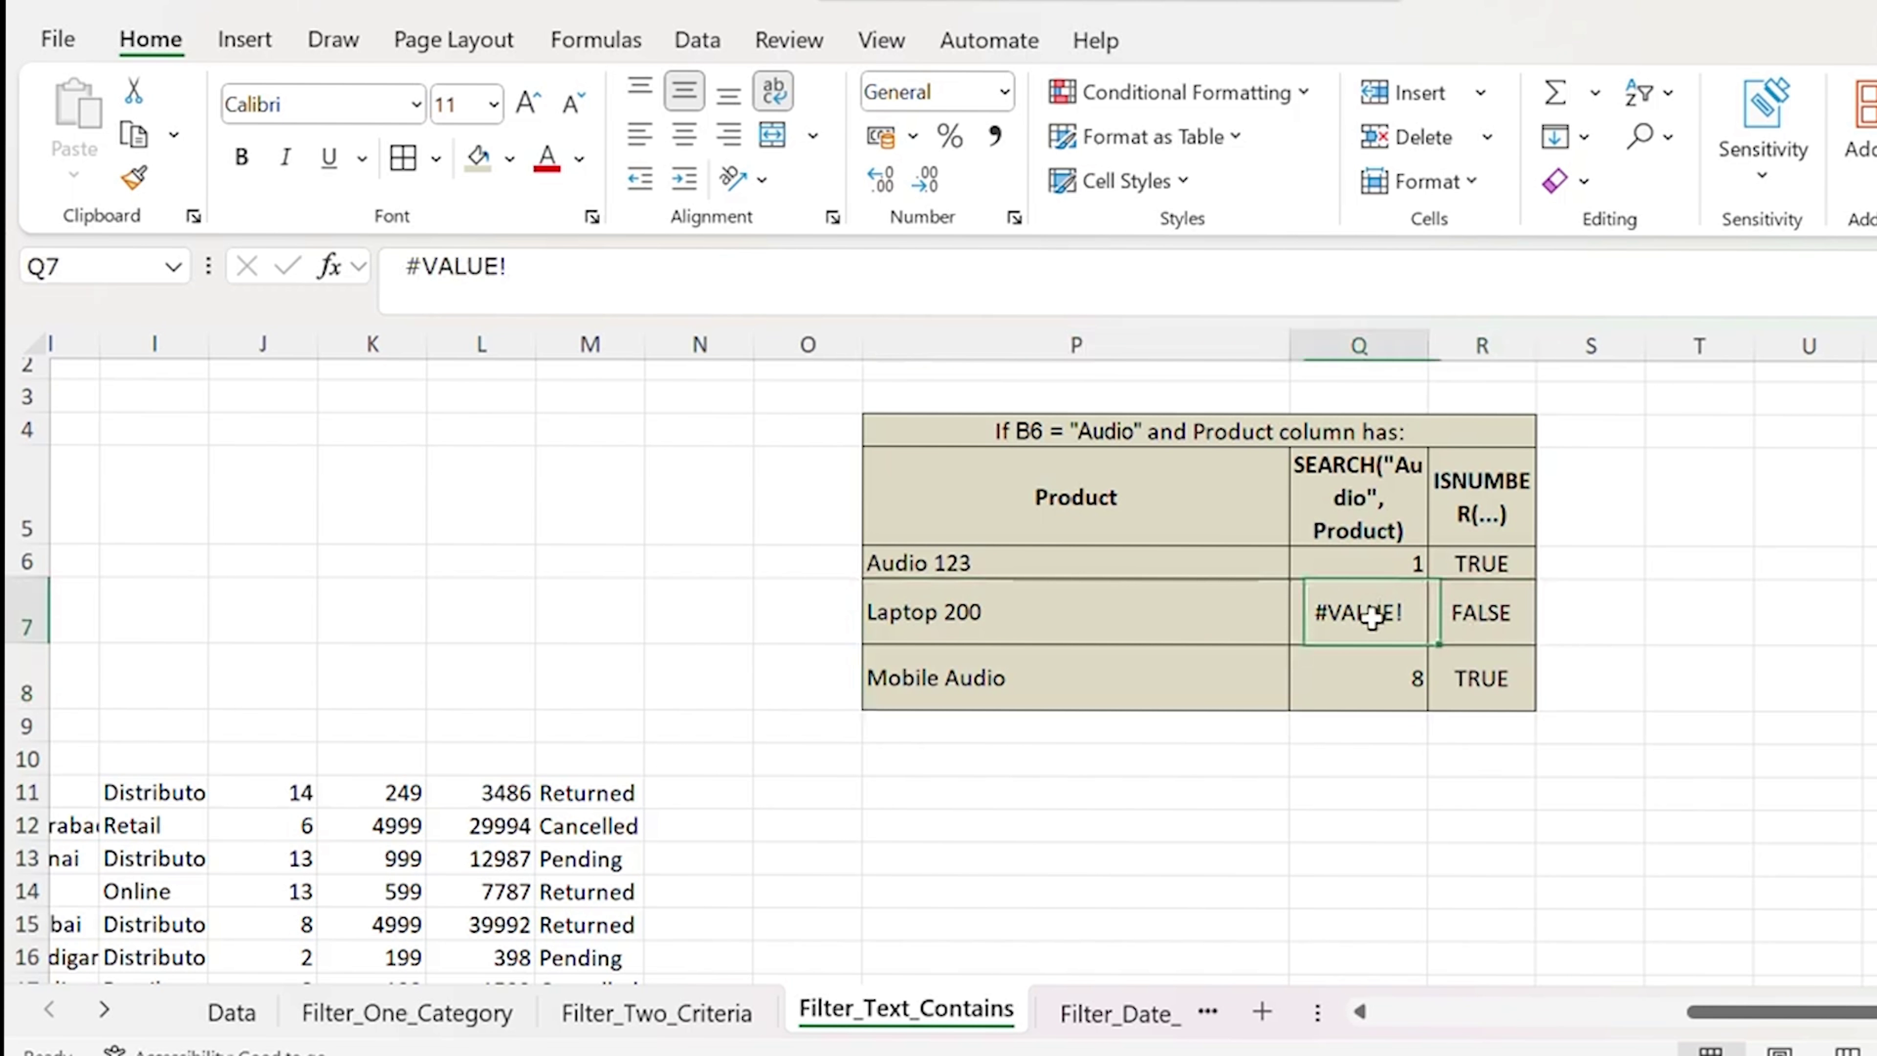
left_click(1466, 612)
left_click(1411, 606)
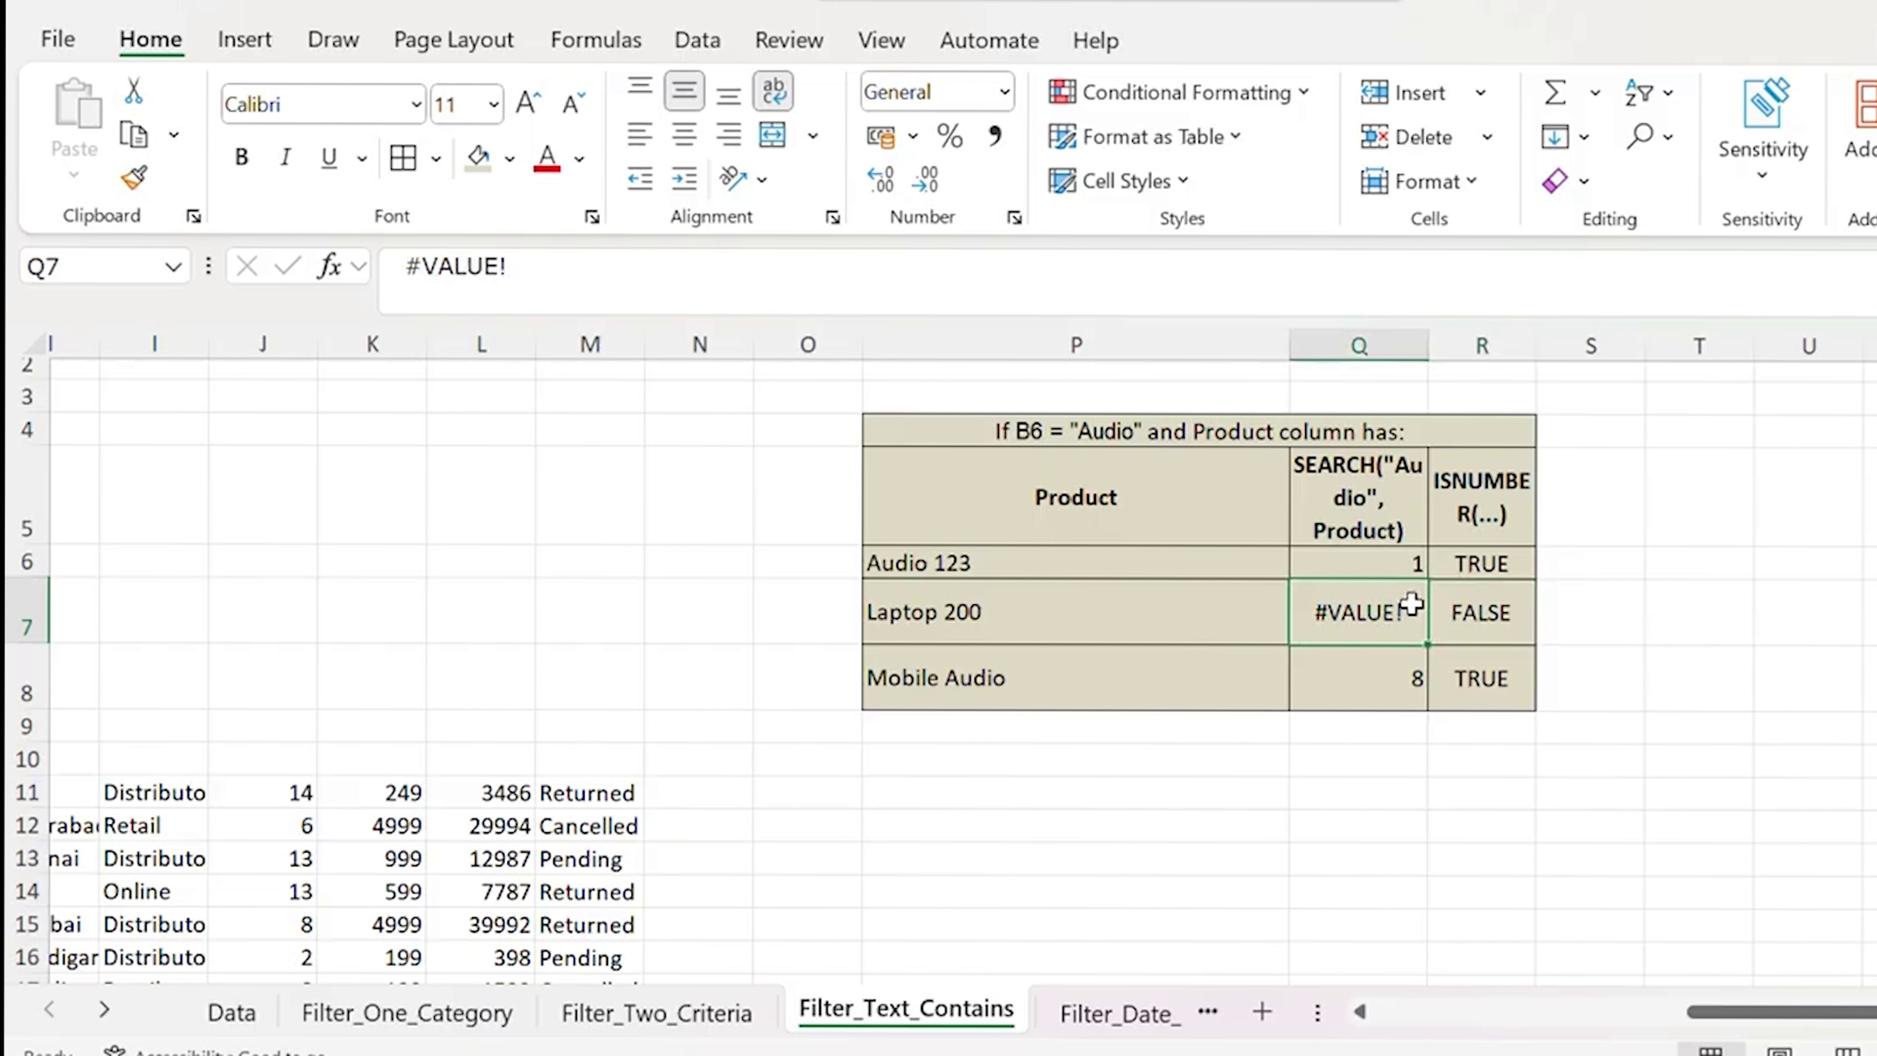
left_click(1040, 621)
left_click(1341, 635)
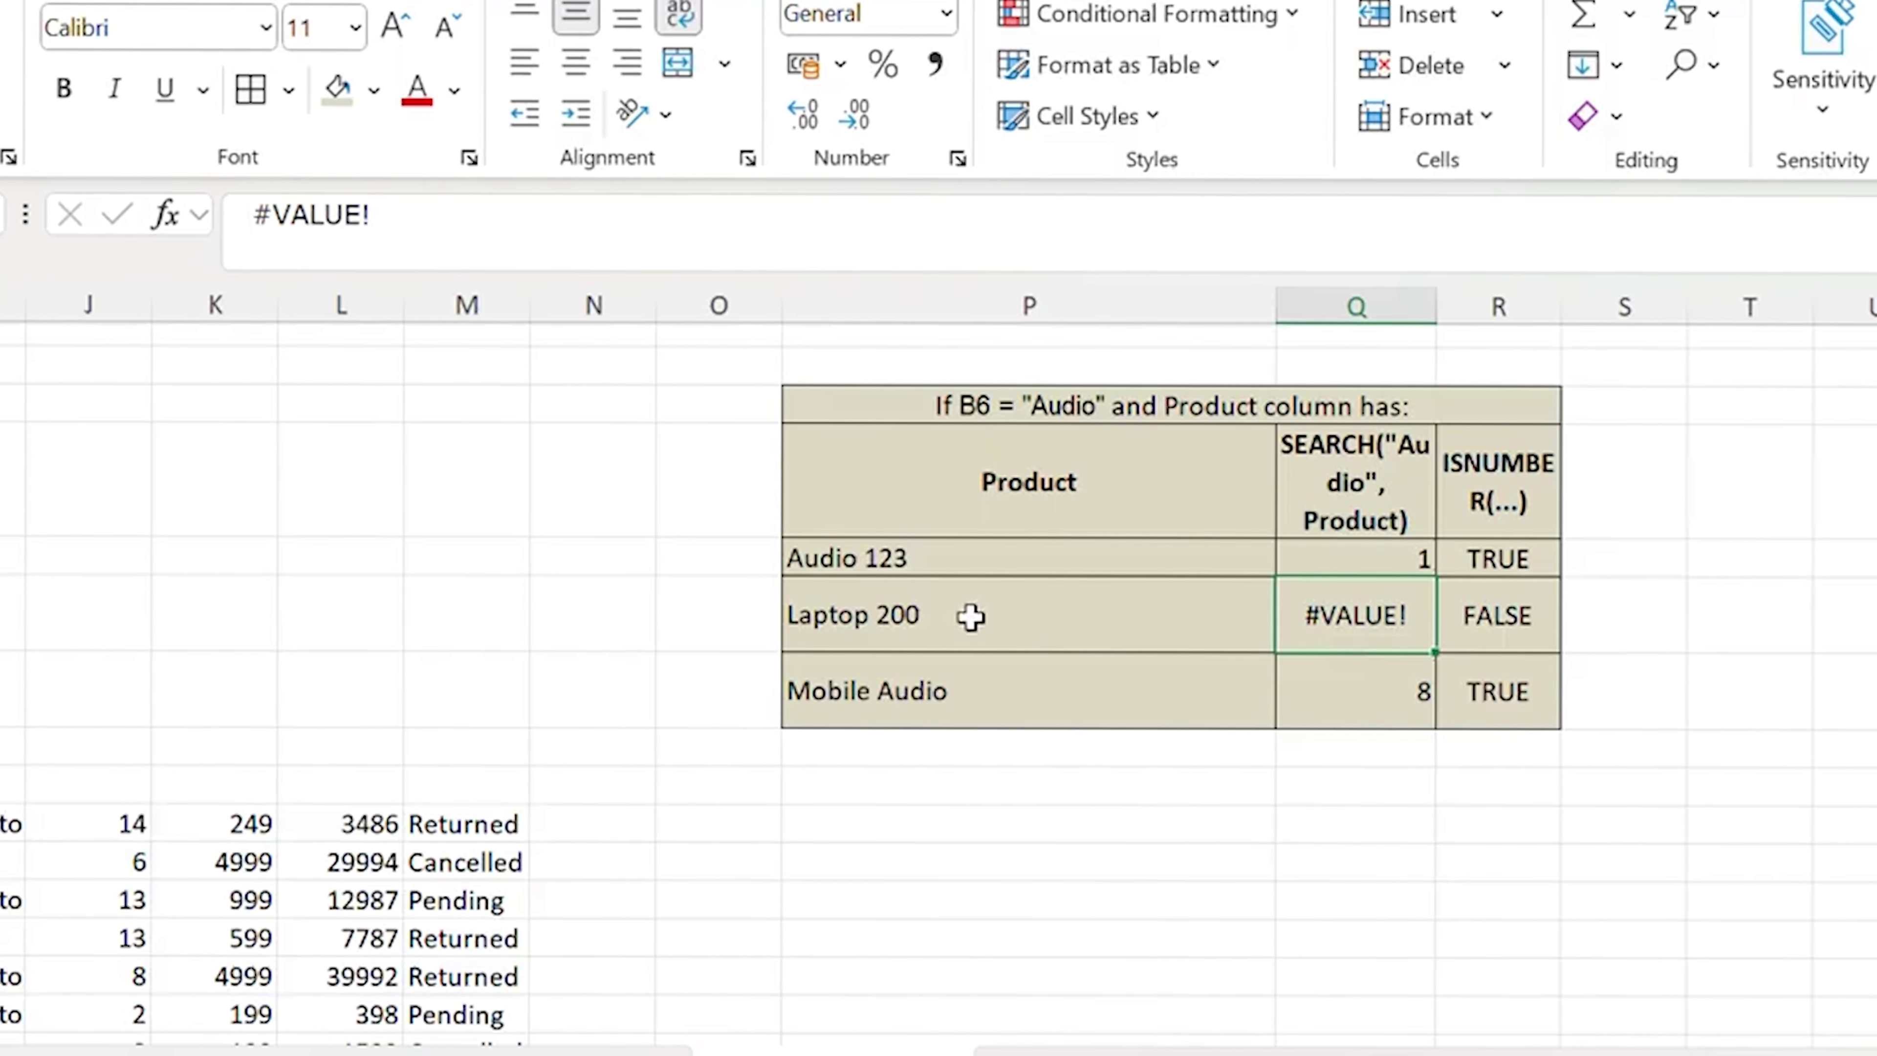
left_click(1012, 611)
left_click(981, 553)
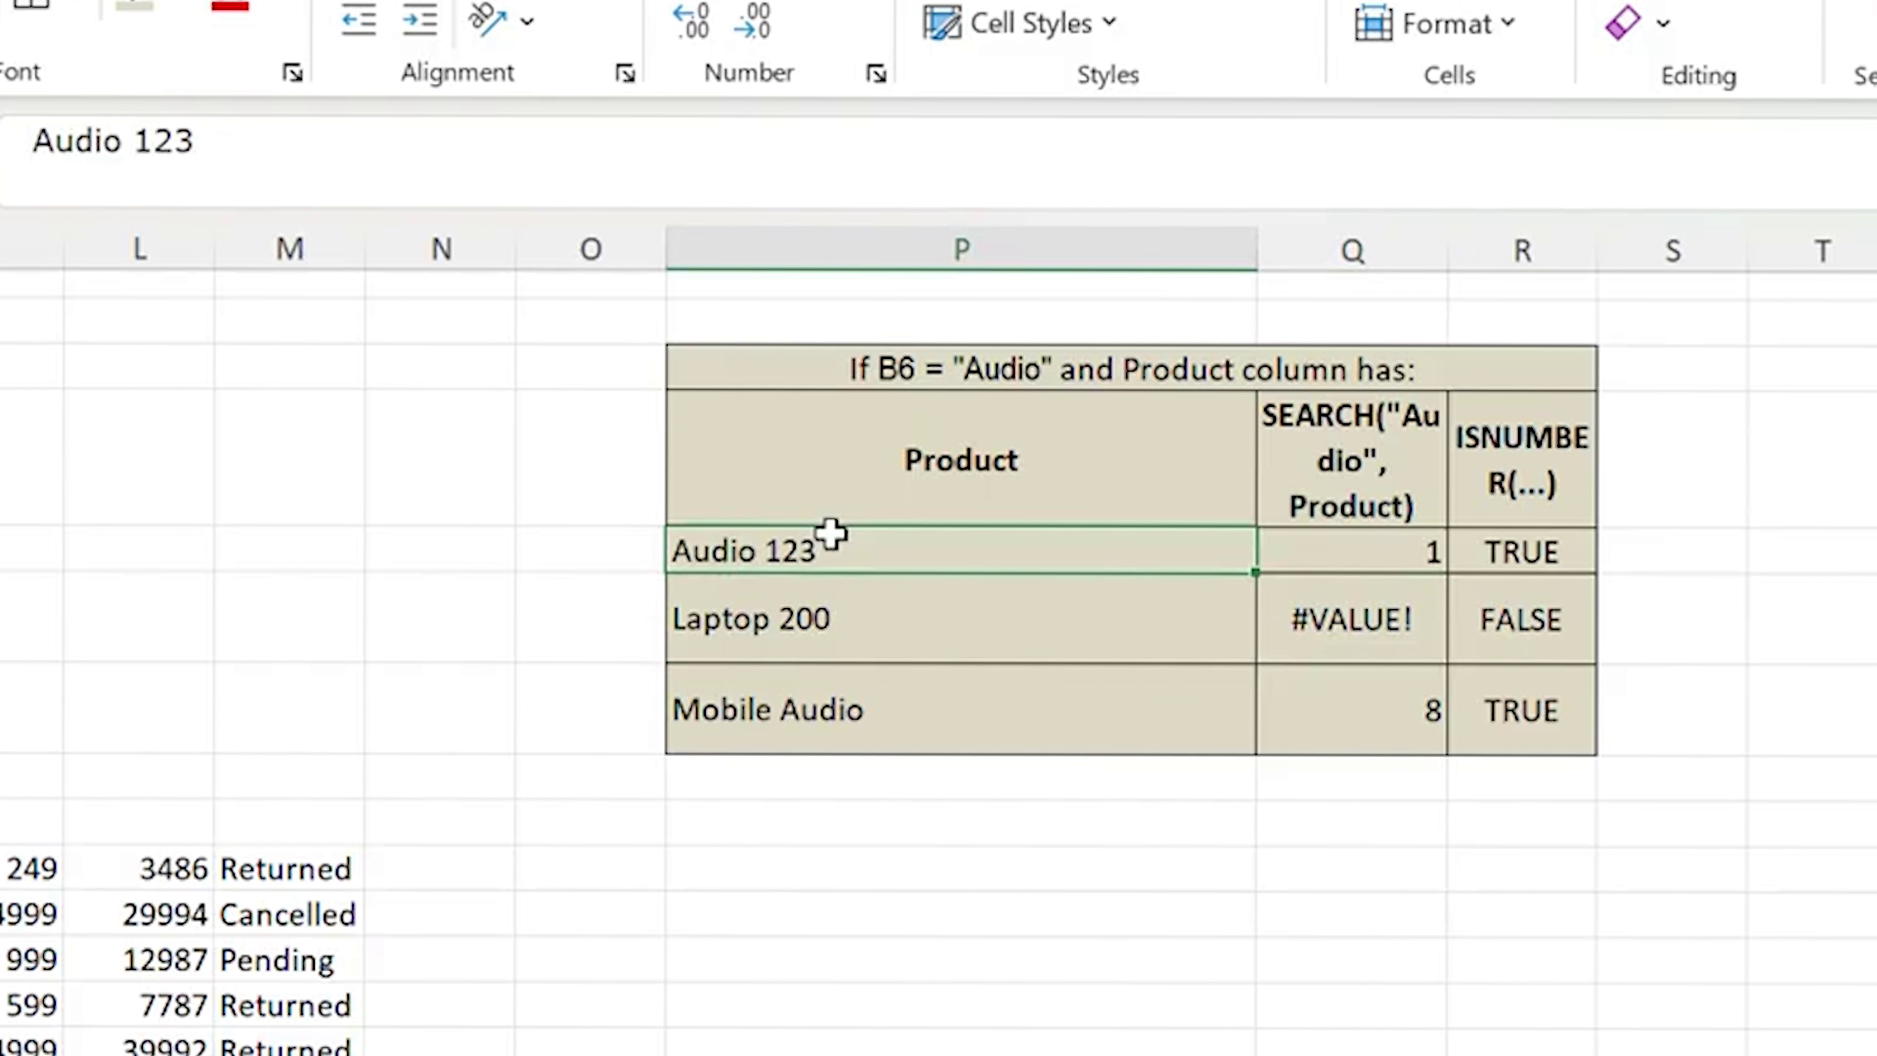
left_click(965, 640)
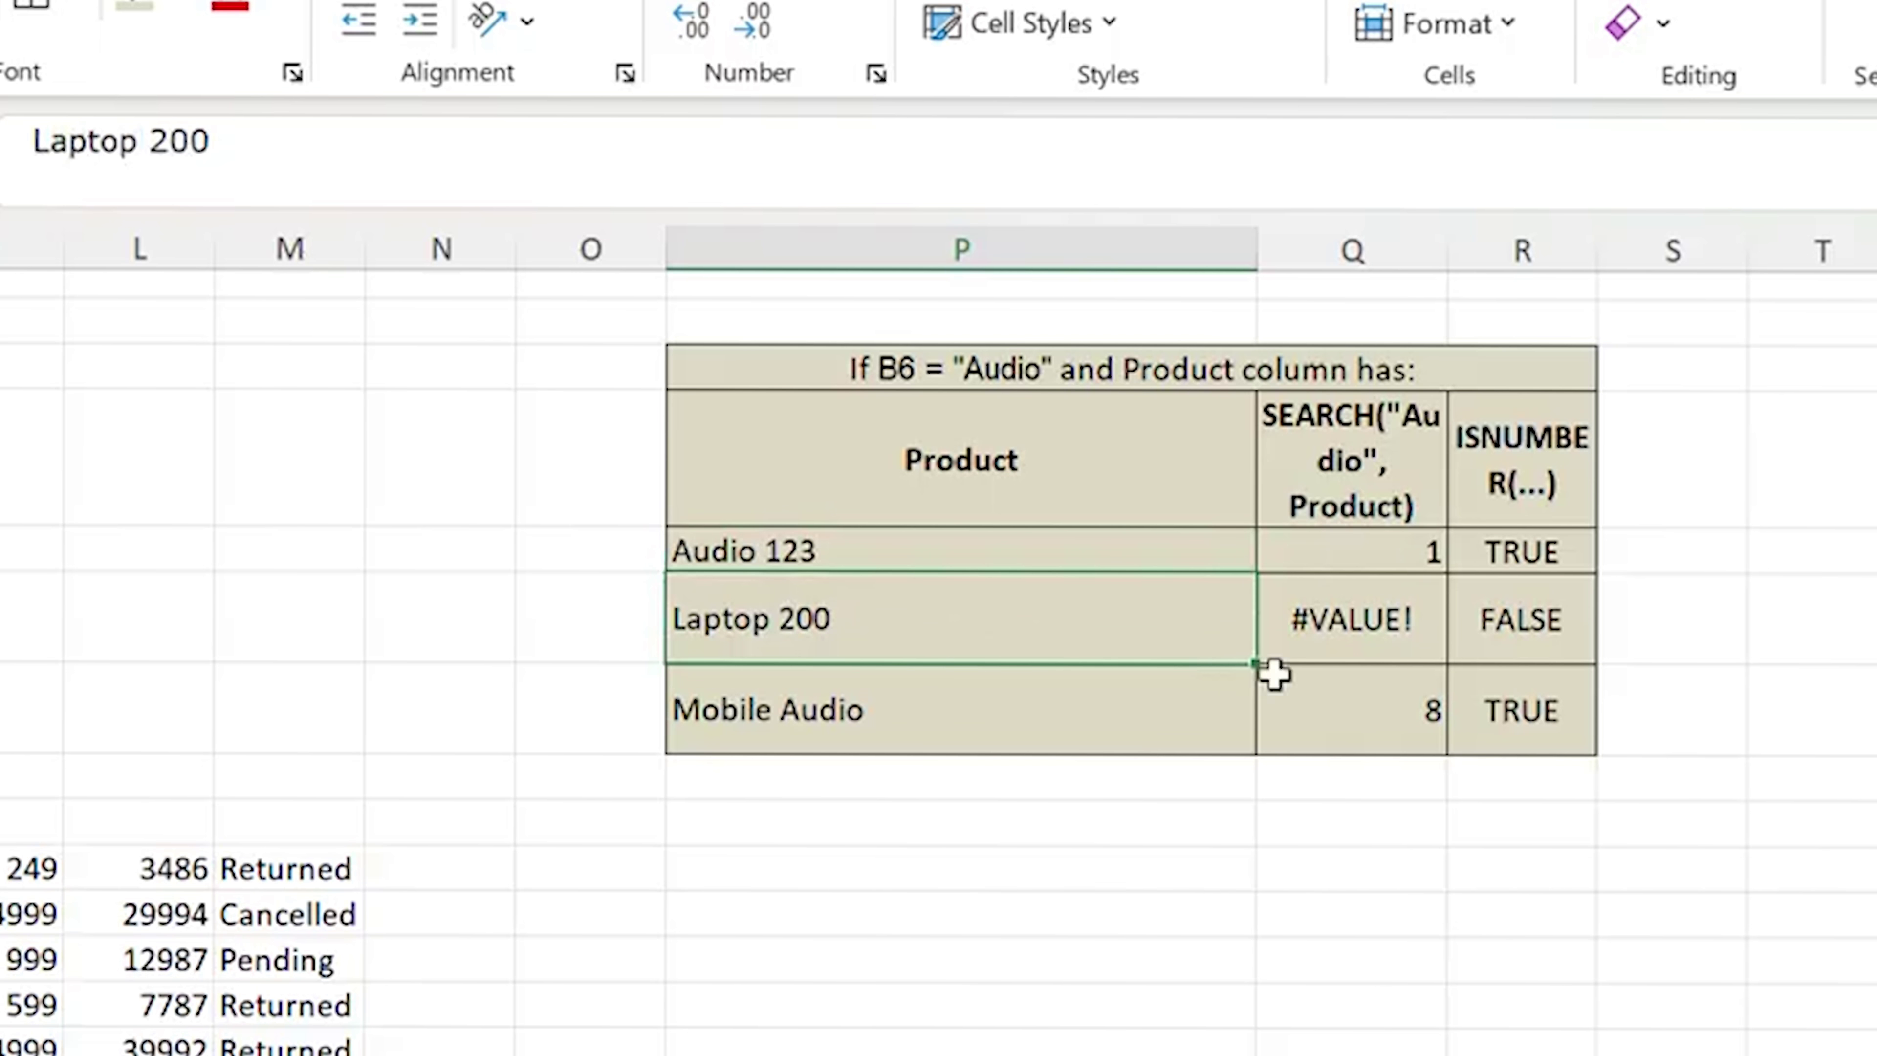
left_click(1370, 644)
left_click(1522, 637)
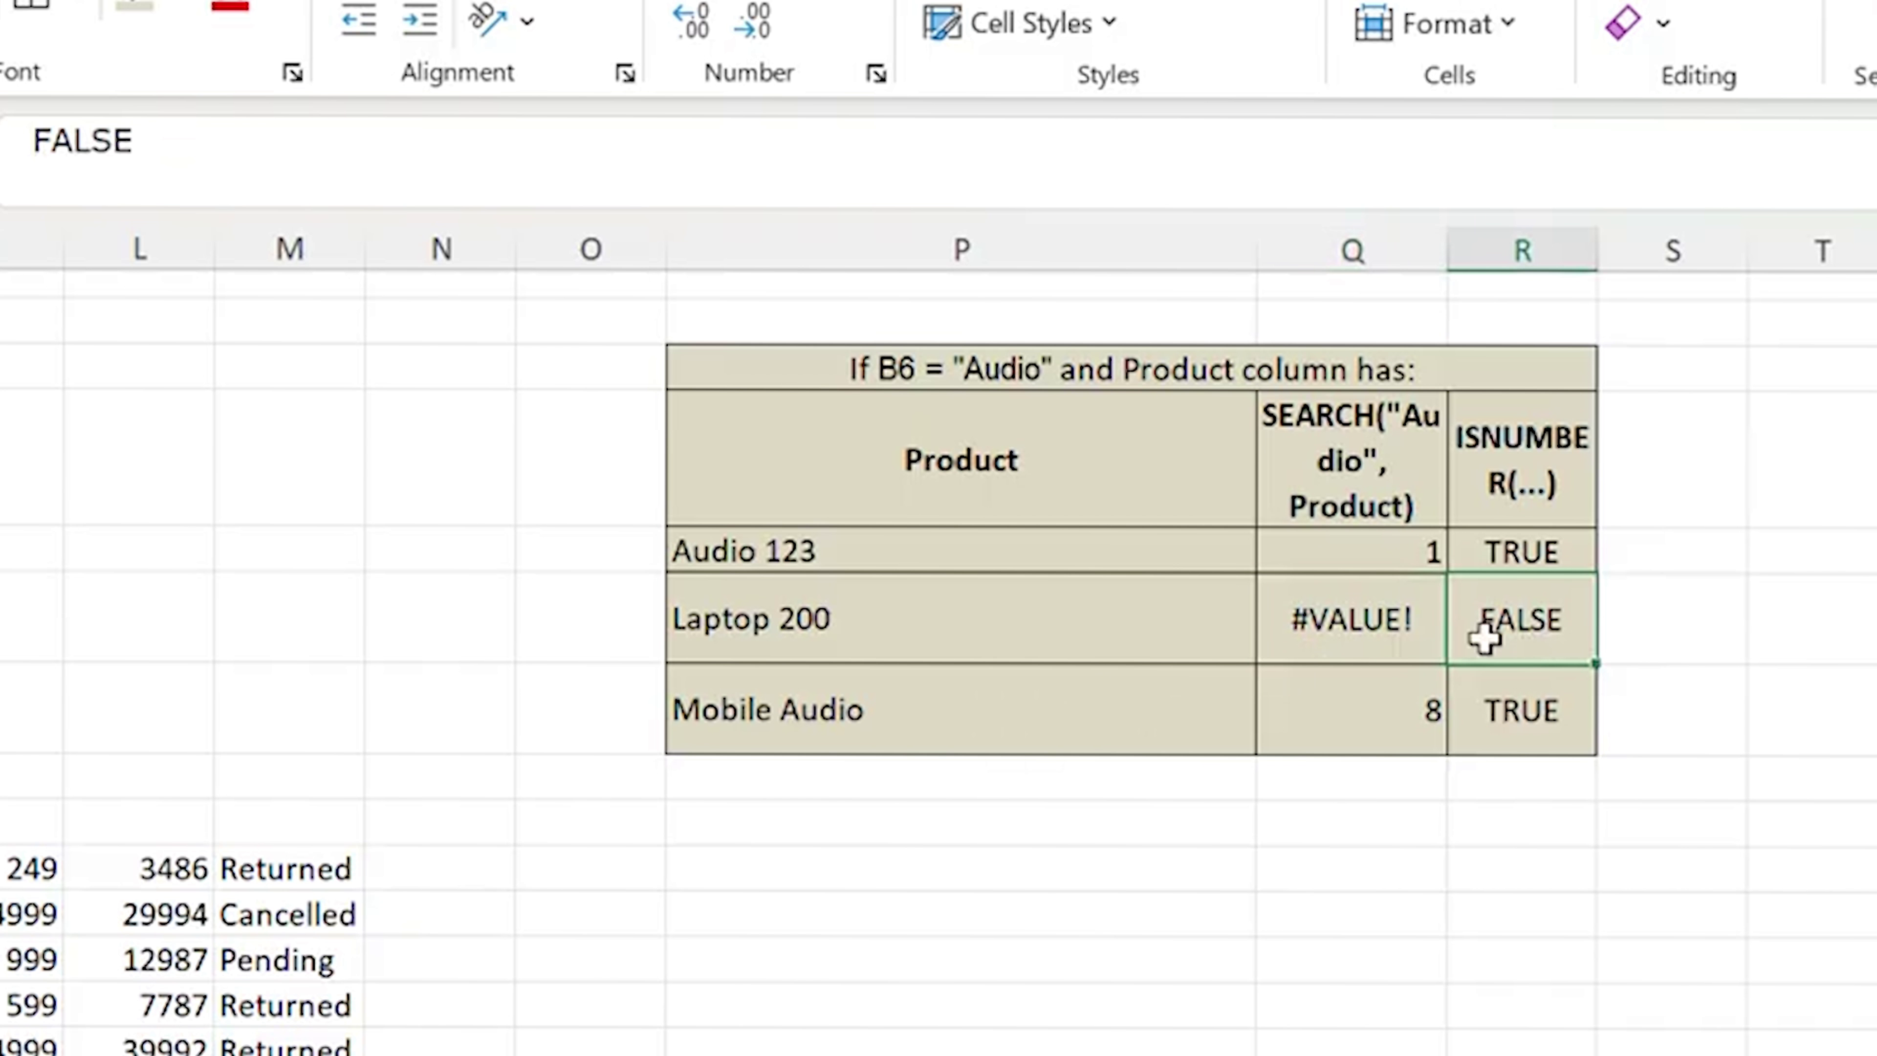
left_click(1390, 632)
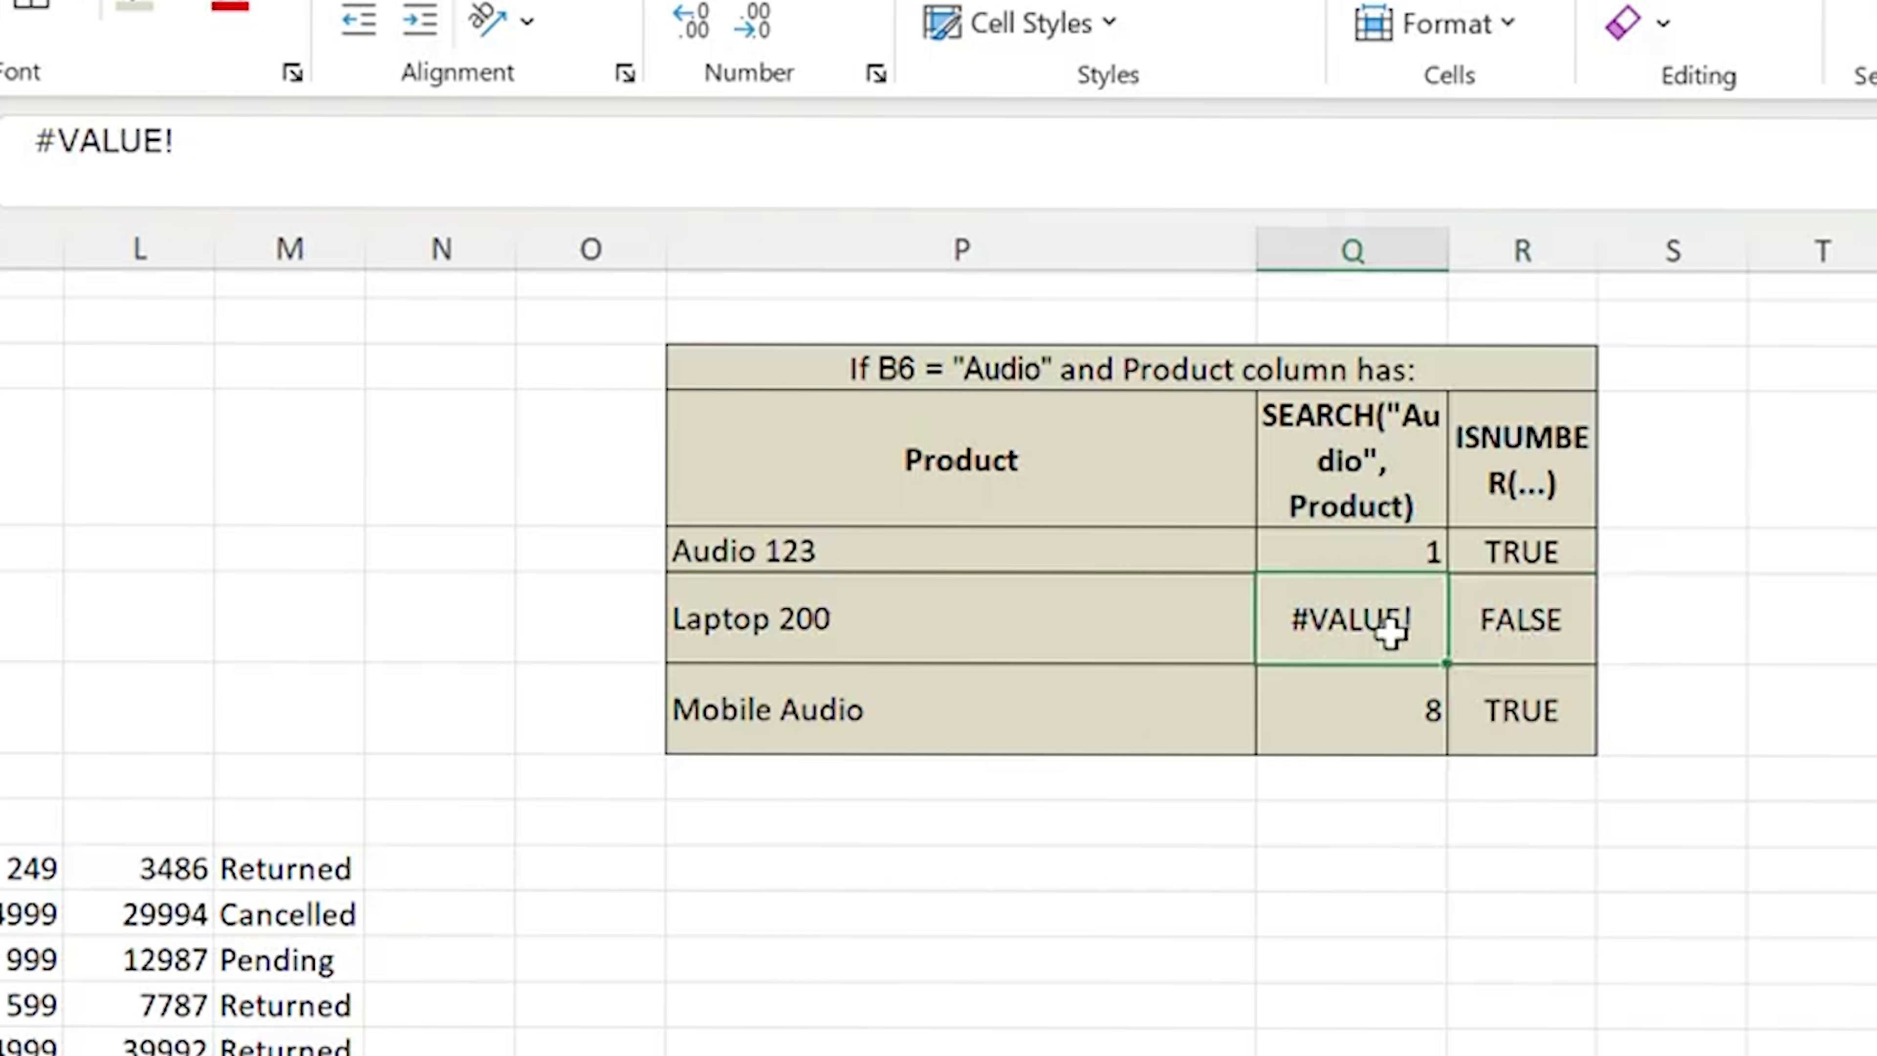
Examine where "Audio" starts in the Mobile Audio product text and compare its SEARCH result with the Audio 123 row.
left_click(1469, 723)
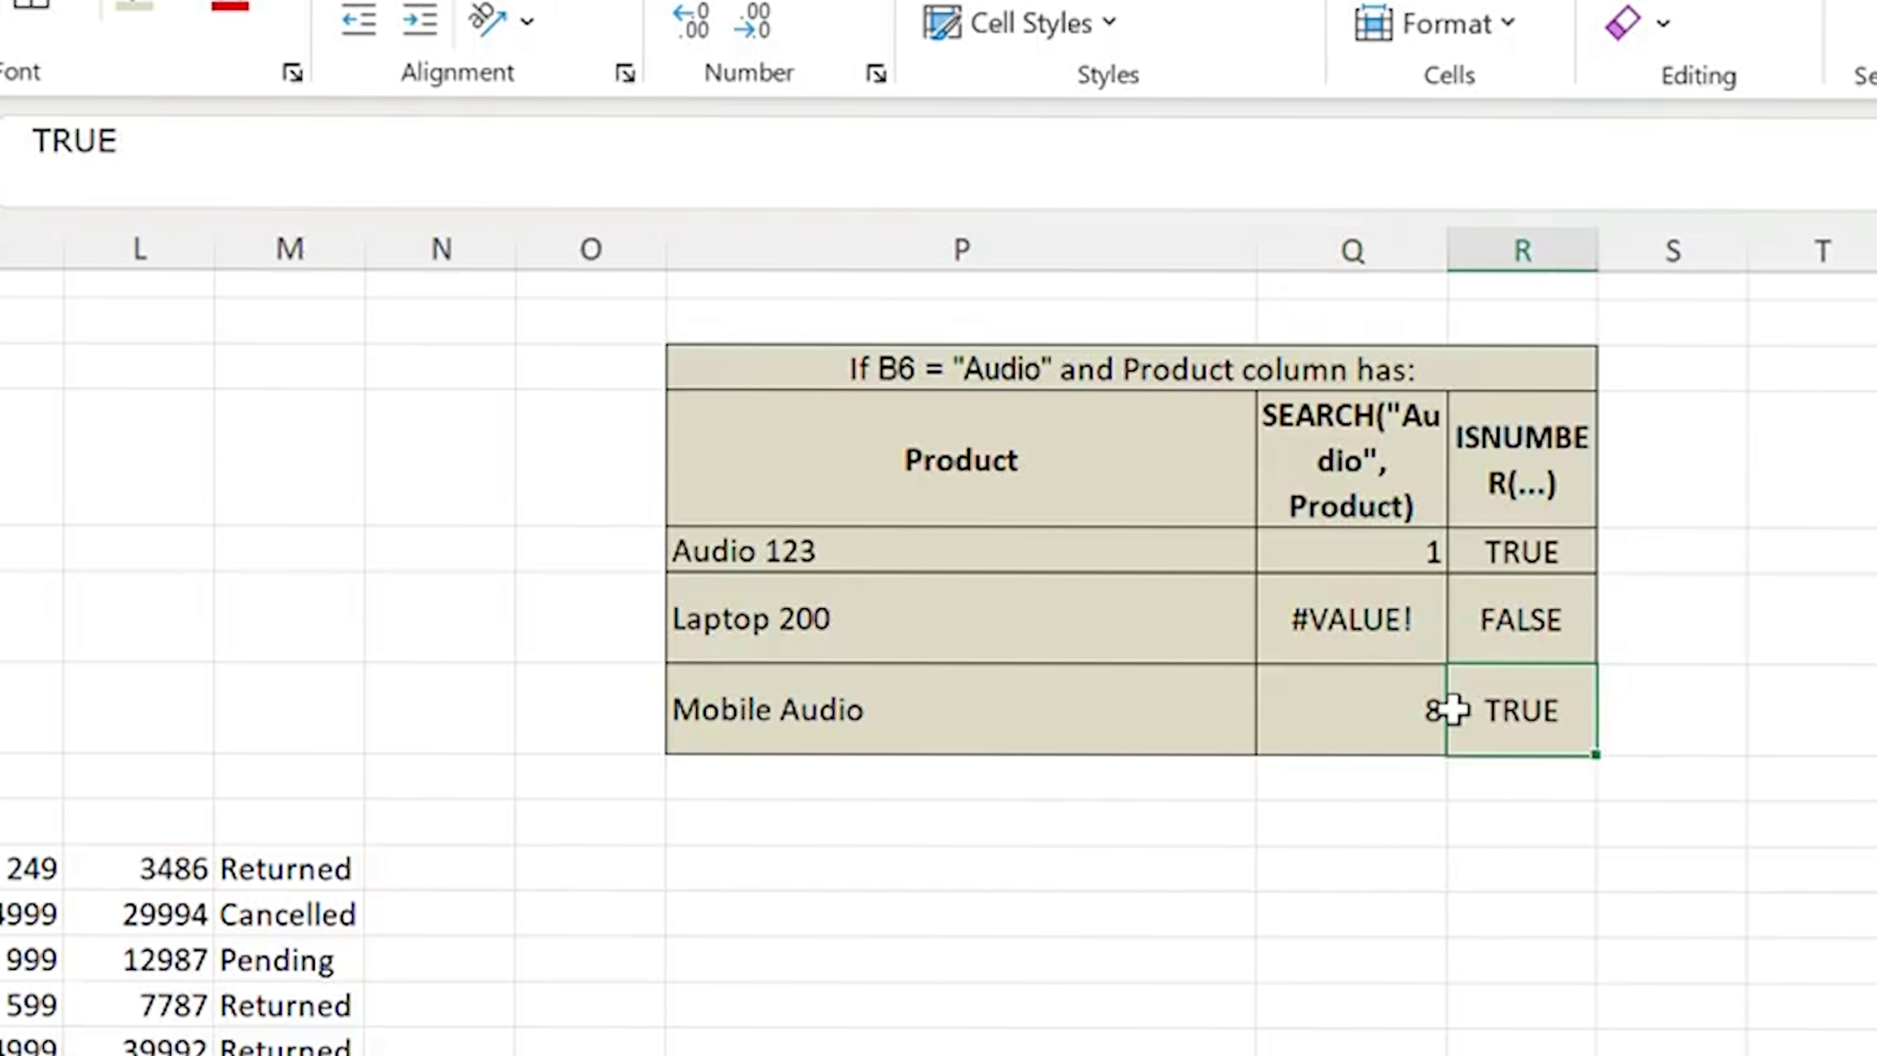
left_click(1356, 735)
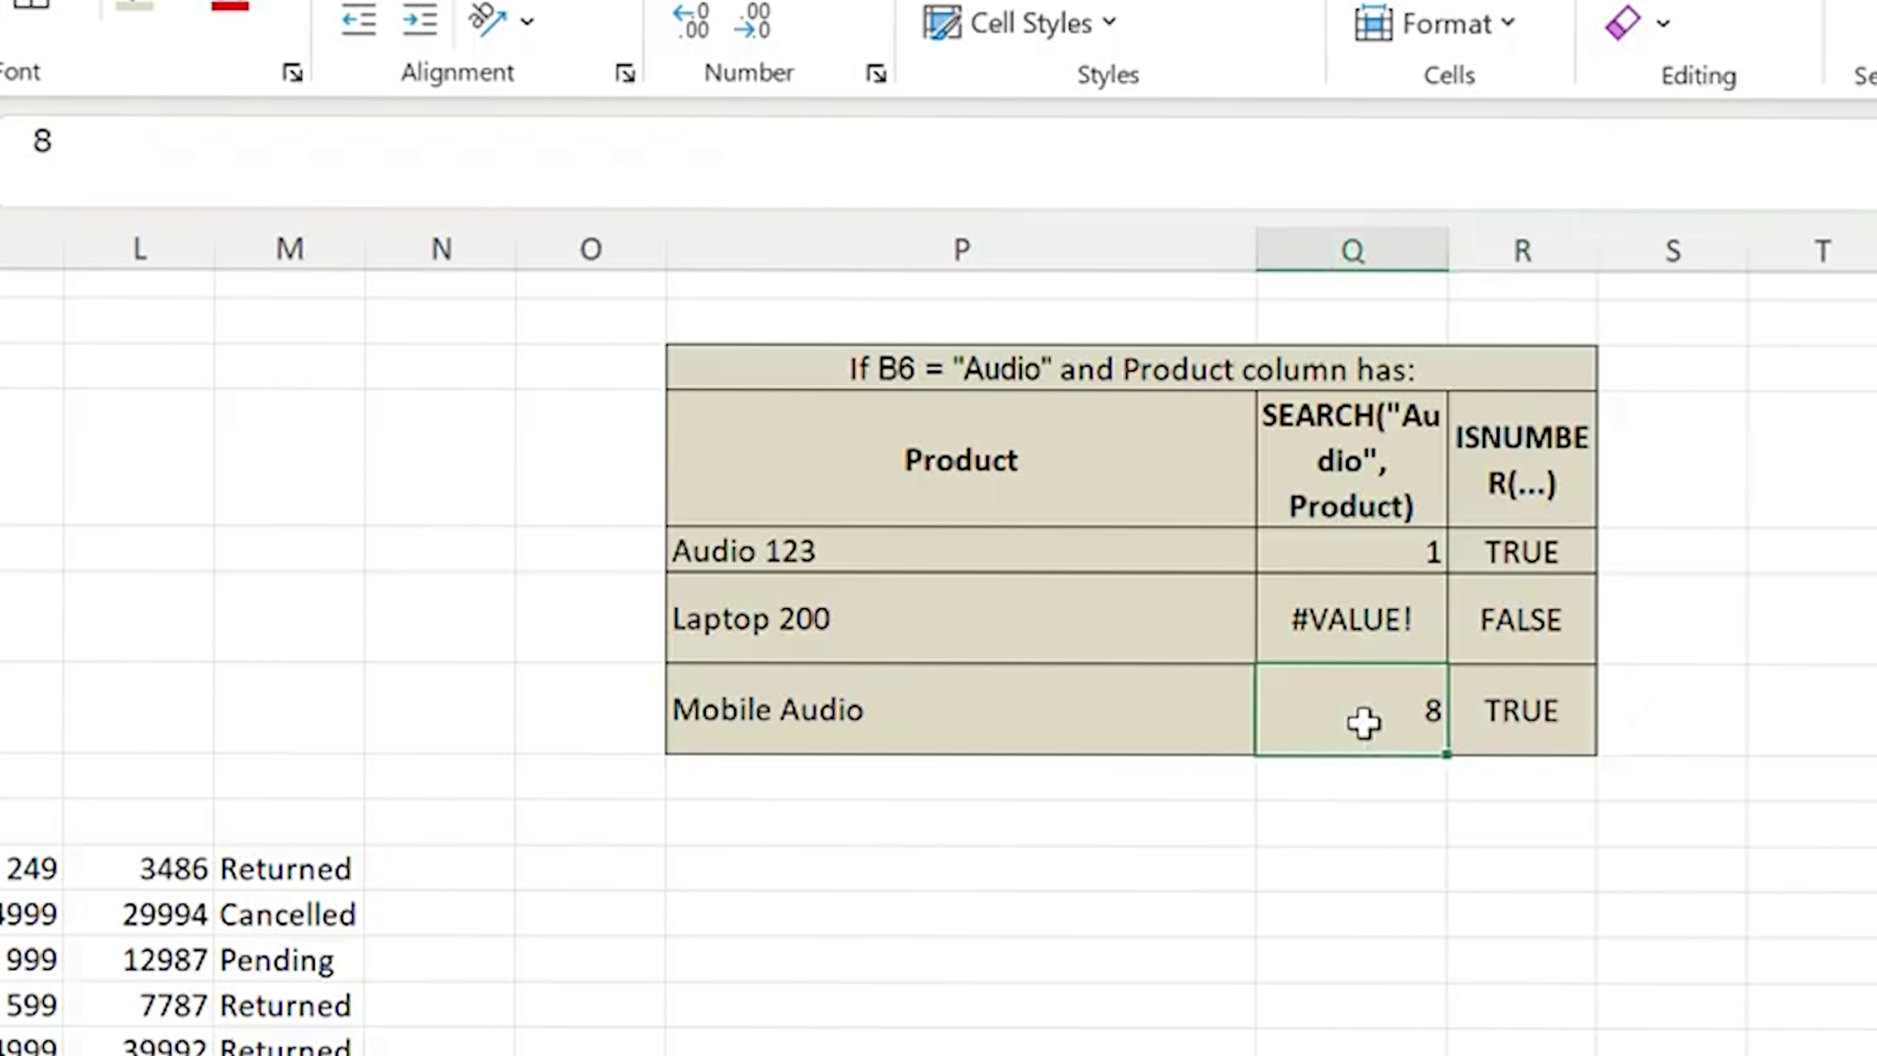
double_click(1368, 724)
left_click(921, 688)
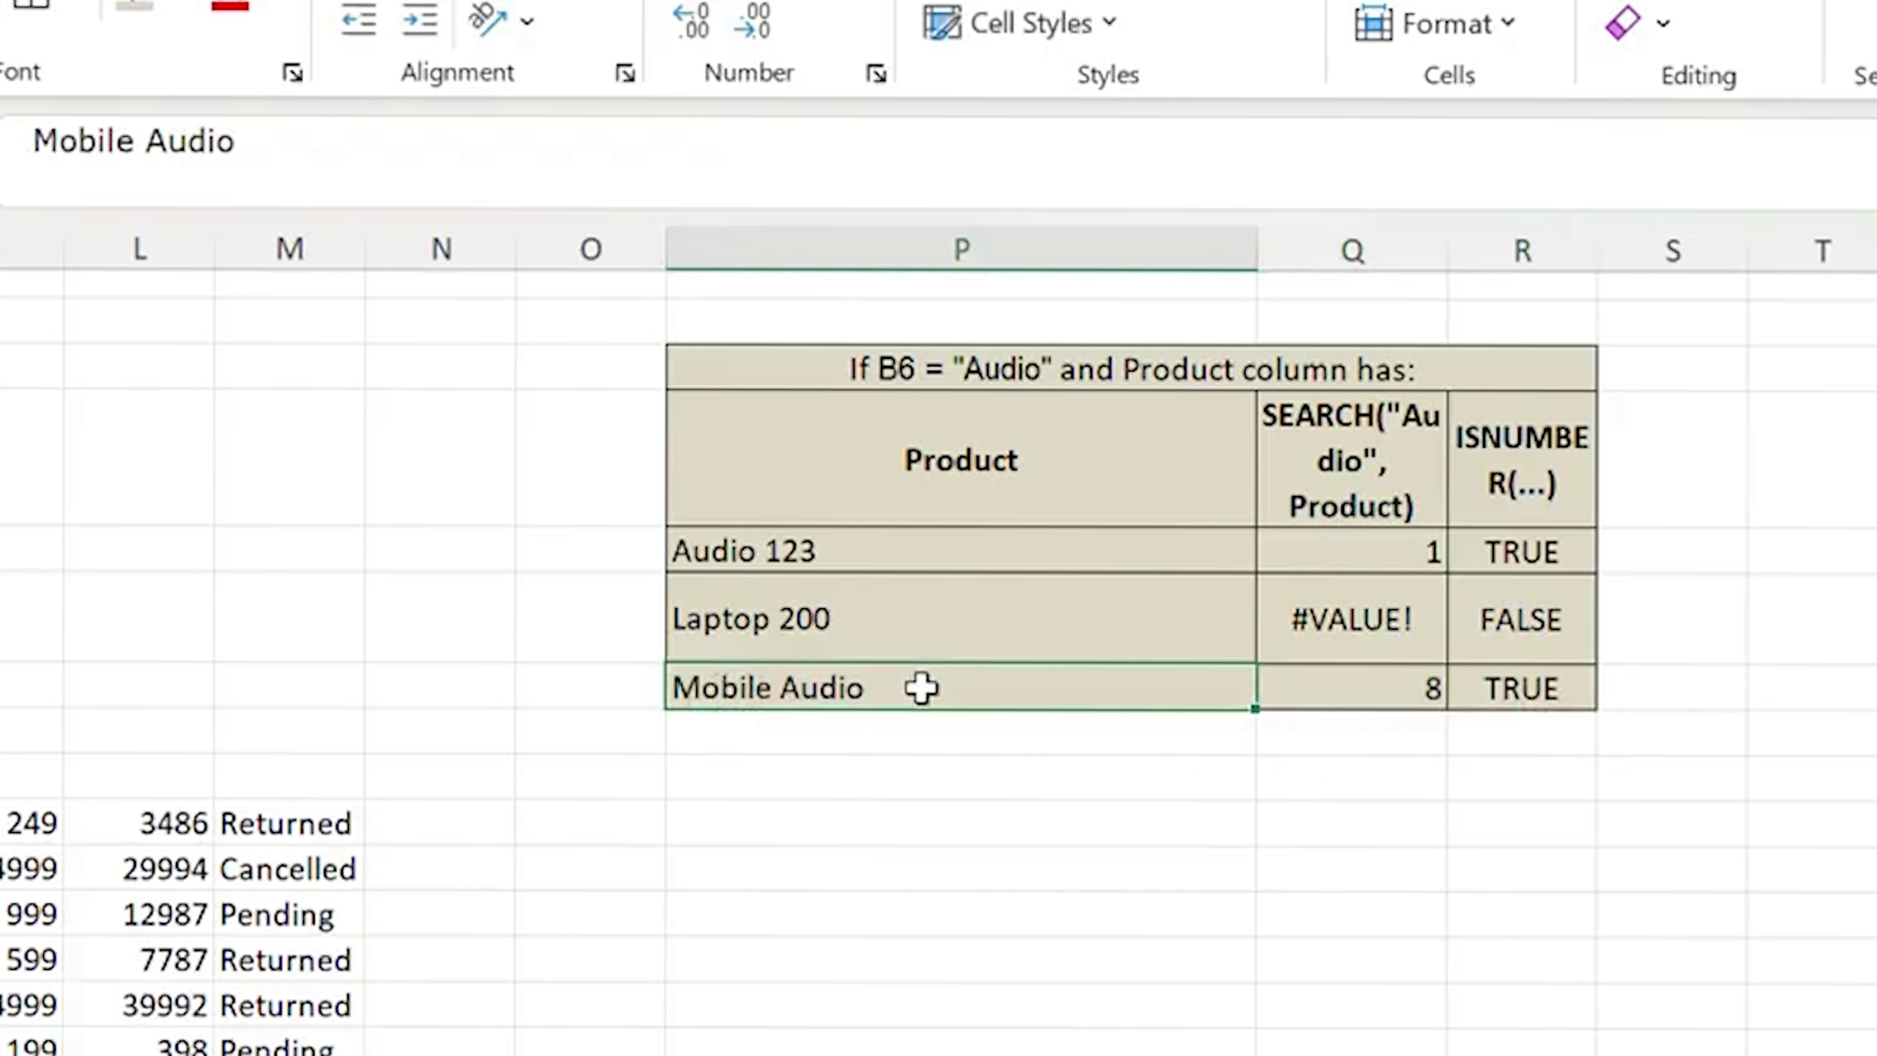
double_click(702, 684)
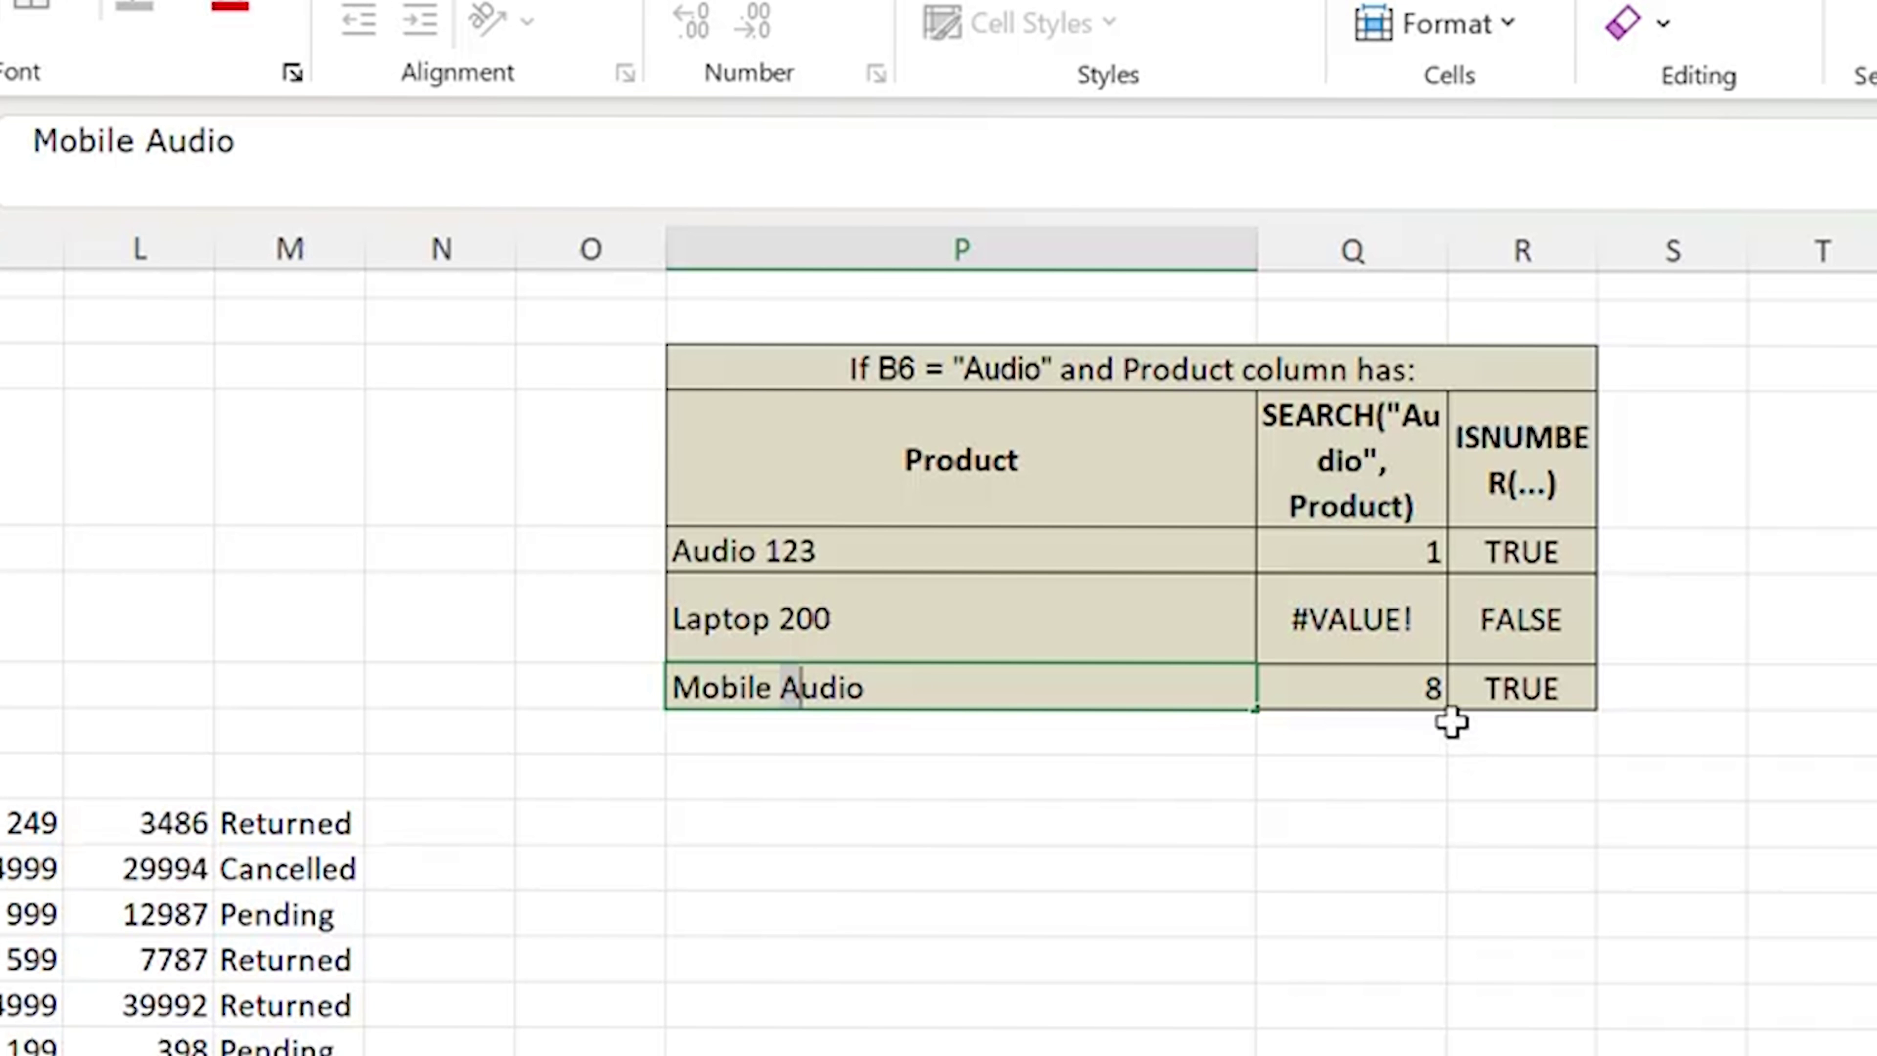
left_click(1421, 688)
double_click(777, 687)
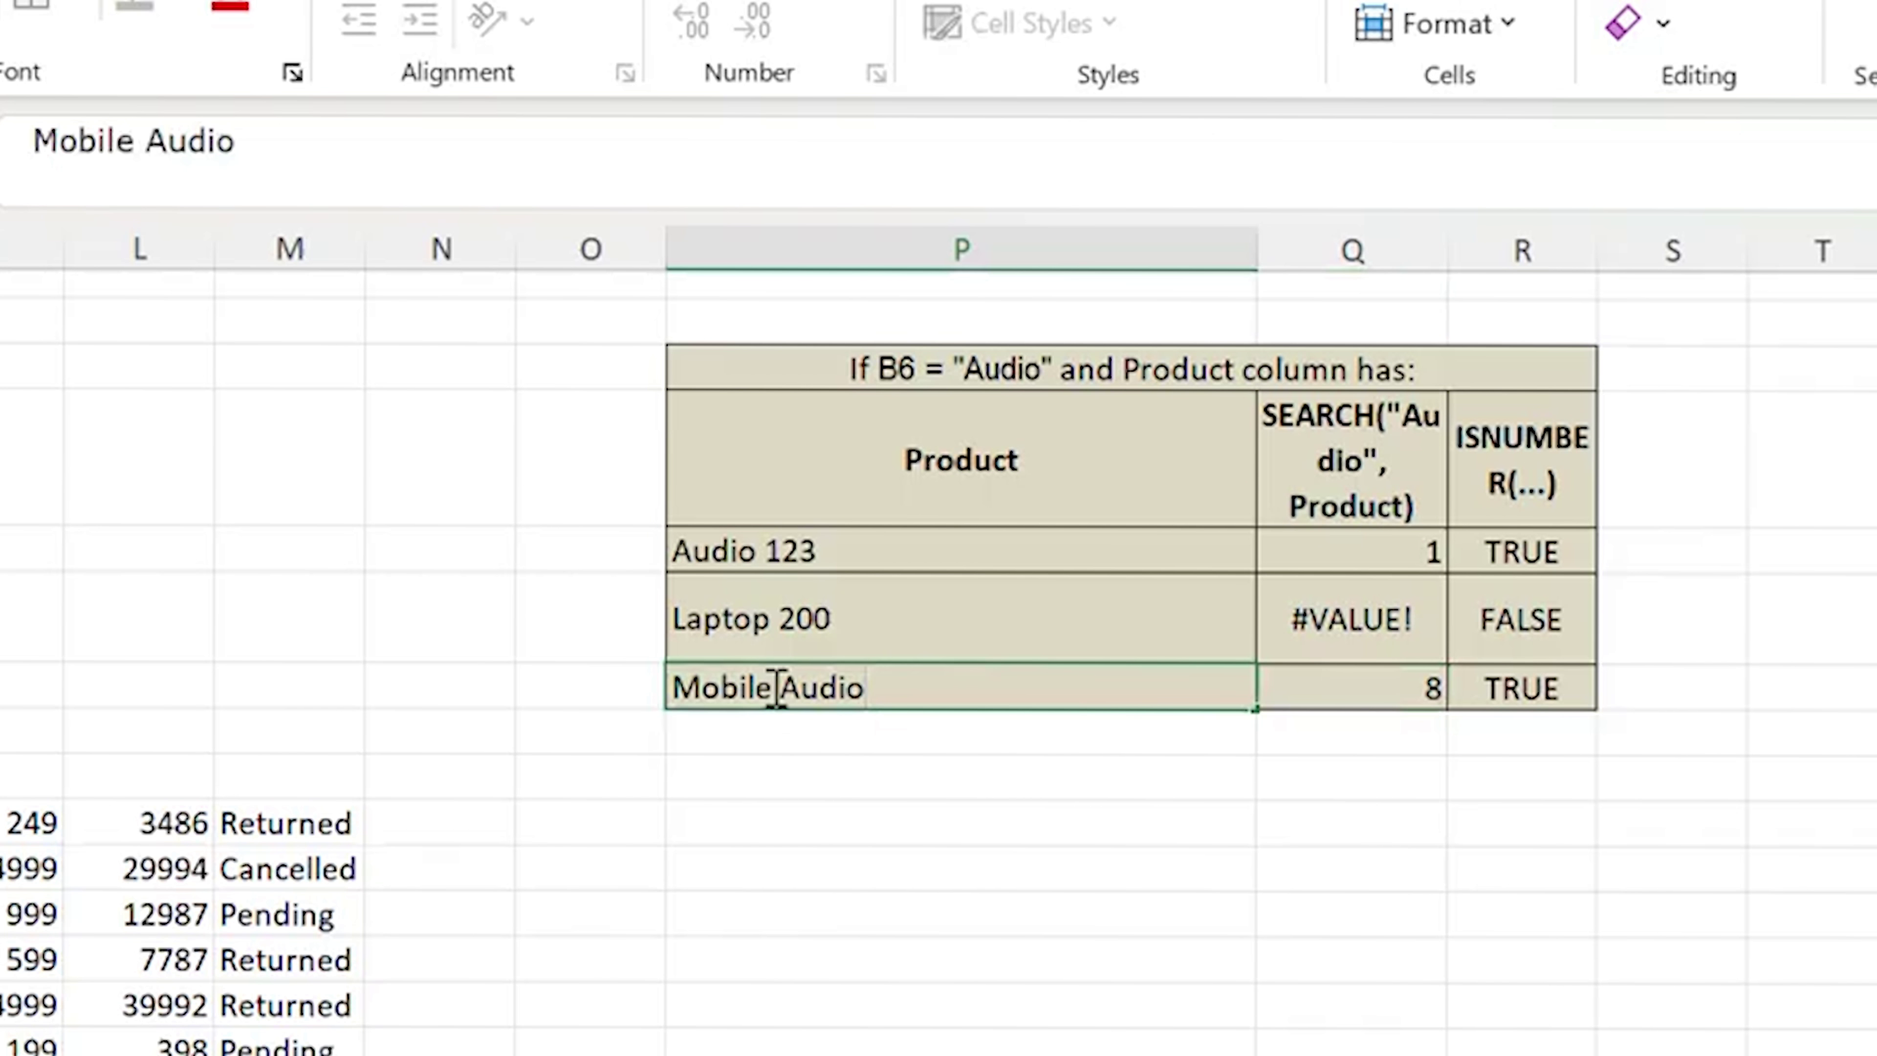
left_click_drag(785, 688, 859, 684)
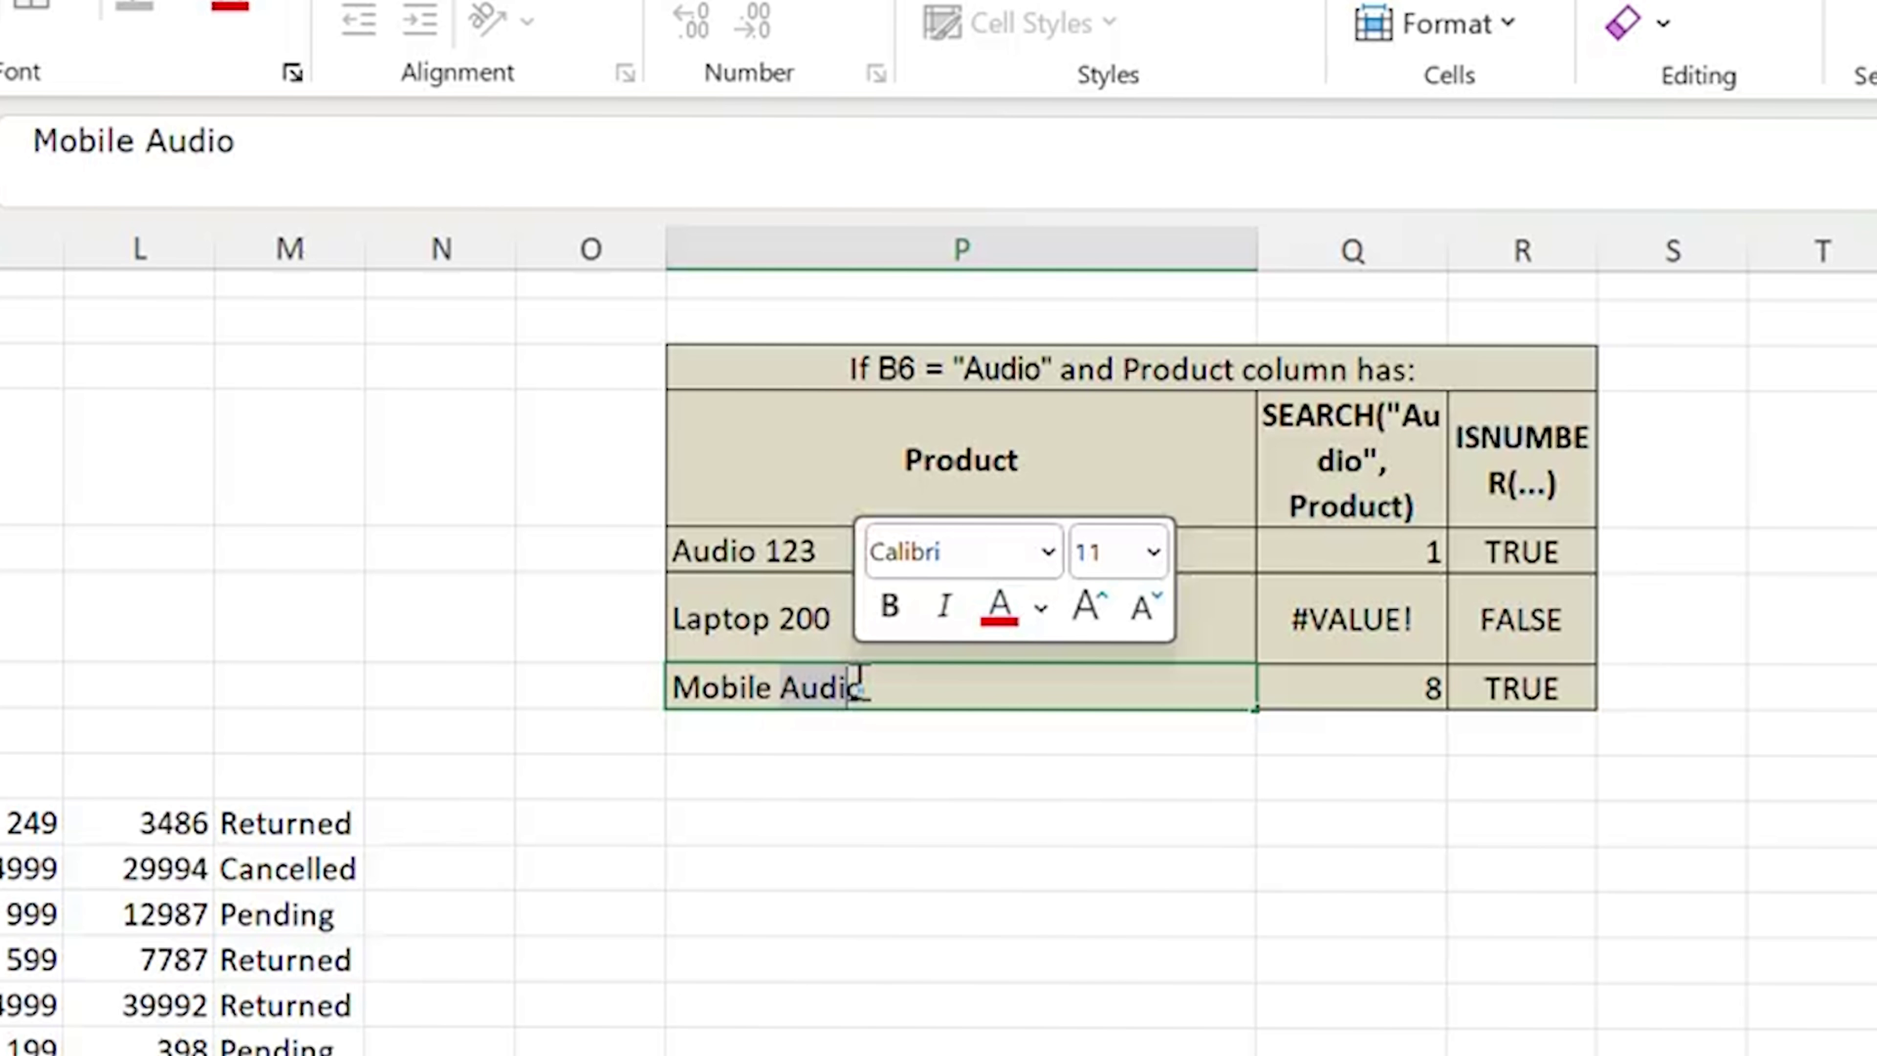
left_click(859, 684)
key("Escape")
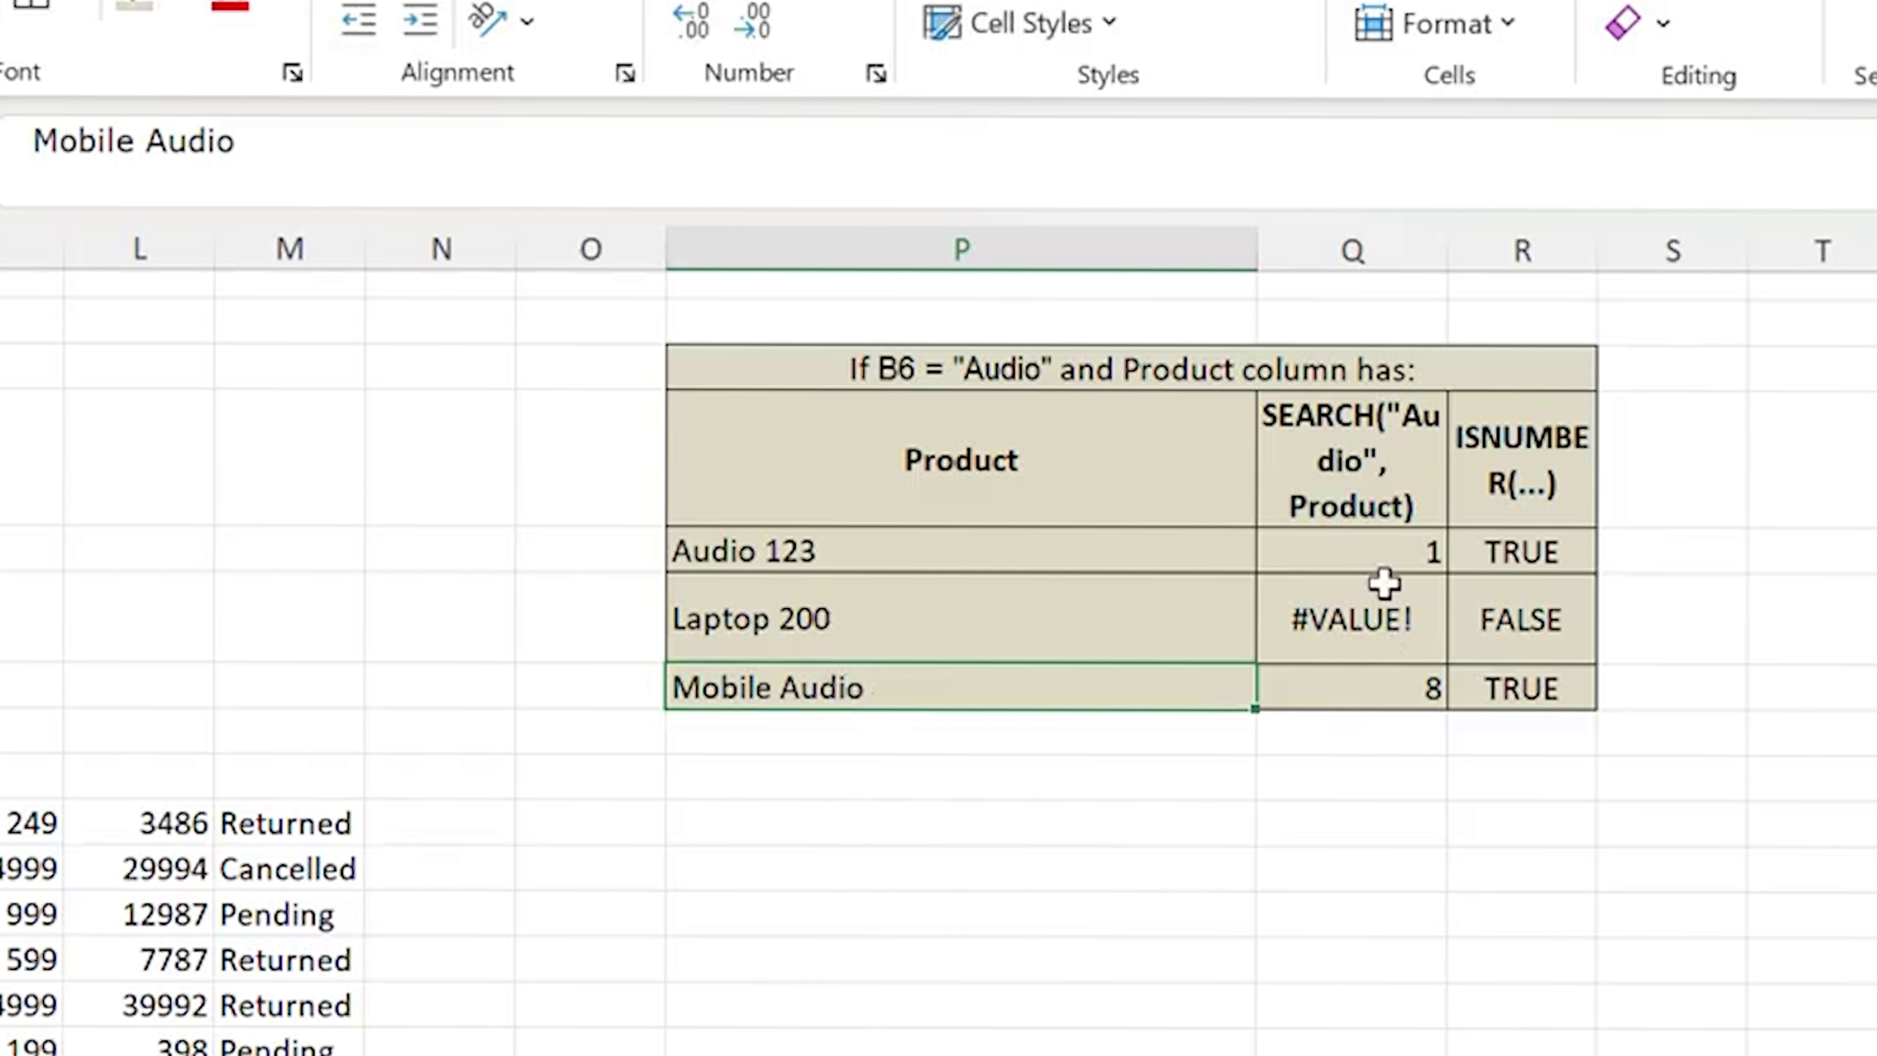
left_click(1382, 563)
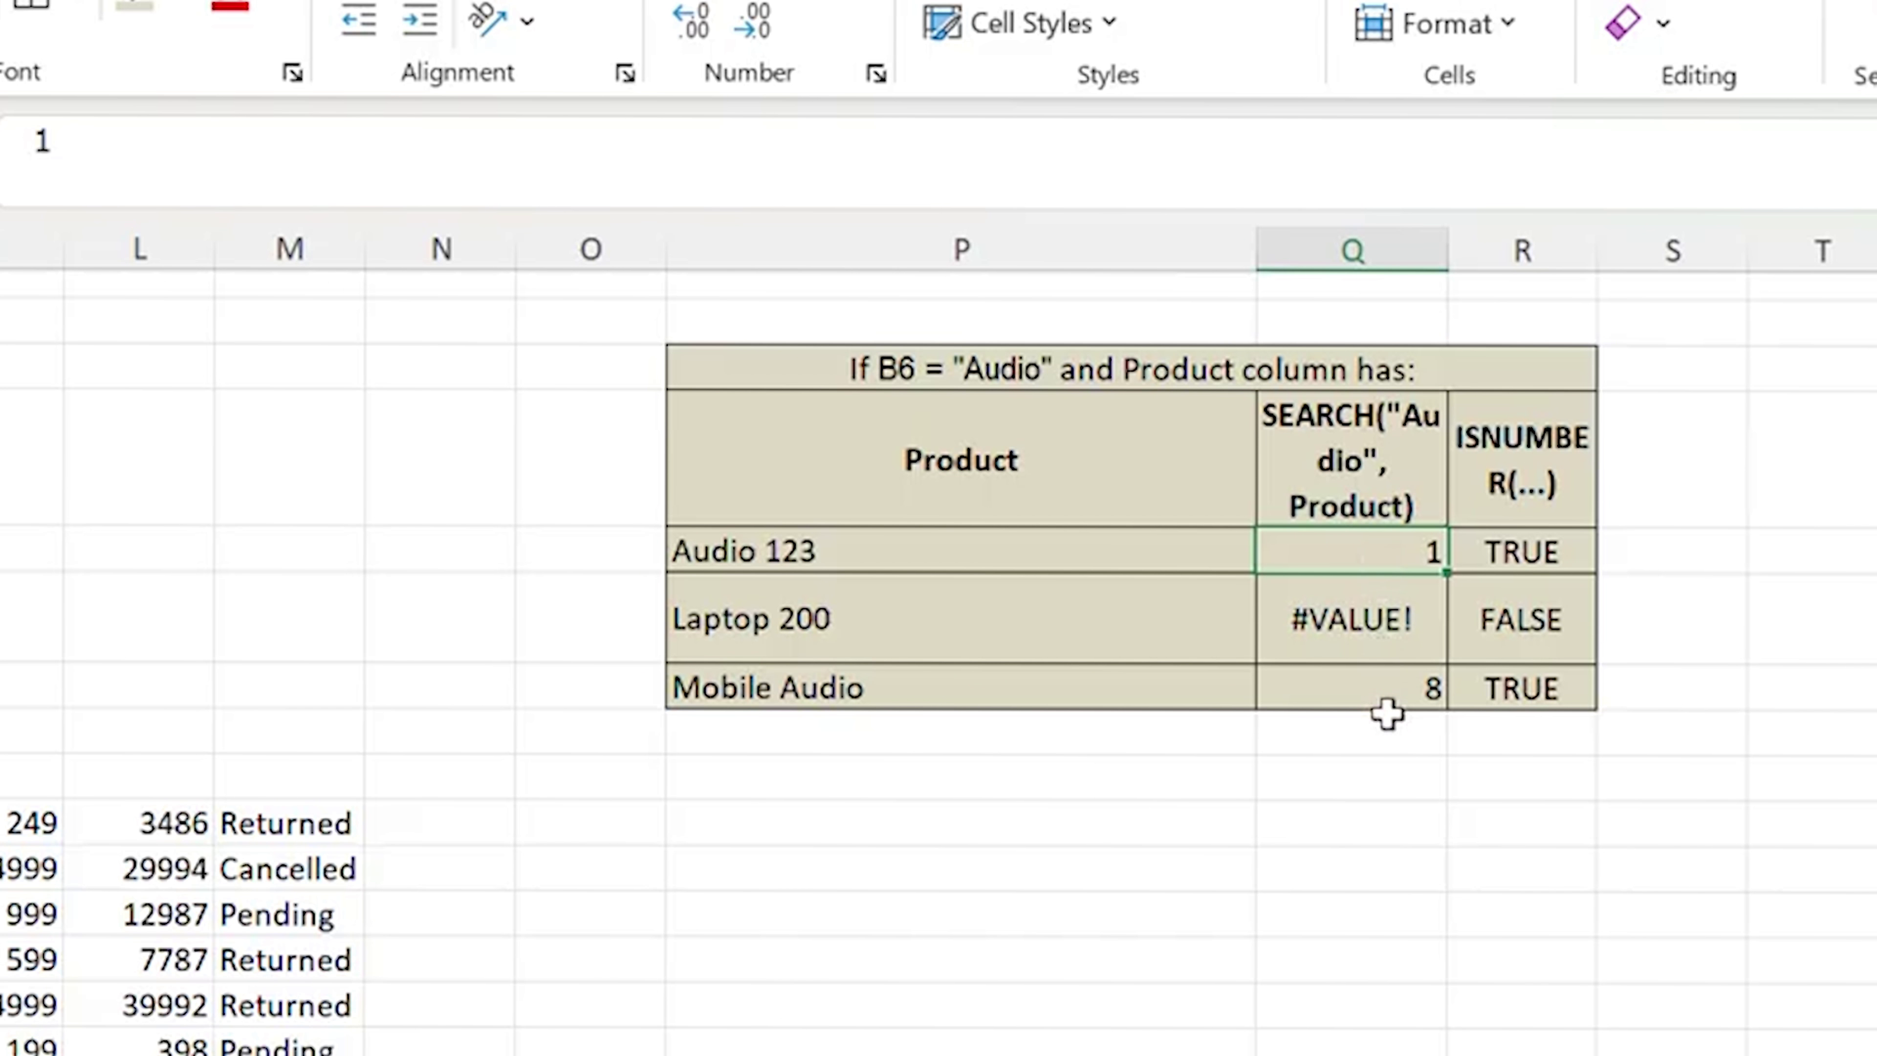
left_click(1382, 732)
Review the nested ISNUMBER and SEARCH functions and the B6 keyword reference in the FILTER formula in A11.
scroll(962, 920, "left", 1)
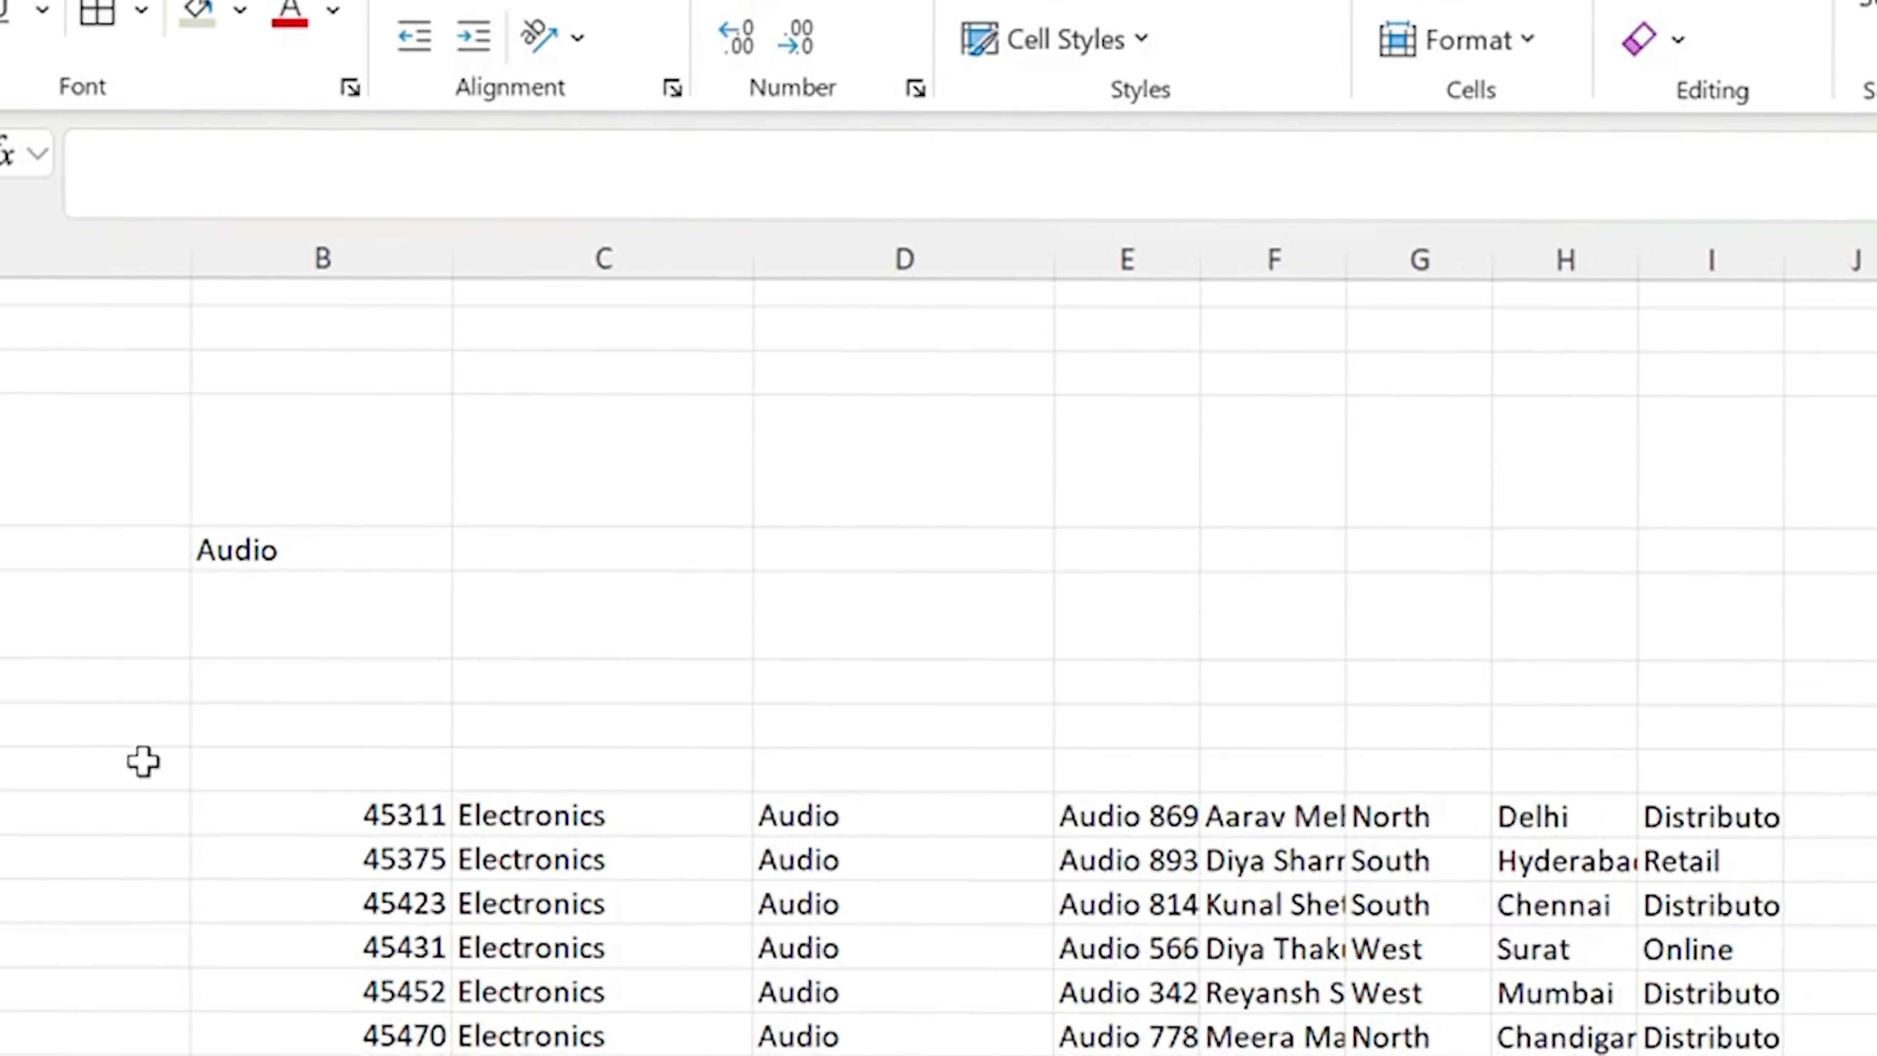
left_click(255, 768)
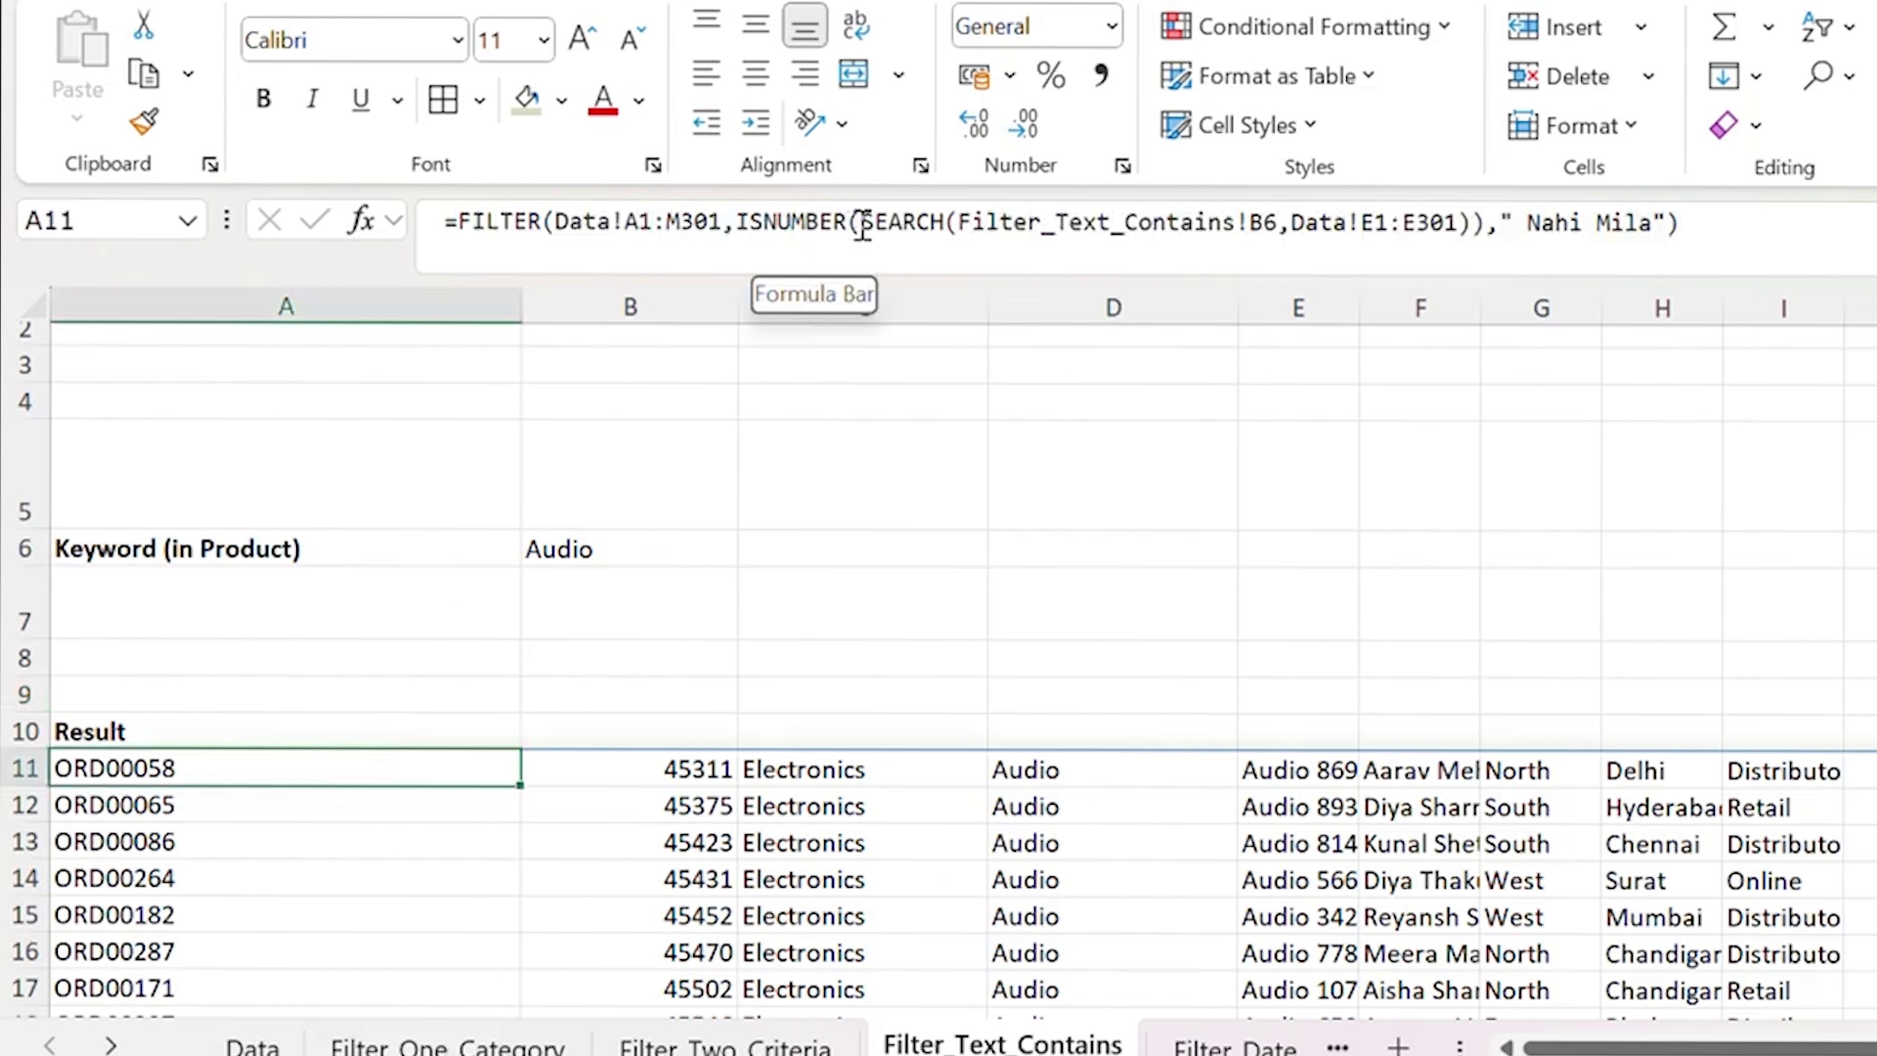
left_click(862, 223)
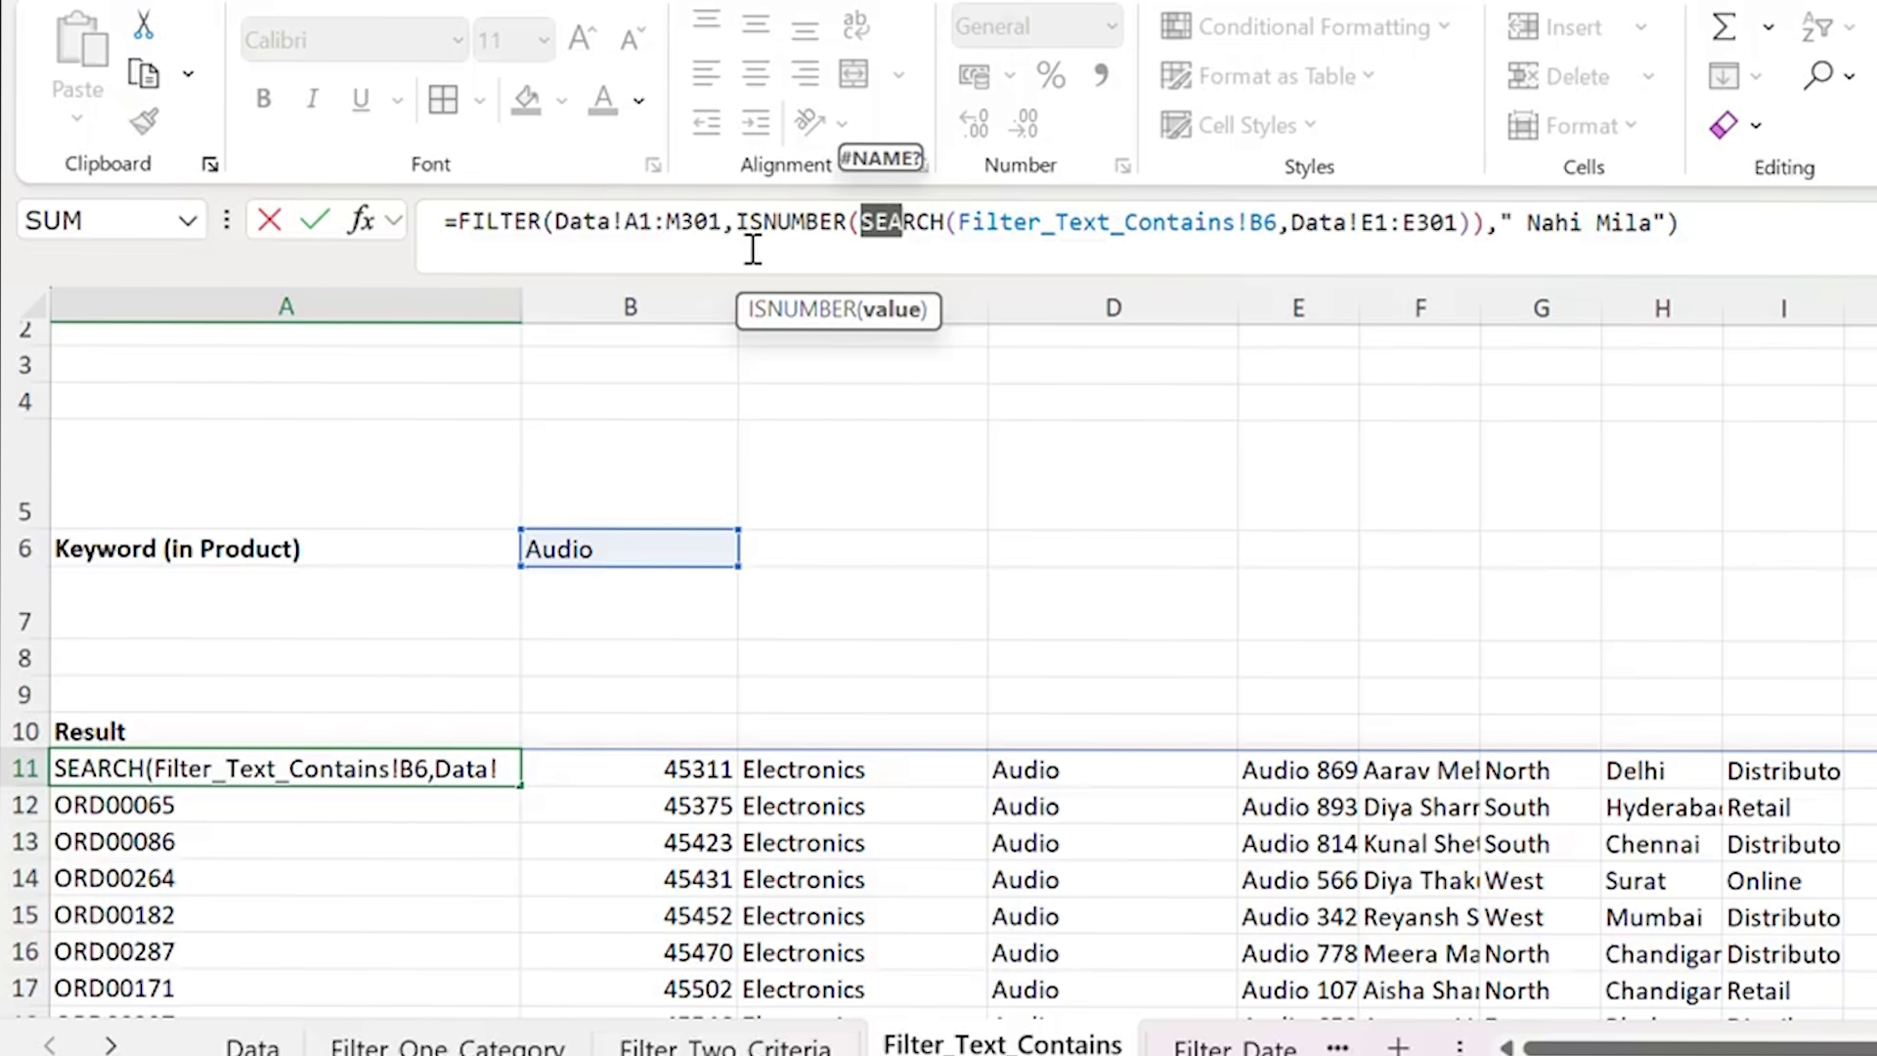
key("Escape")
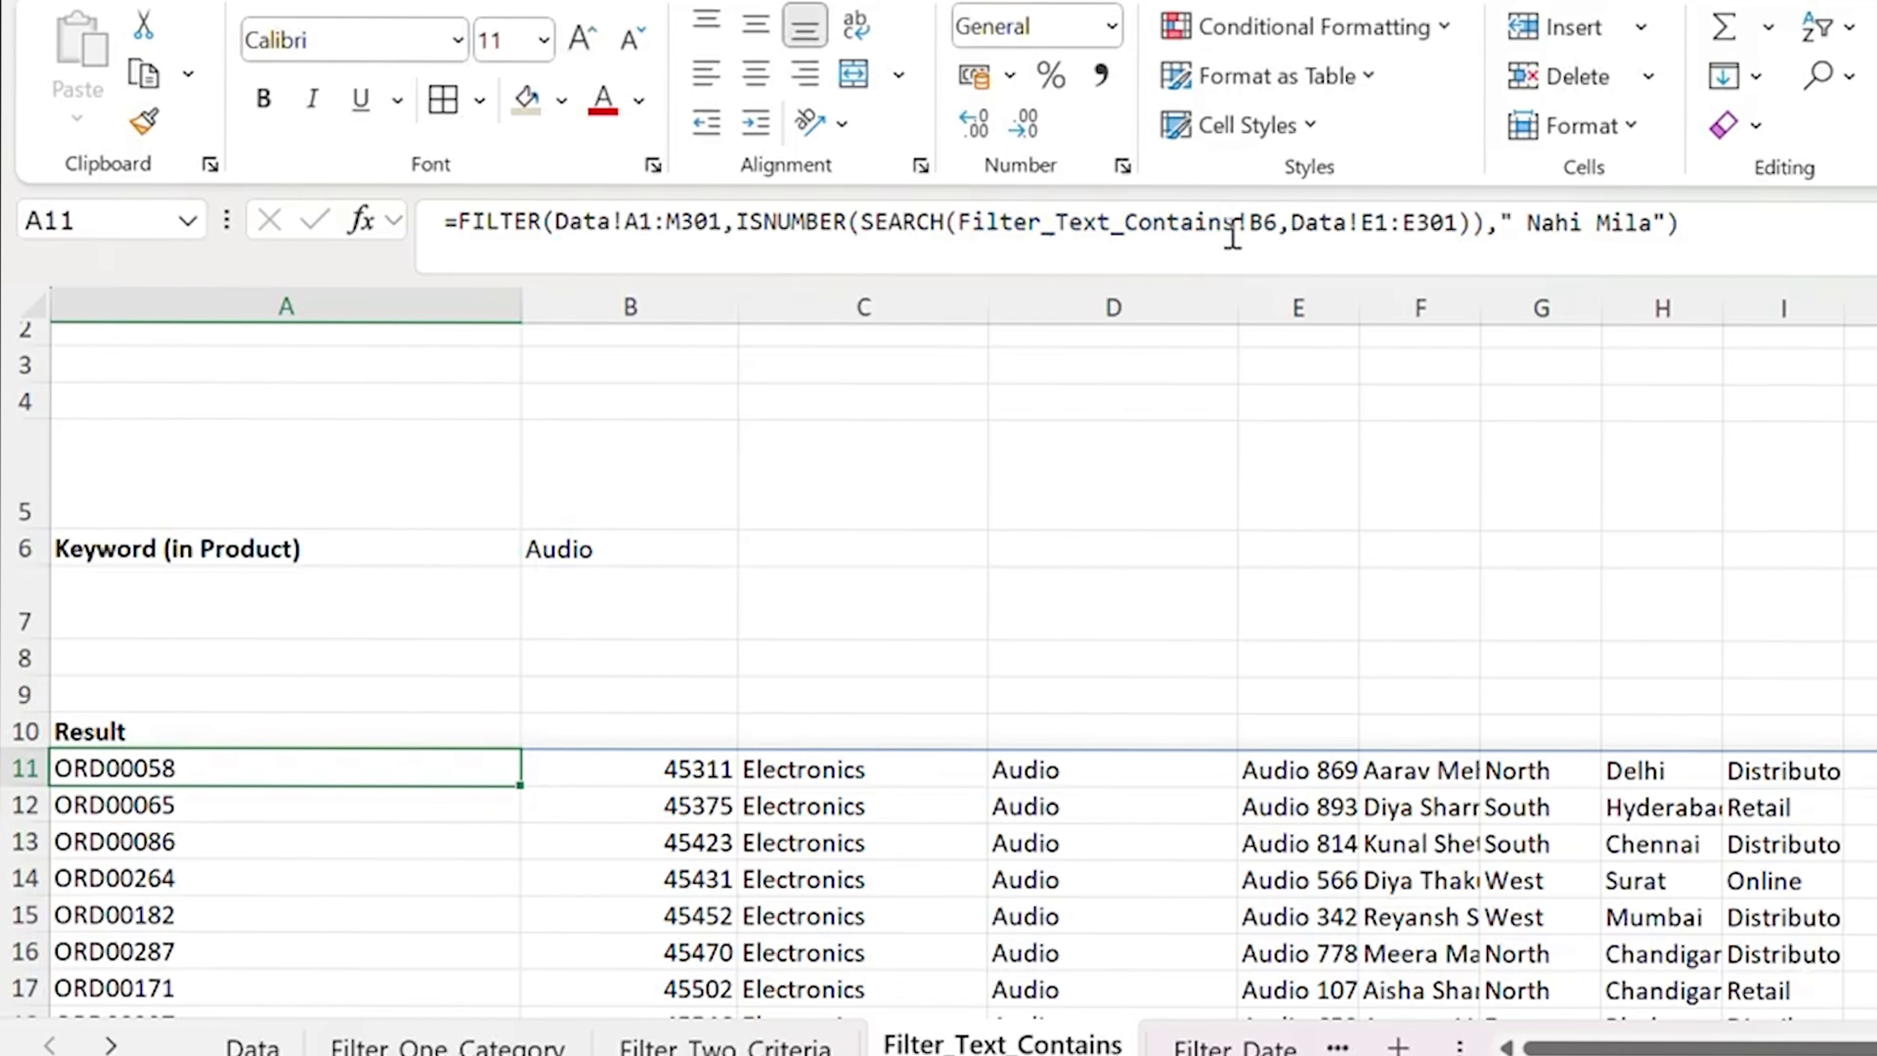
left_click(1263, 223)
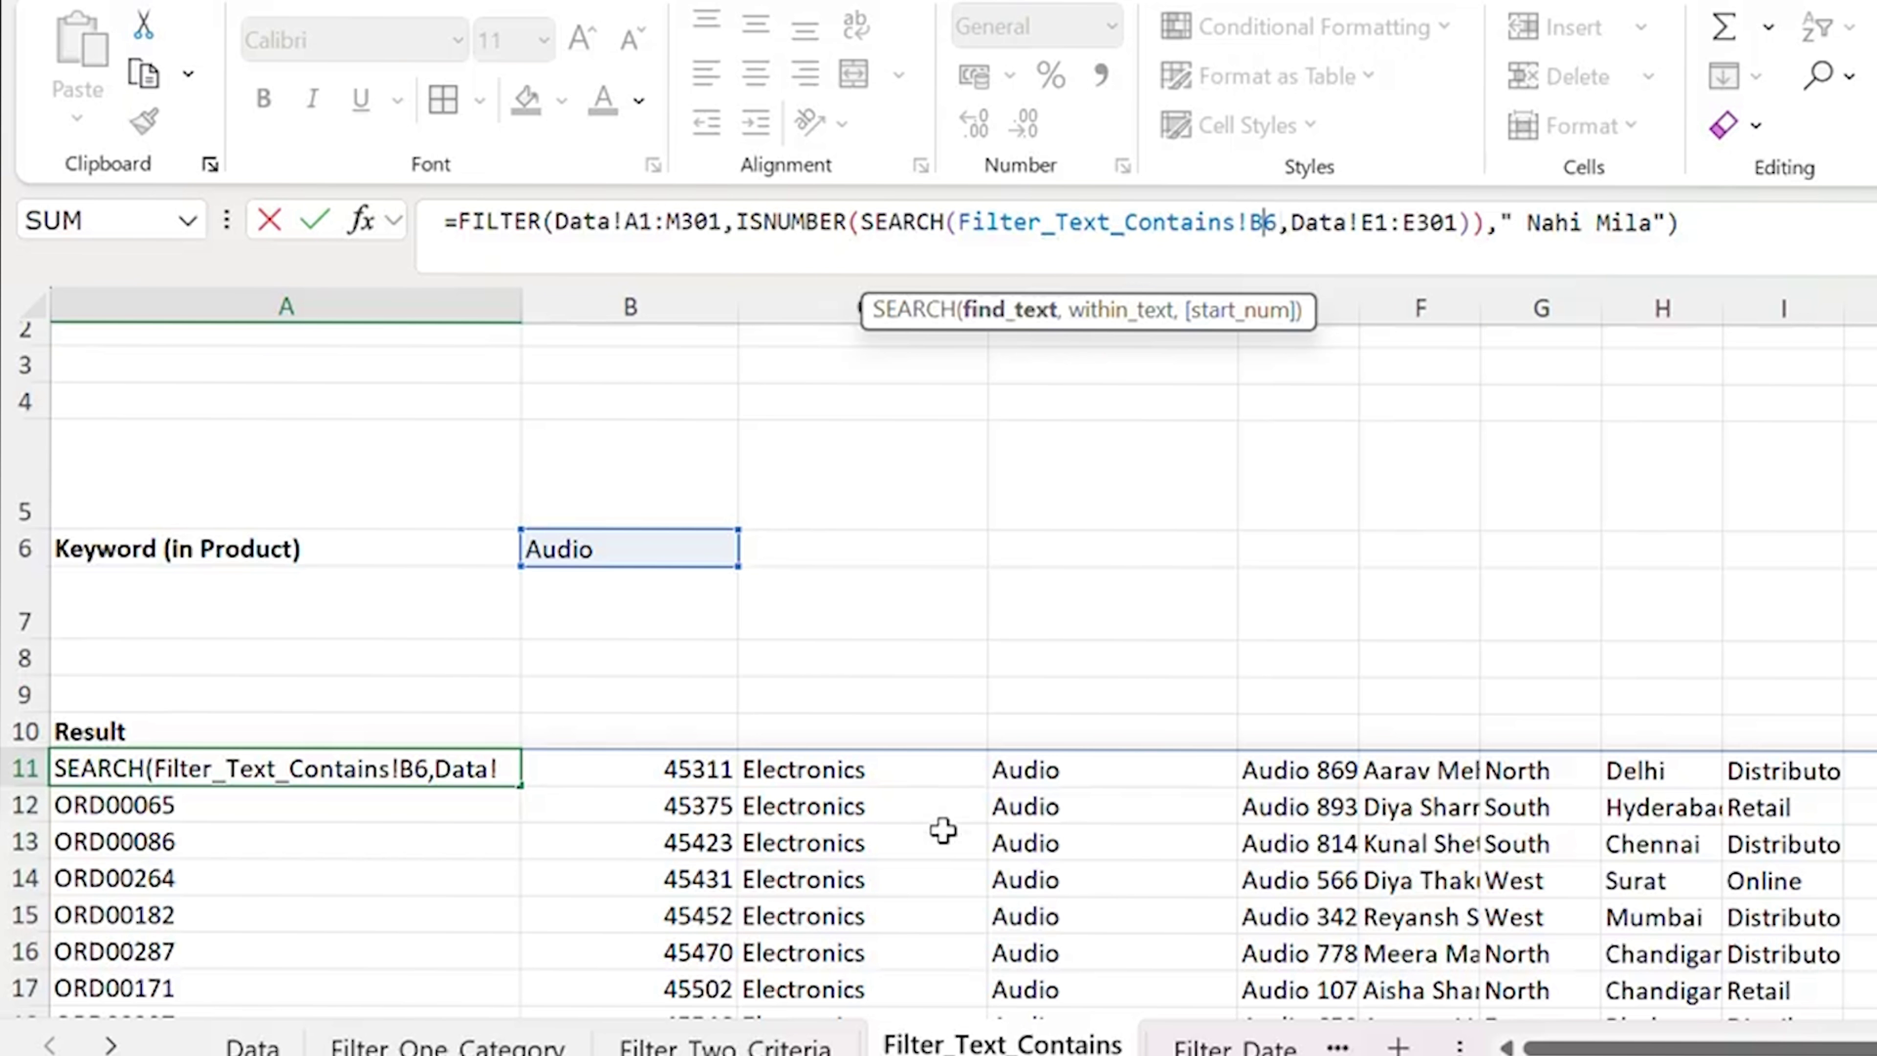
key("Escape")
Scan column D of the filtered results from the first row to the end of the list.
left_click(1068, 767)
key("Down")
key("Down")
key("Down")
key("Down")
key("Down")
key("Down")
key("Down")
key("Down")
key("Down")
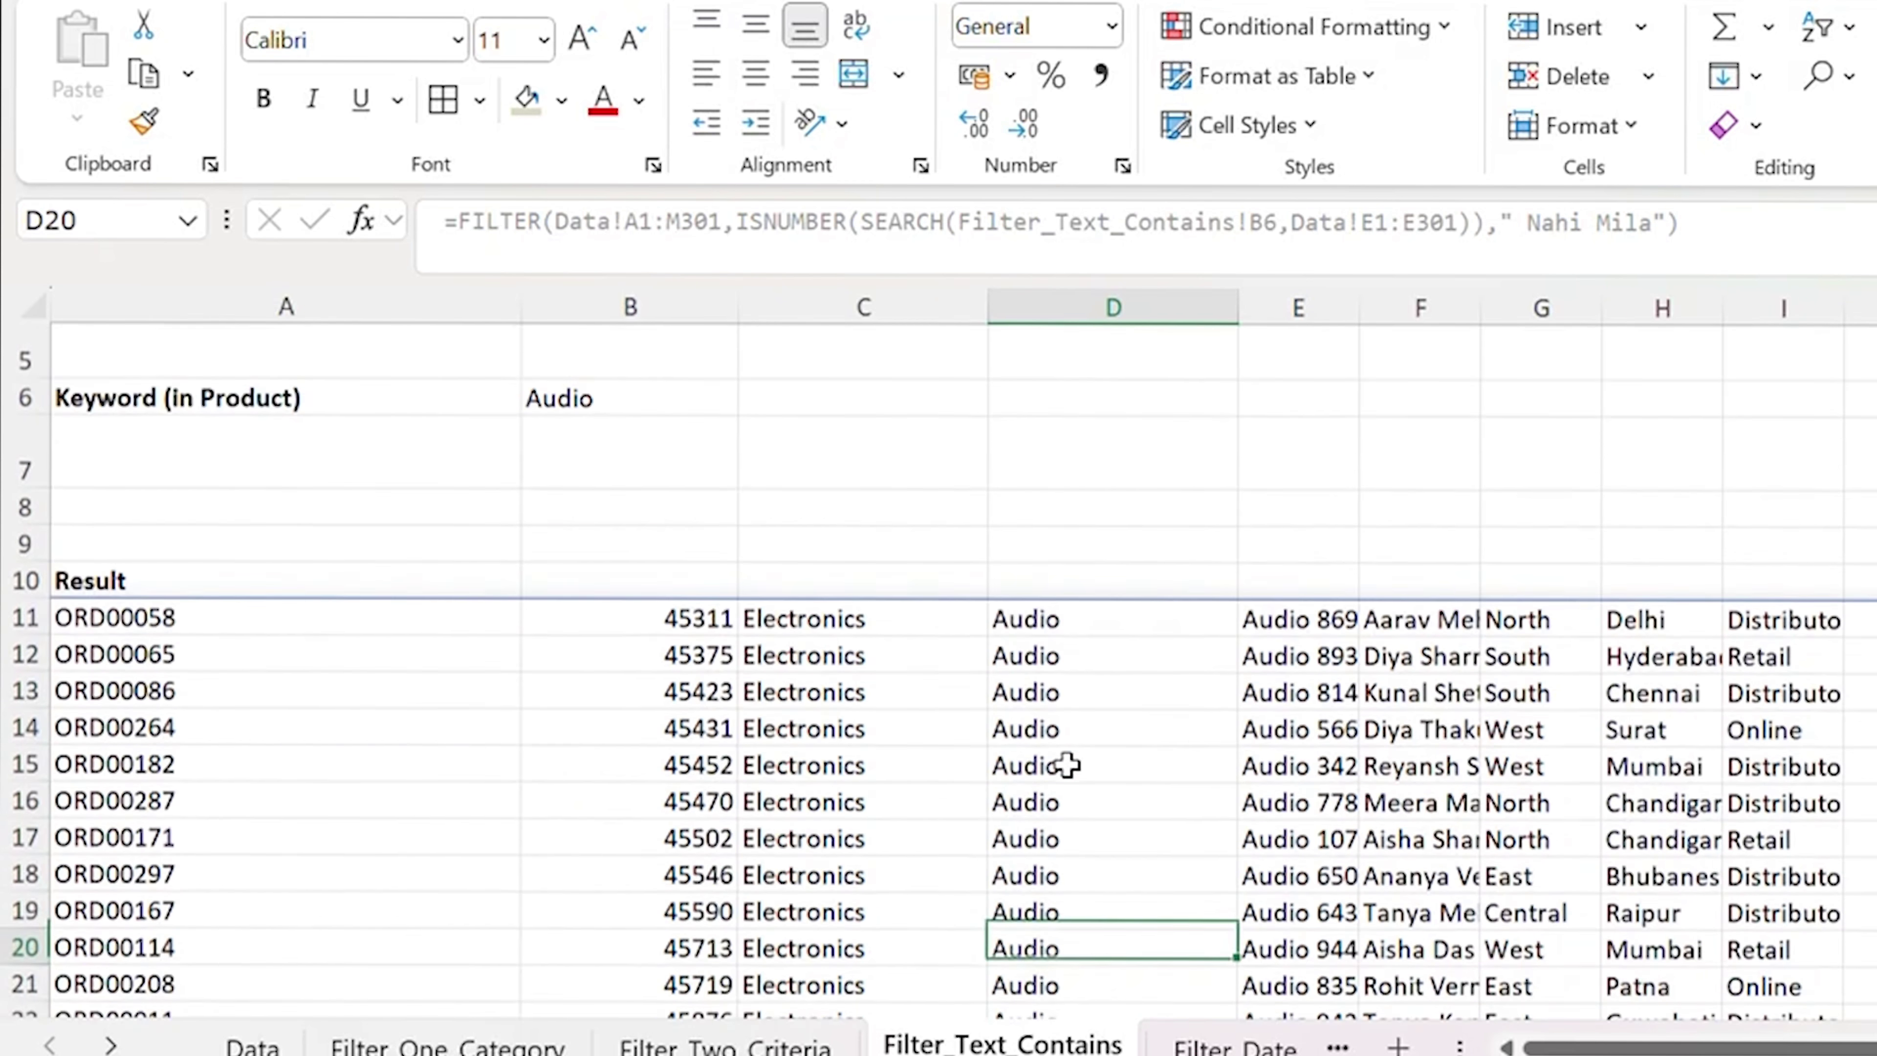
key("Down")
key("Down")
key("Down")
key("Down")
key("Down")
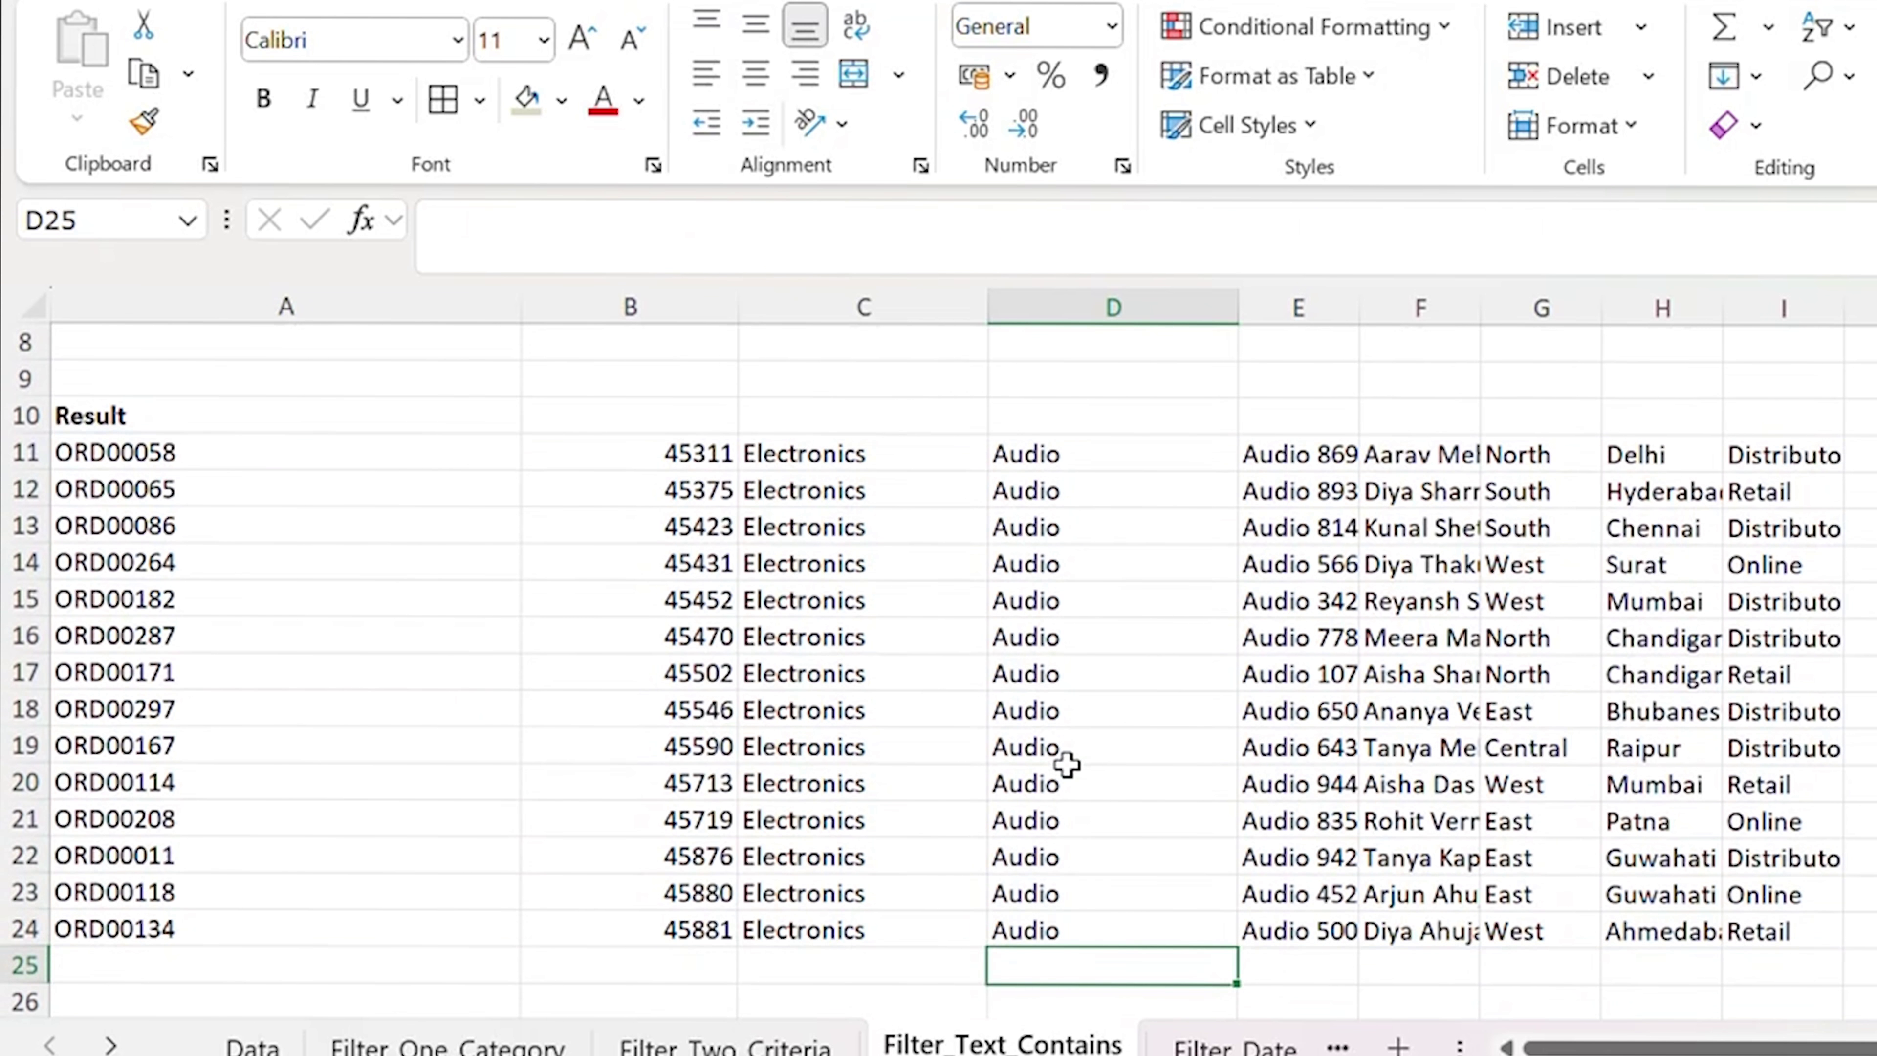
key("Up")
key("Up")
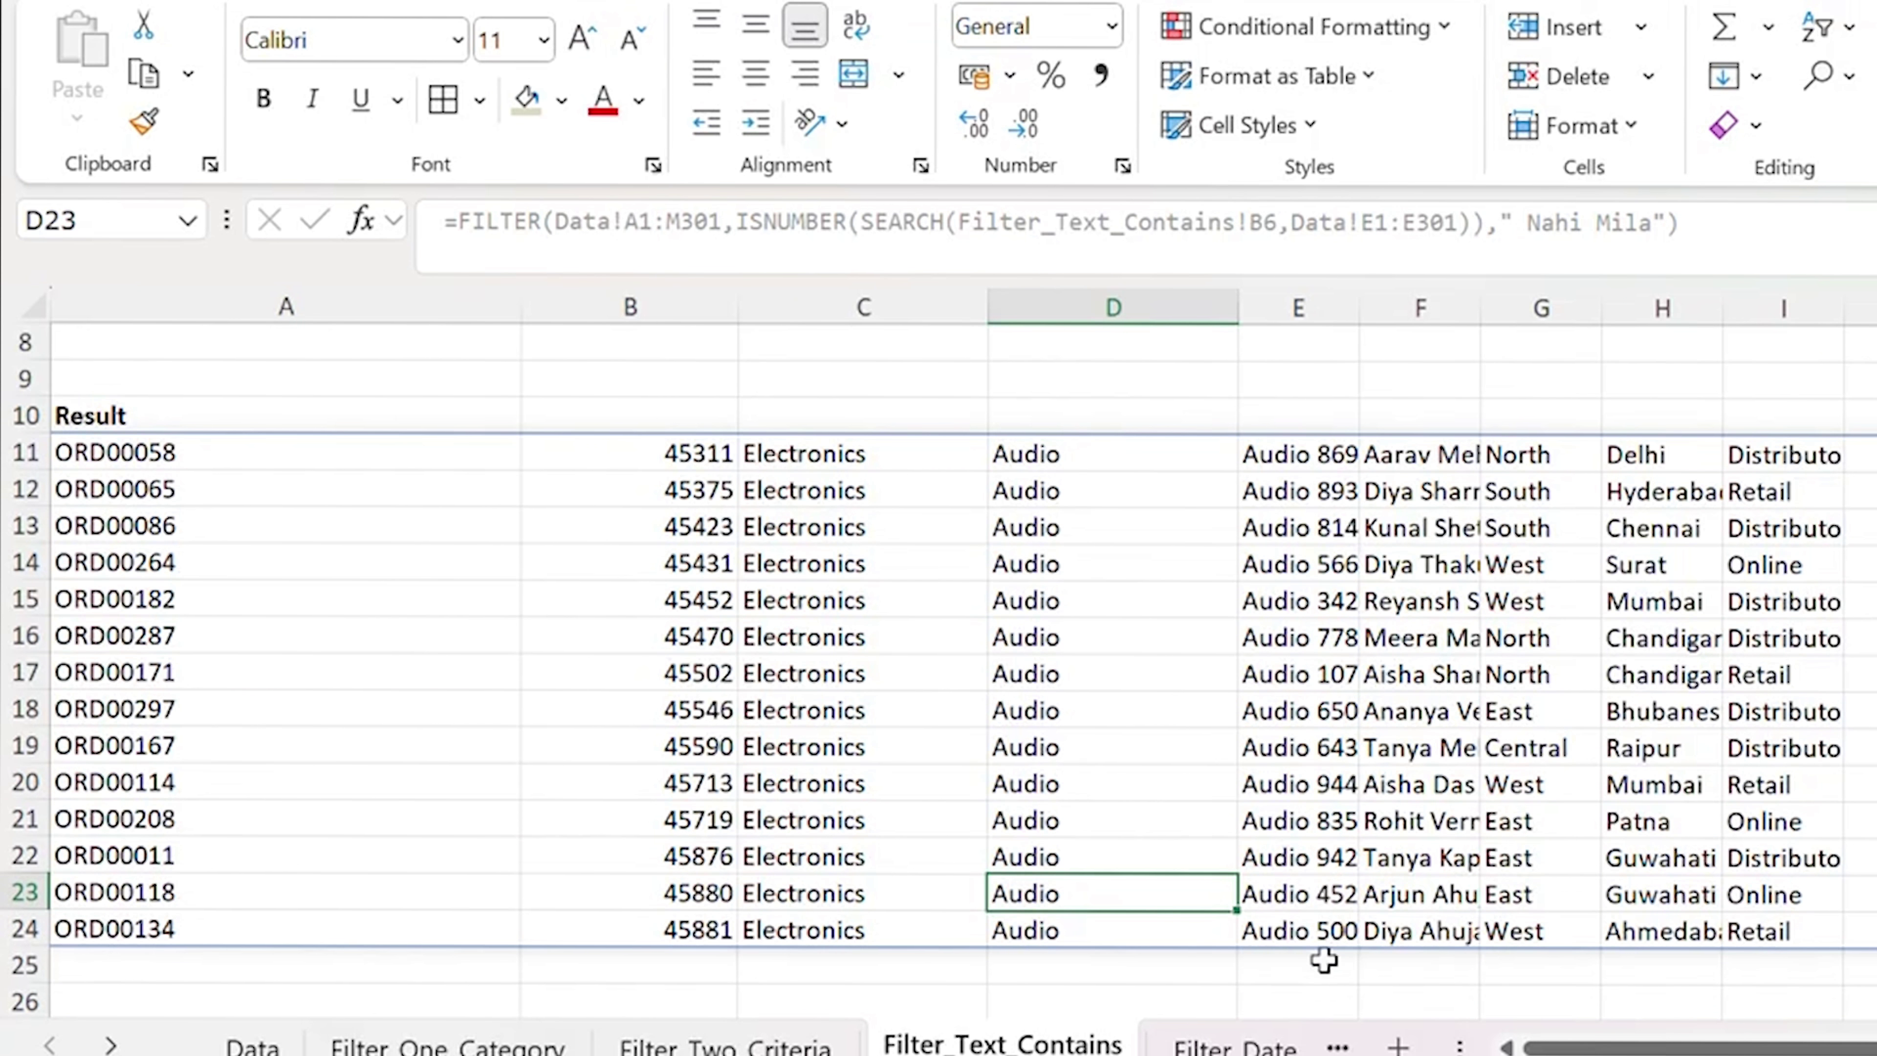
Open the Filter_Date_Range sheet and go to cell B1.
scroll(1148, 490, "up", 2)
scroll(1148, 490, "down", 2)
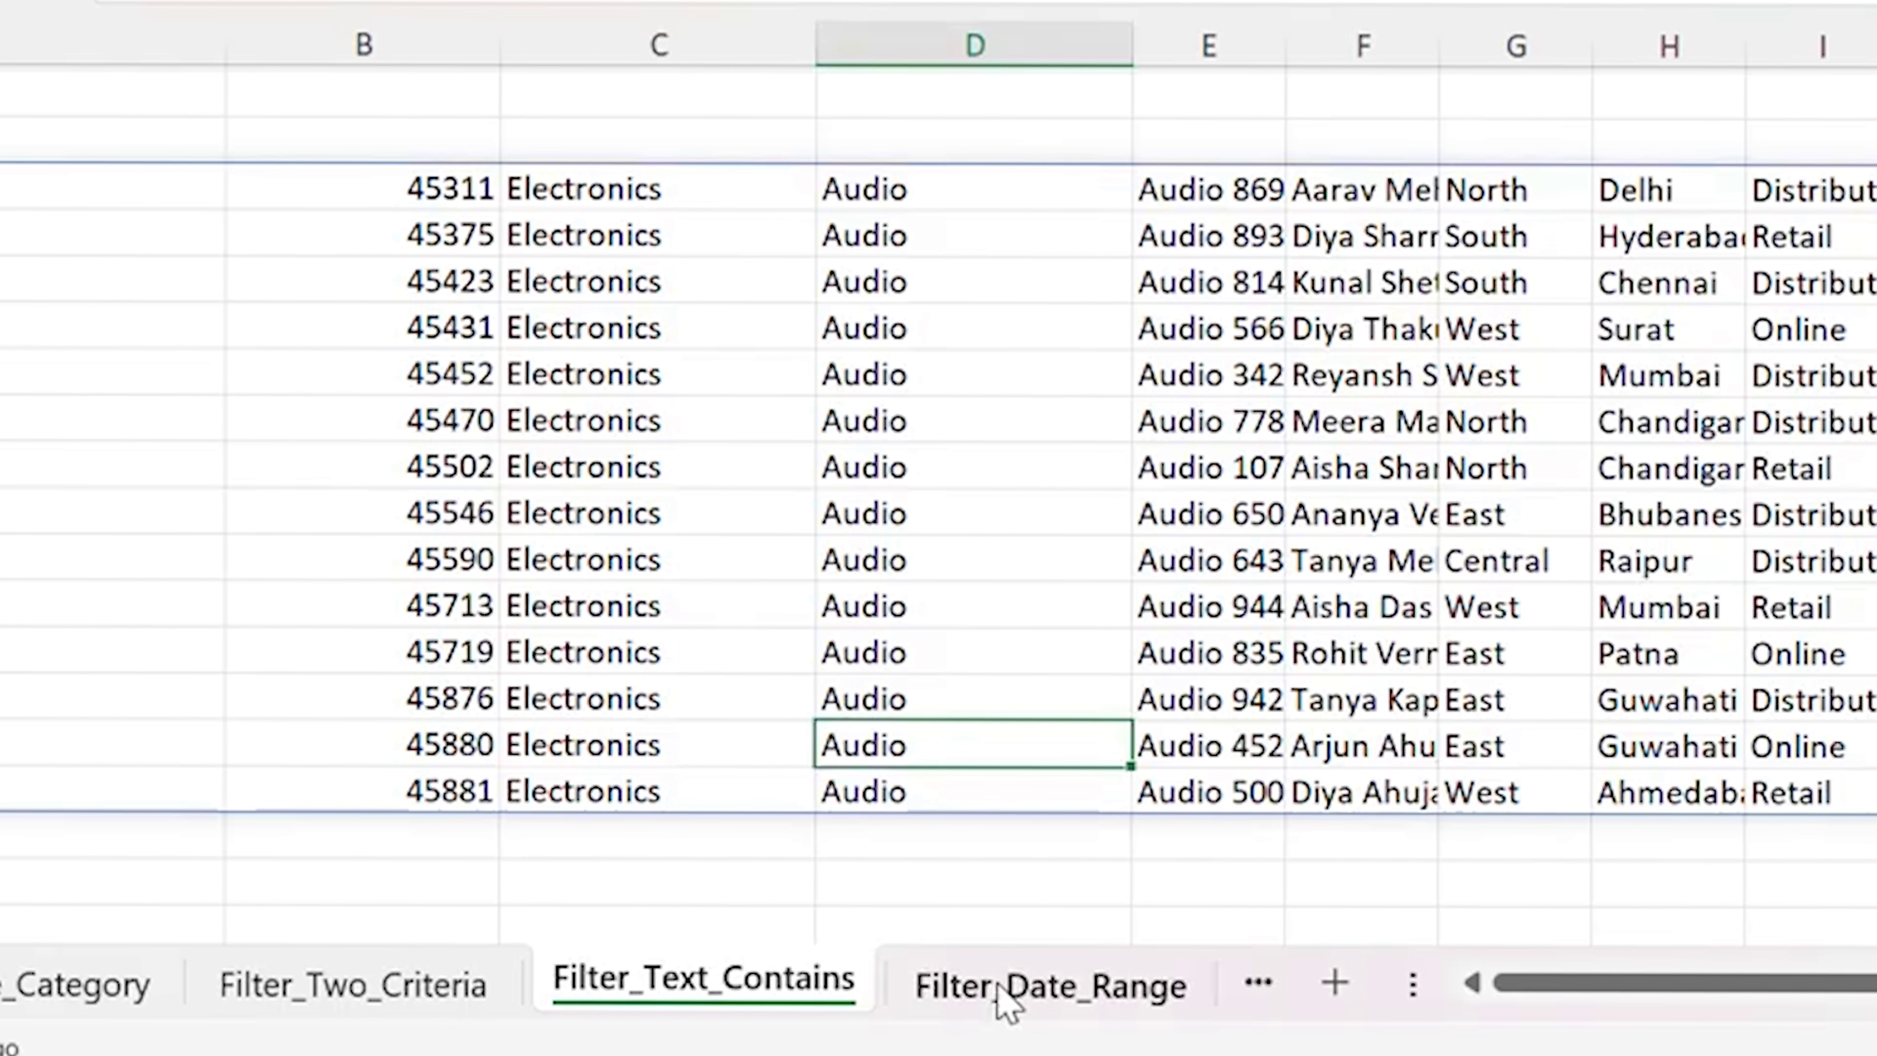
left_click(1090, 1036)
left_click(477, 667)
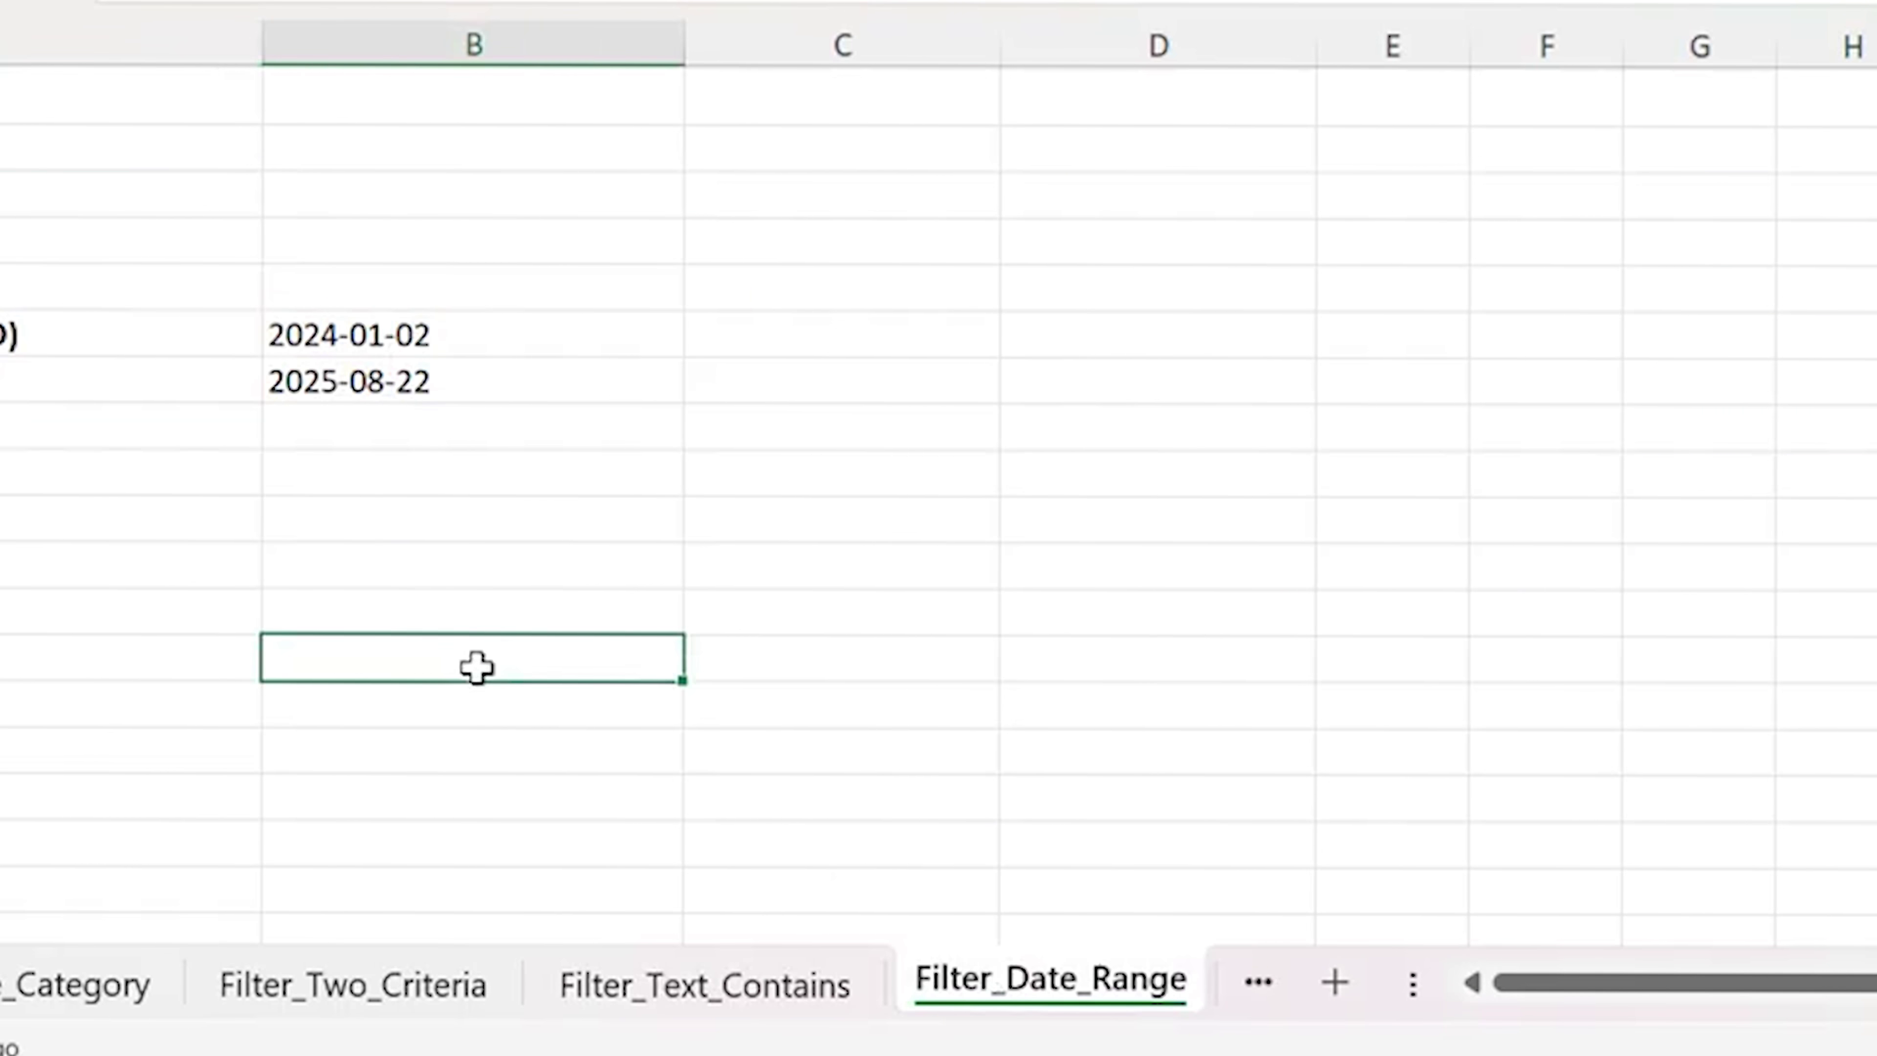
key("ctrl+Up")
key("ctrl+Up")
key("ctrl+Up")
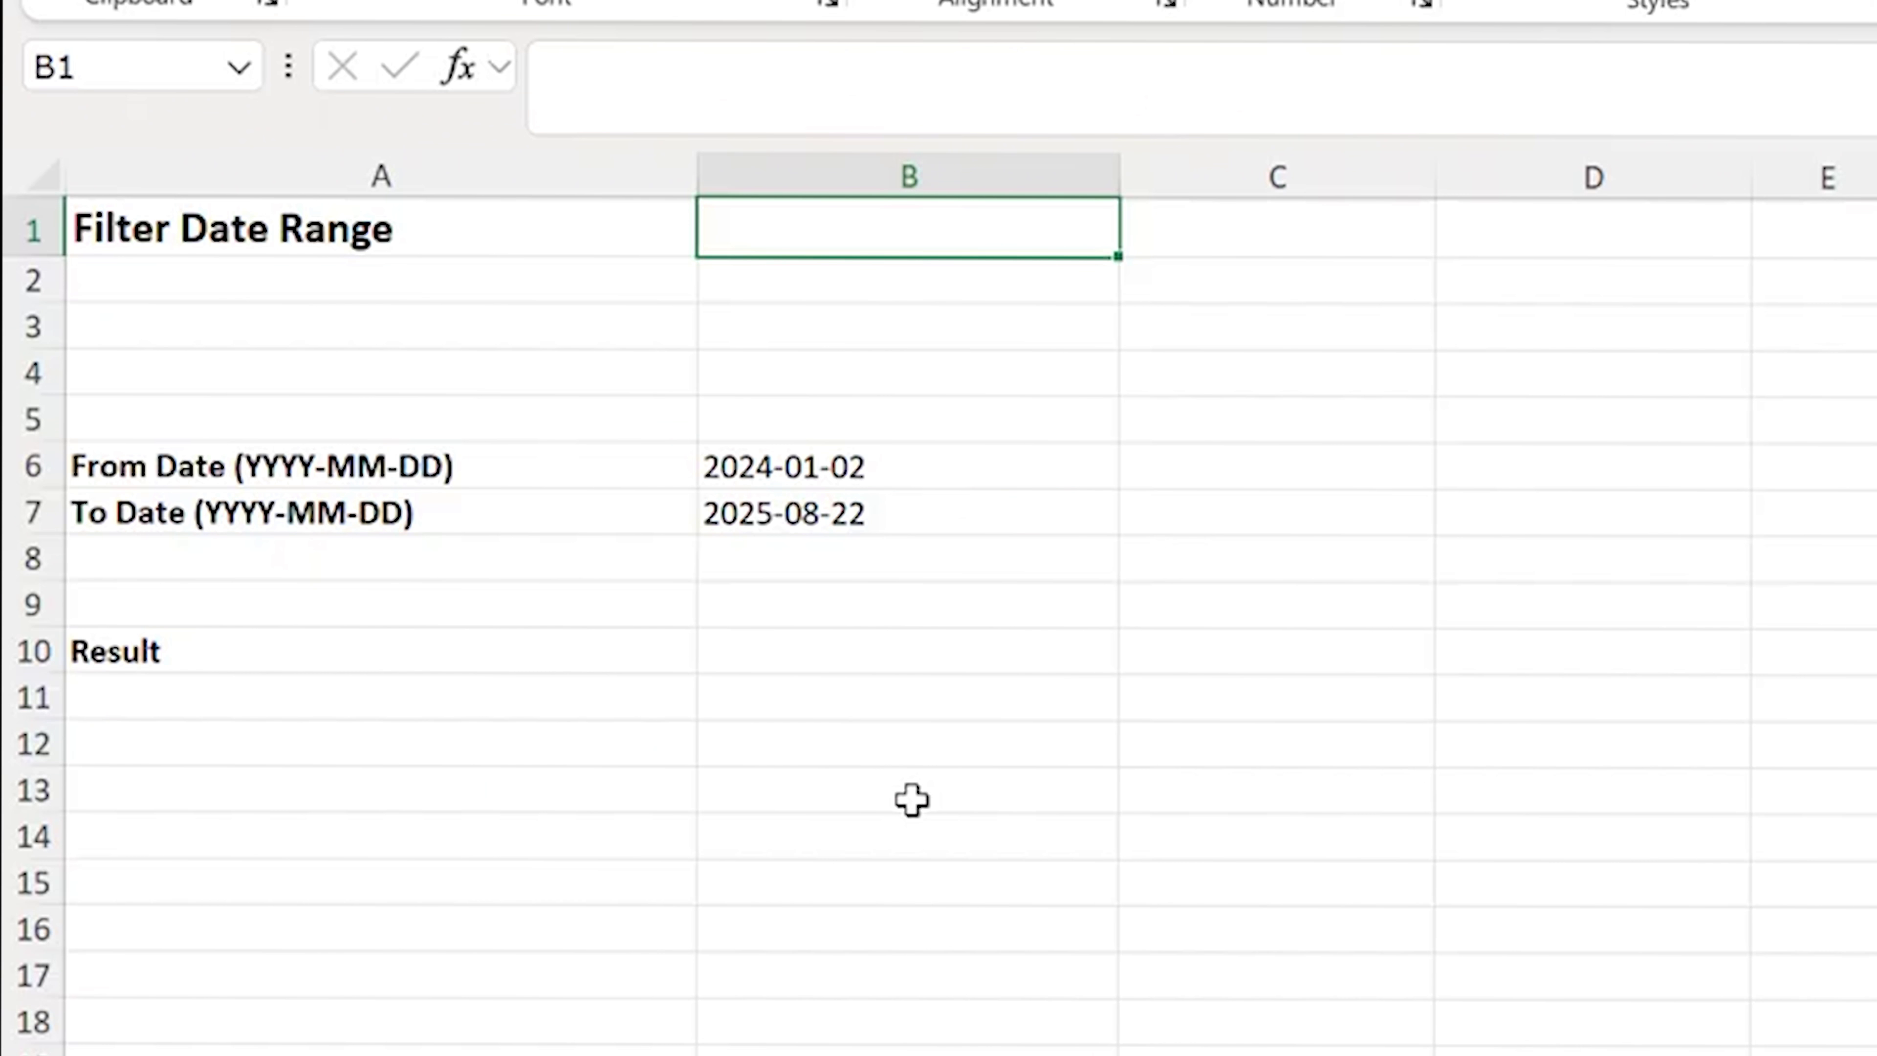
Examine the From Date and To Date criteria in B6:B7.
key("Down")
key("Down")
key("Down")
key("Down")
key("Down")
key("Down")
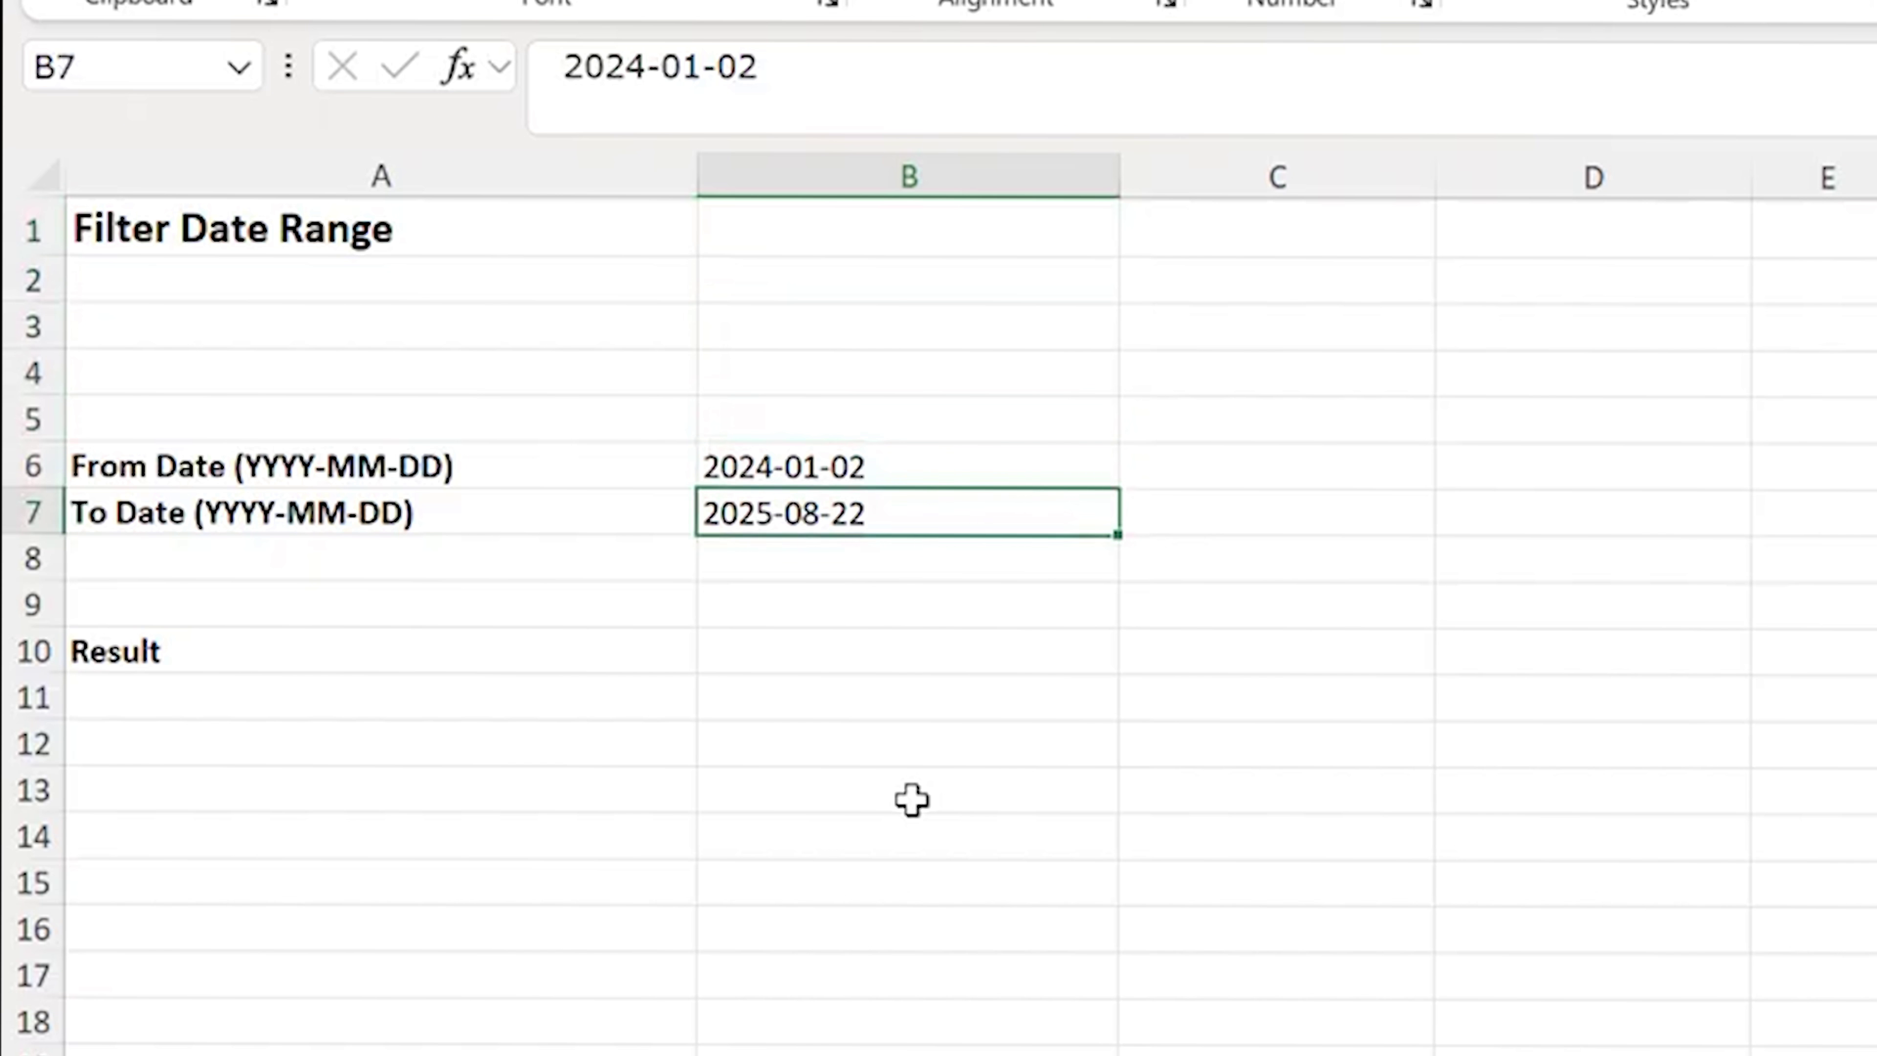
key("Up")
key("shift+Down")
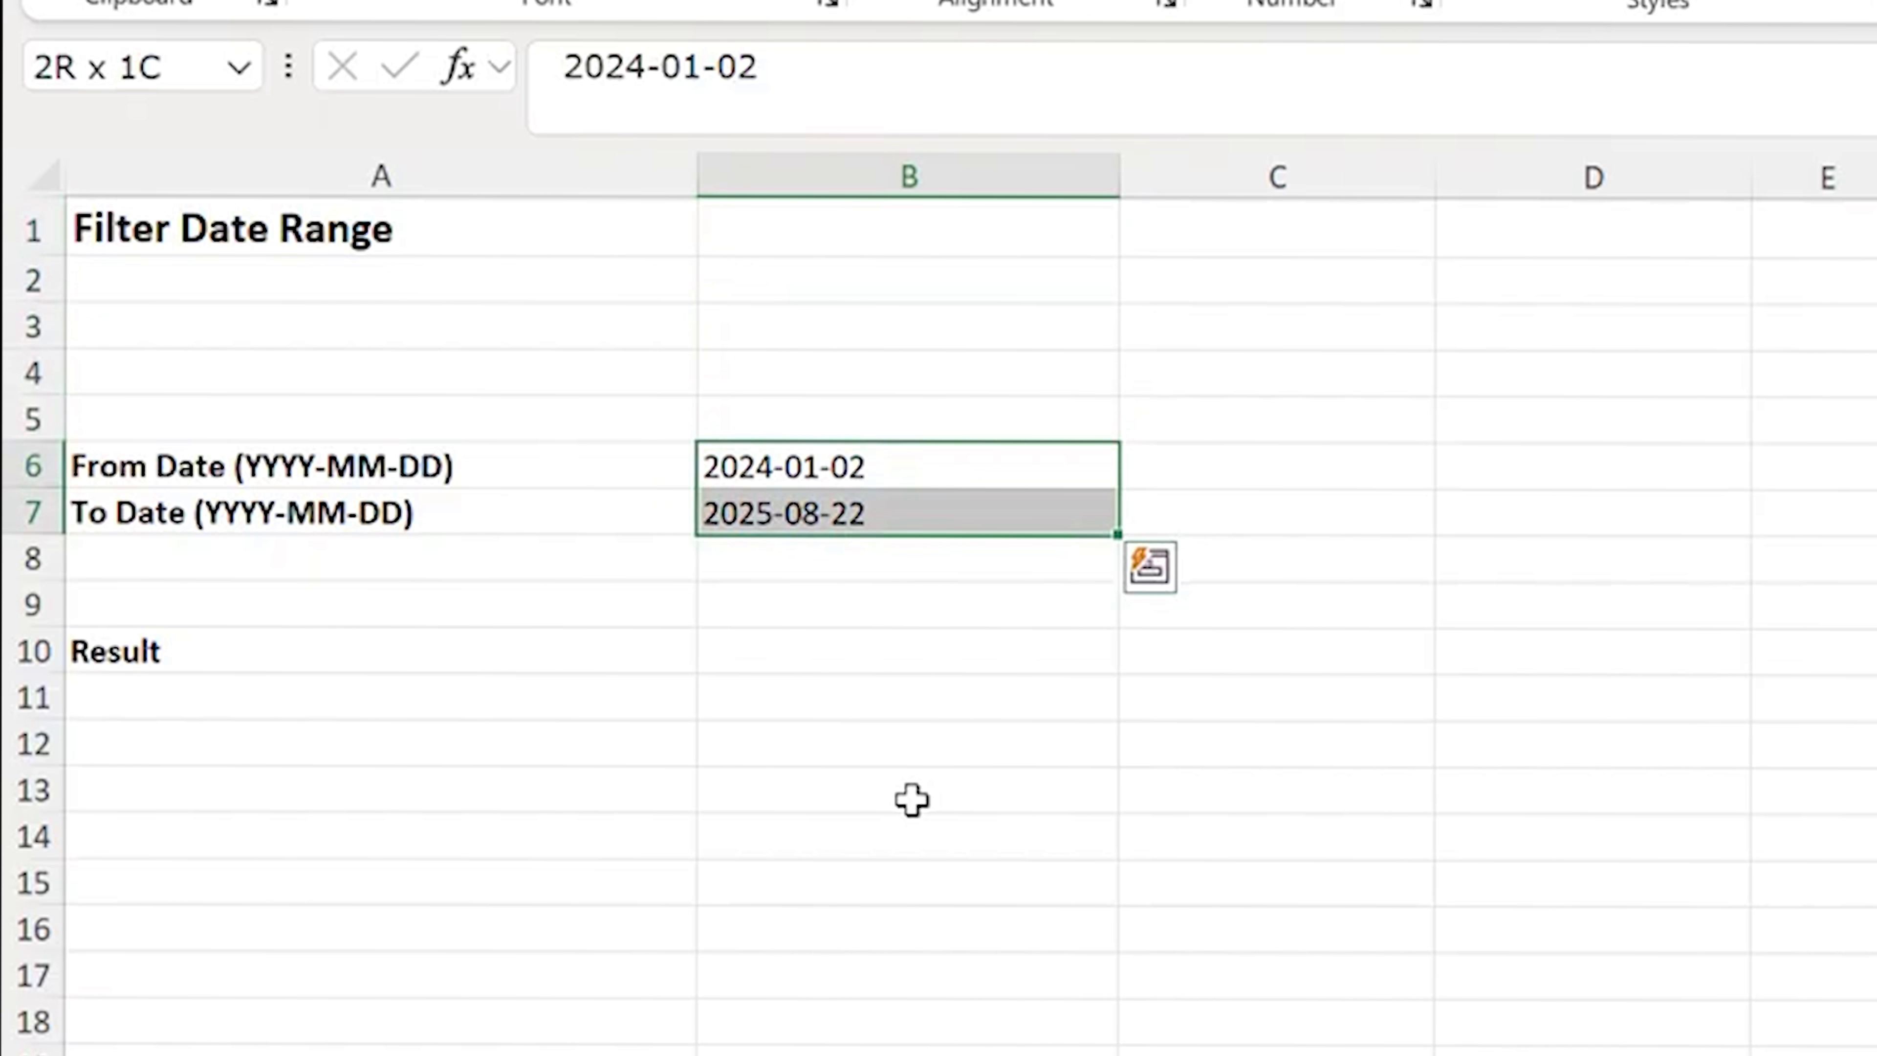
key("shift+Up")
key("shift+Down")
Start a FILTER formula in A11 with Data!A1:M301 as the array argument.
key("Down")
key("Down")
key("Down")
key("Down")
key("Down")
key("Left")
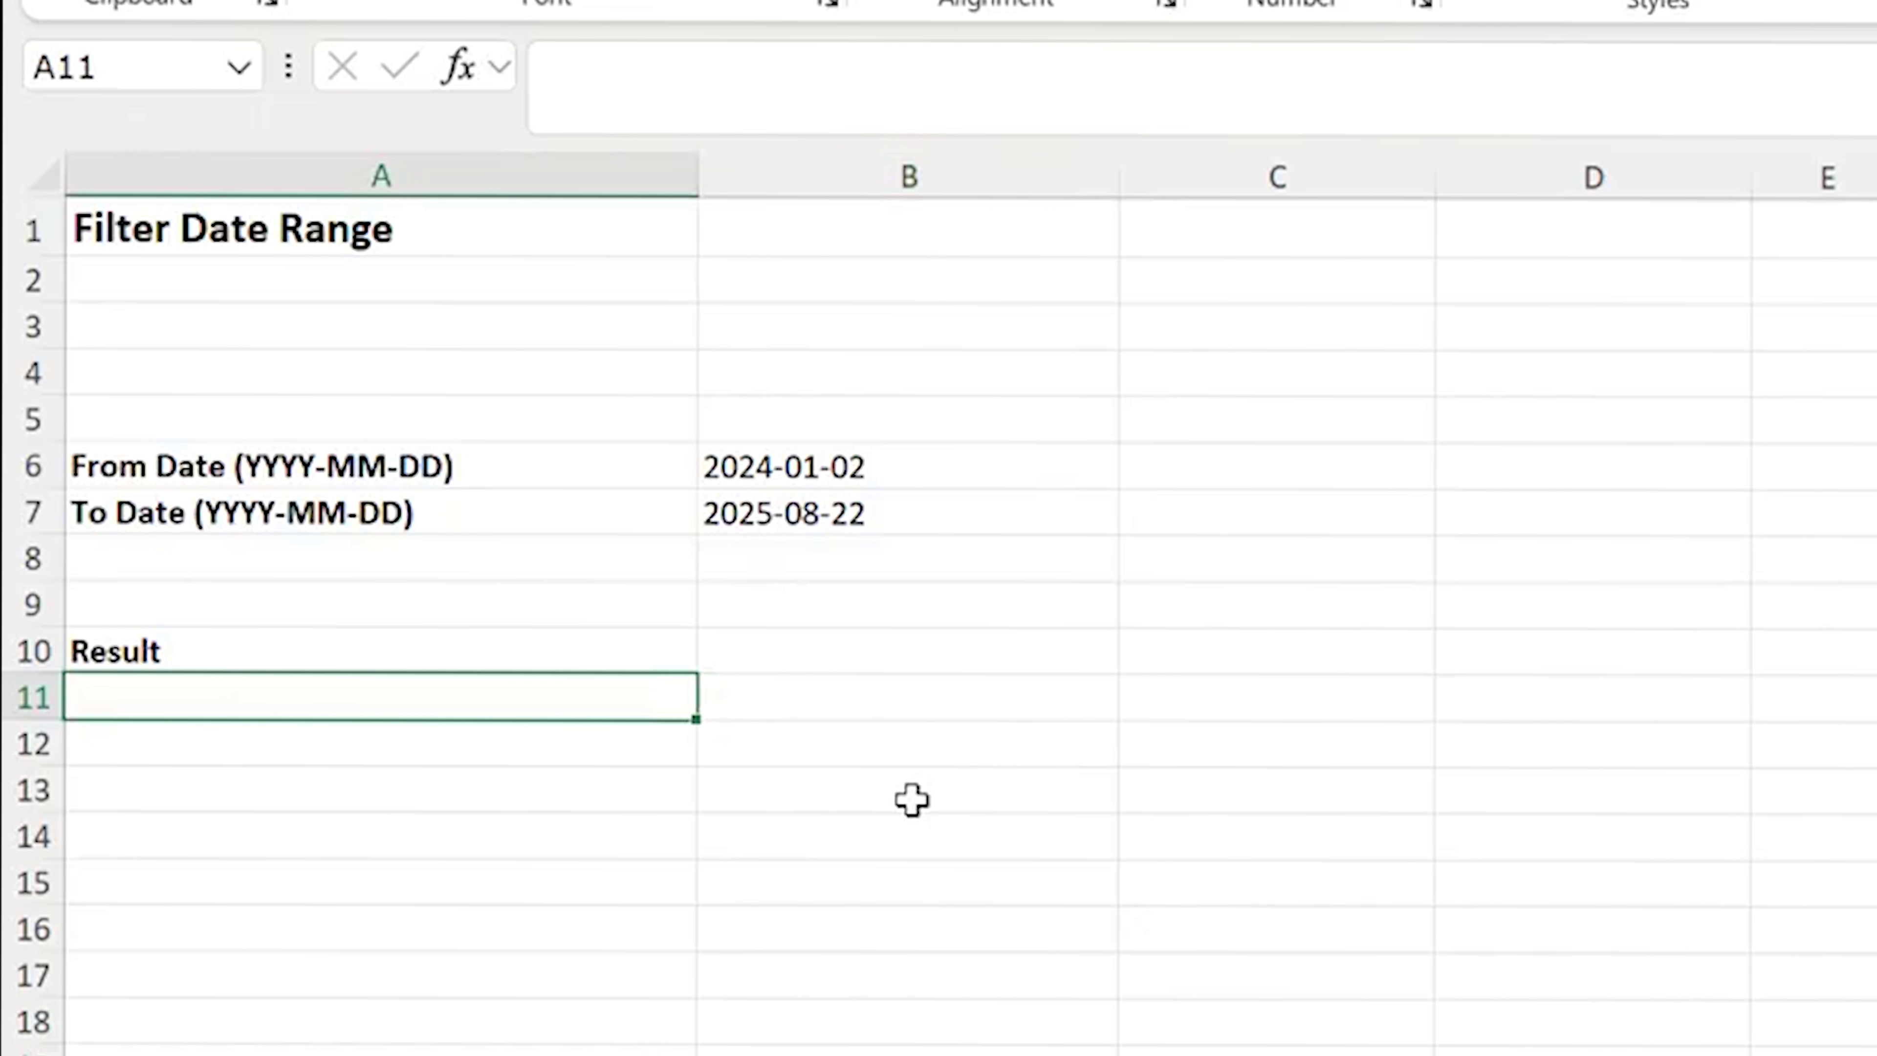
type("=FILTER(")
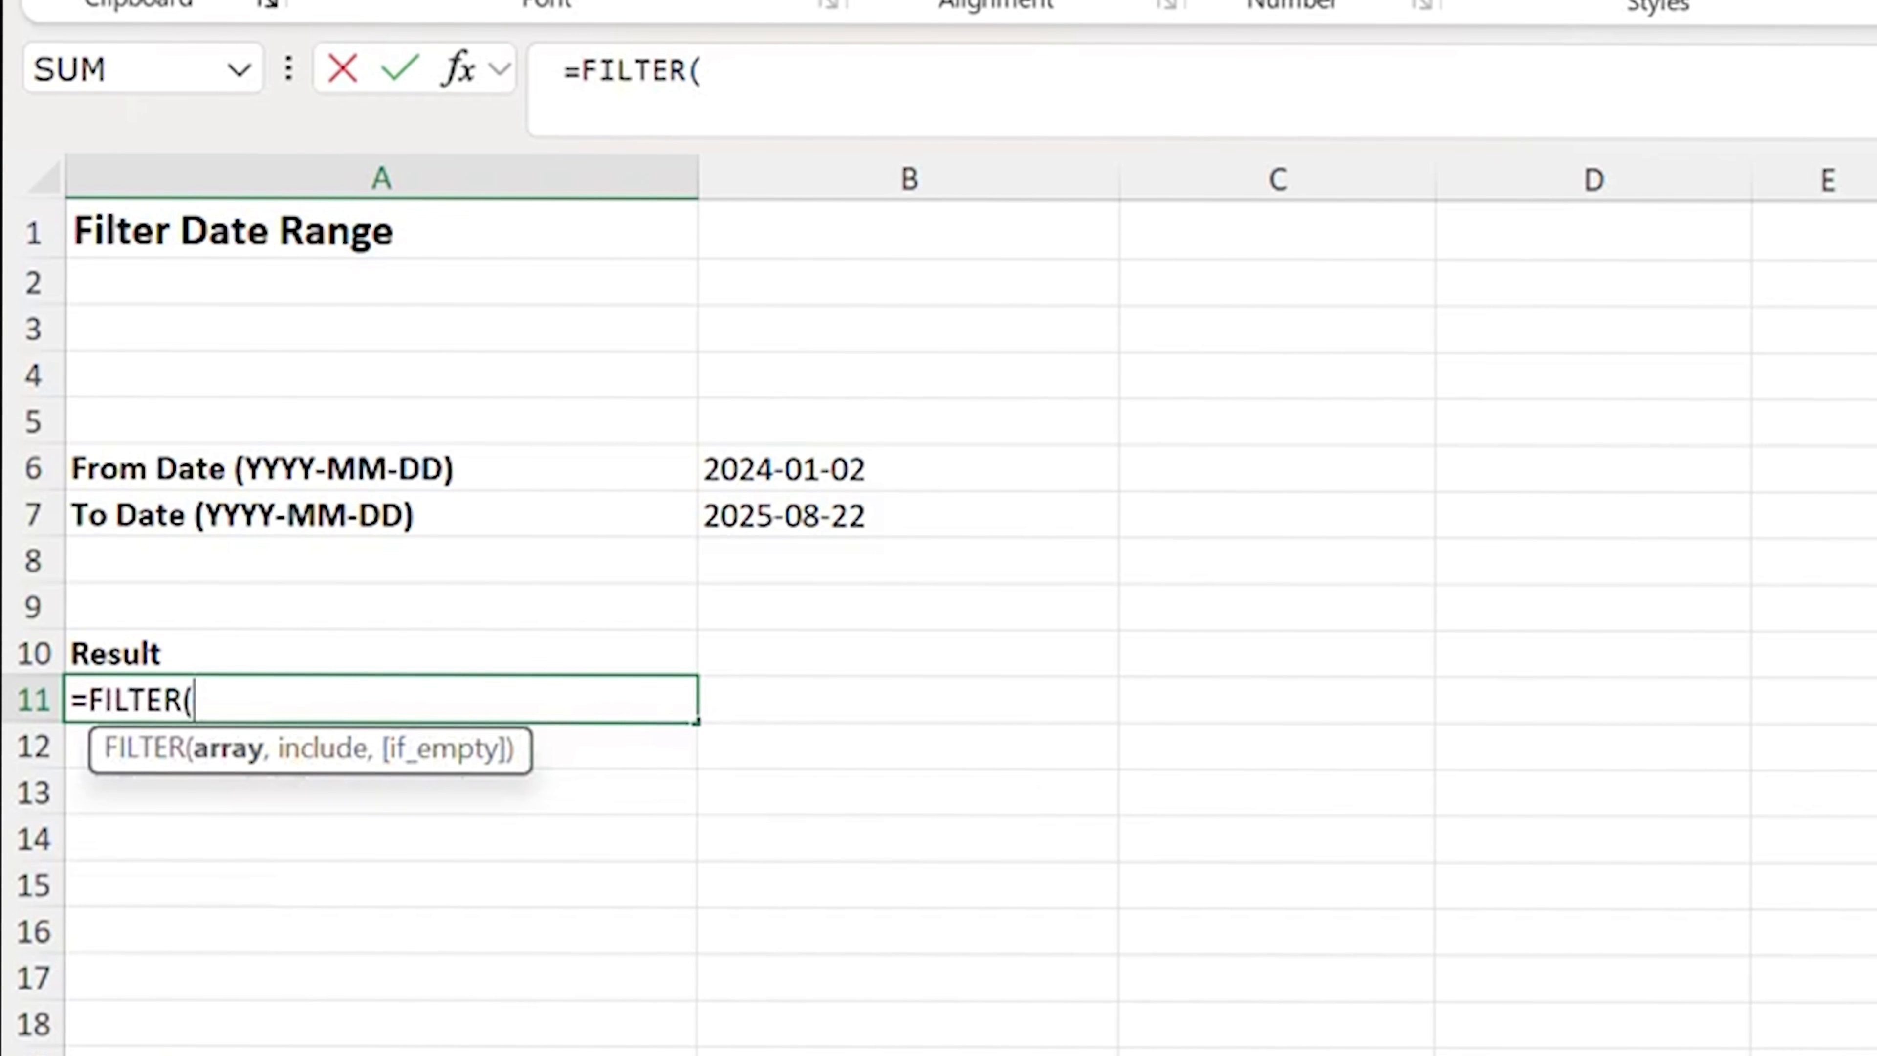
key("ctrl+Page_Down")
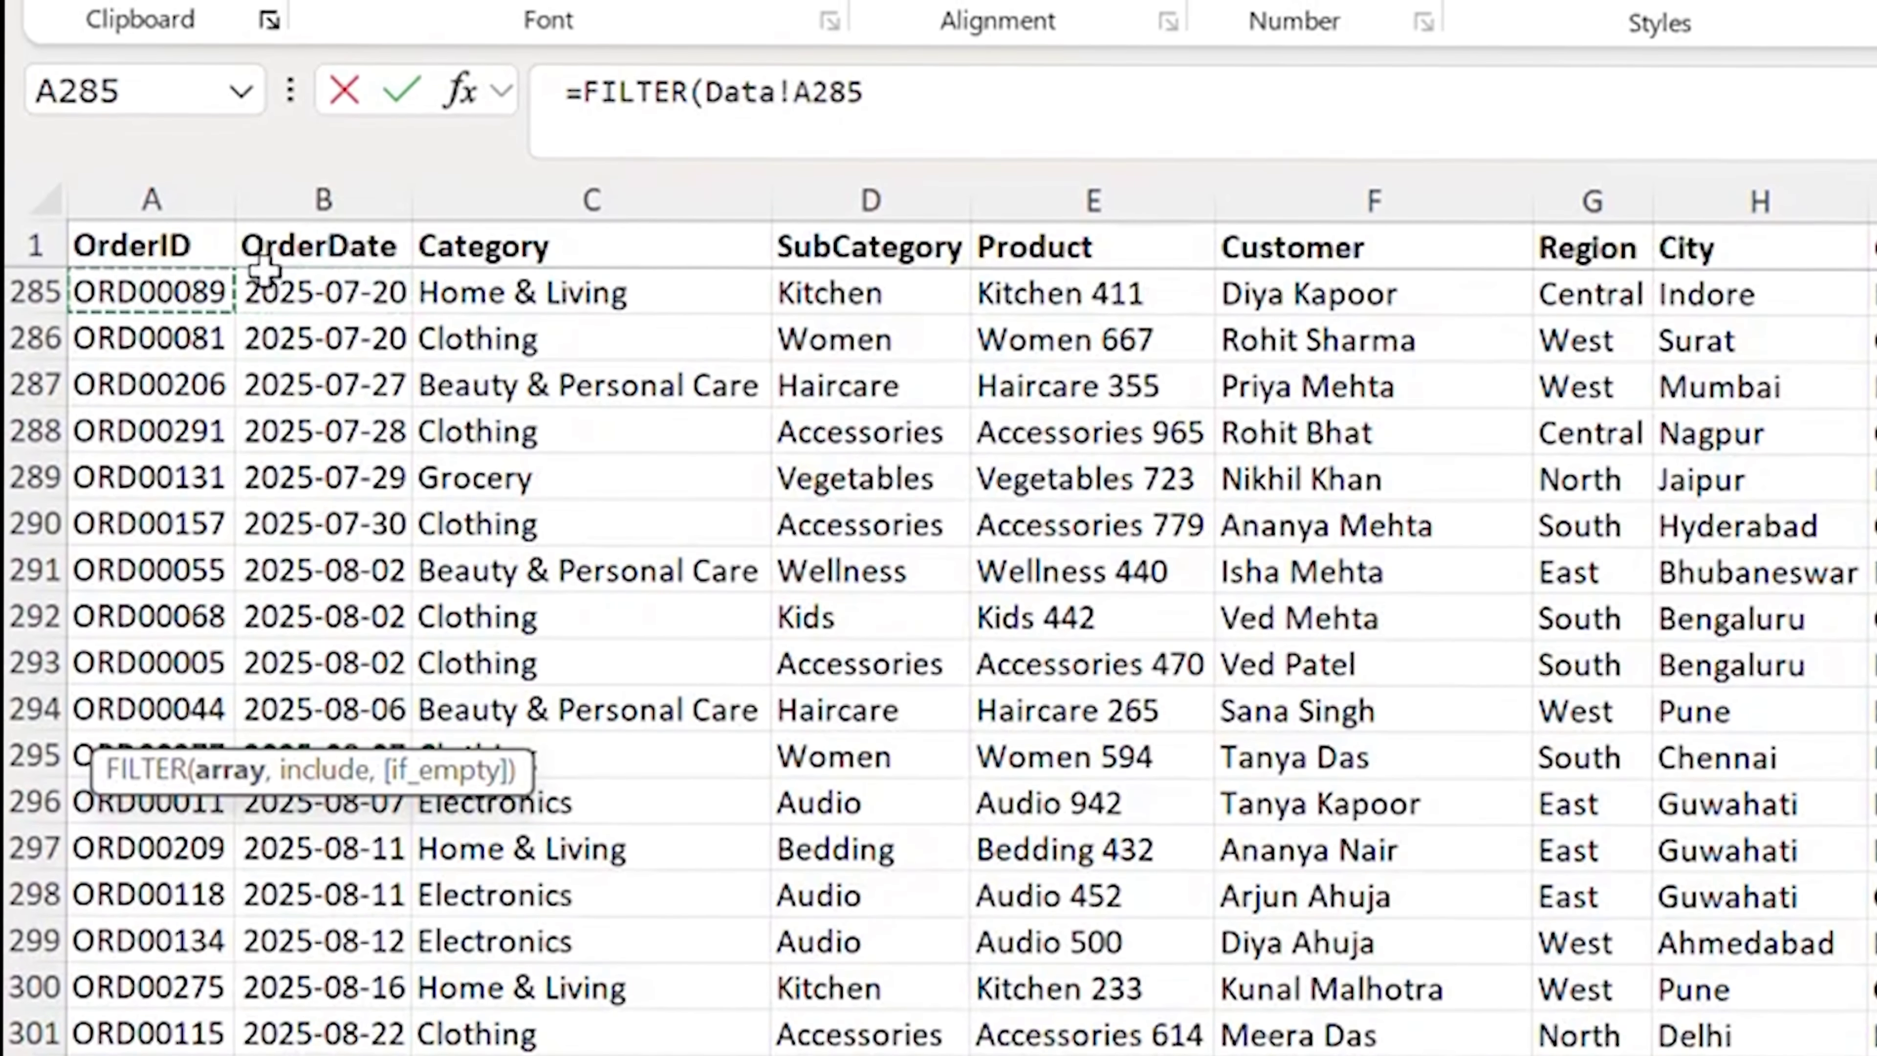
key("ctrl+a")
type(",")
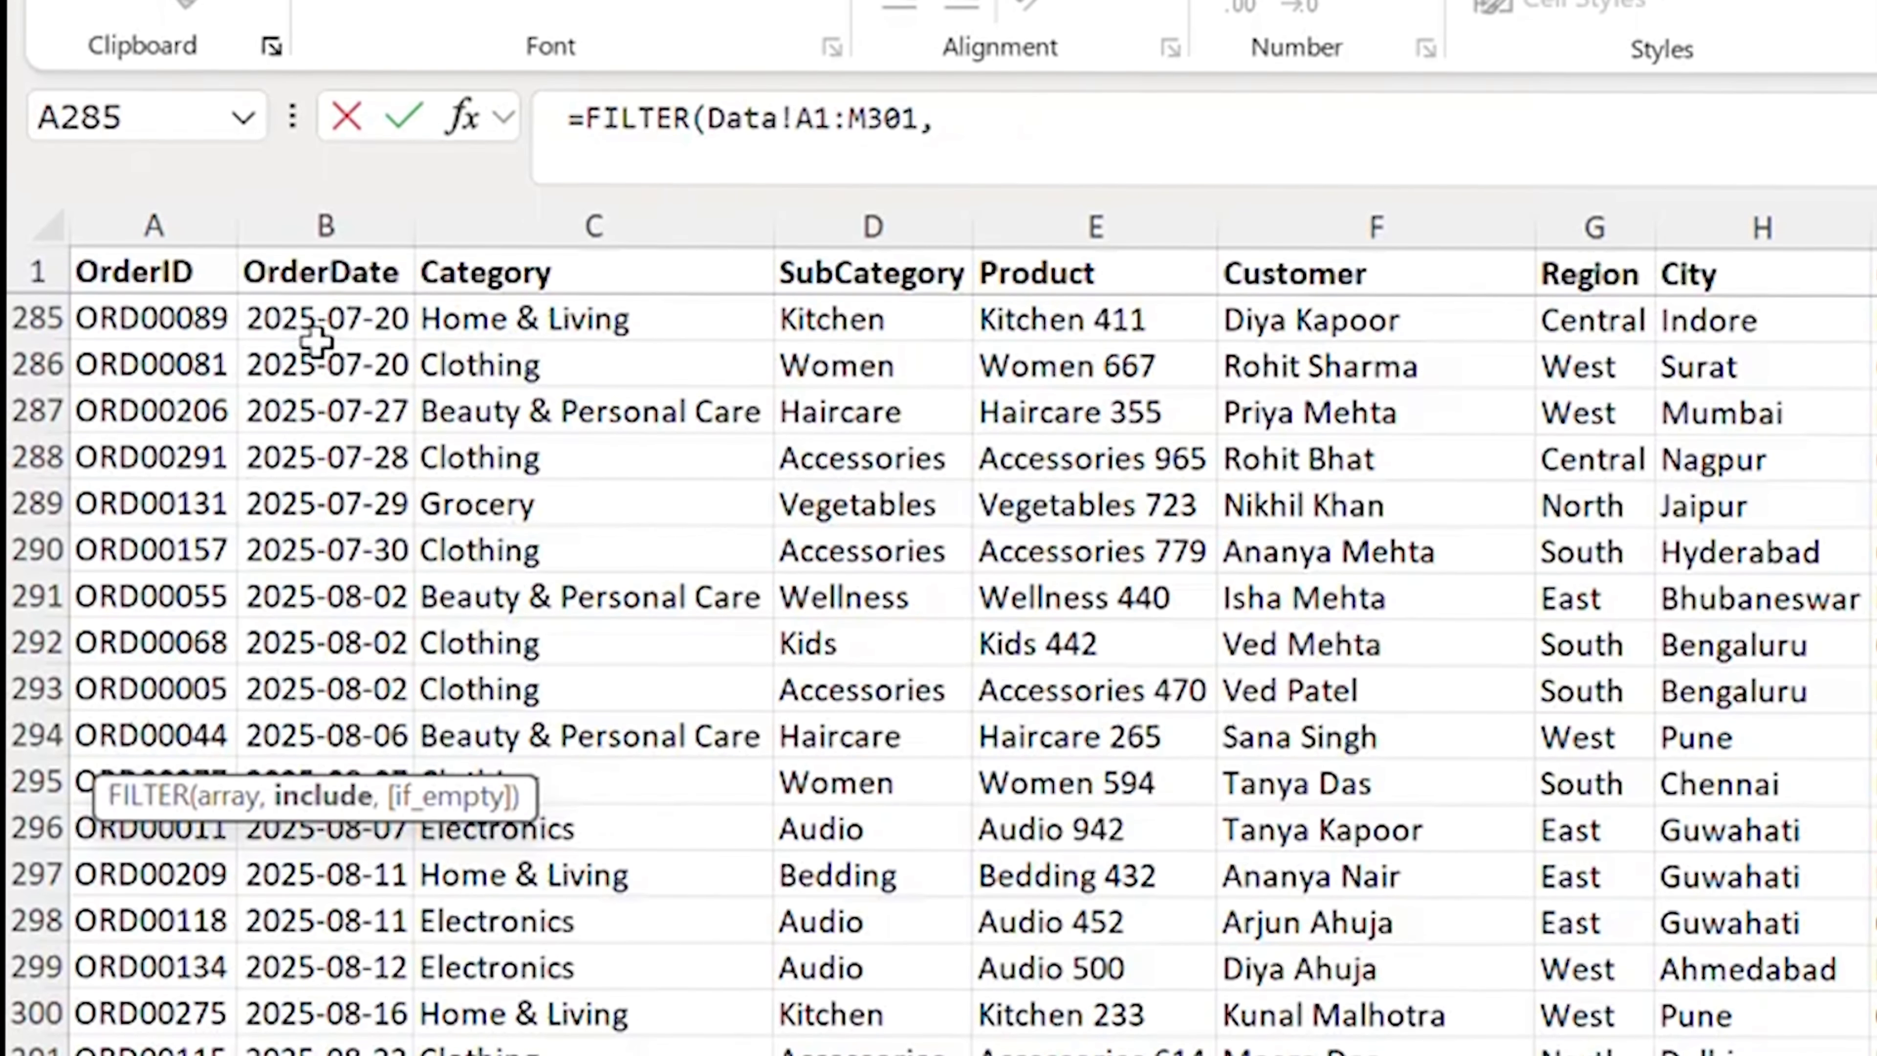
left_click(324, 266)
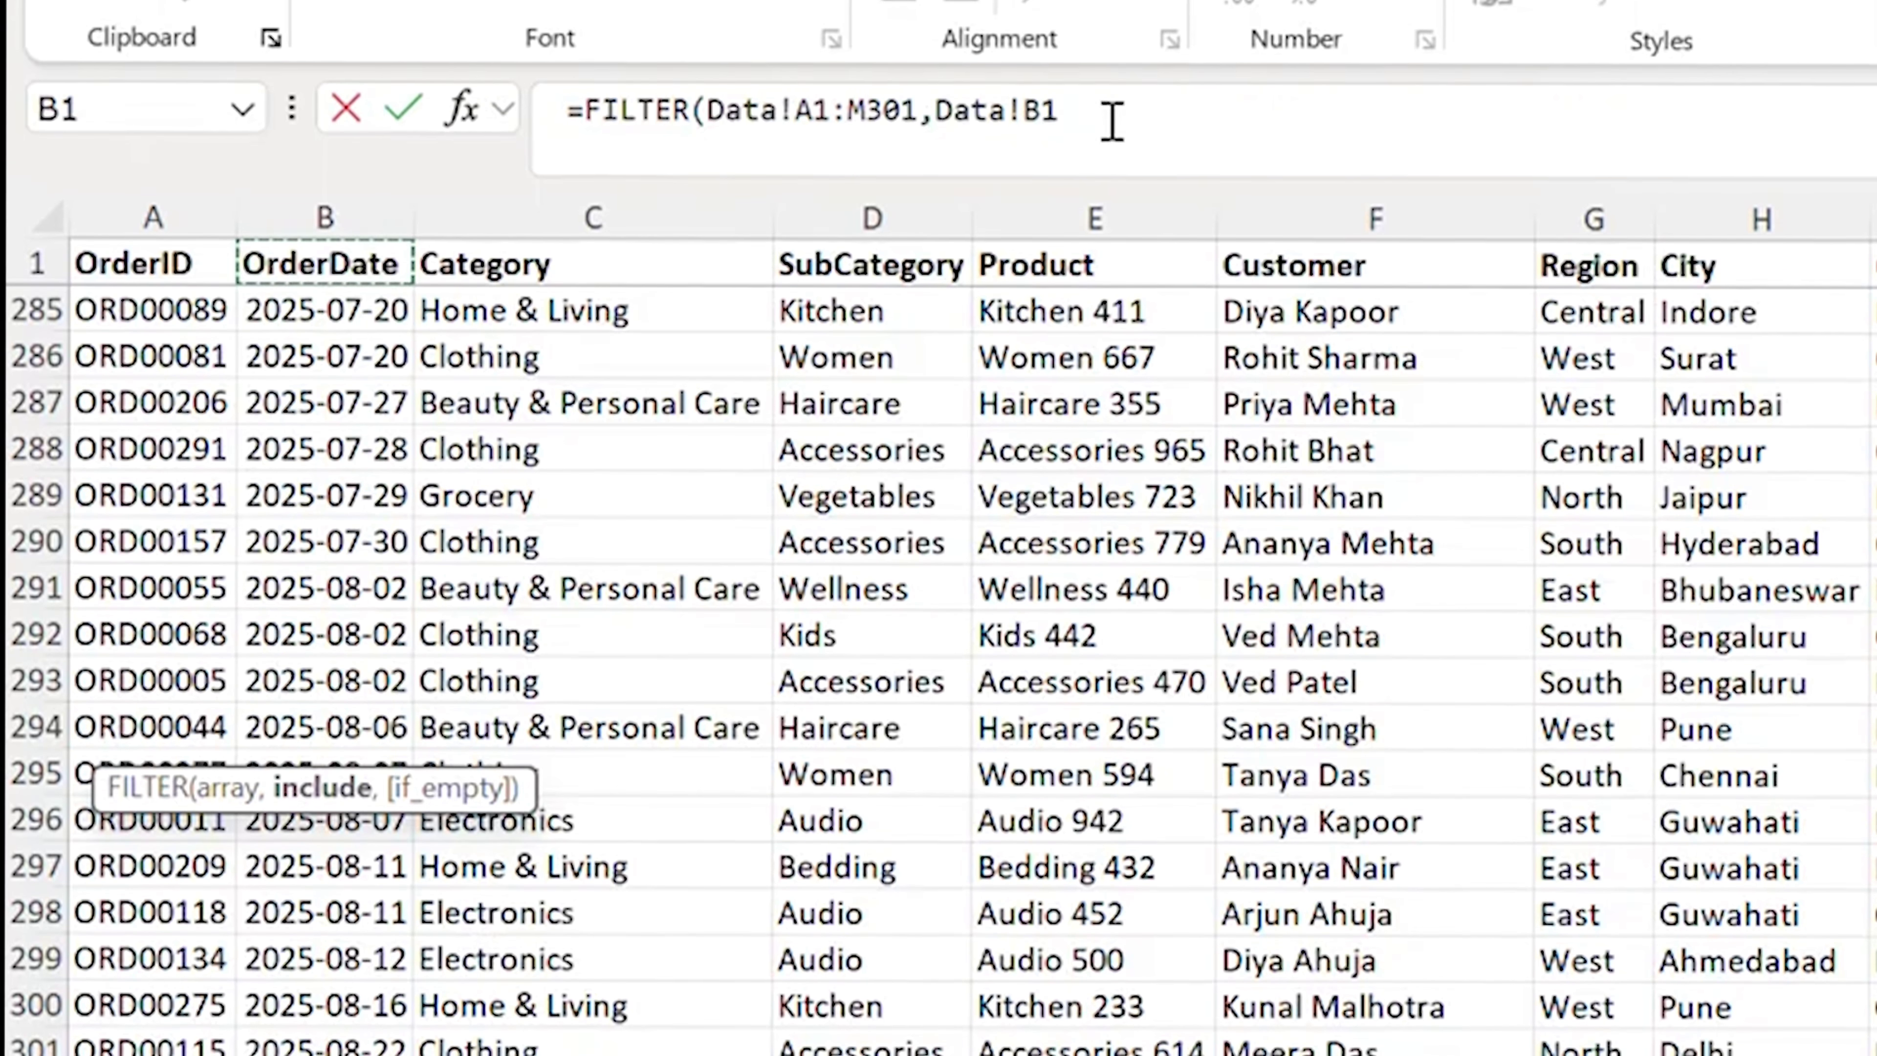
key("BackSpace")
key("BackSpace")
key("BackSpace")
key("BackSpace")
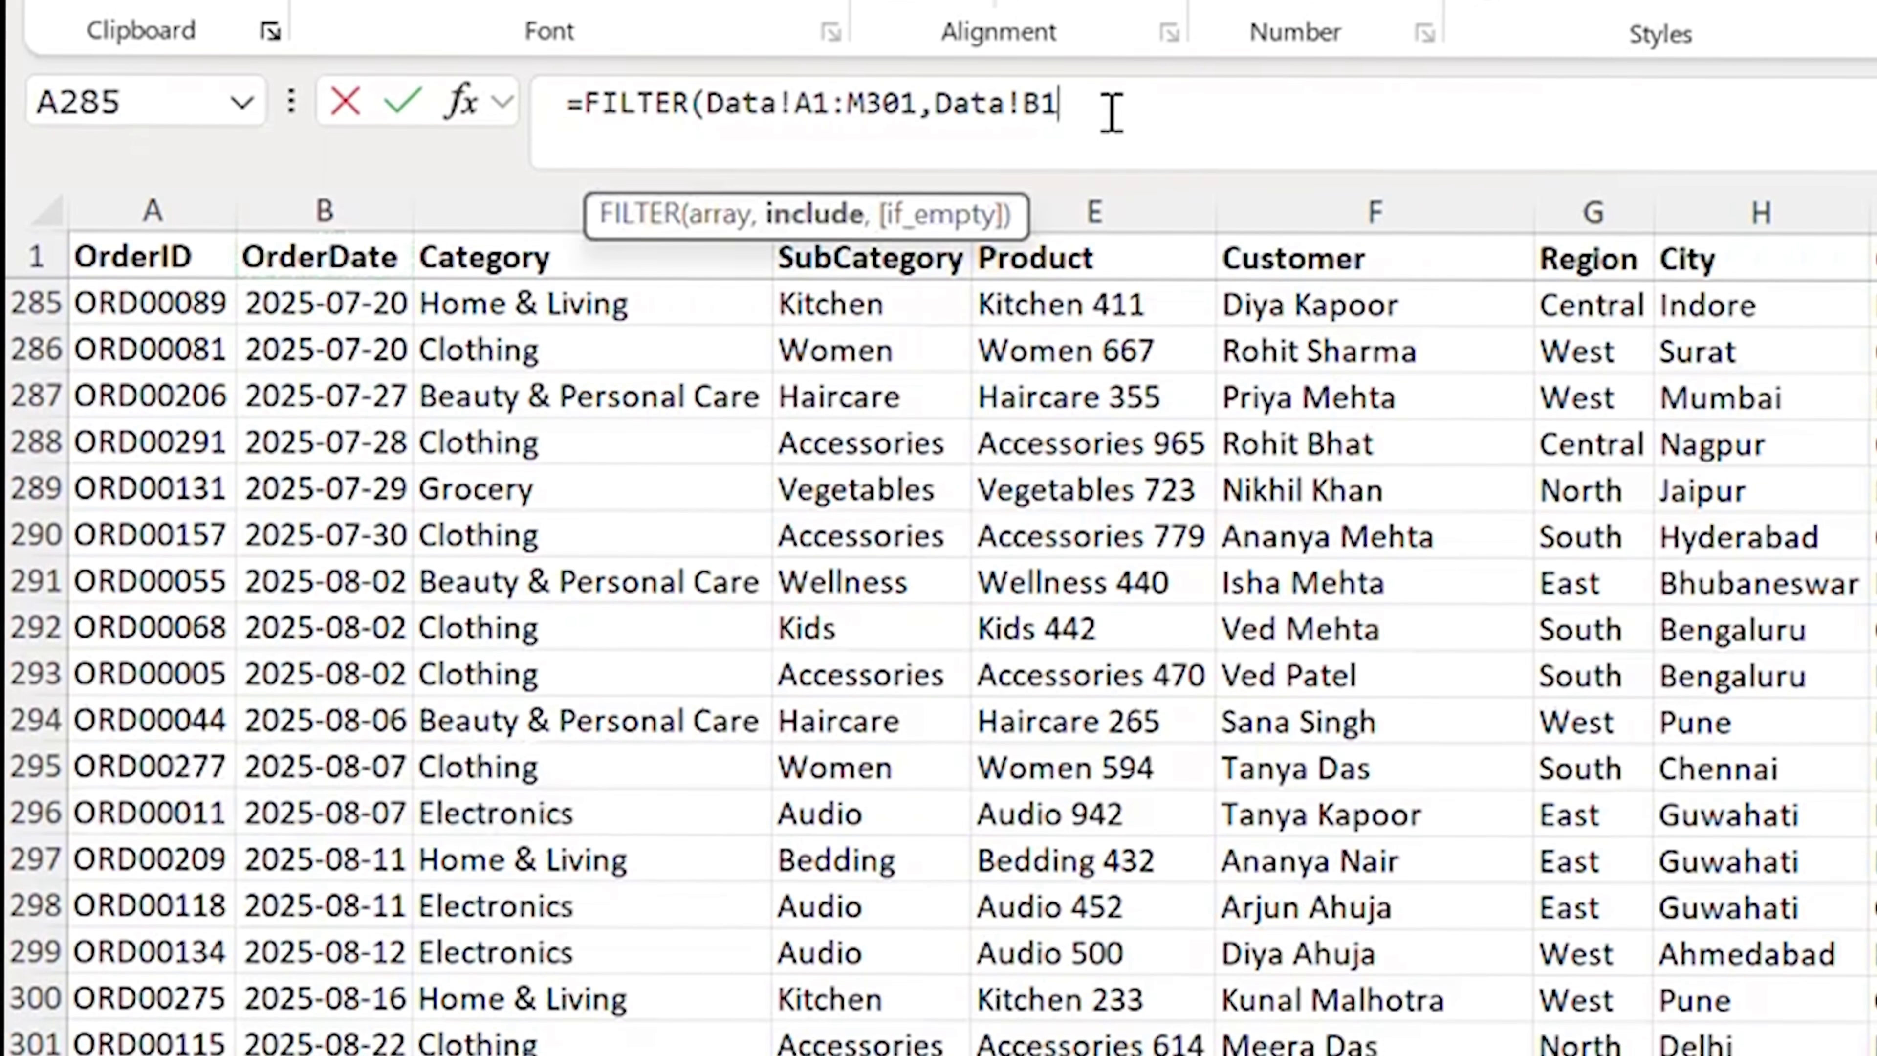
key("BackSpace")
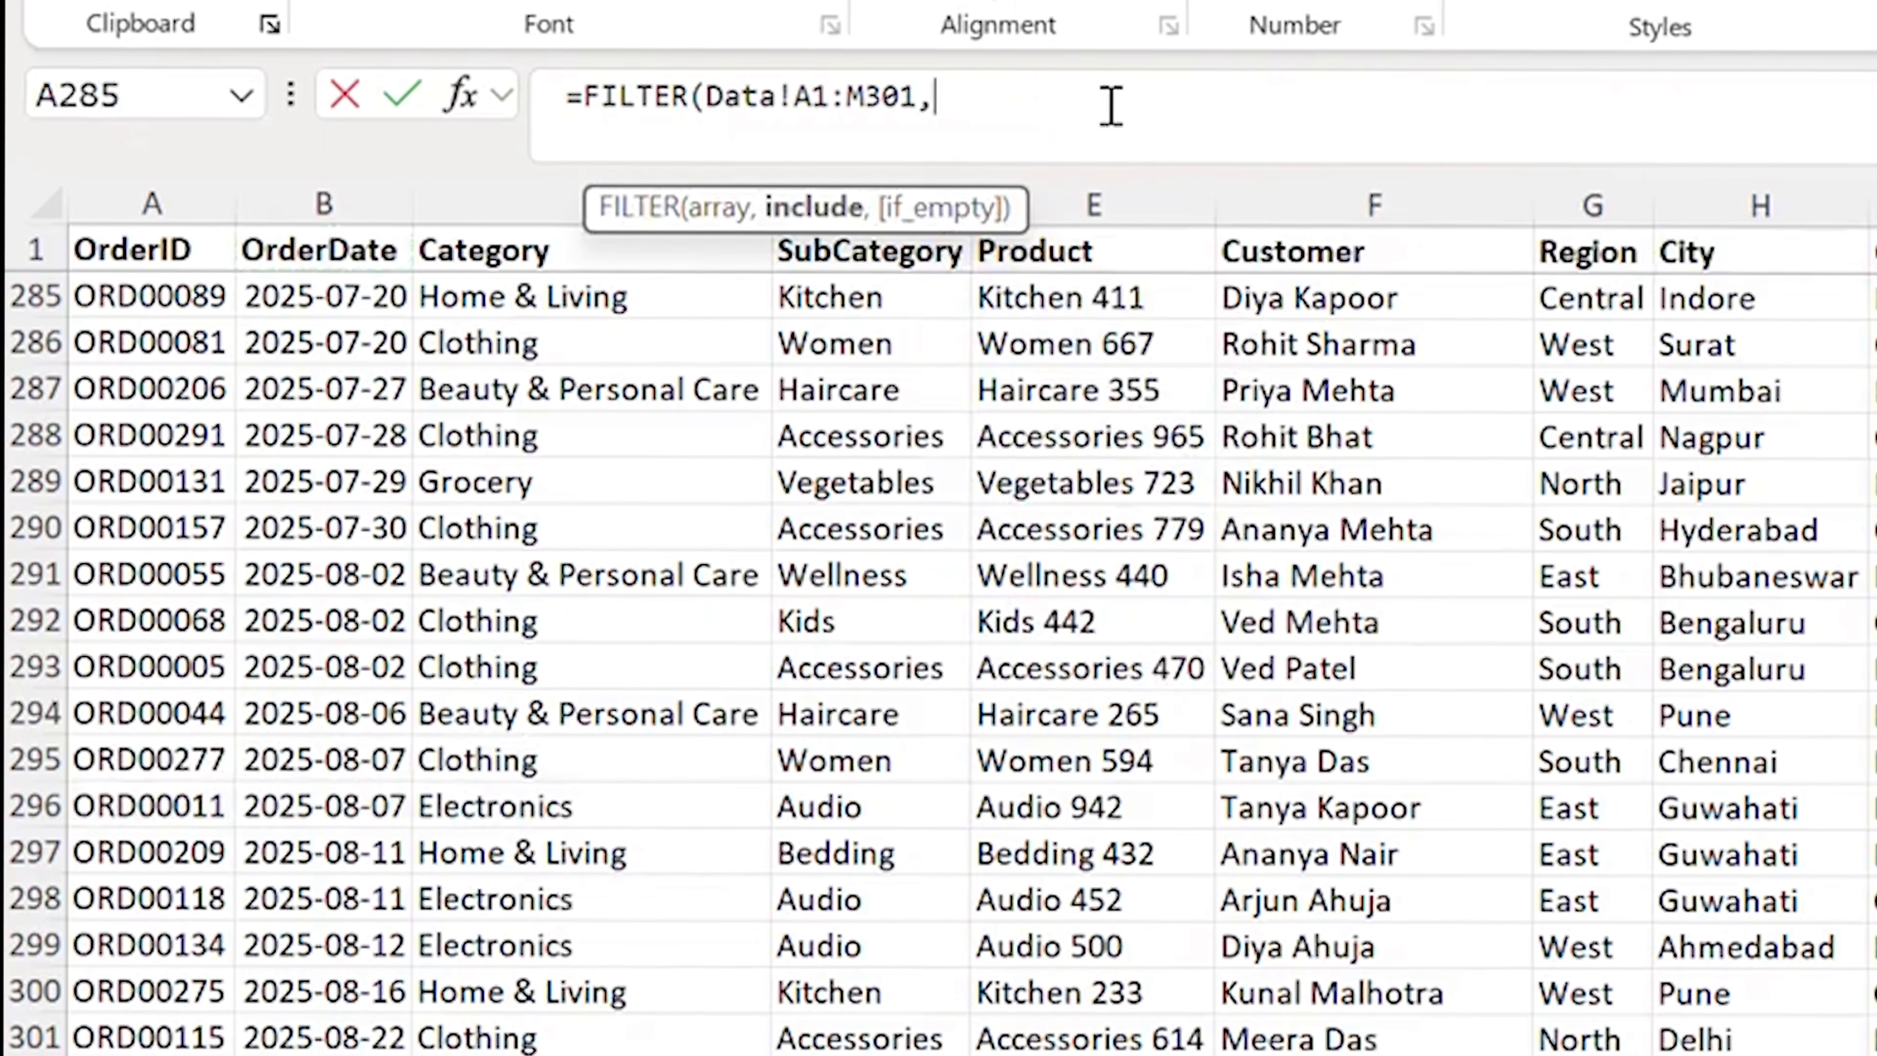
Add the bracketed start-date condition (Data!B1:B301=>Filter_Date_Range!B6) to the include argument, followed by a multiplication sign.
type("(")
left_click(303, 242)
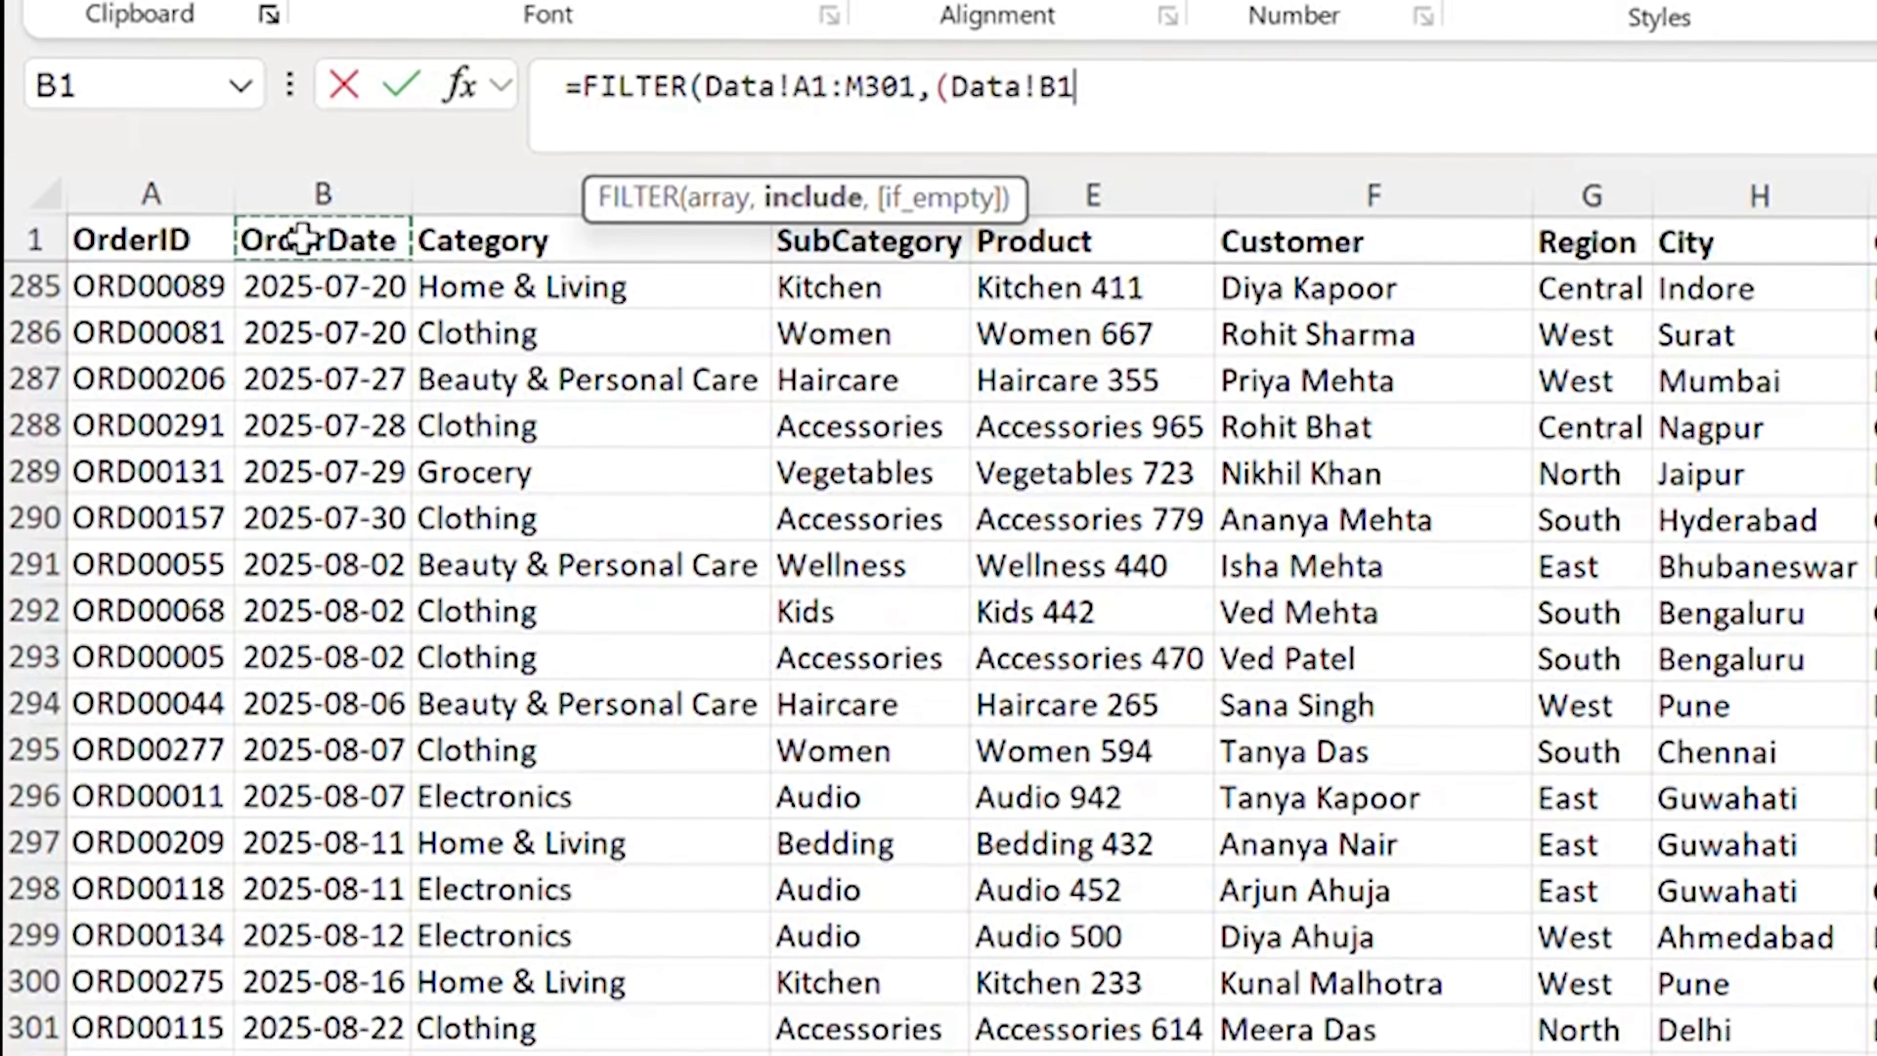
key("ctrl+shift+Down")
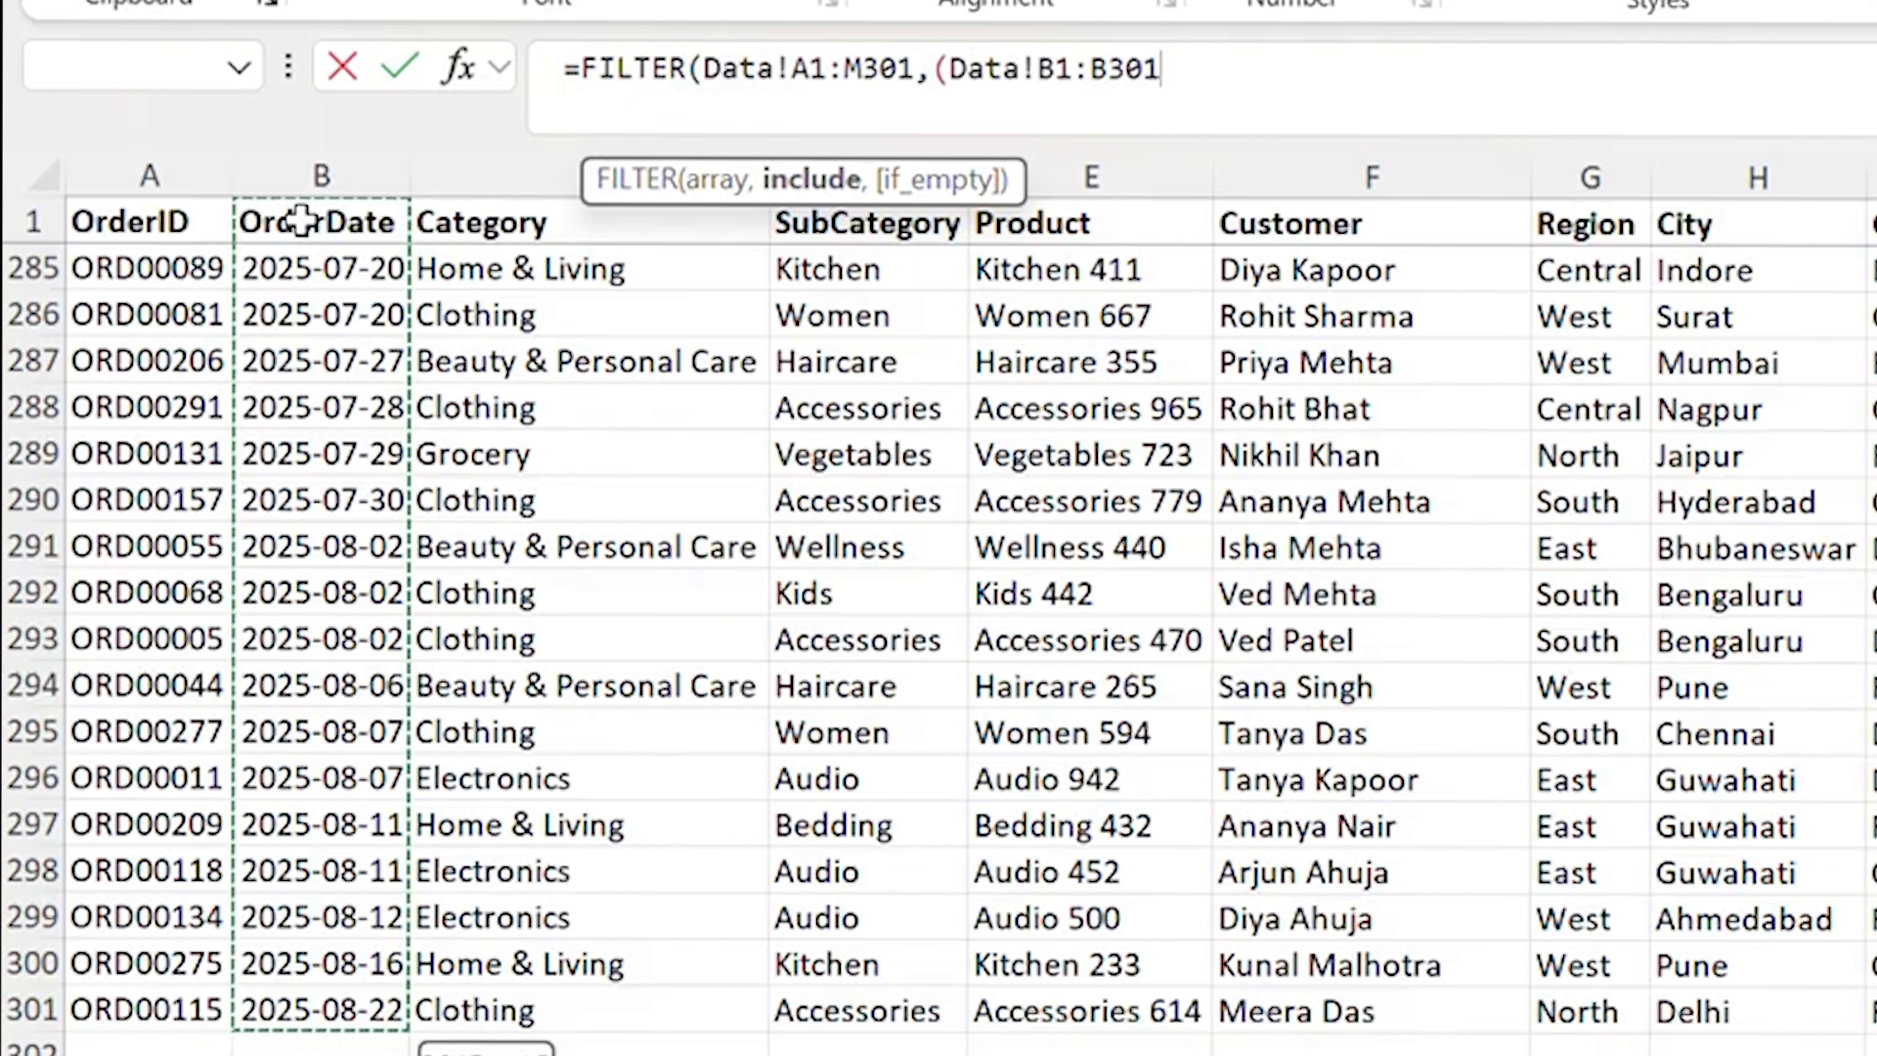
type("=>")
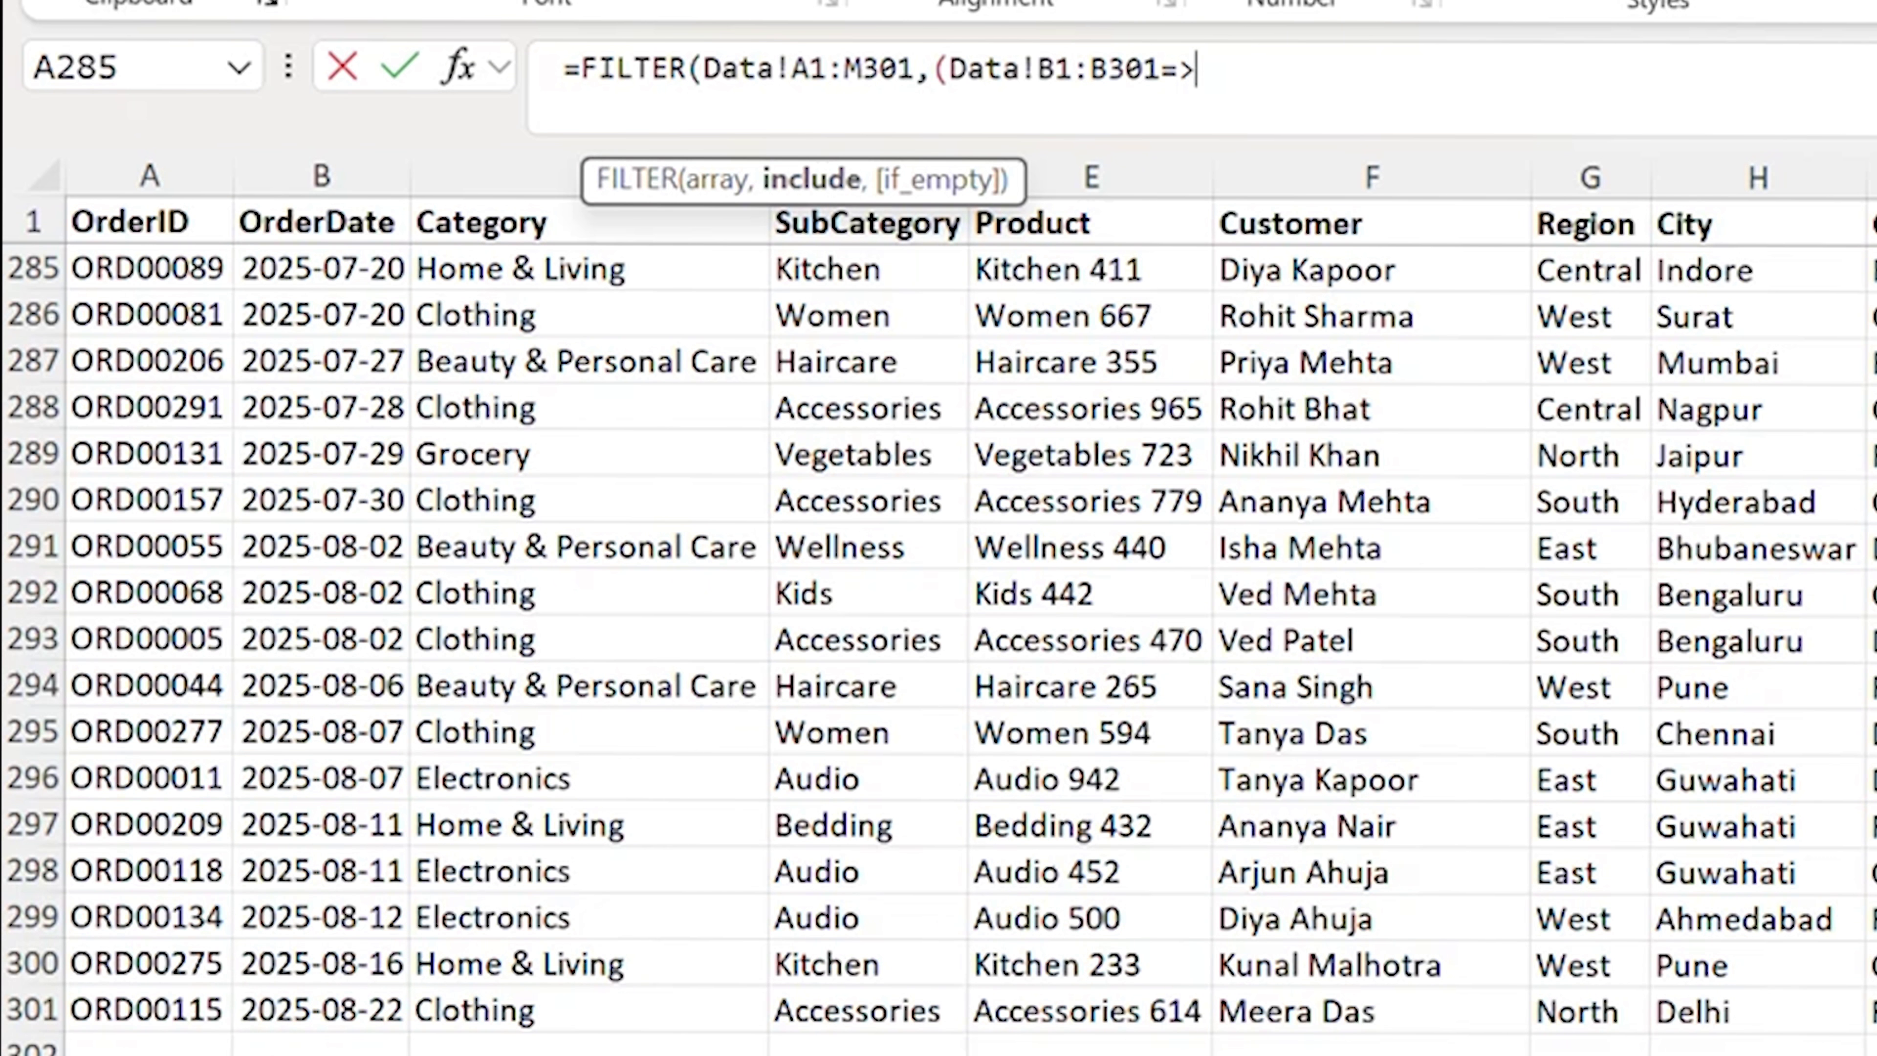
key("ctrl+Page_Up")
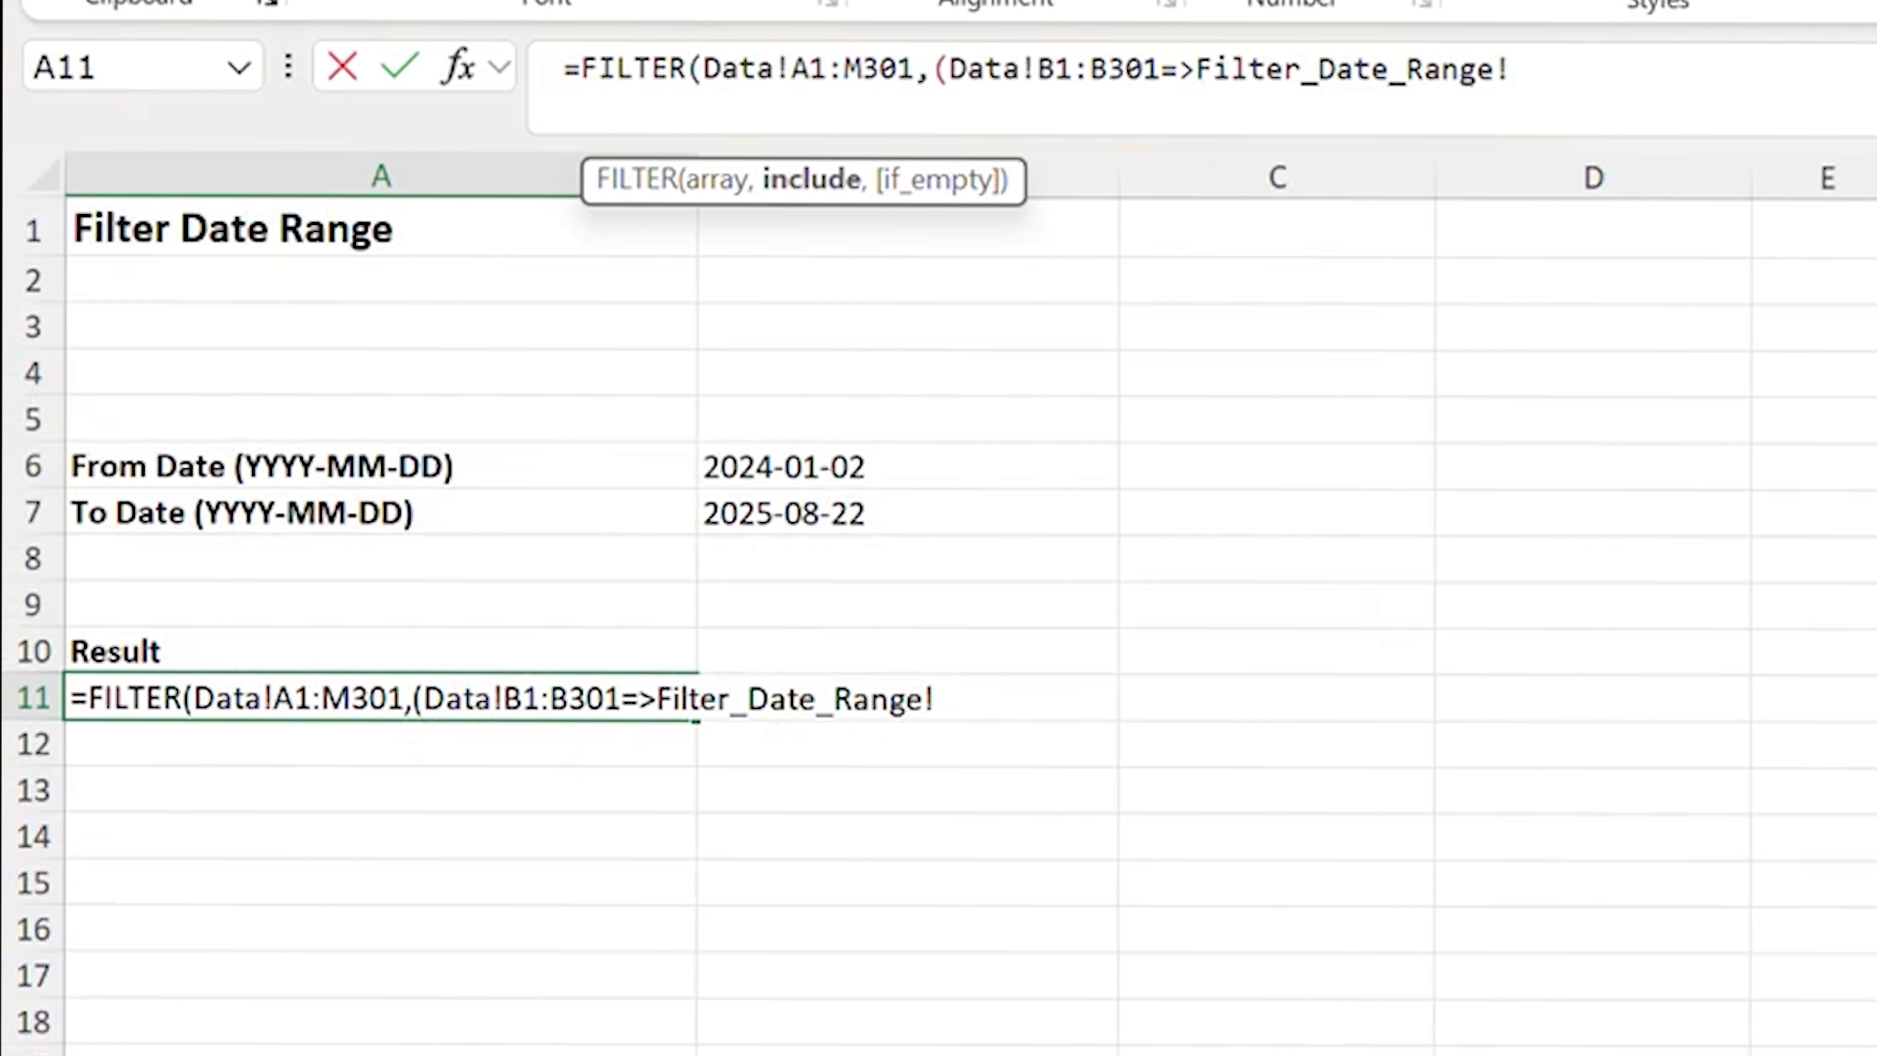
left_click(899, 467)
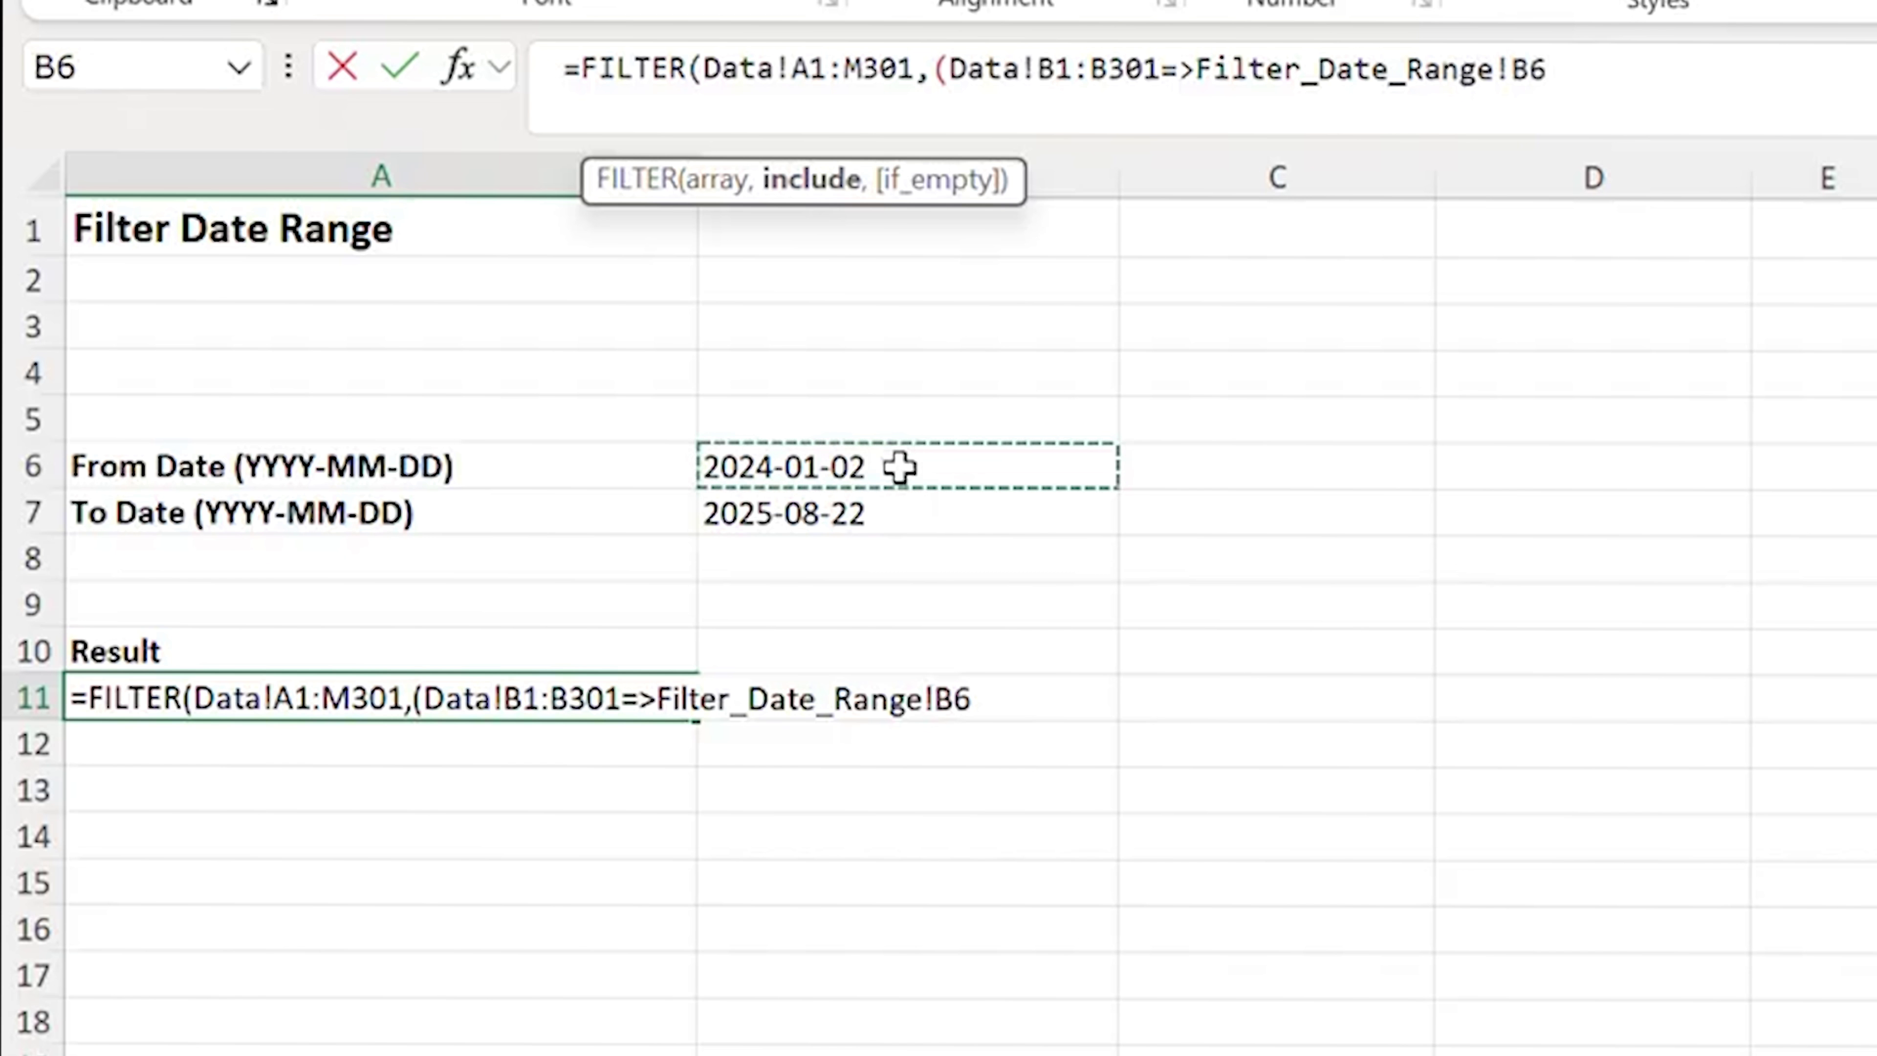
type(")*")
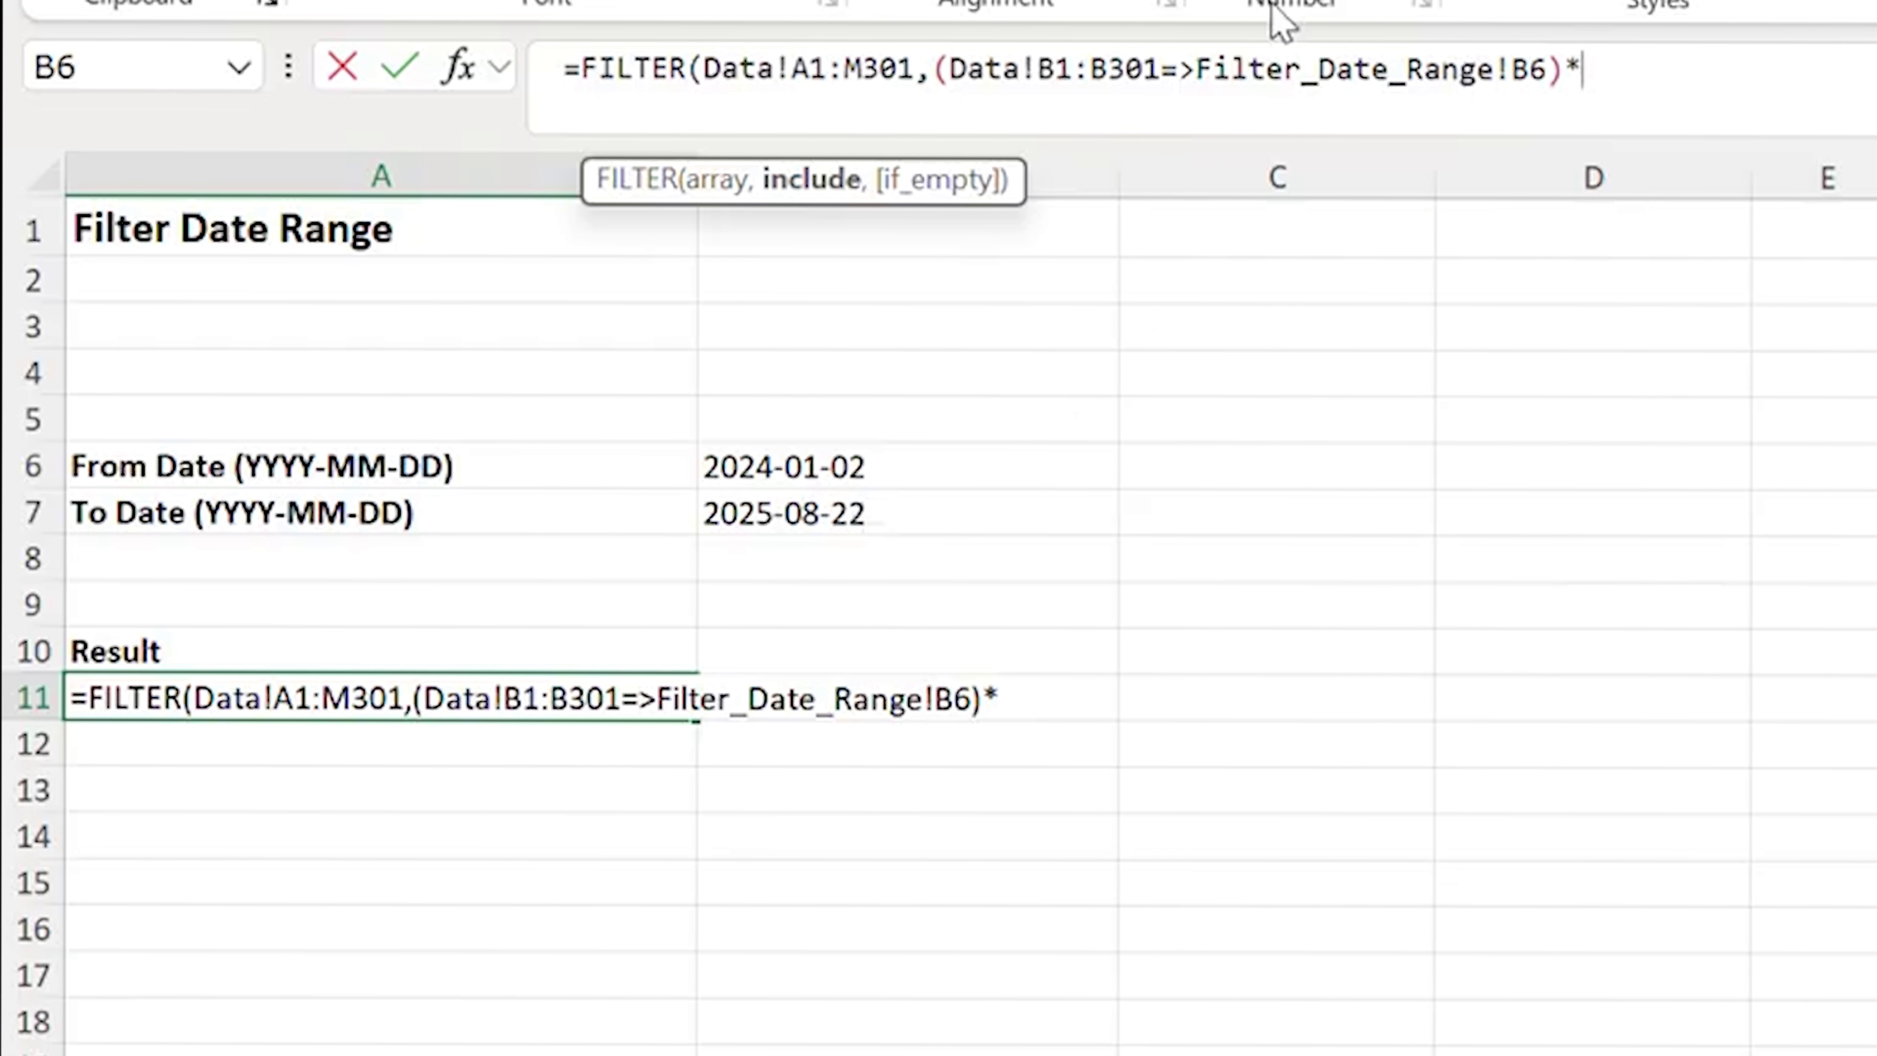
Copy the start-date condition as a second condition and change it to Data!B1:B301<=Filter_Date_Range!B7.
left_click_drag(949, 72, 1552, 72)
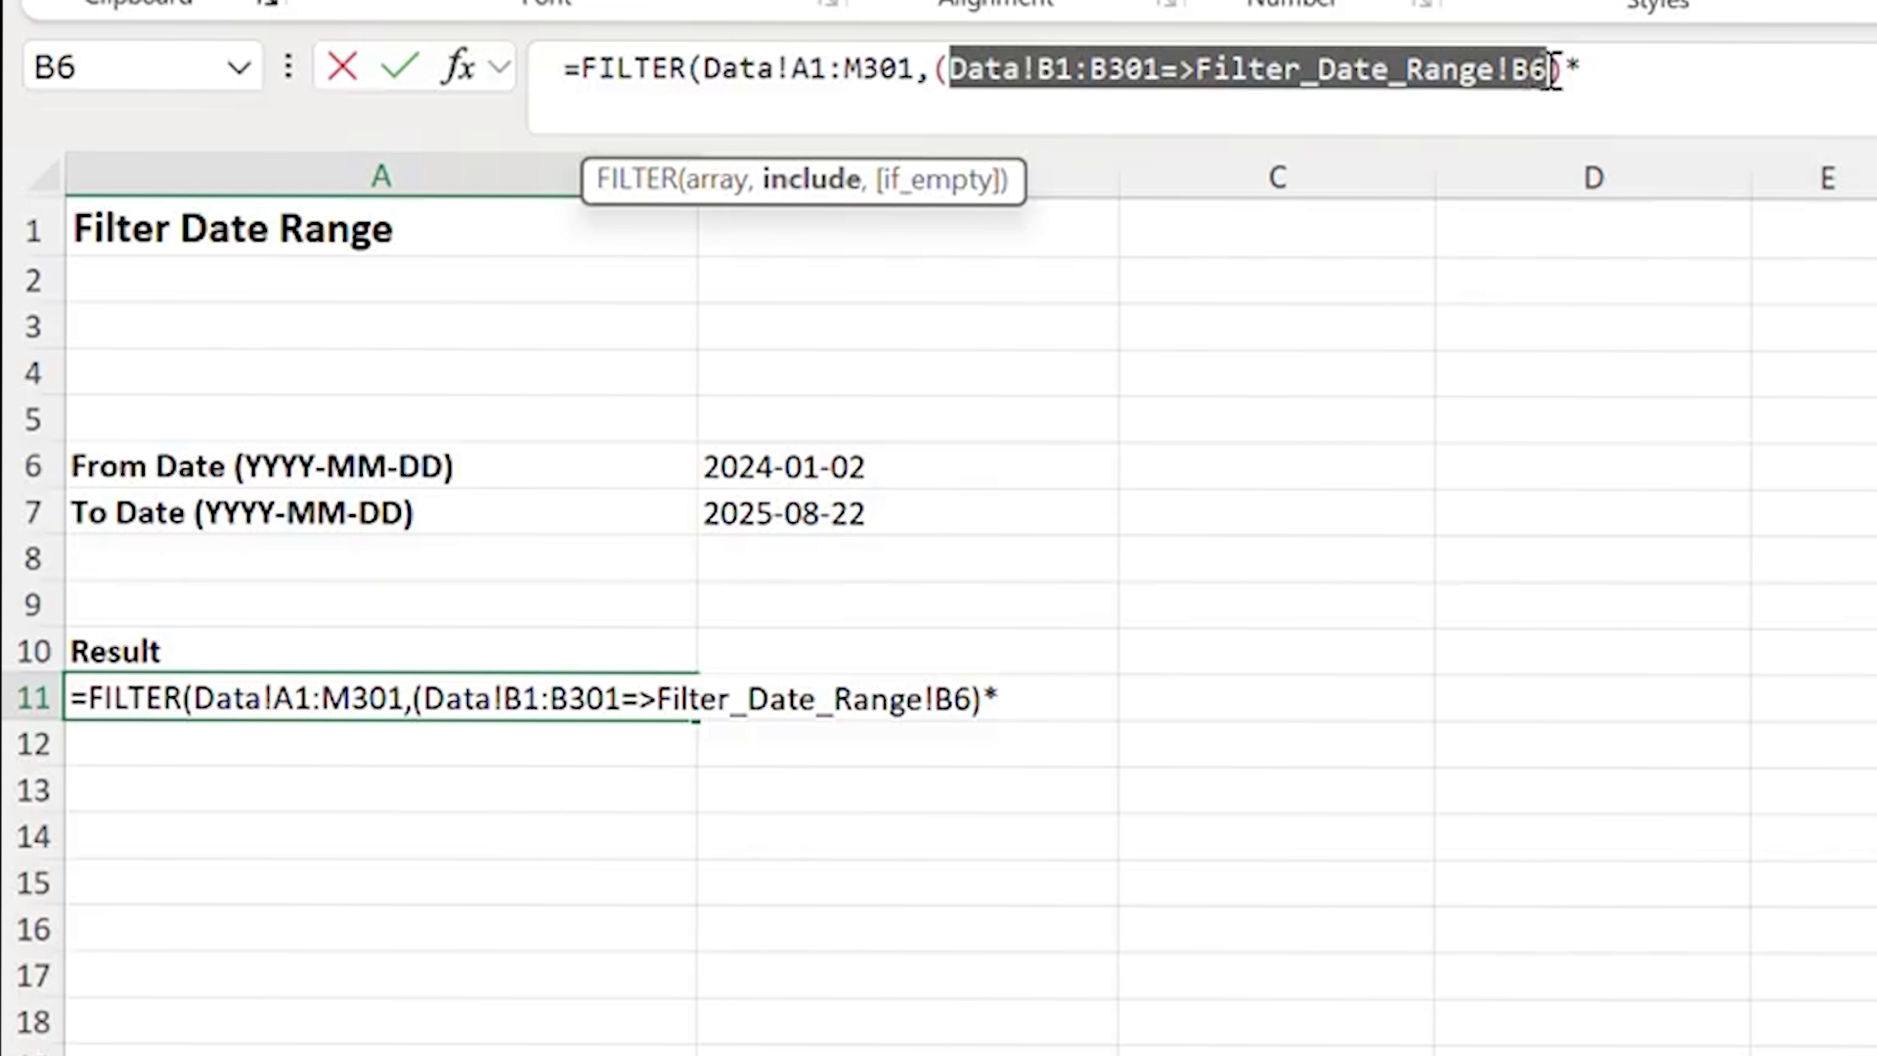
left_click(1646, 84)
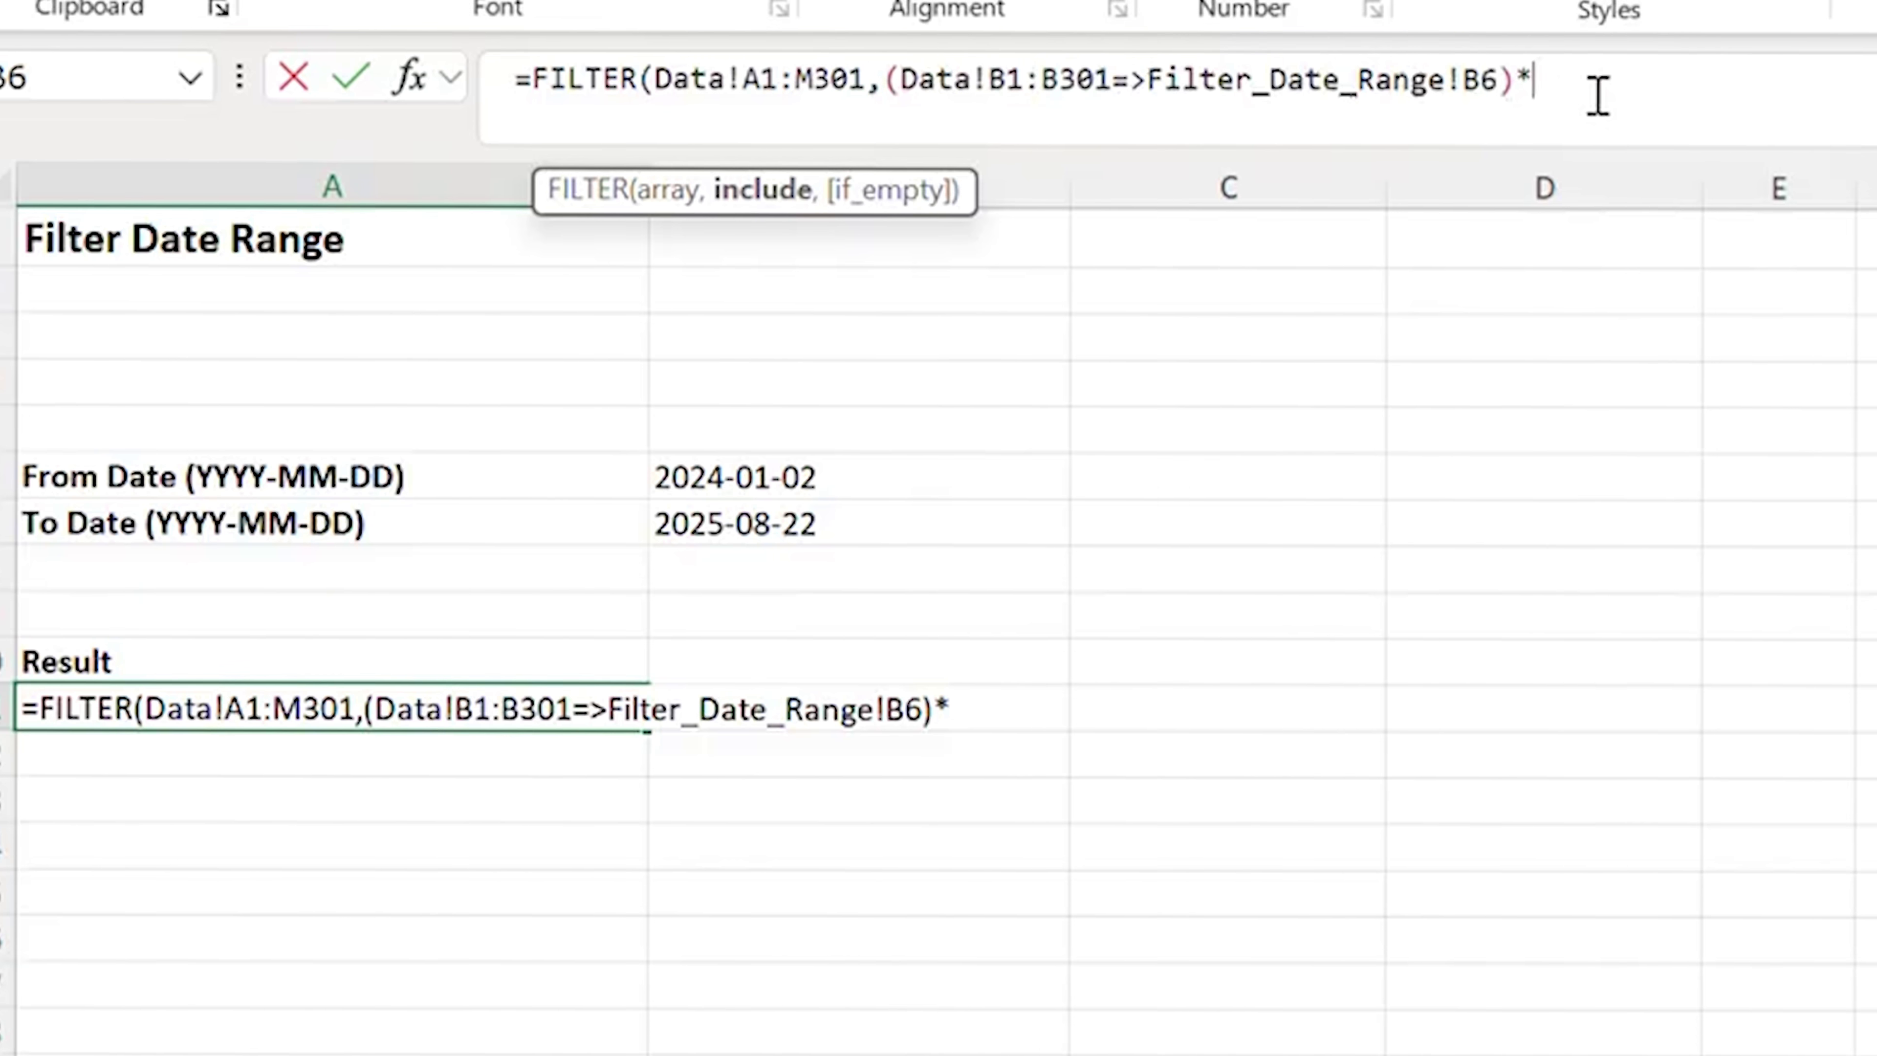
key("ctrl+v")
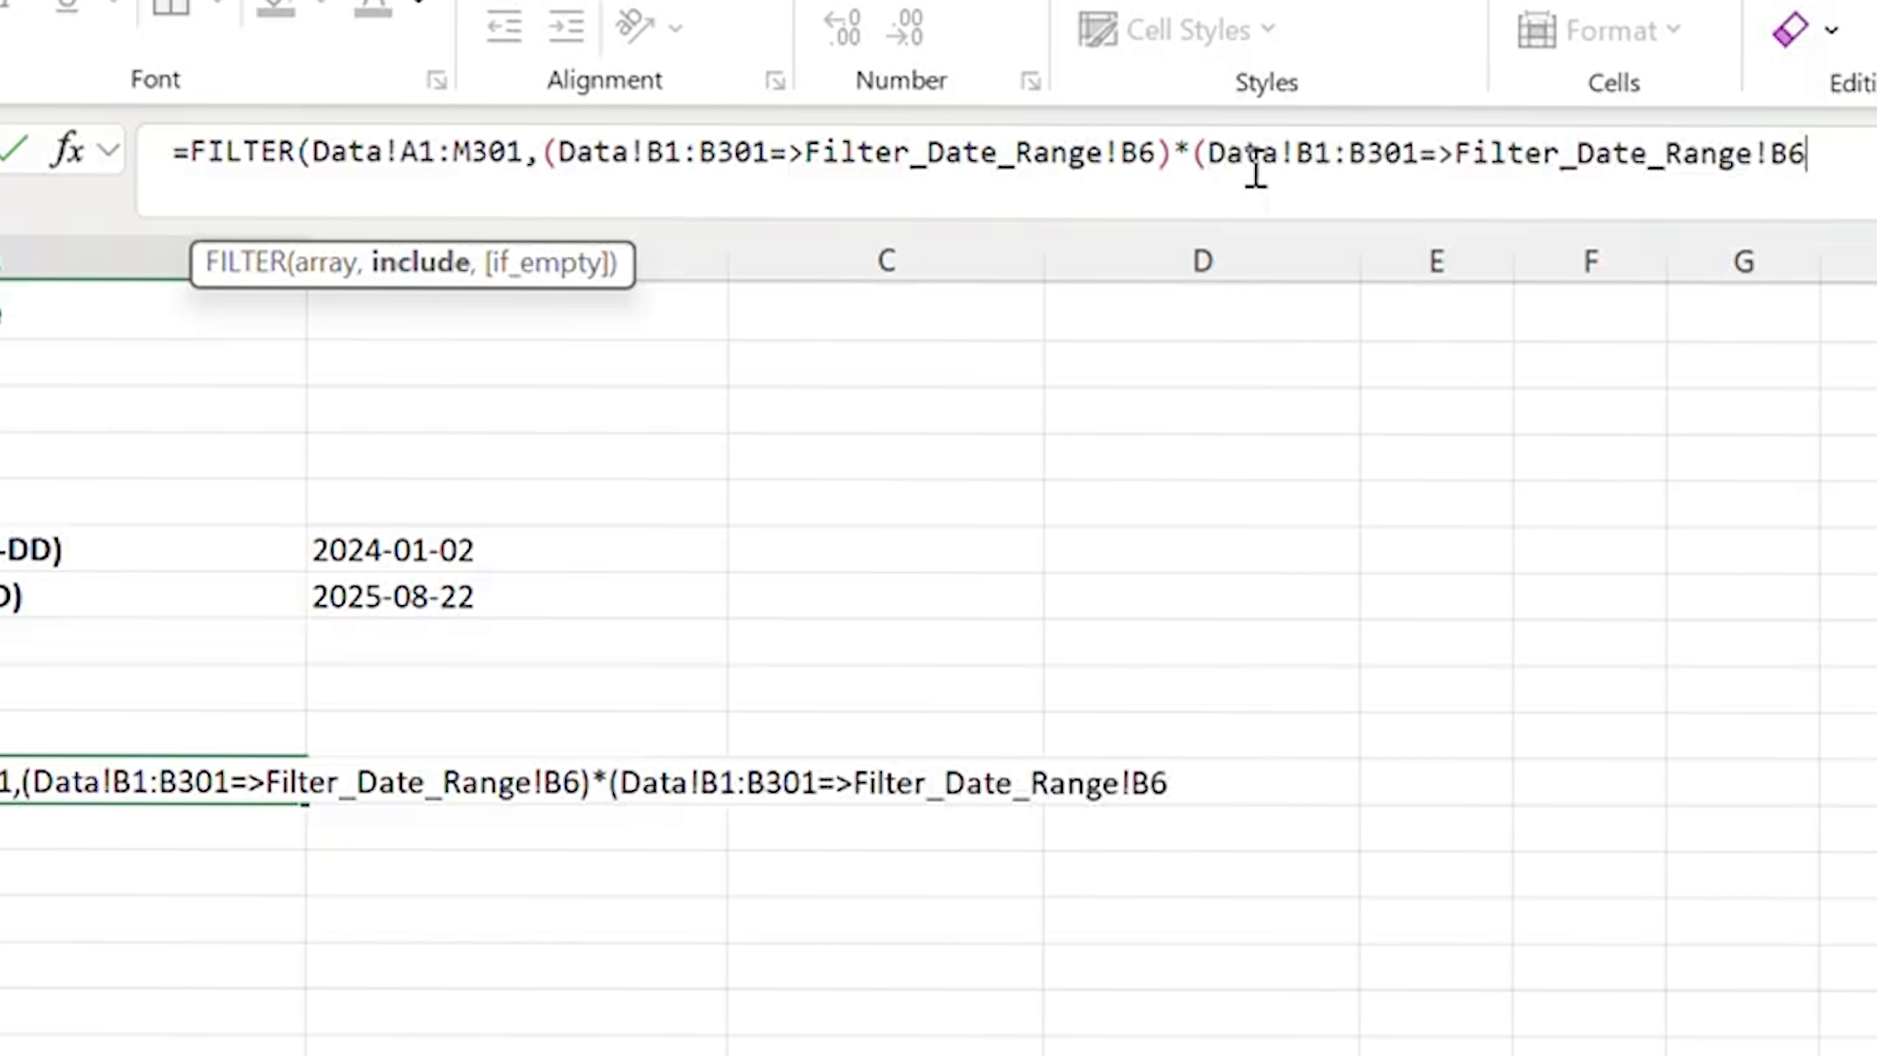
key("BackSpace")
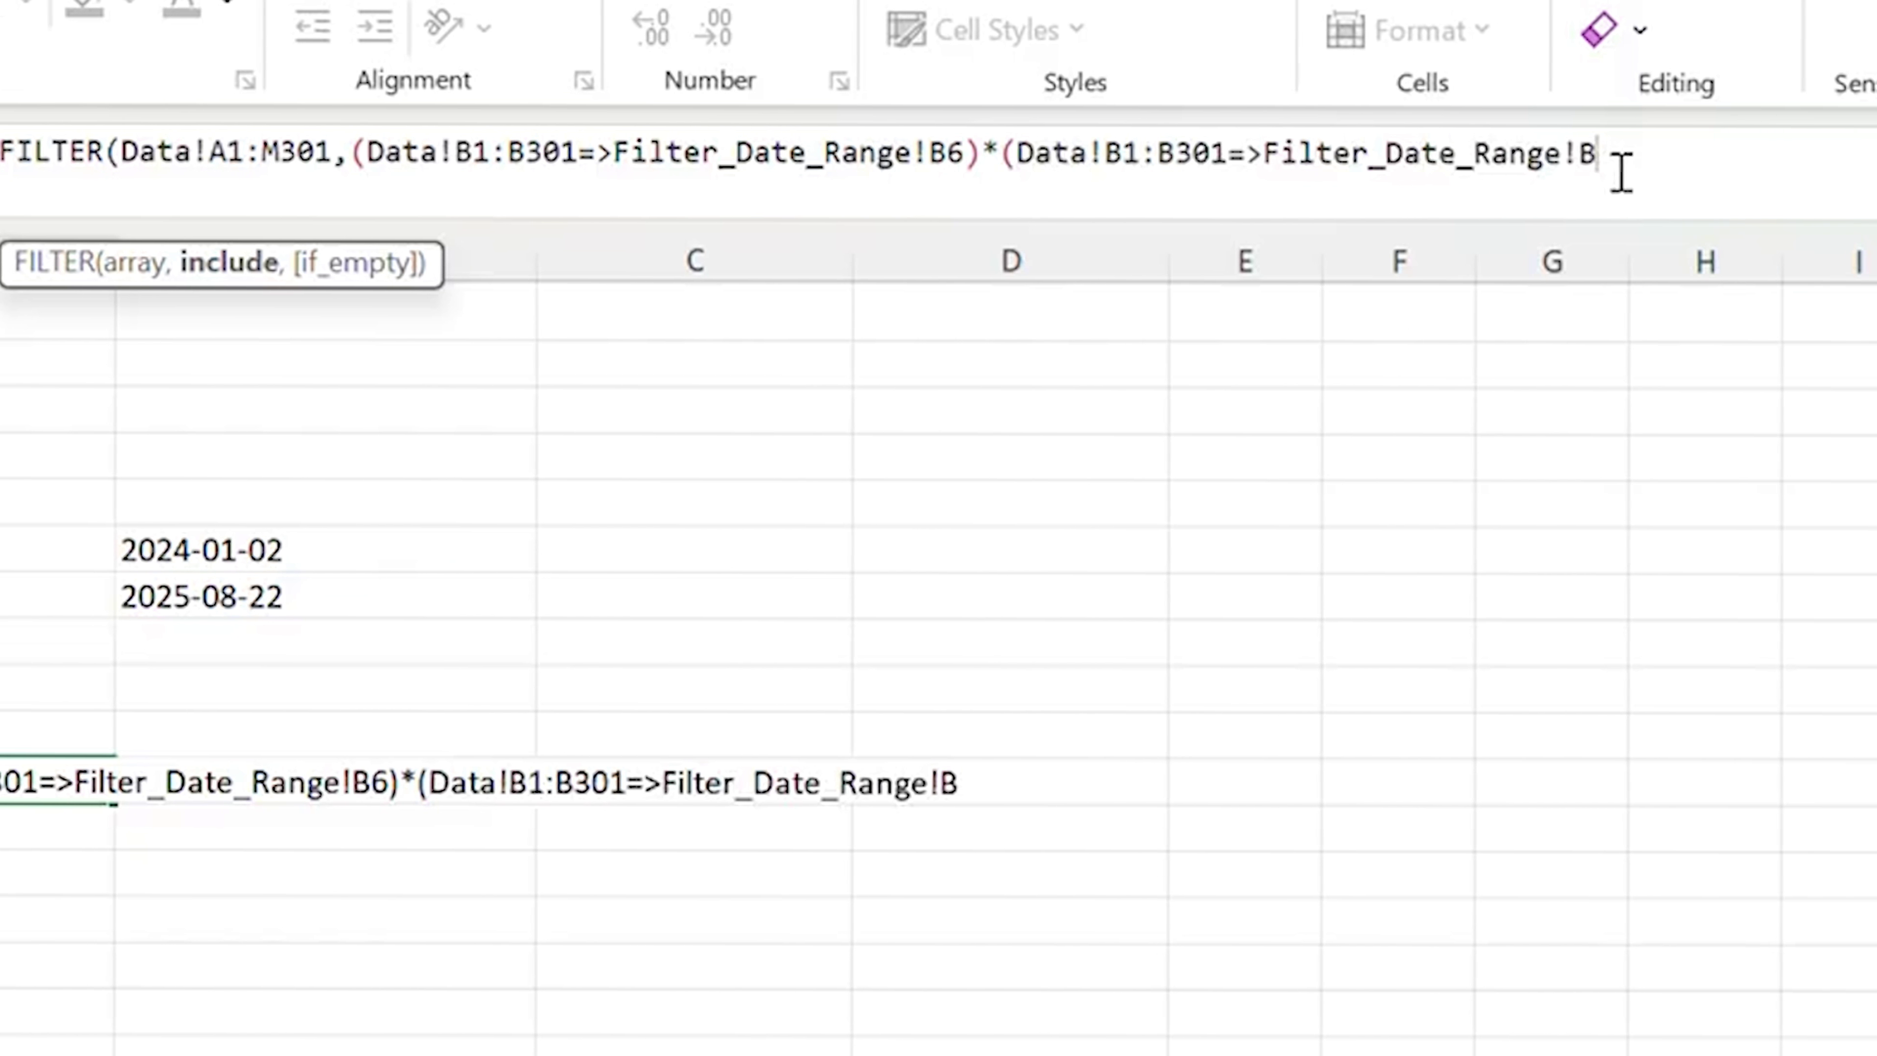
type("7")
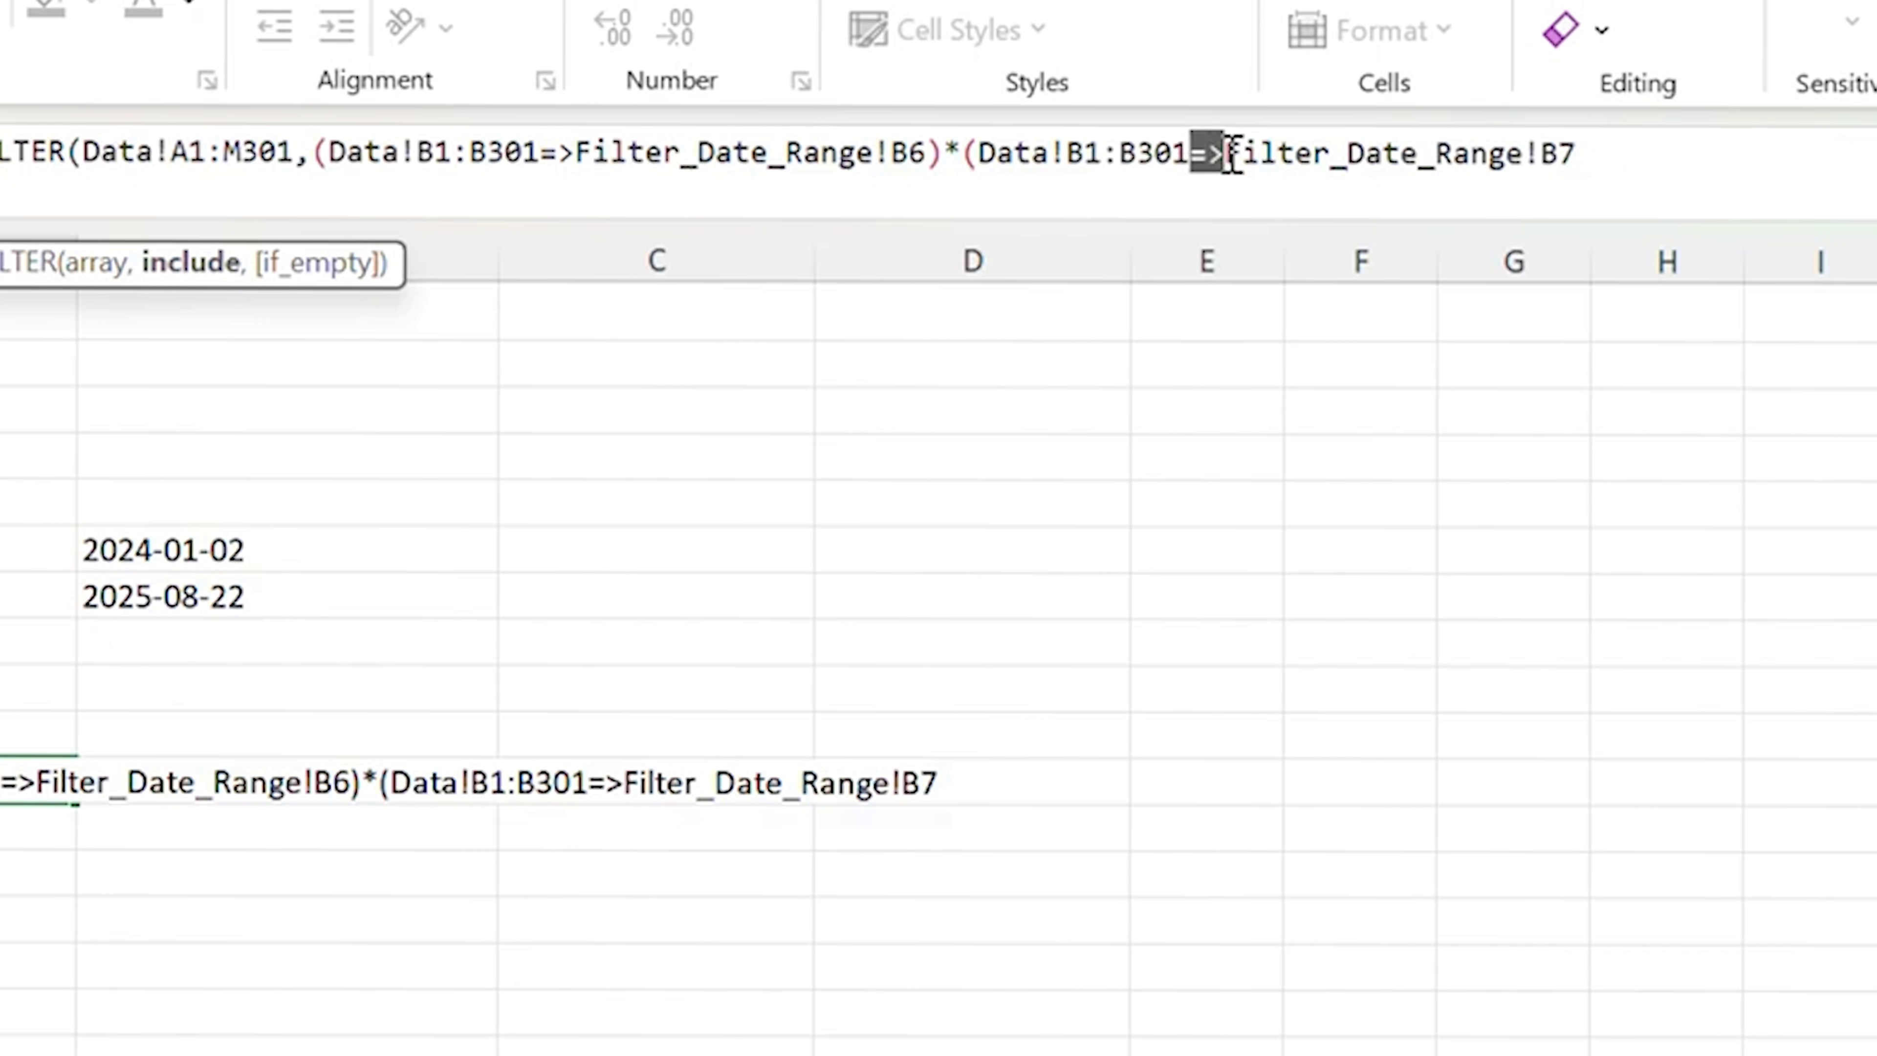
type("<=")
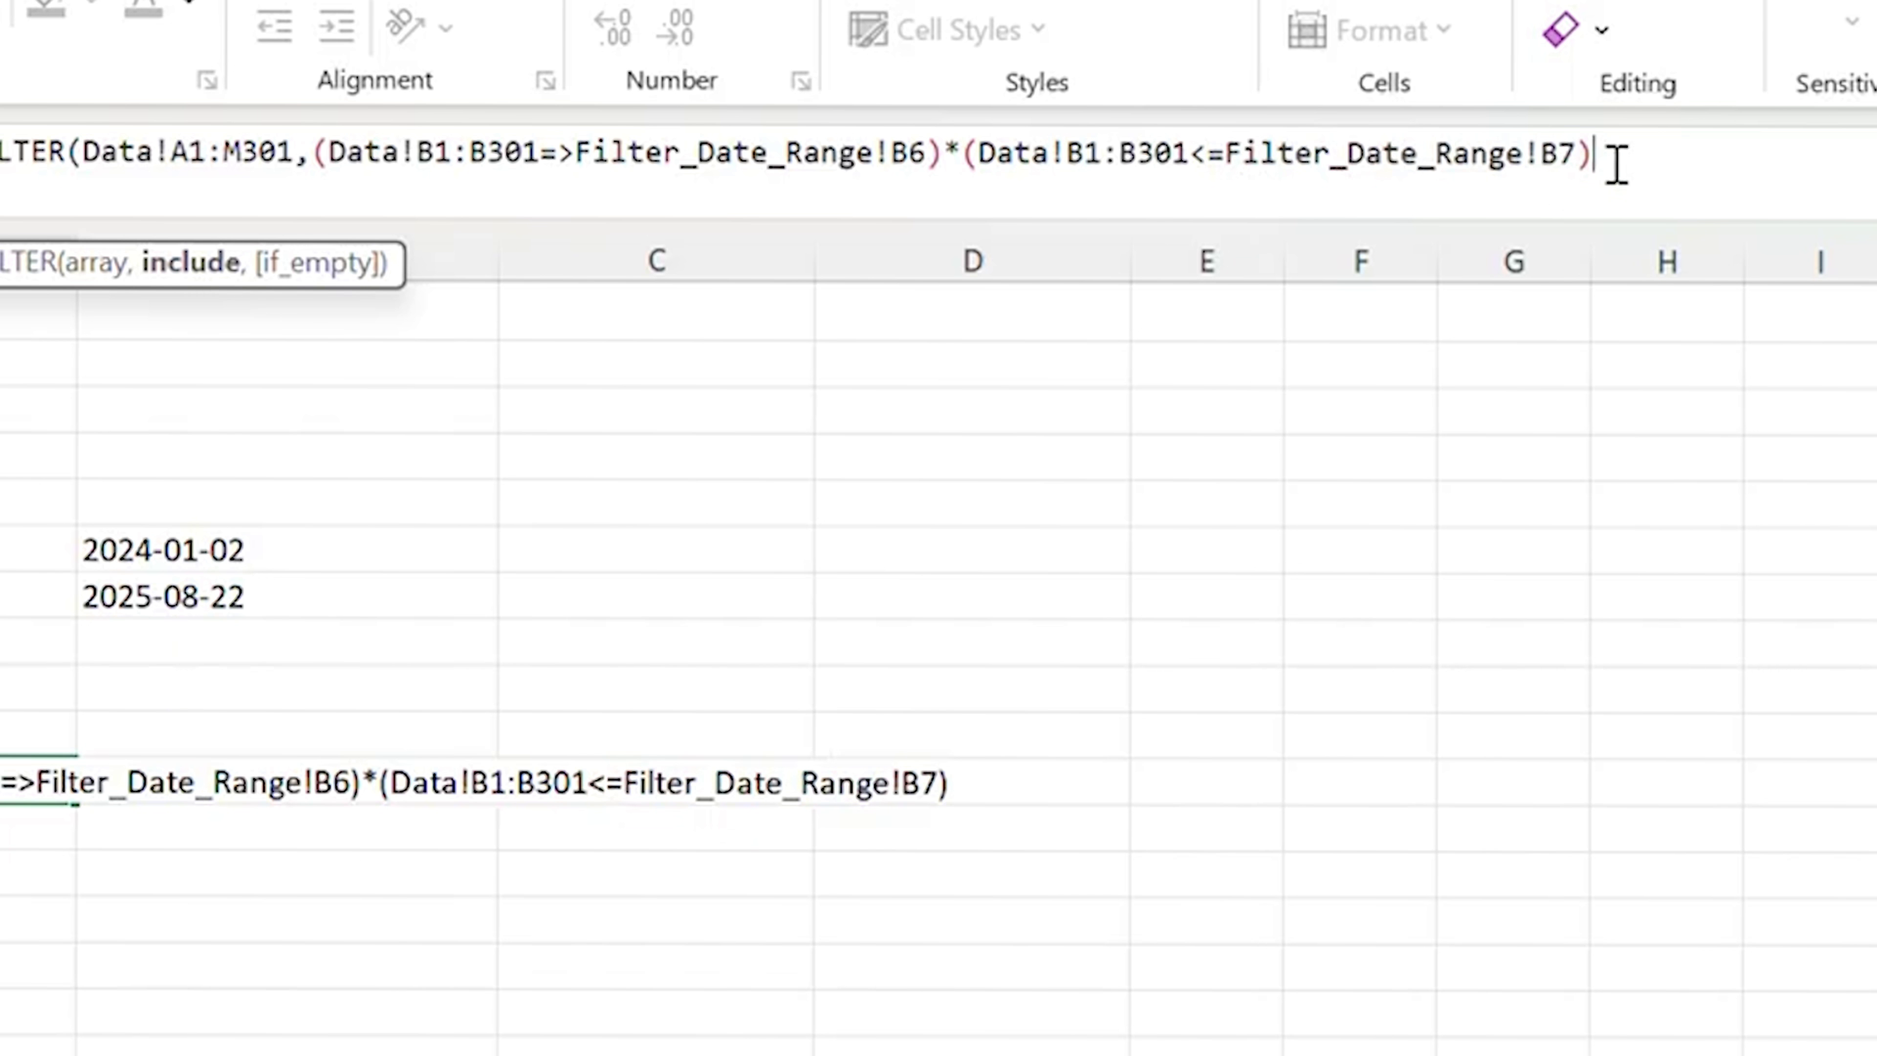
Set the if_empty text to "Dates not matched", close the FILTER formula and submit it.
type(",\"")
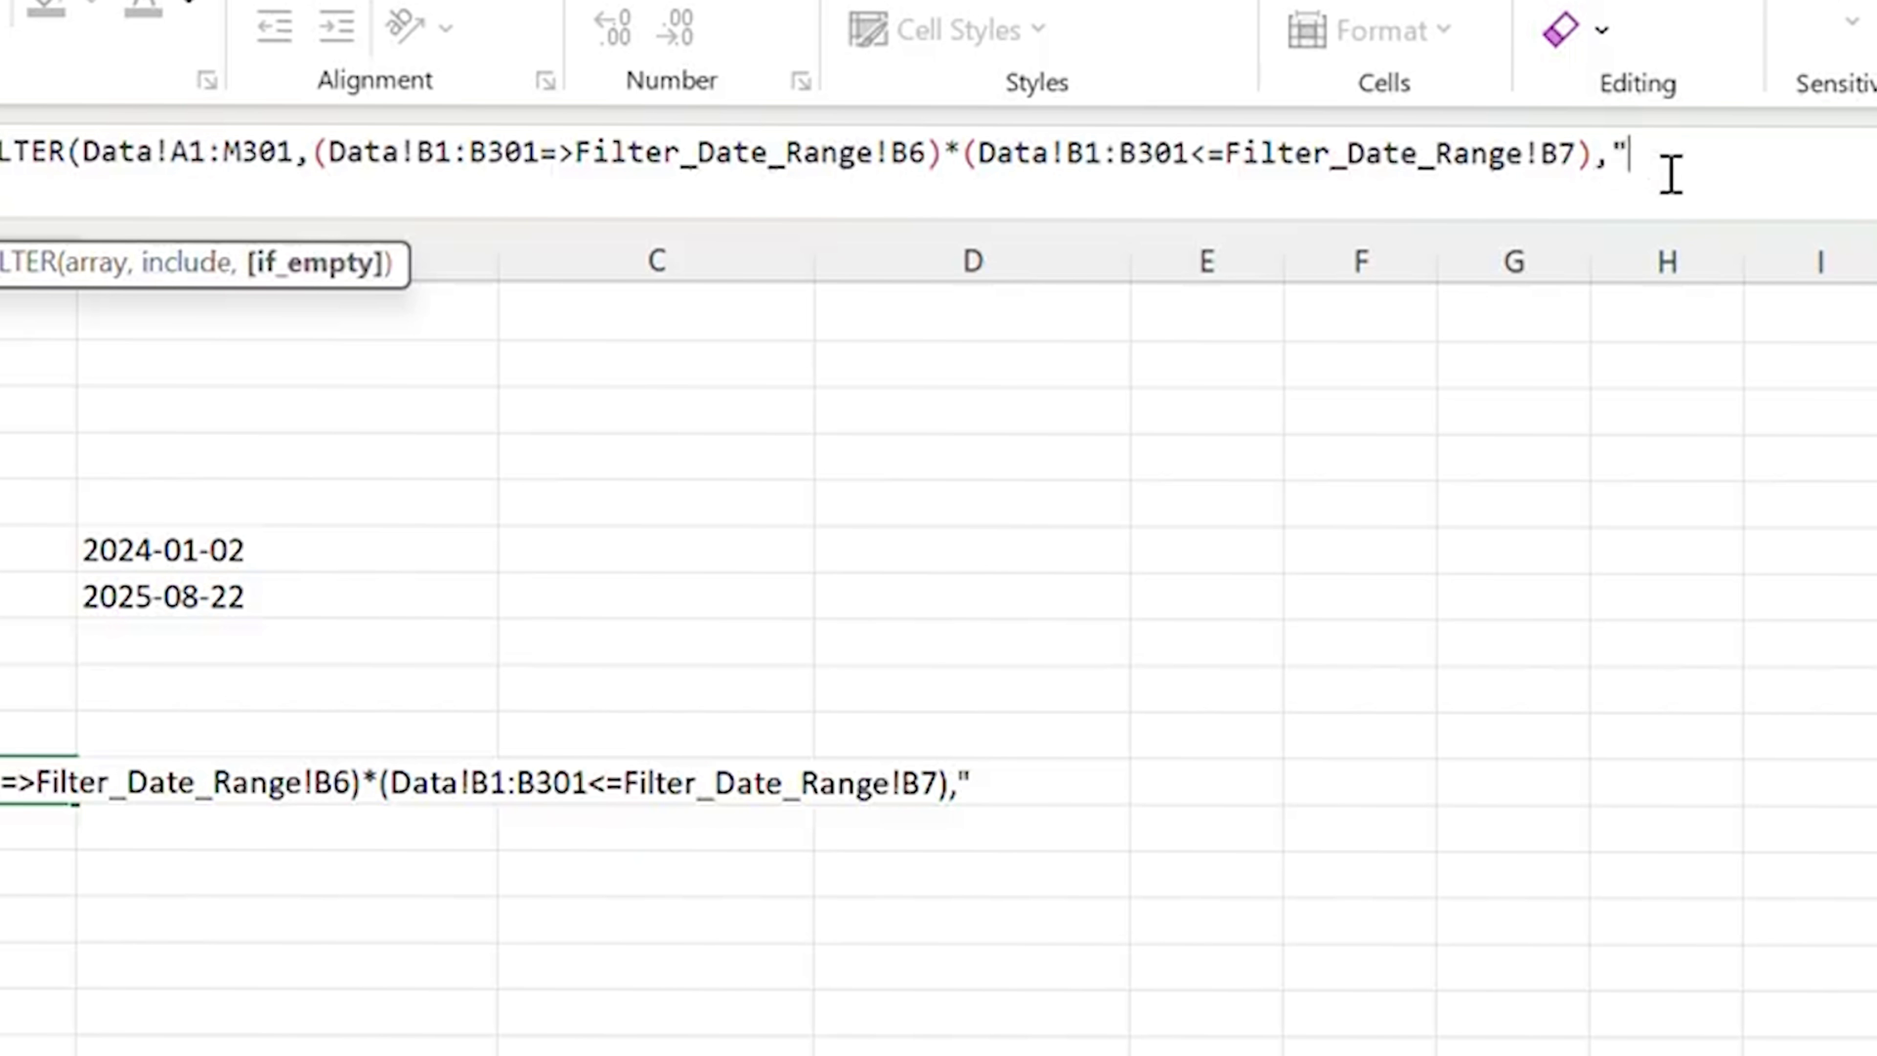
type("Dates not matched\"")
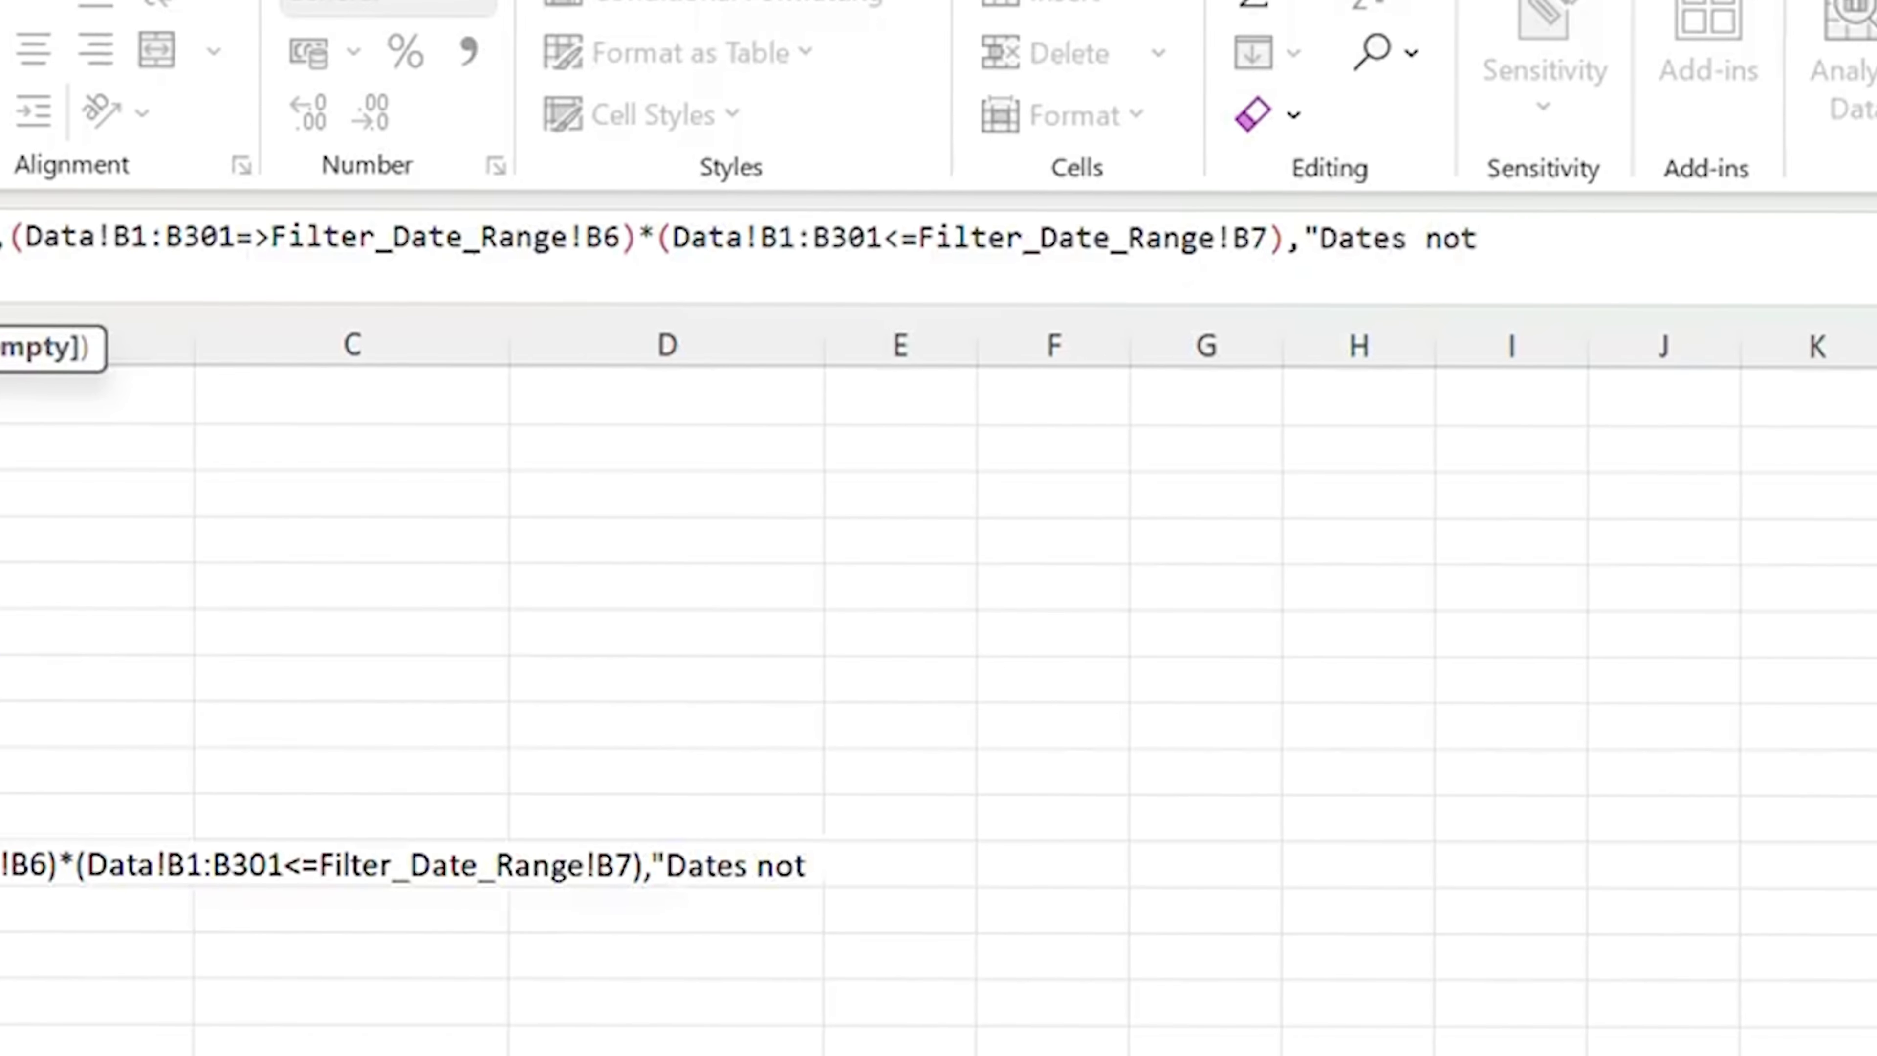
type(")")
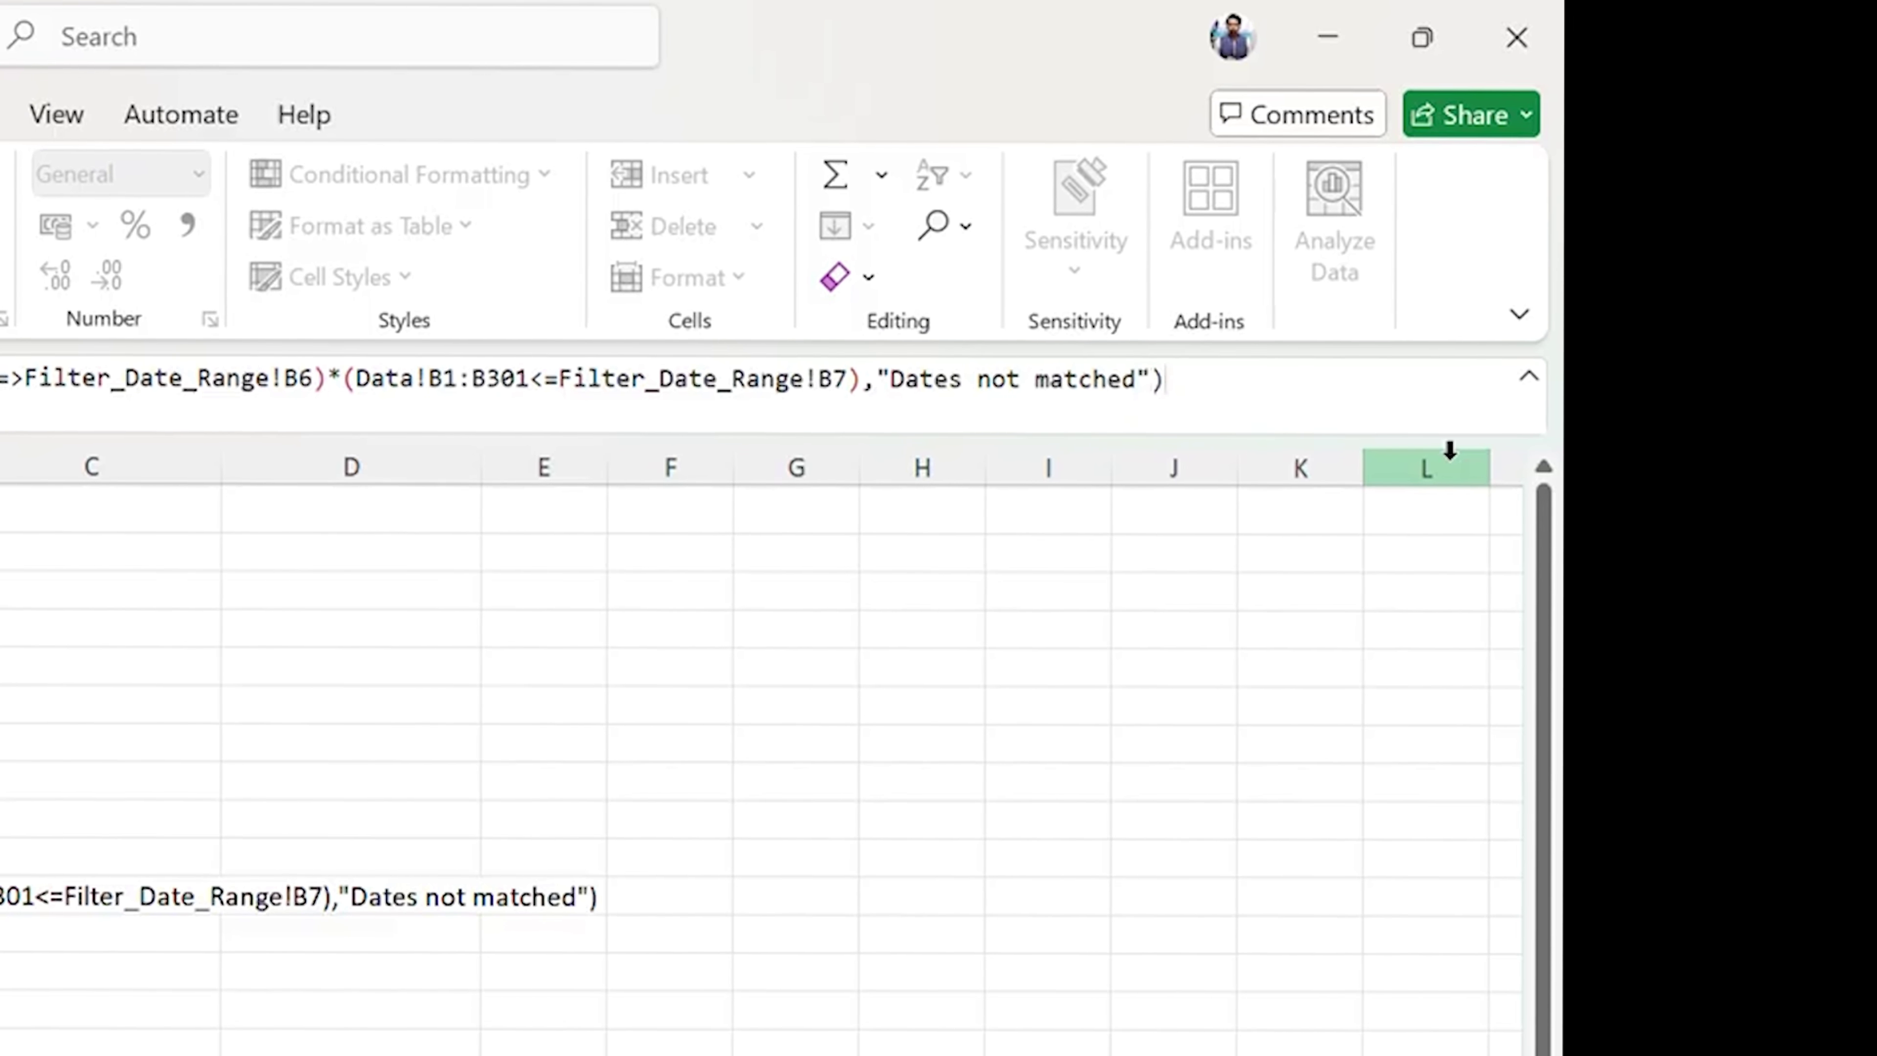
key("Return")
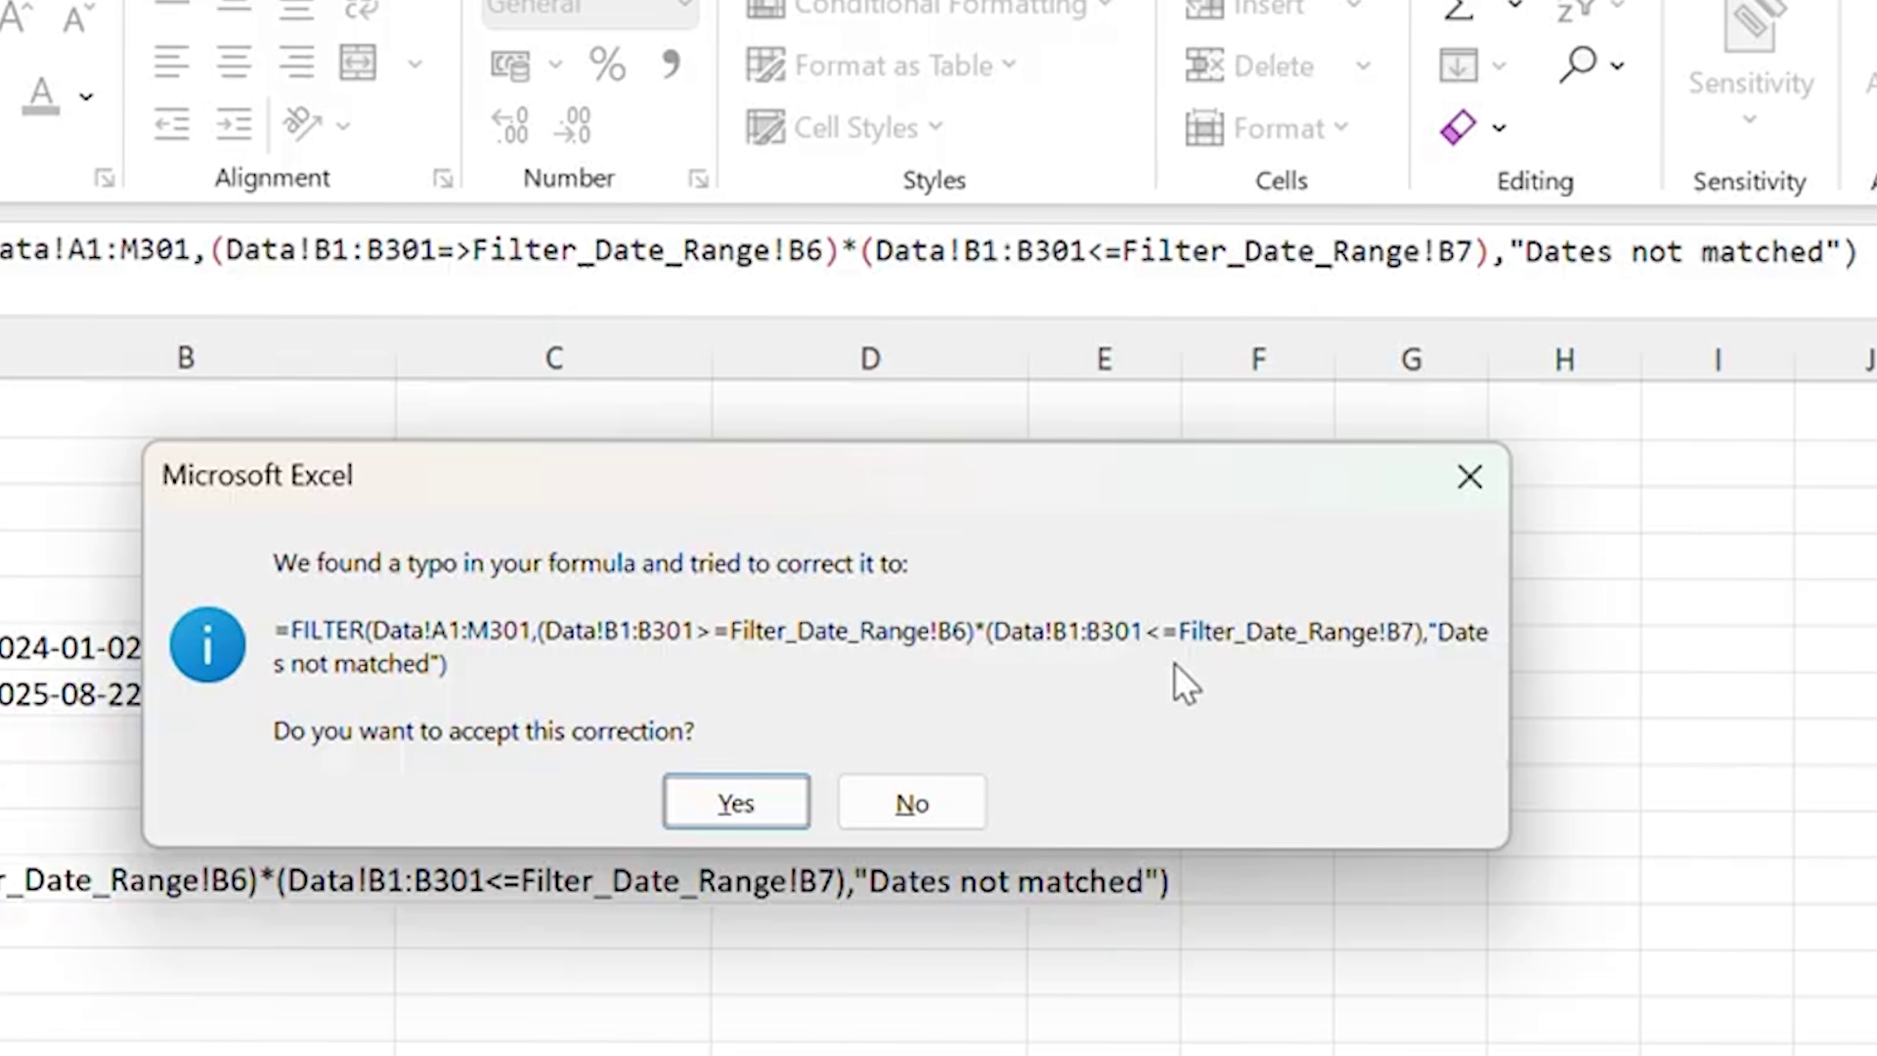
Decline the suggested formula correction, manually change the start-date operator to >= and commit the formula in A11.
left_click(957, 806)
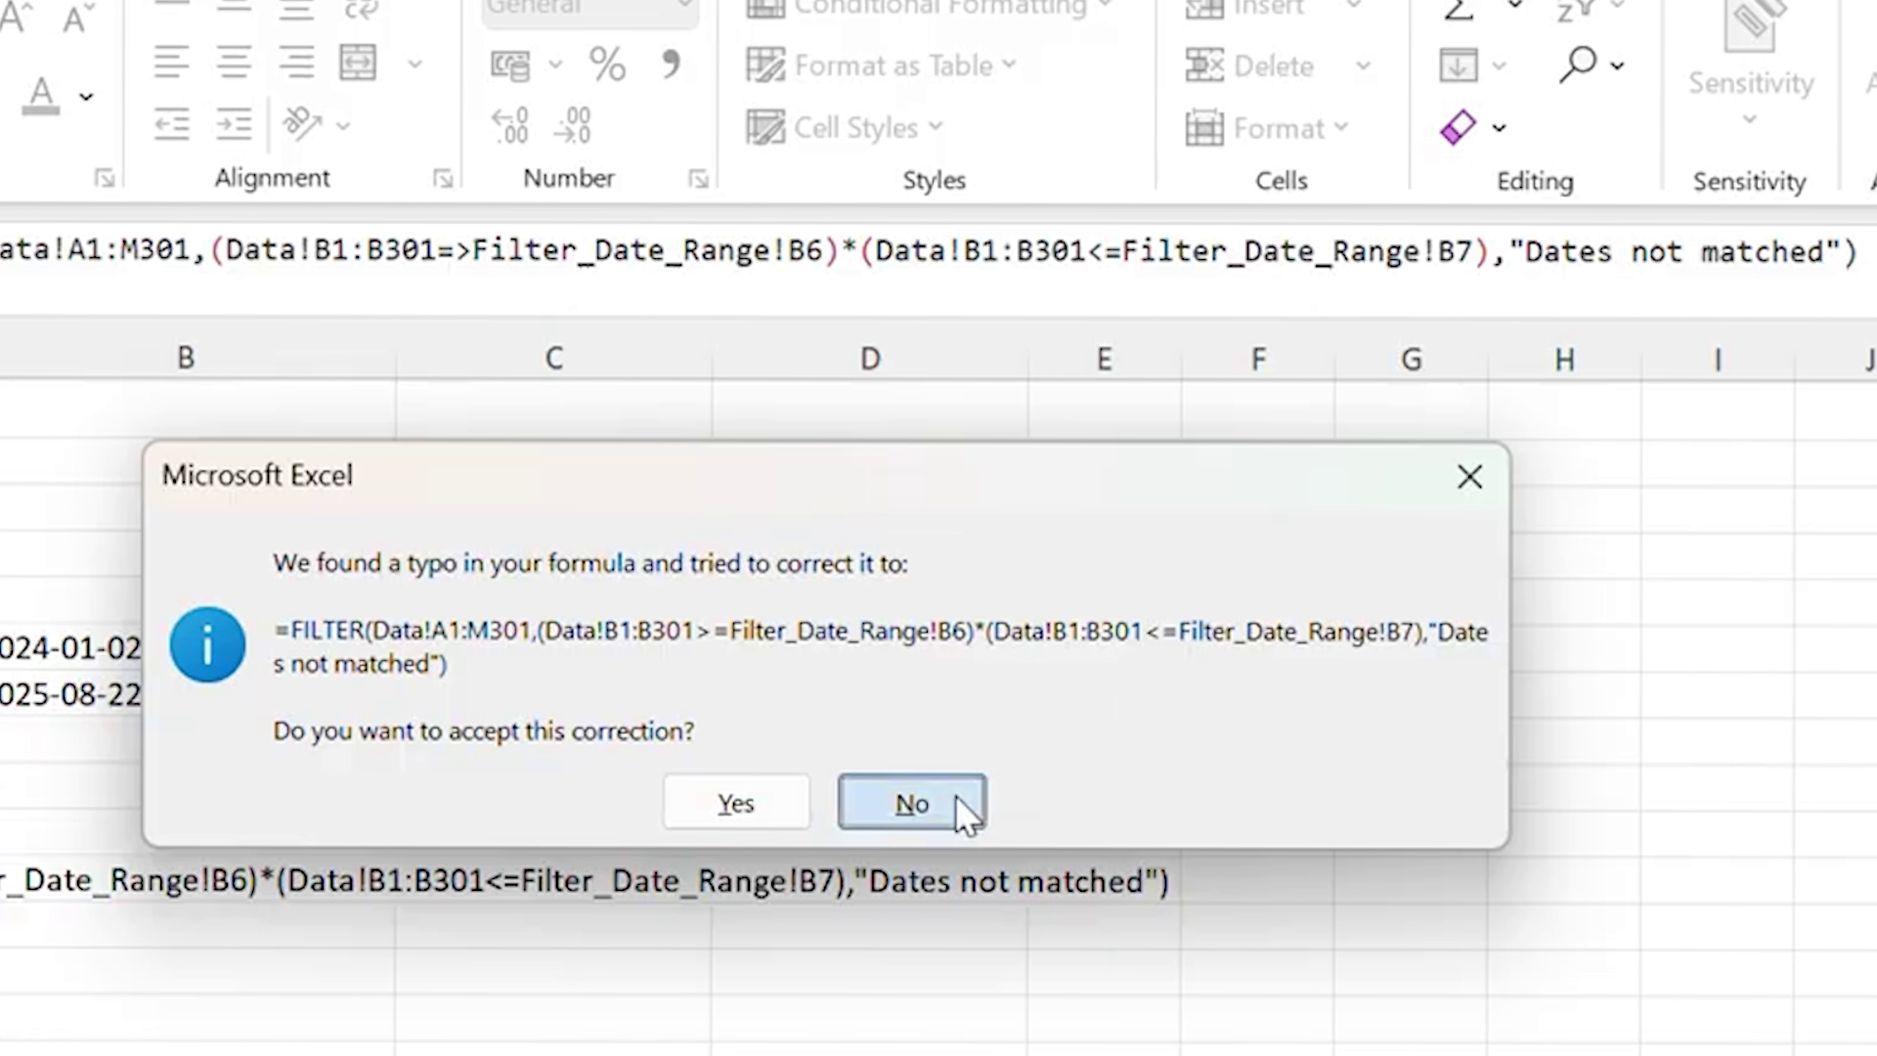
left_click(1340, 411)
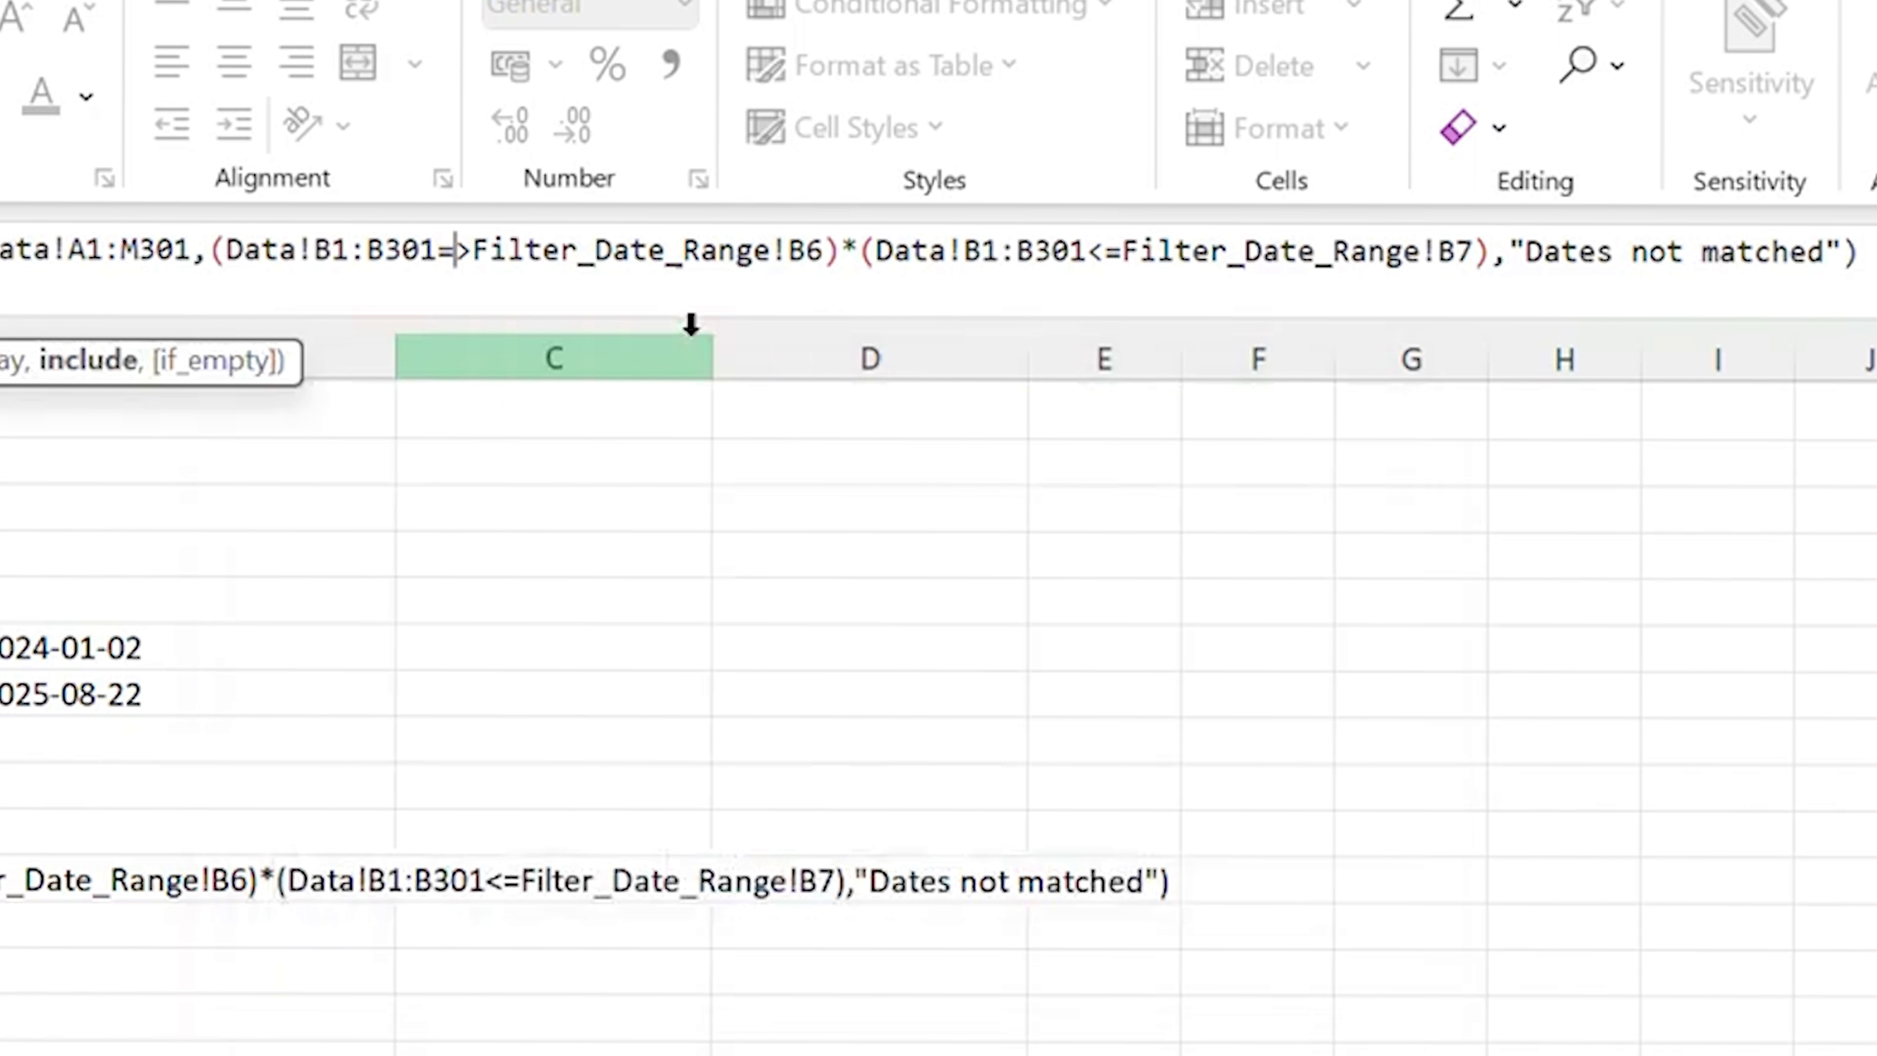
key("BackSpace")
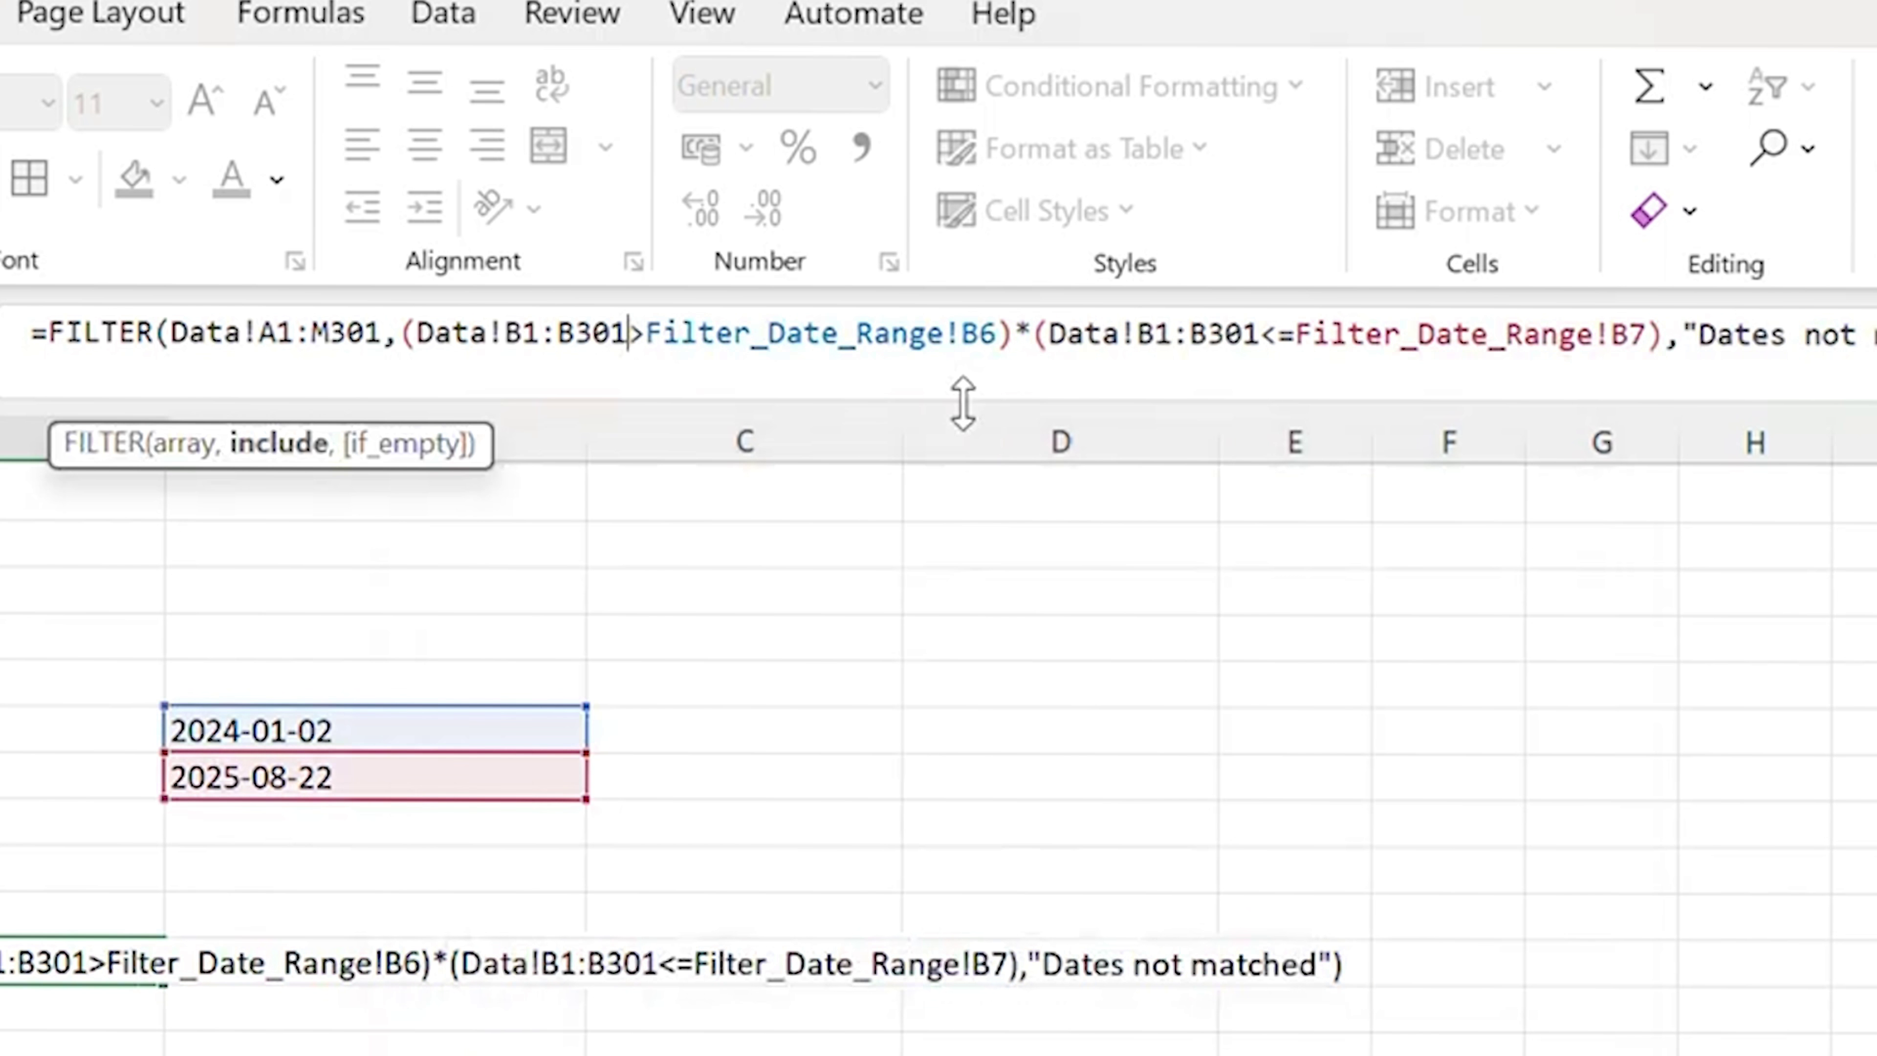
type("=")
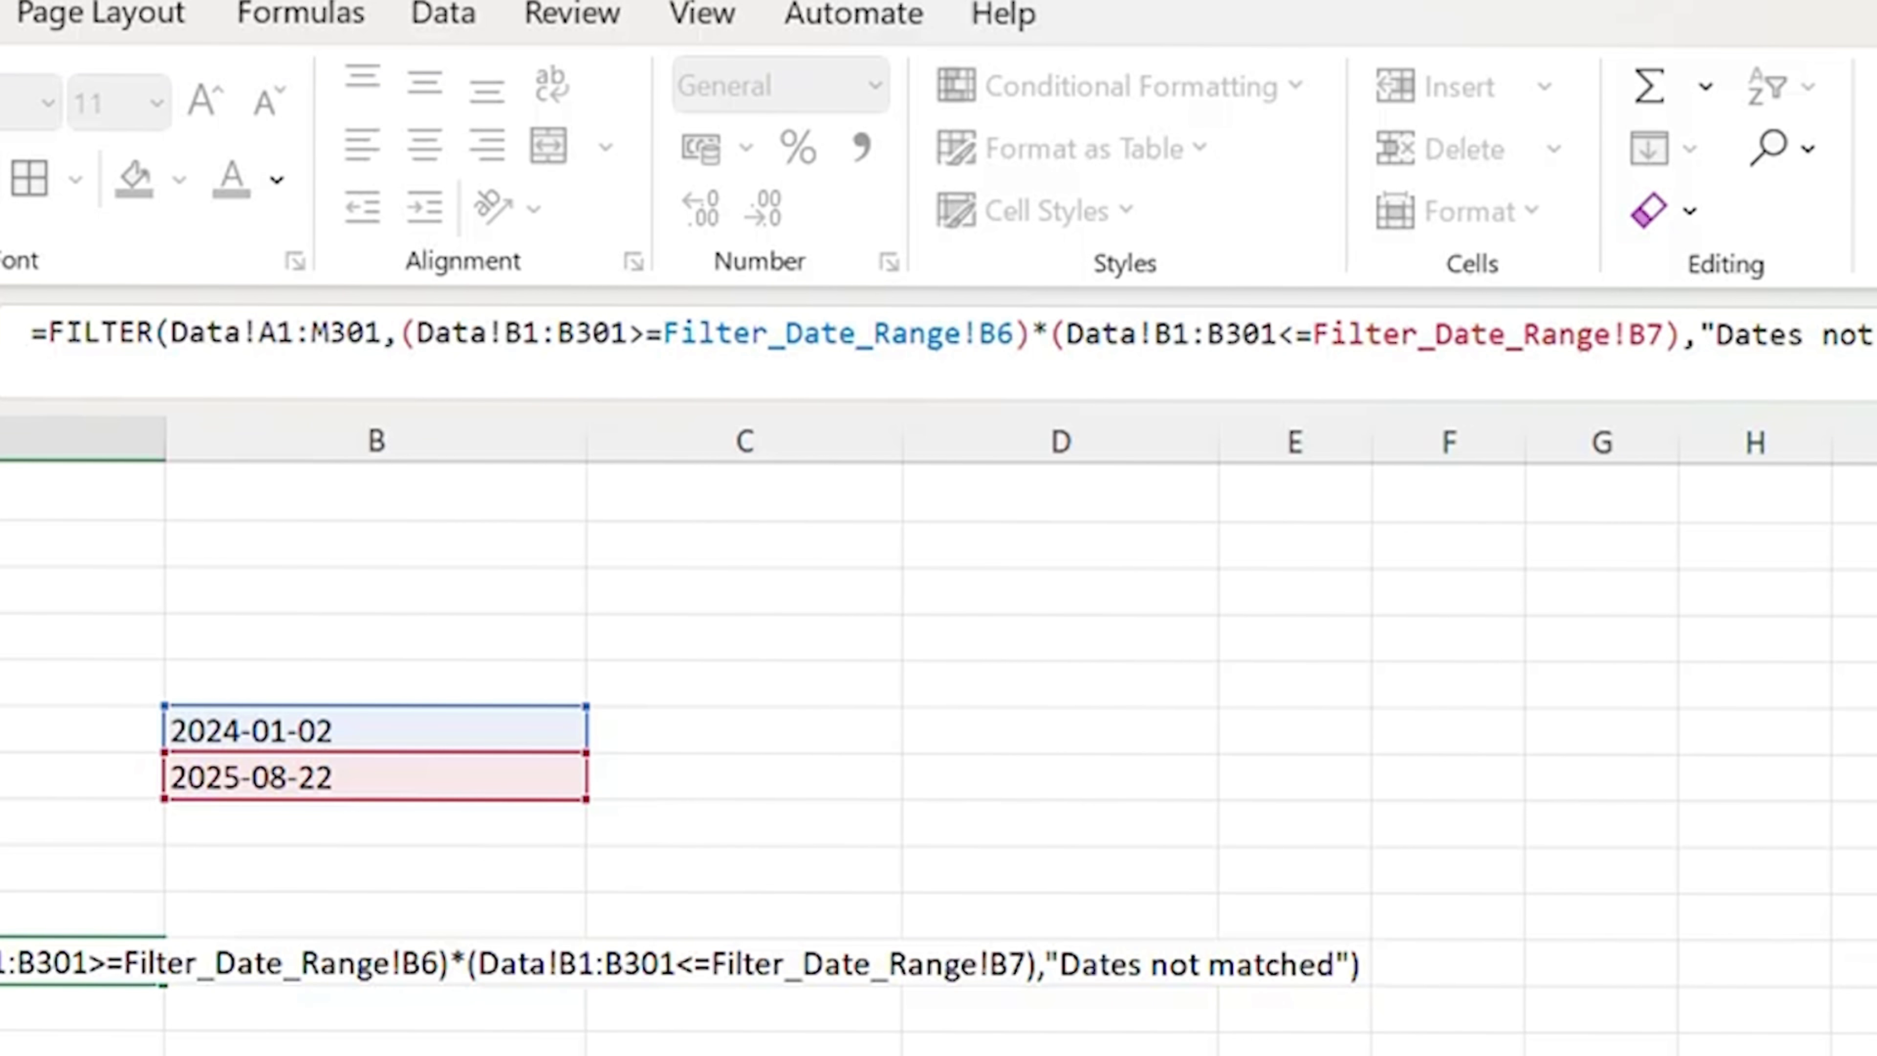
key("ctrl+Return")
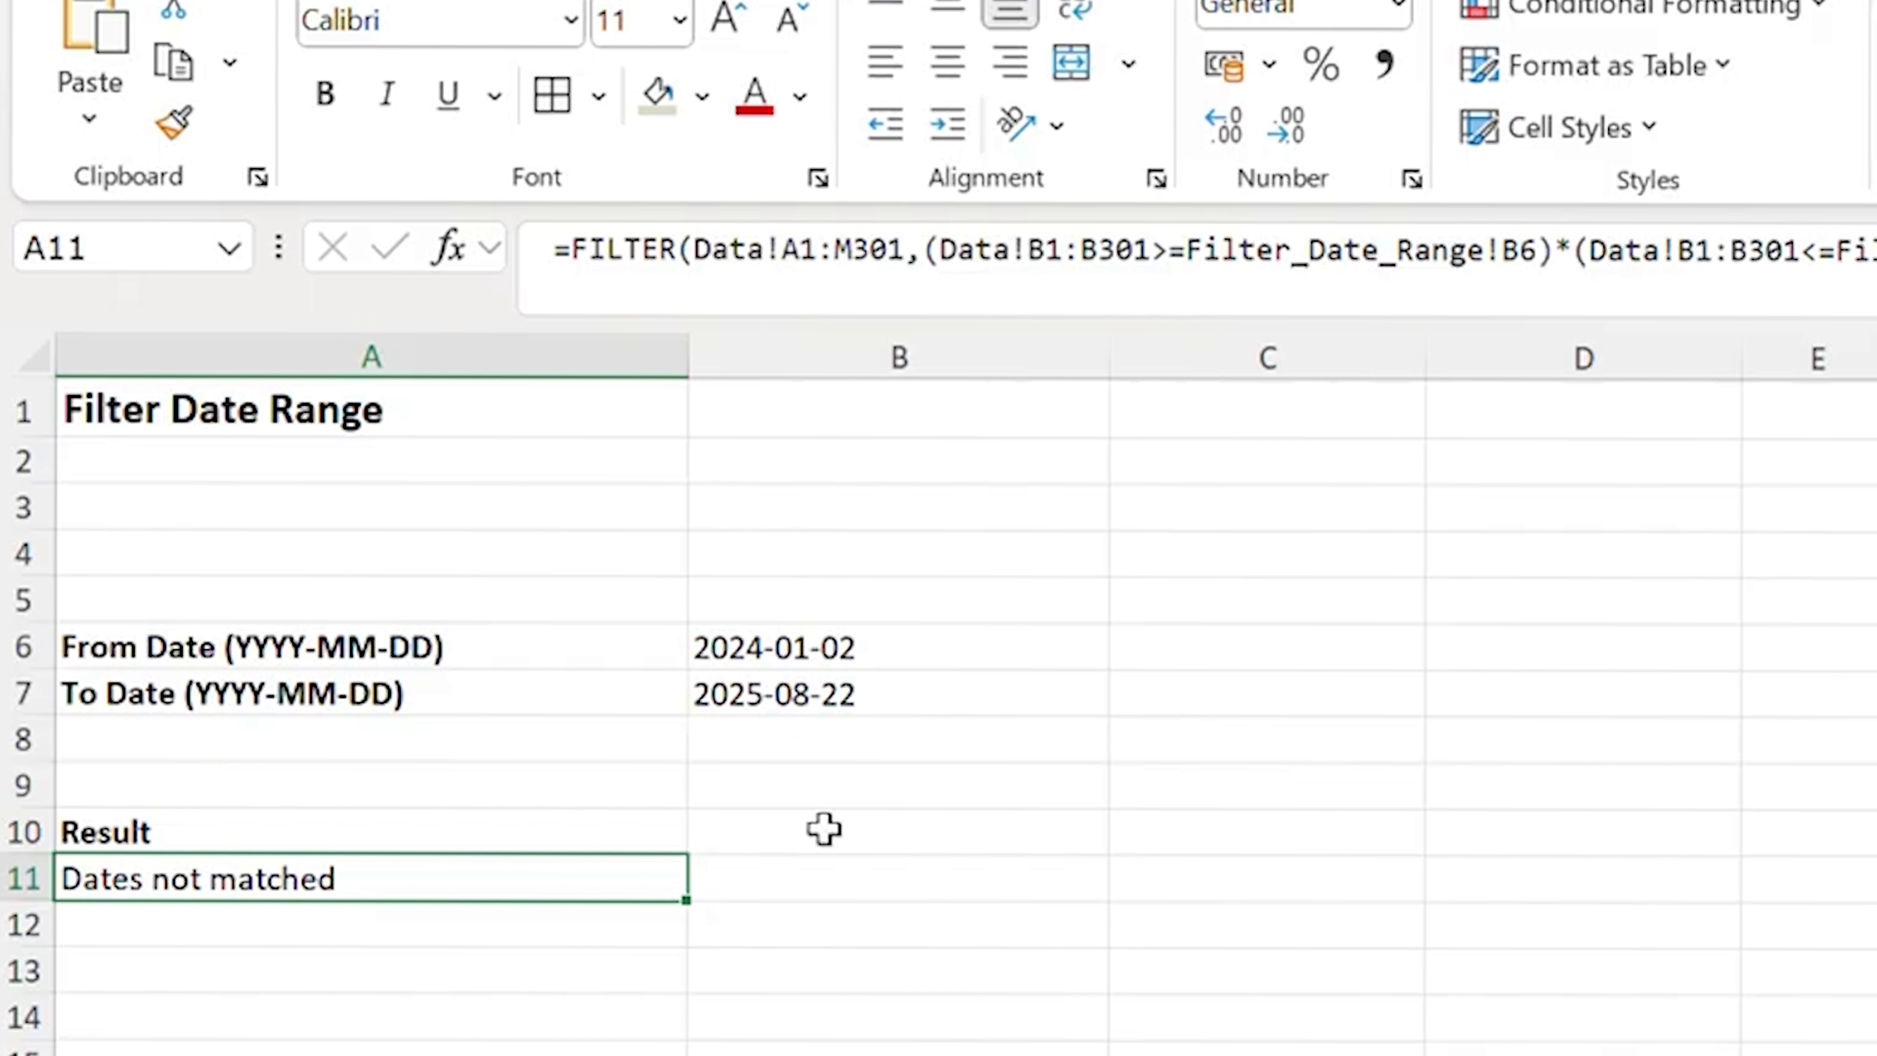
Set the From Date in B6 to 2025-01-02.
double_click(744, 642)
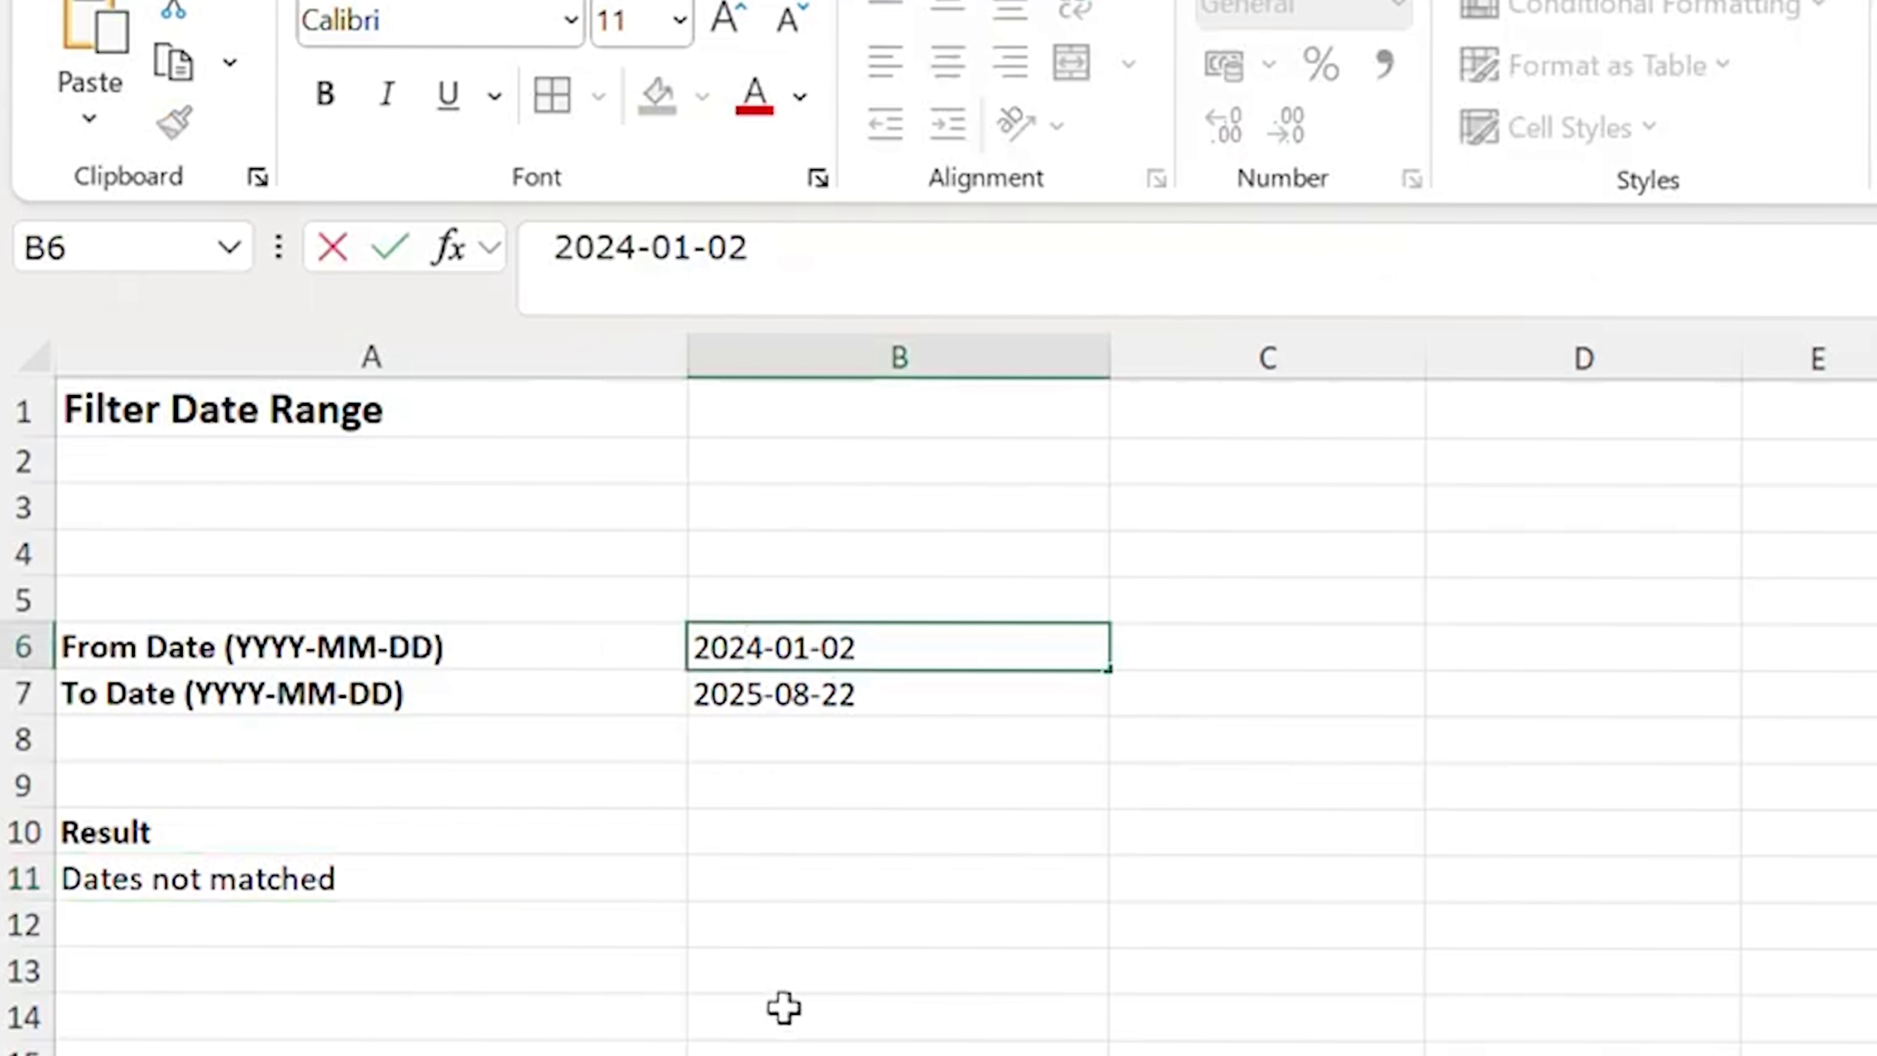
left_click(979, 797)
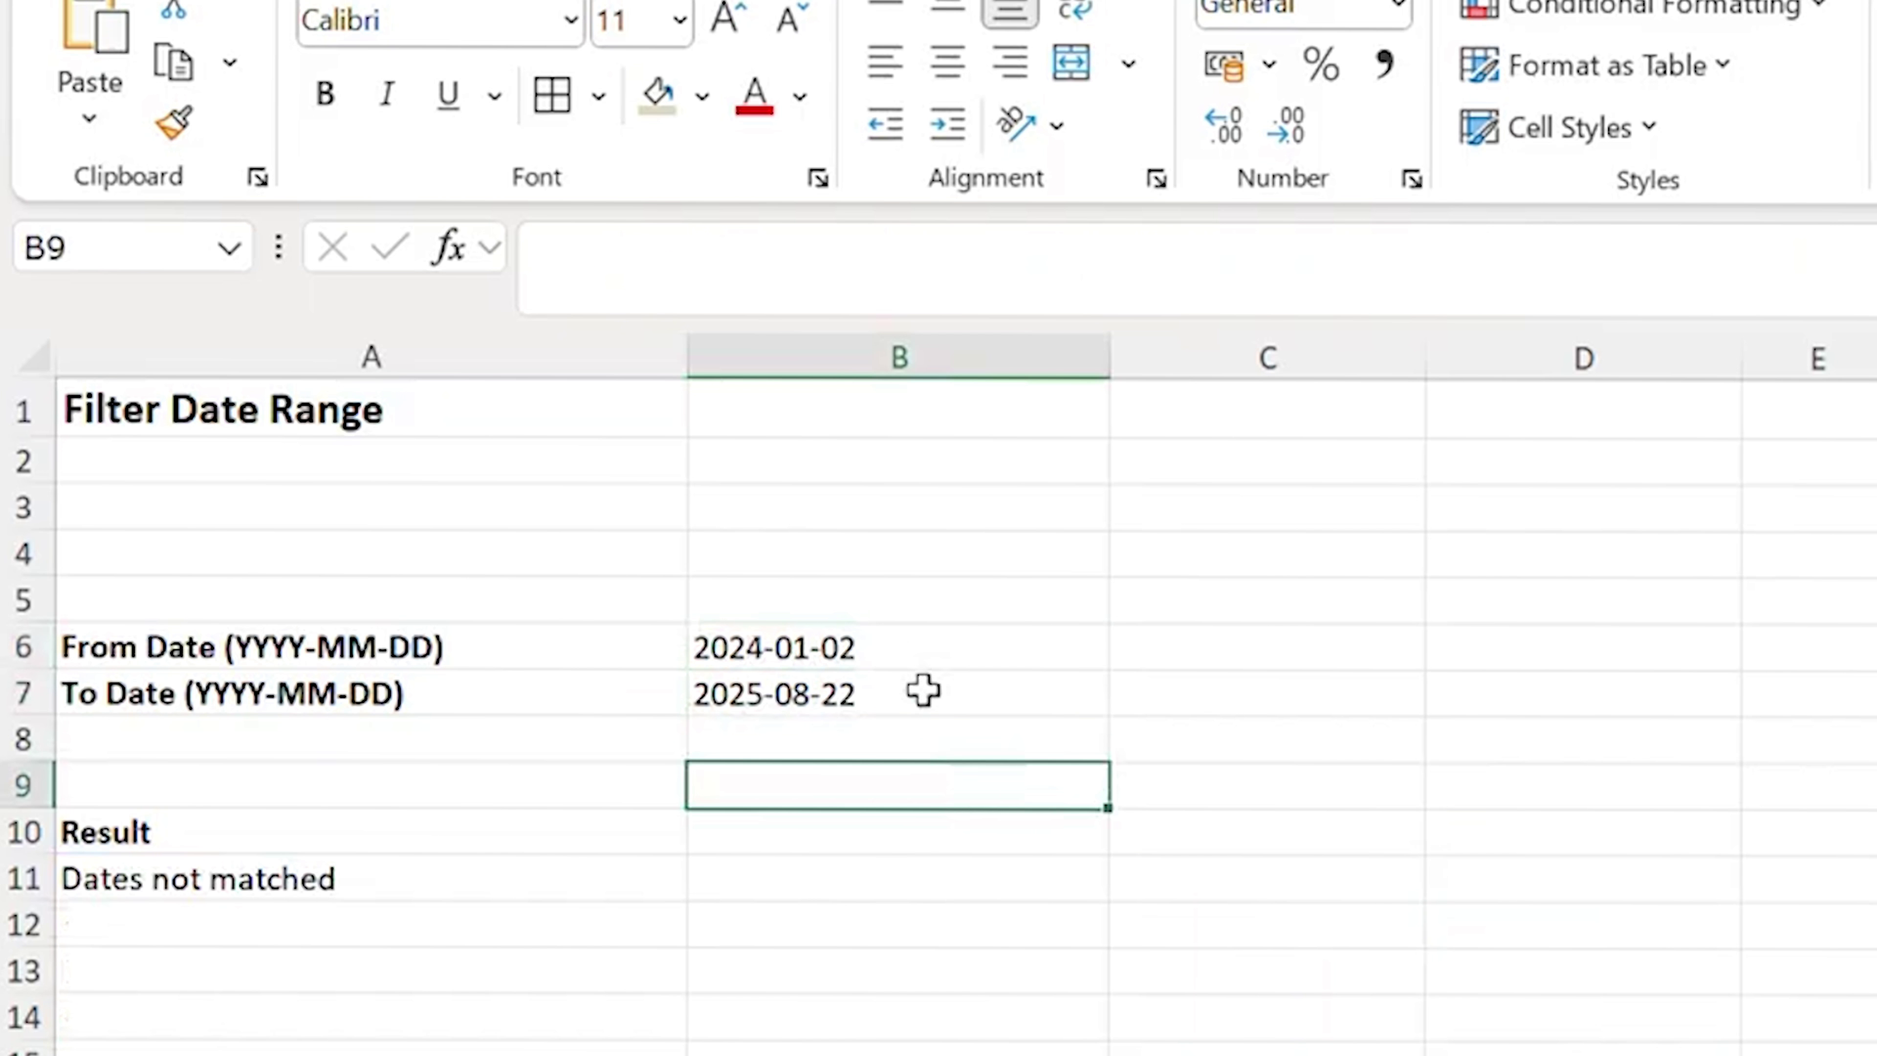
double_click(903, 650)
left_click(763, 647)
type("5")
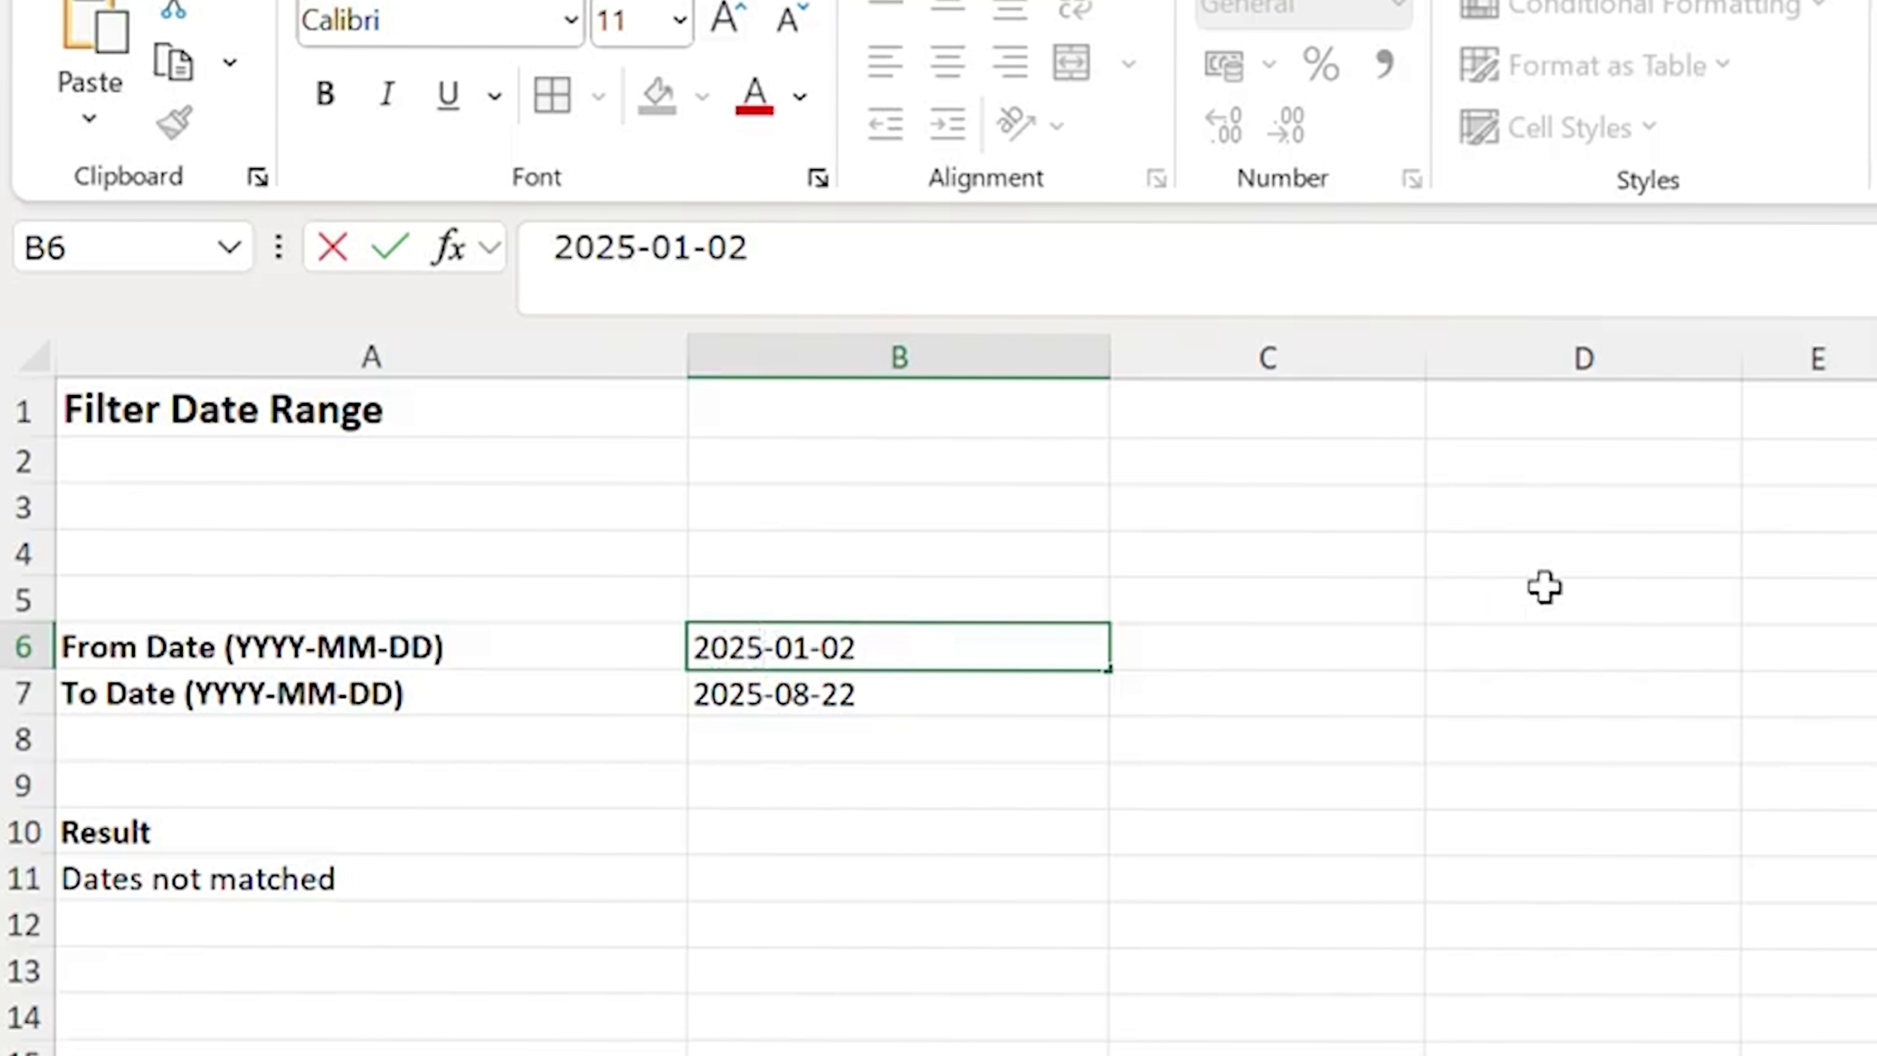
key("Return")
left_click(1636, 369)
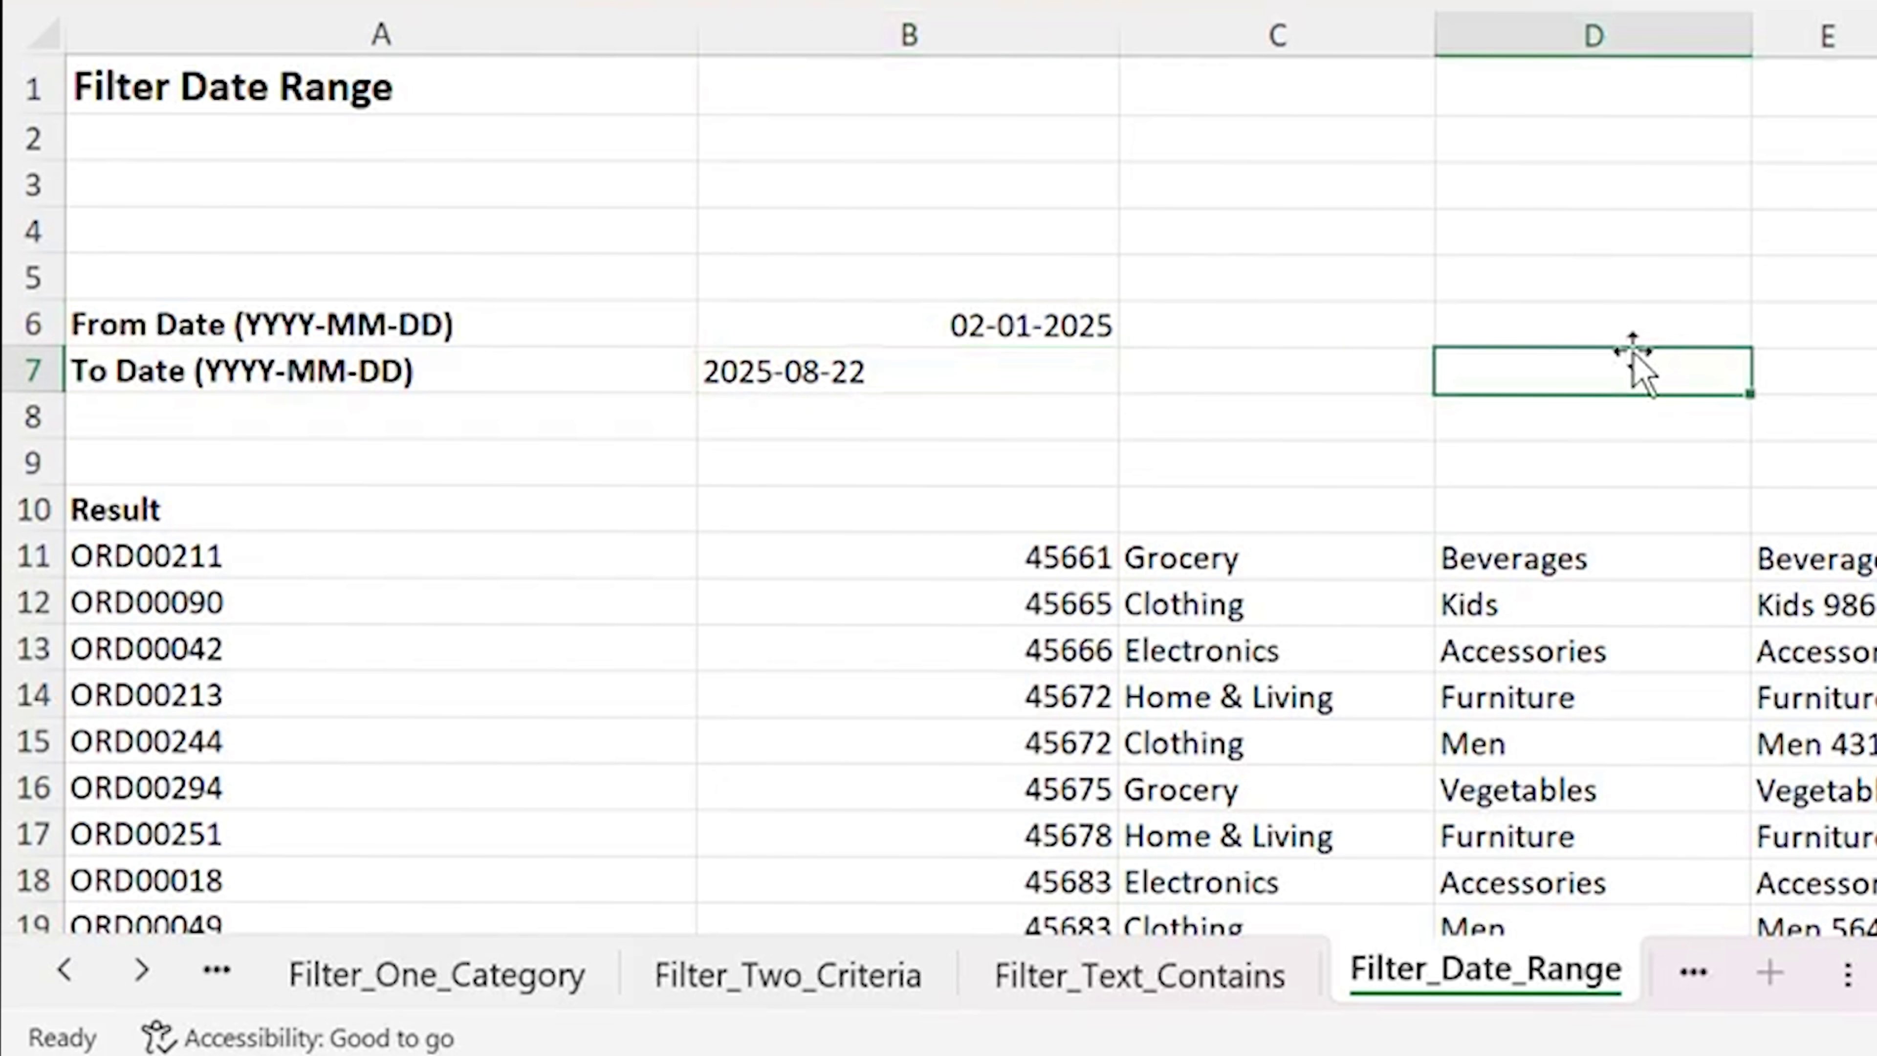
Compare the first filtered row in A11 with the date criteria above it.
key("Left")
key("Left")
key("Left")
key("Down")
key("Down")
key("Down")
key("Down")
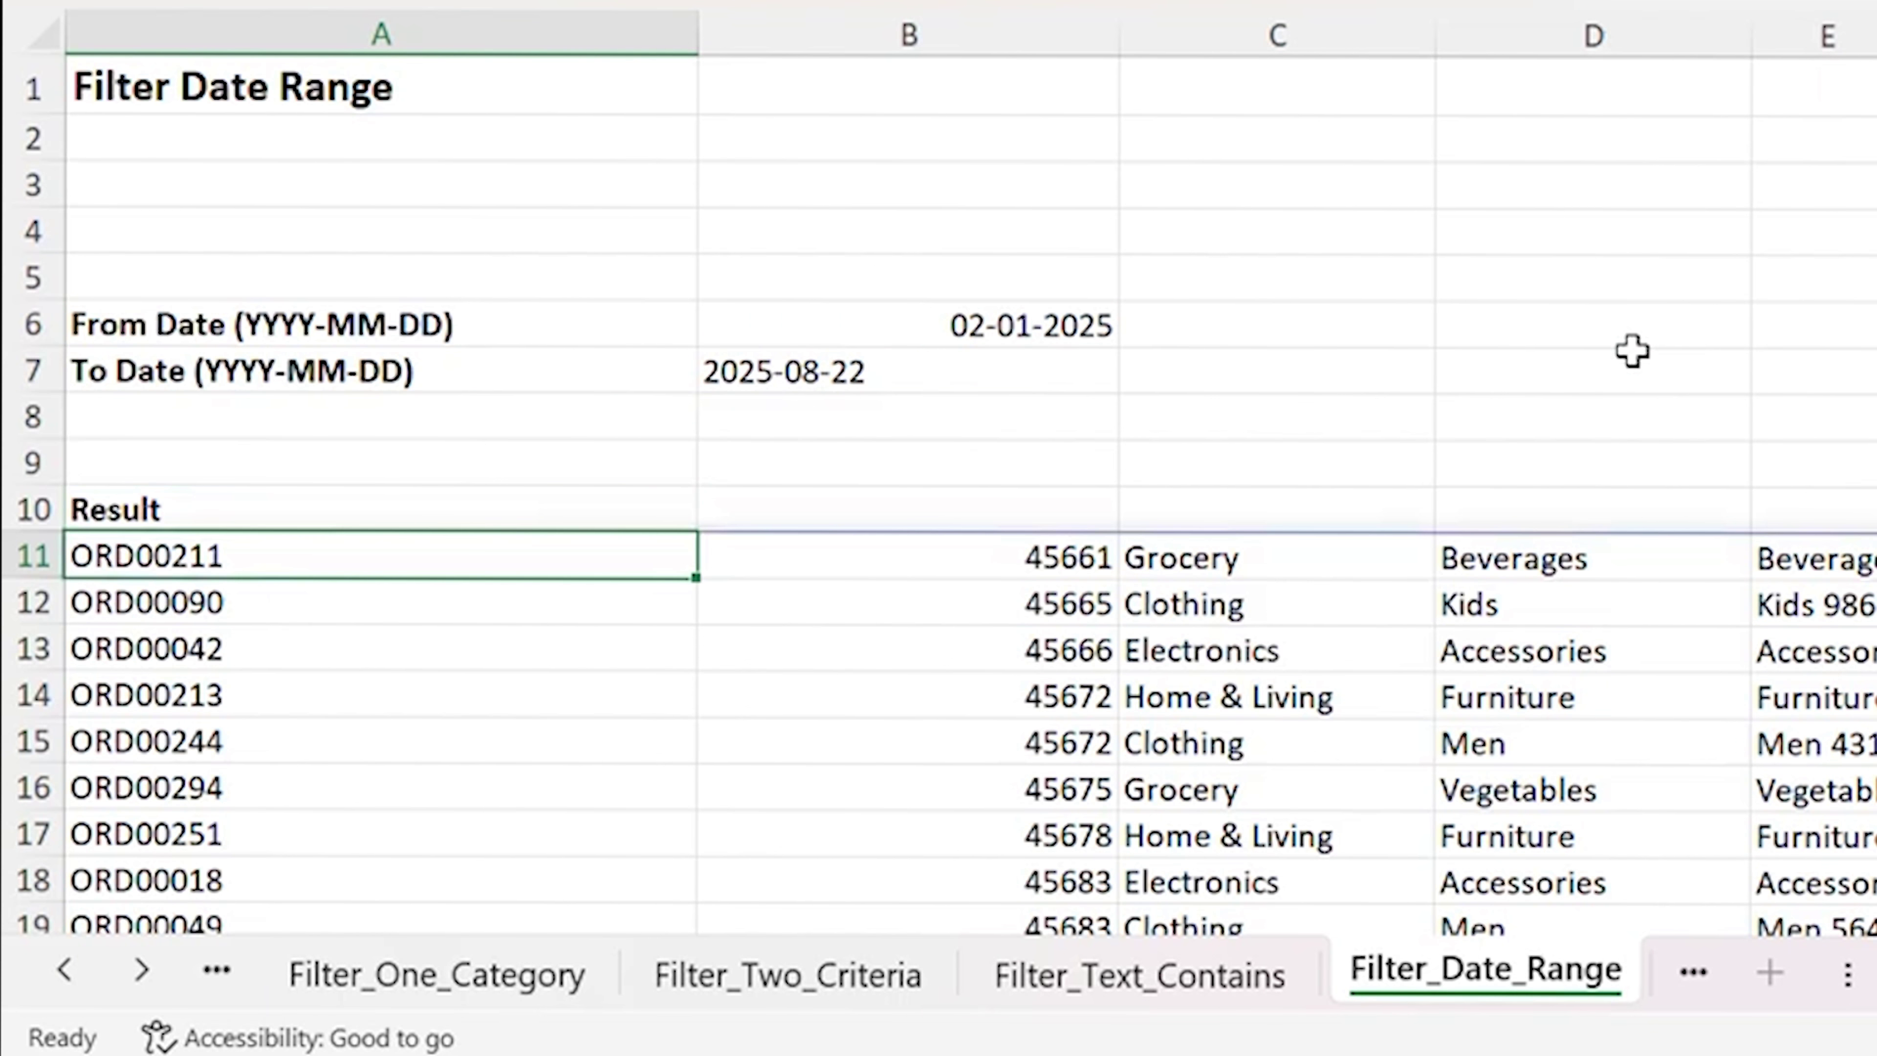
key("Up")
key("Up")
key("Up")
key("Right")
key("Up")
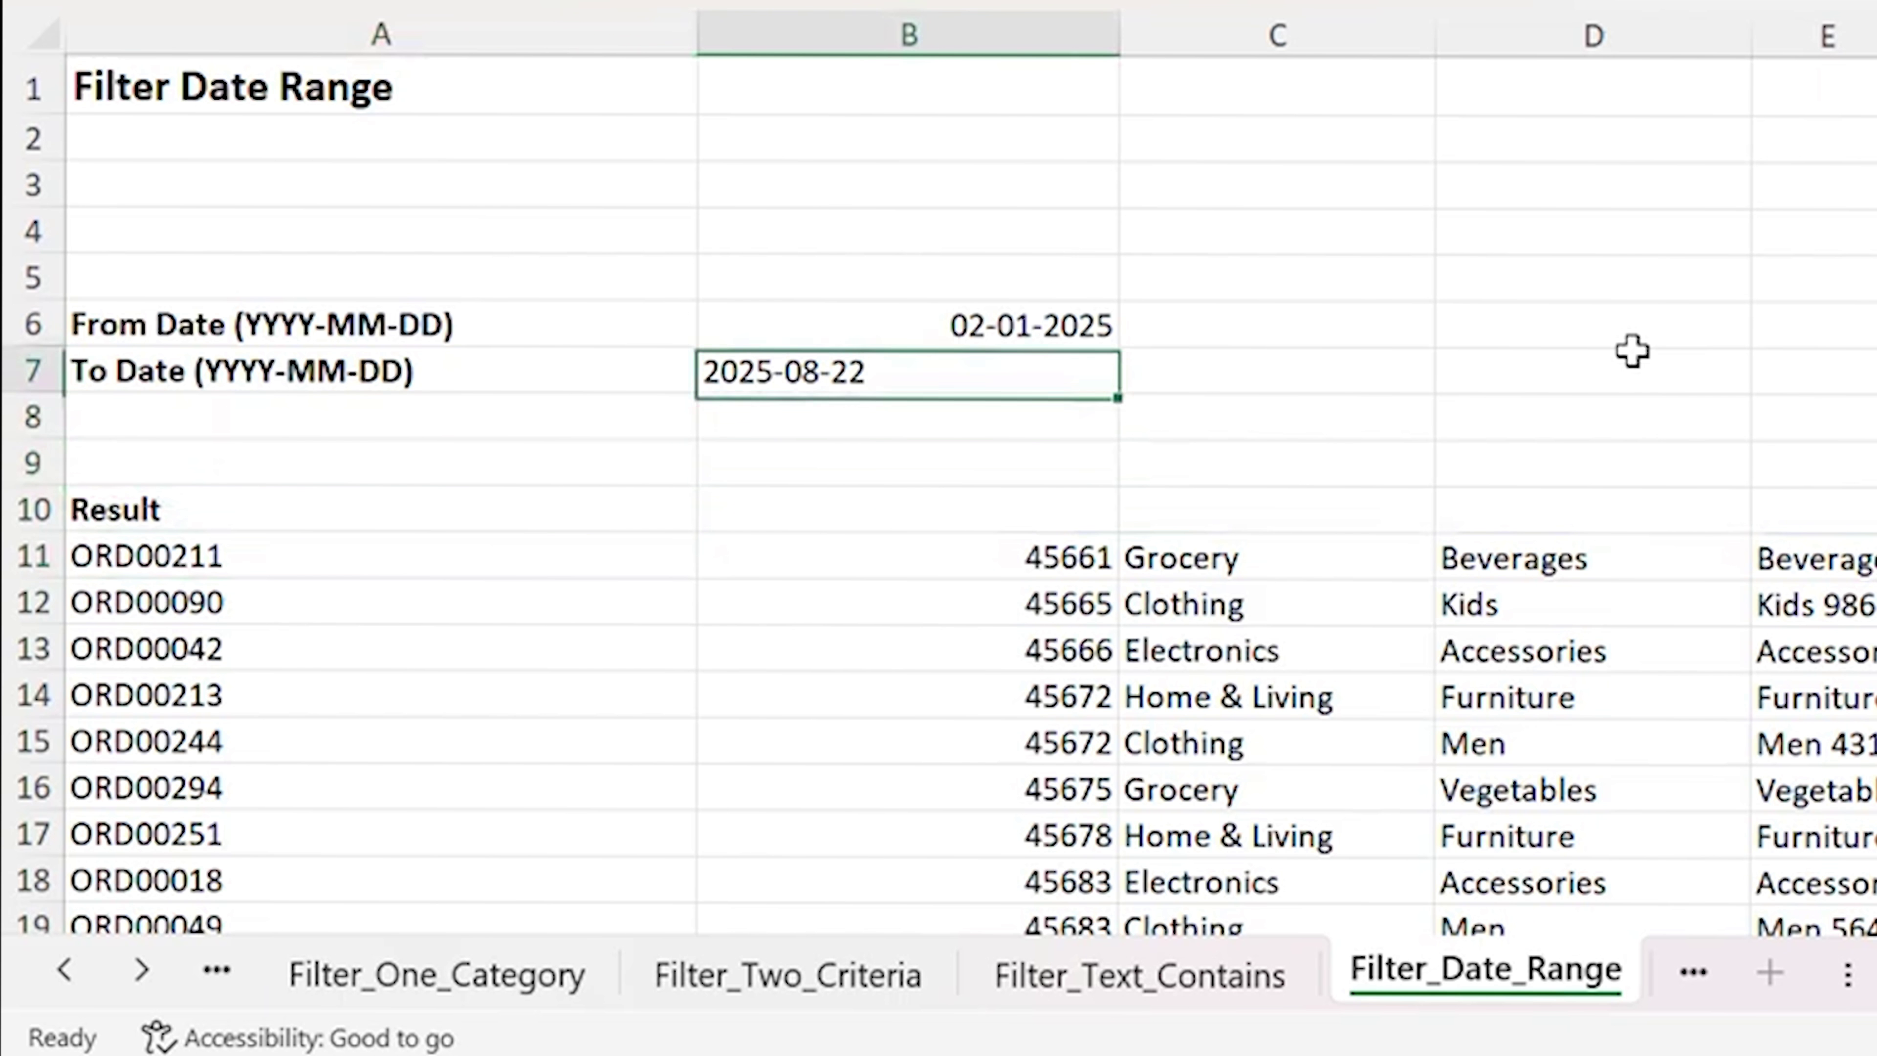
Select the filtered order IDs in column A from A11 to the last result.
key("Down")
key("Down")
key("Left")
key("Down")
key("Down")
key("ctrl+shift+Down")
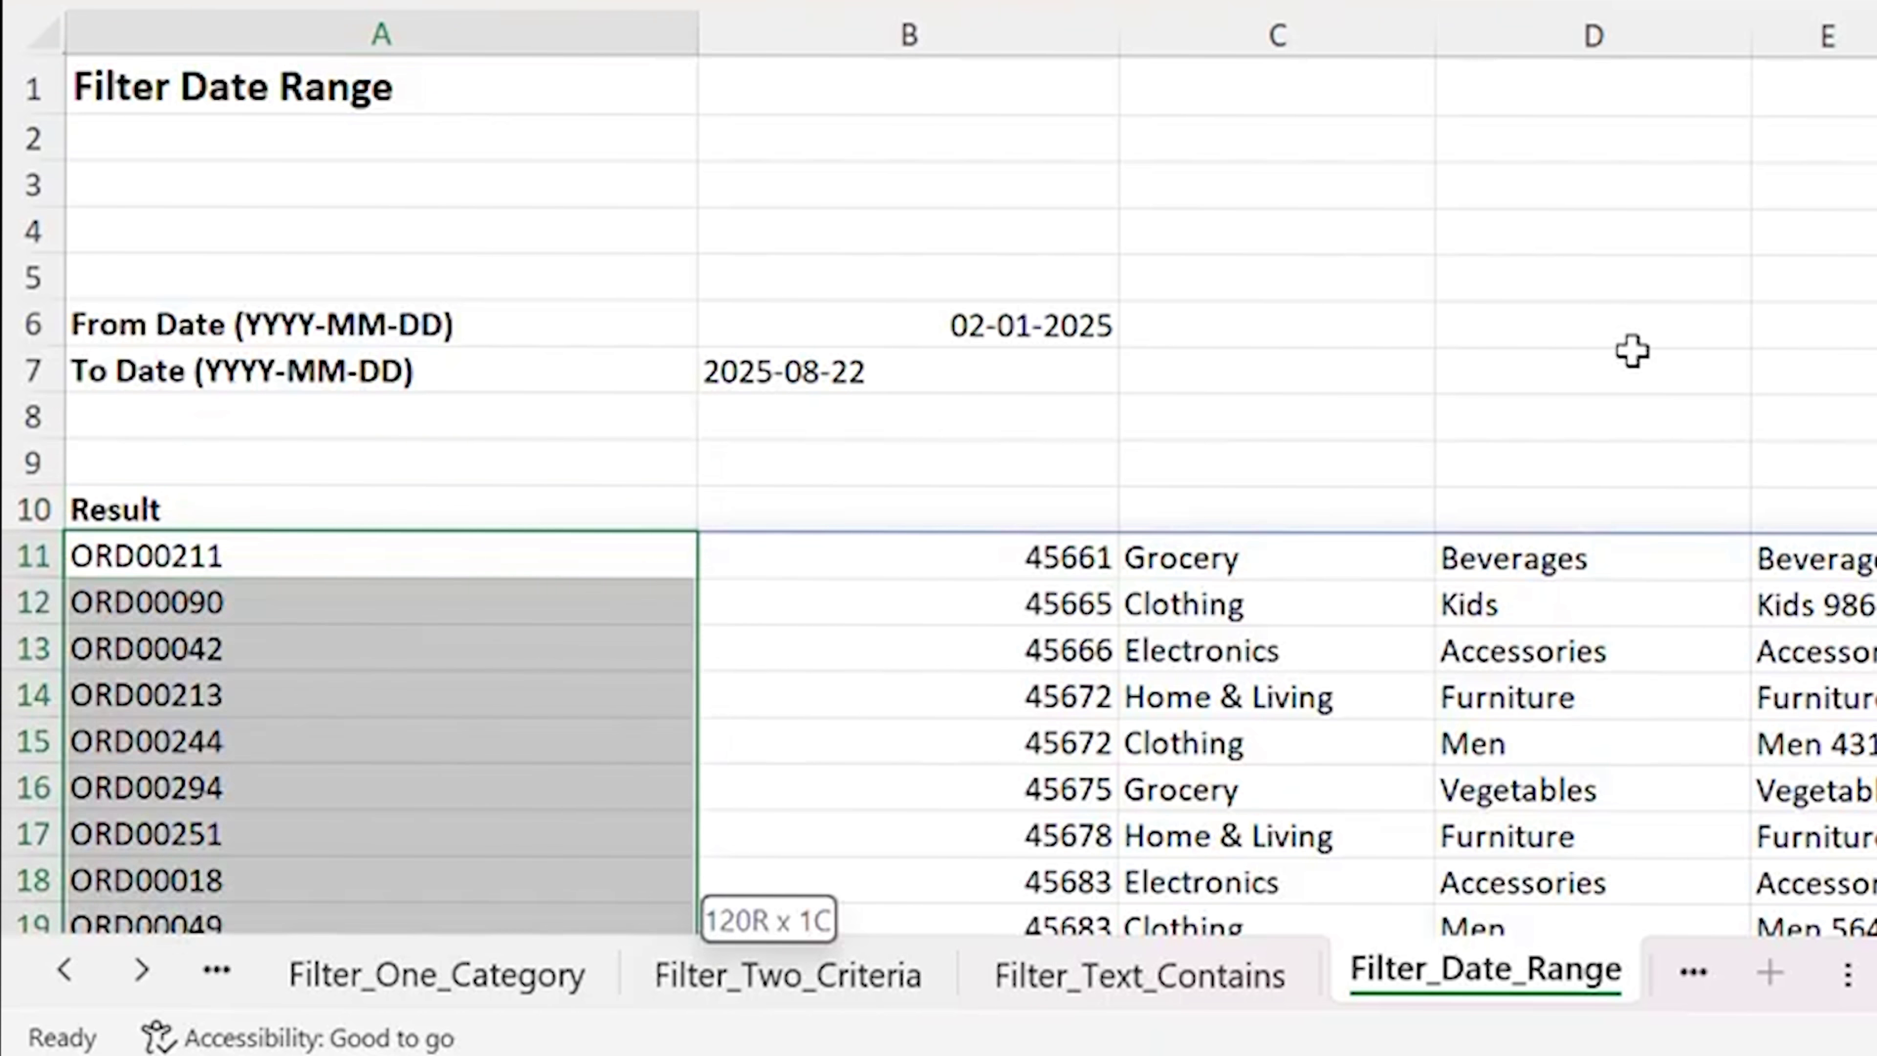